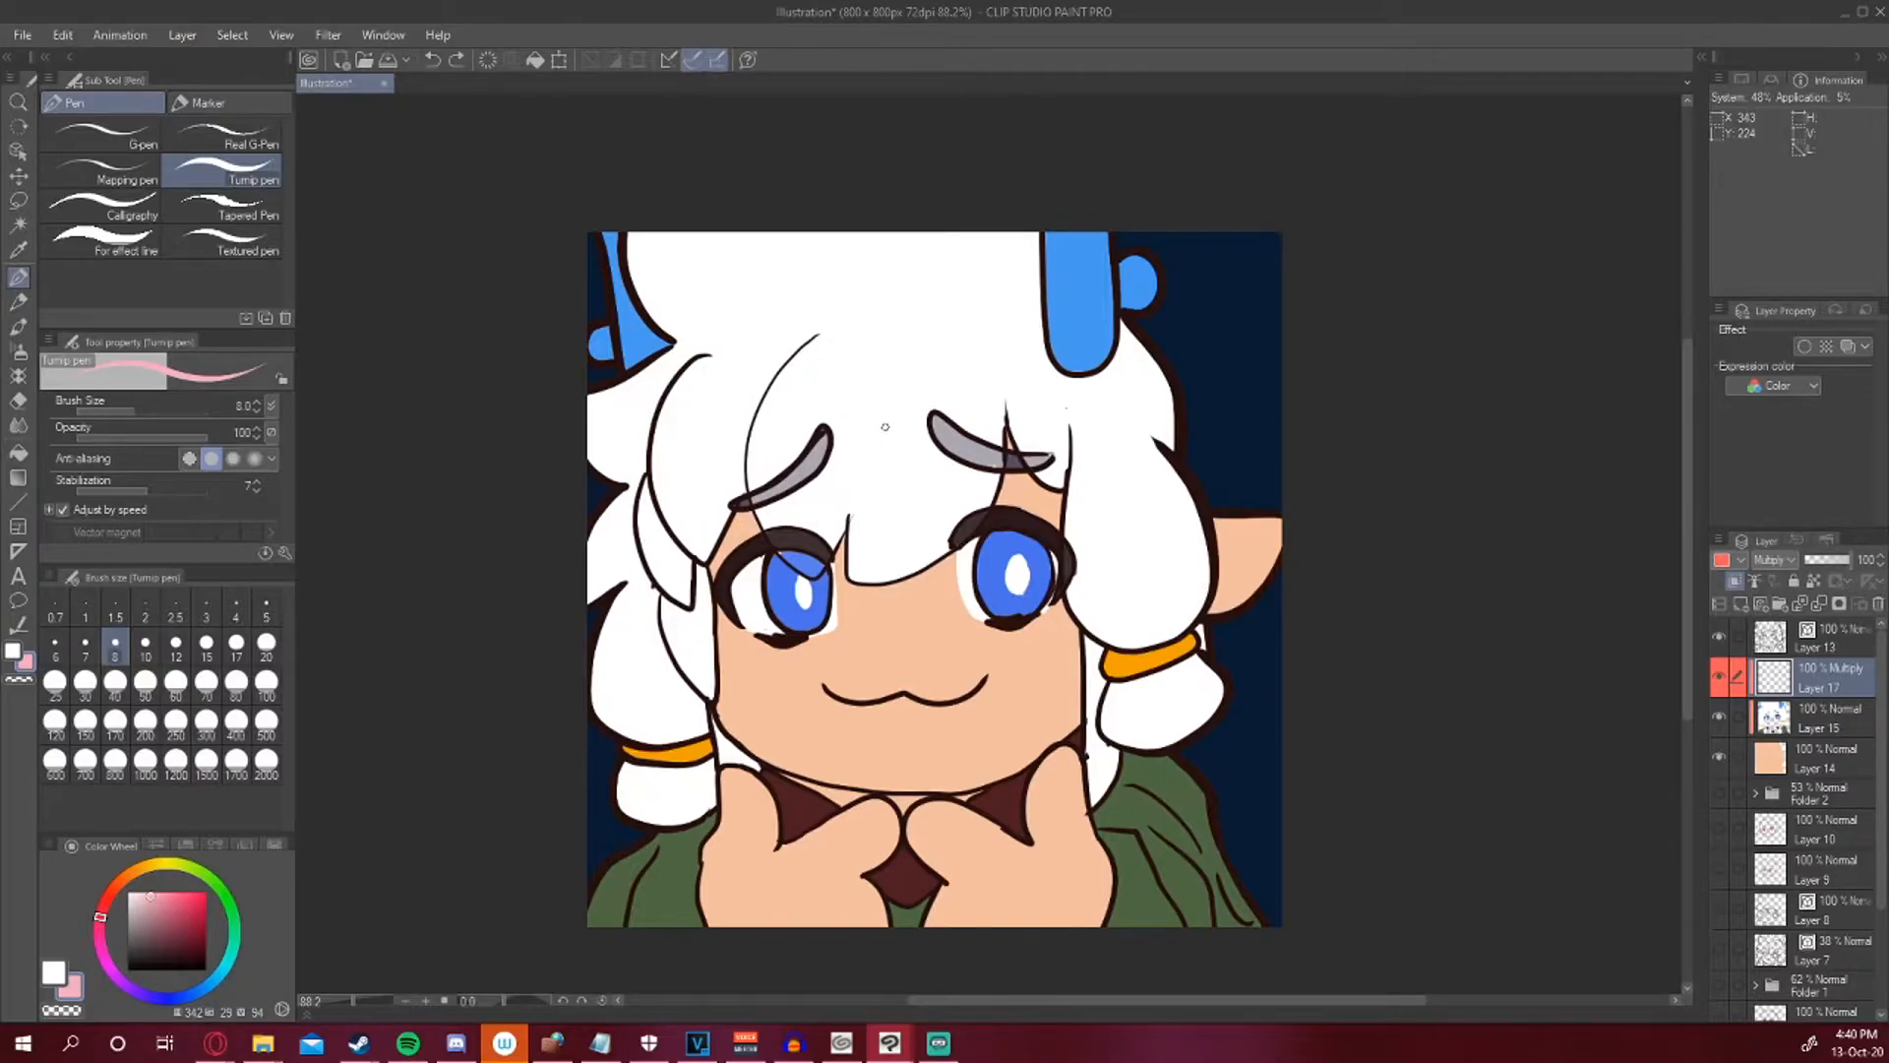
Toggle the skin layer and the colour layer off and on to inspect their contents, ending with Layer 15 selected.
{"action": "left_click", "coordinate": [175, 648]}
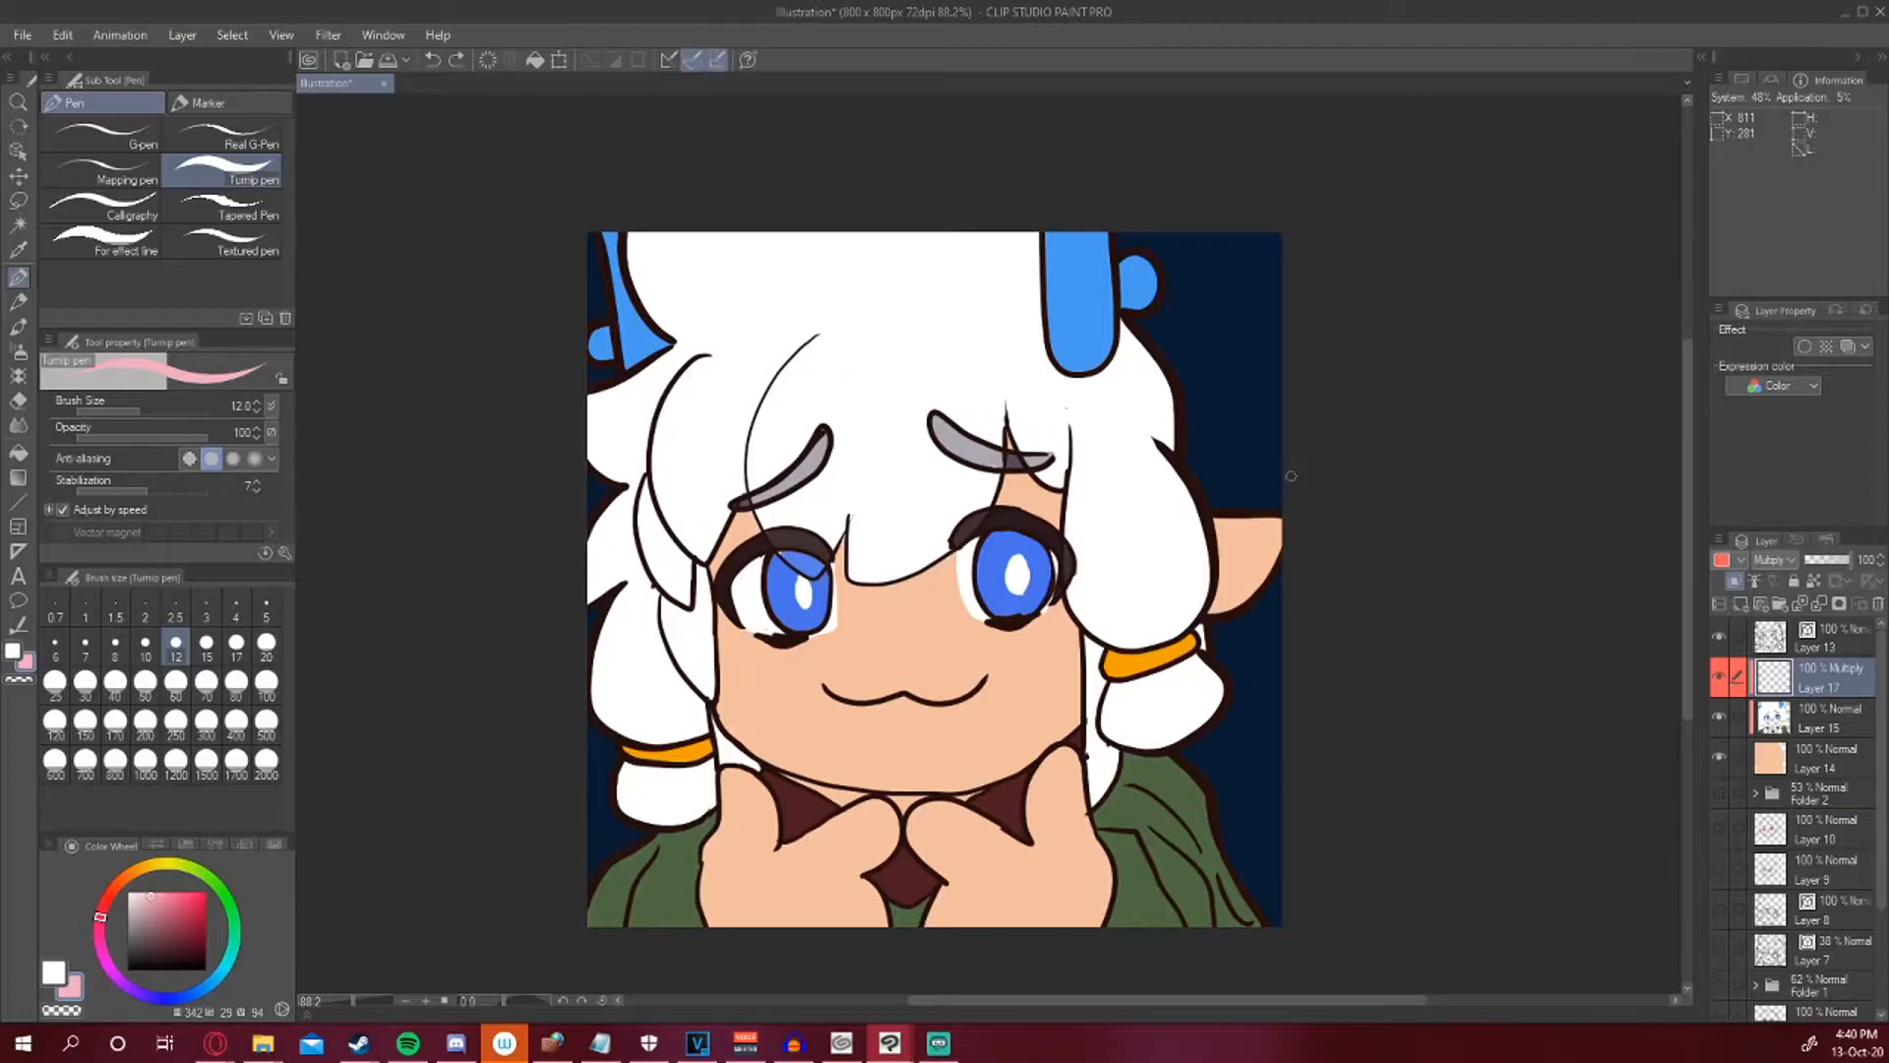
{"action": "left_click", "coordinate": [1761, 758]}
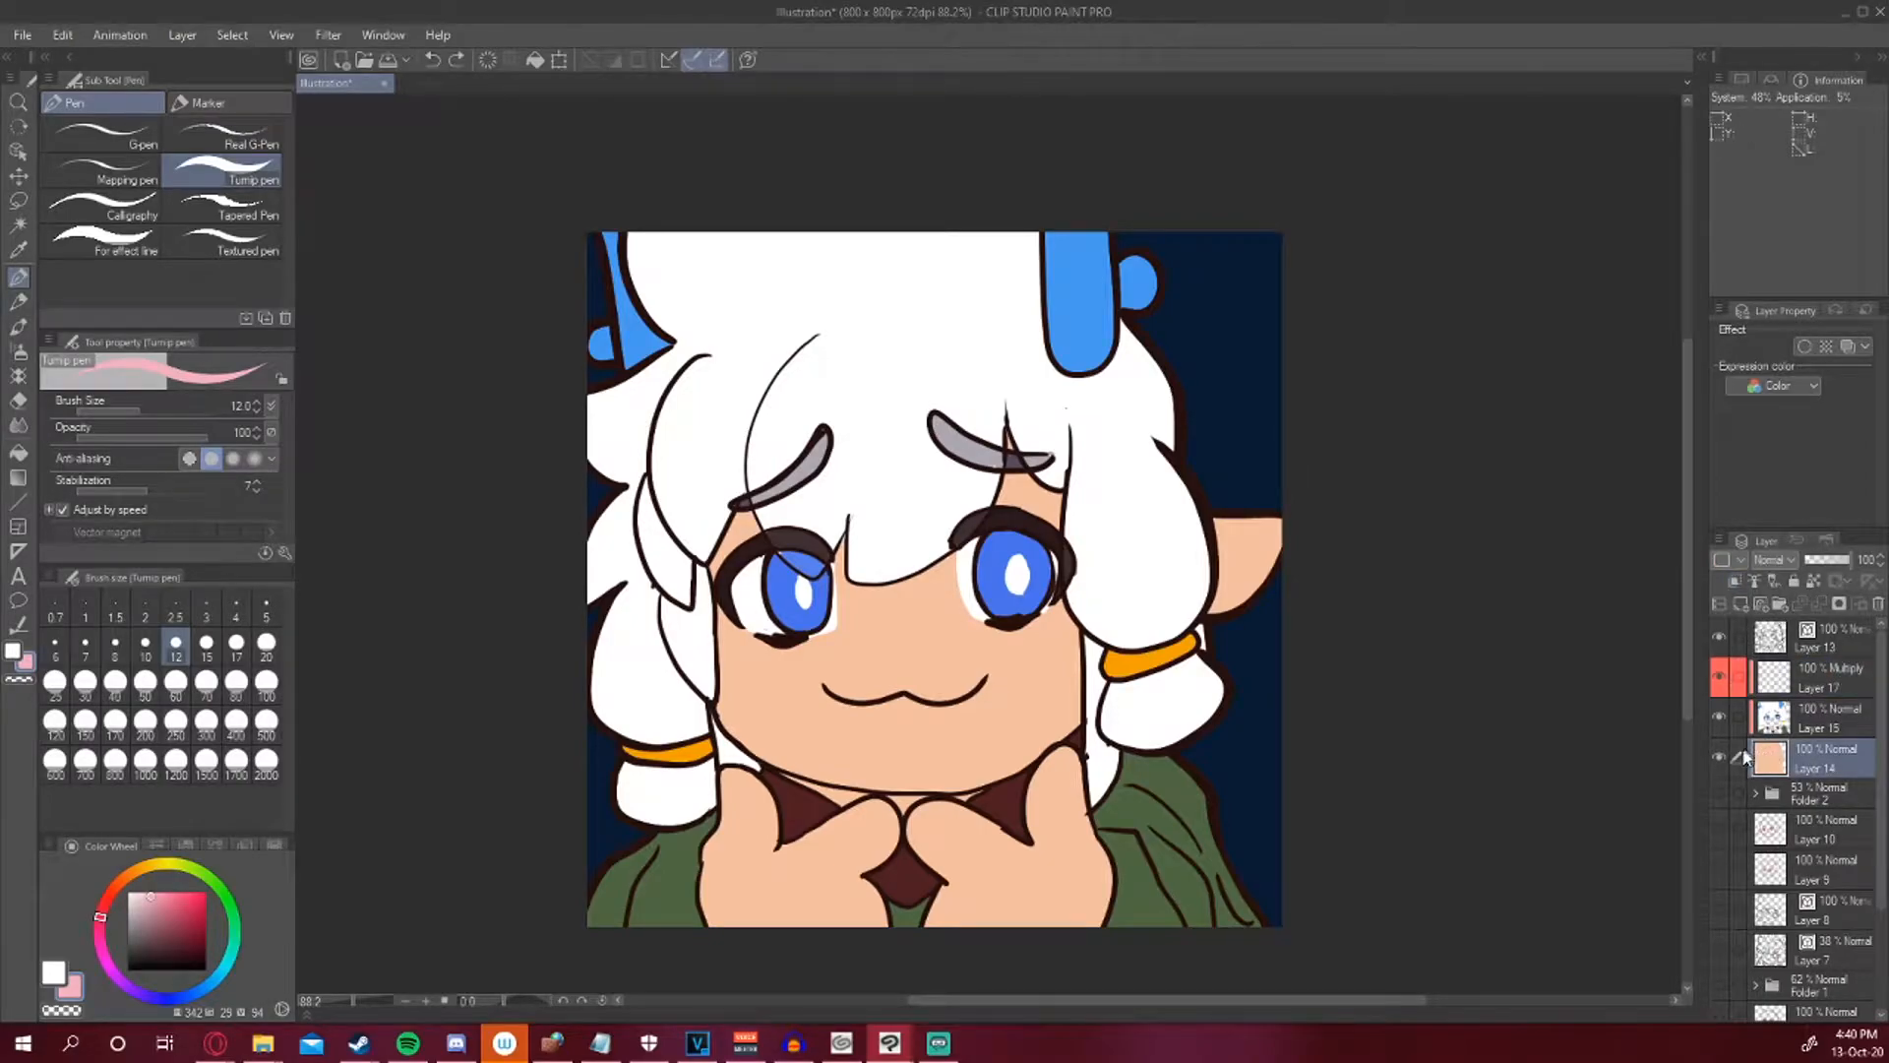
{"action": "left_click", "coordinate": [1718, 758]}
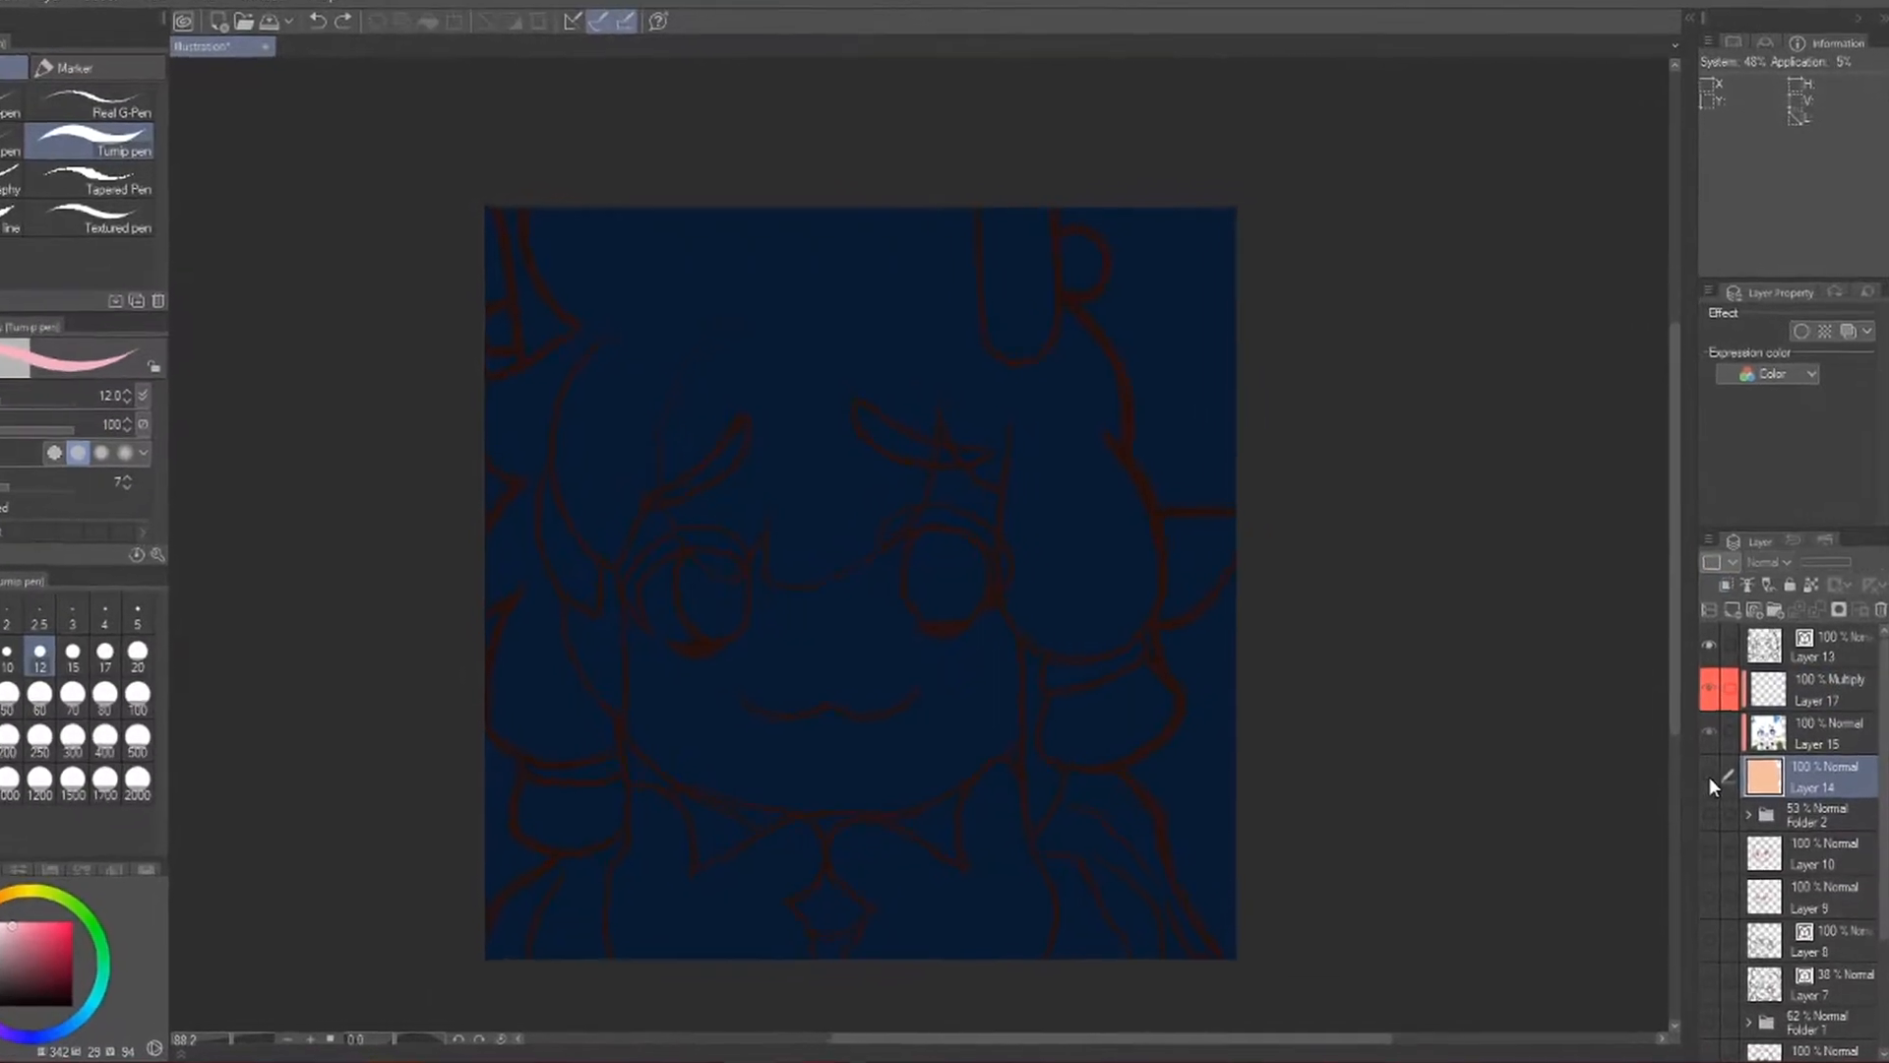
{"action": "left_click", "coordinate": [1709, 778]}
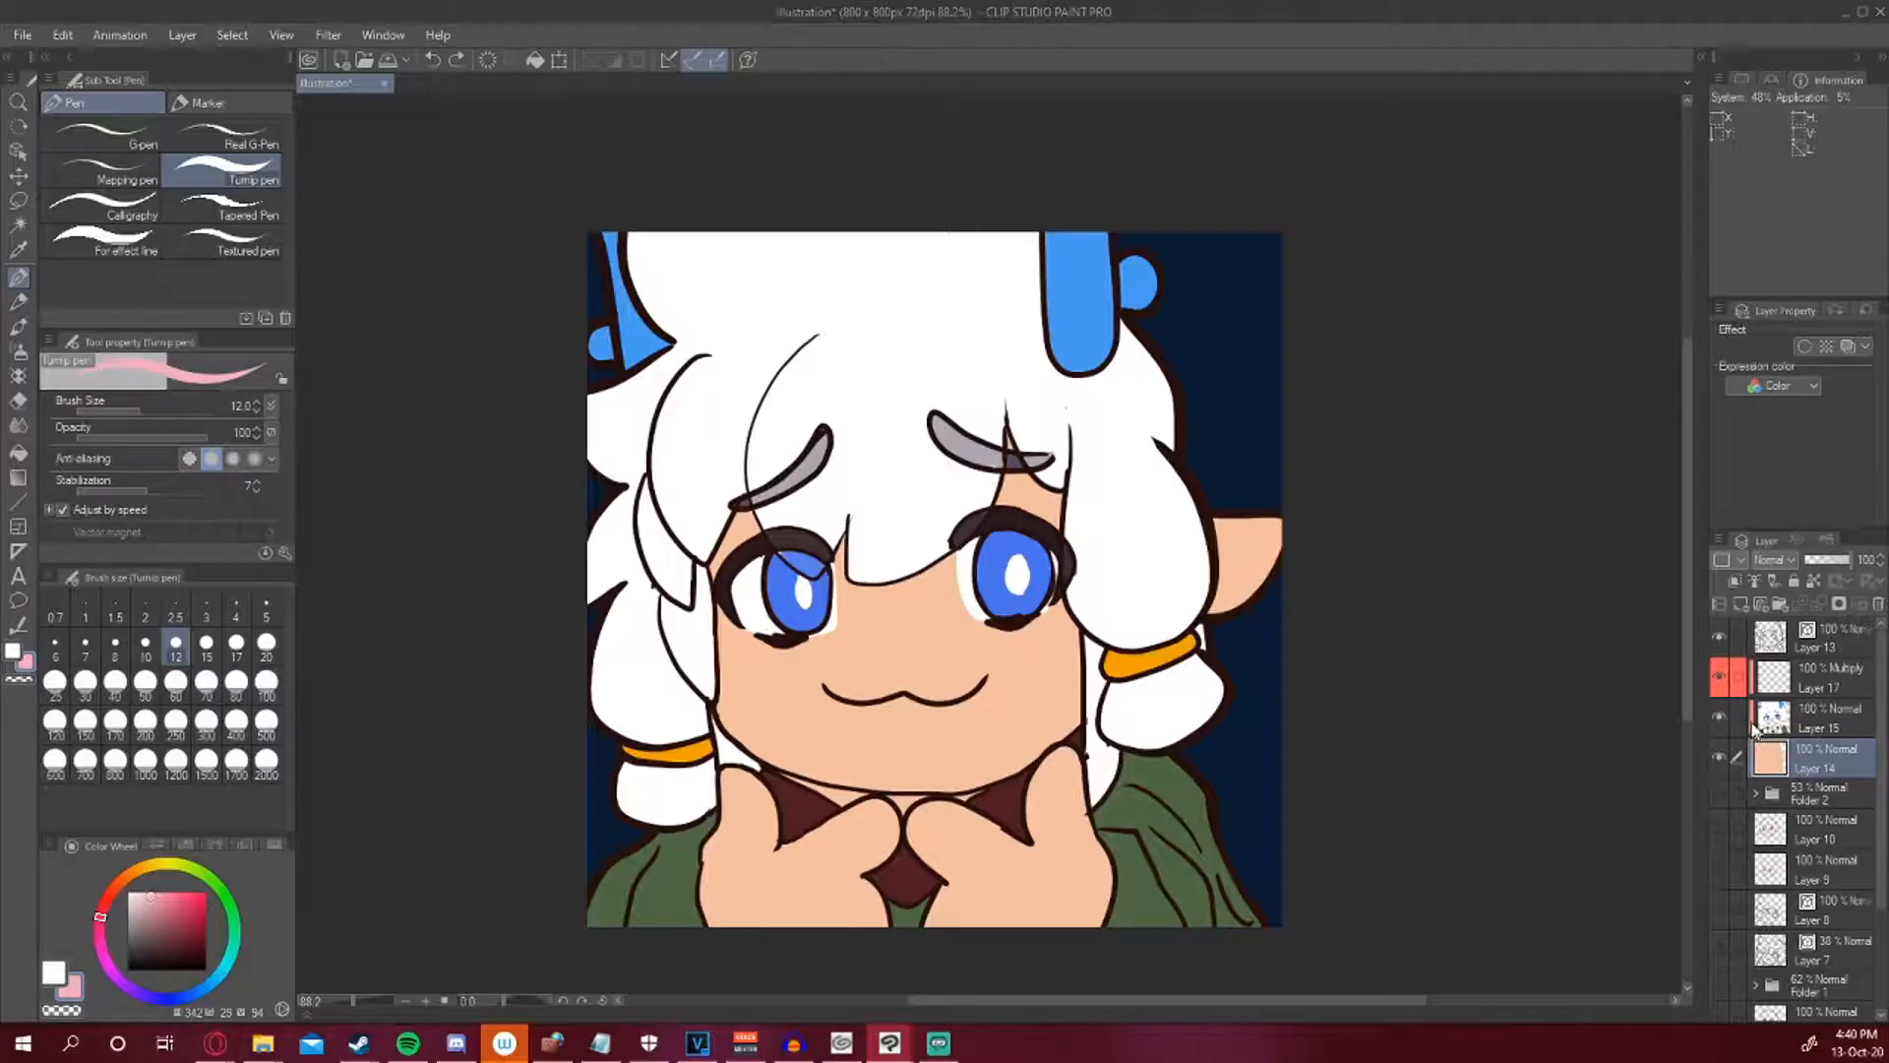
{"action": "left_click", "coordinate": [1721, 717]}
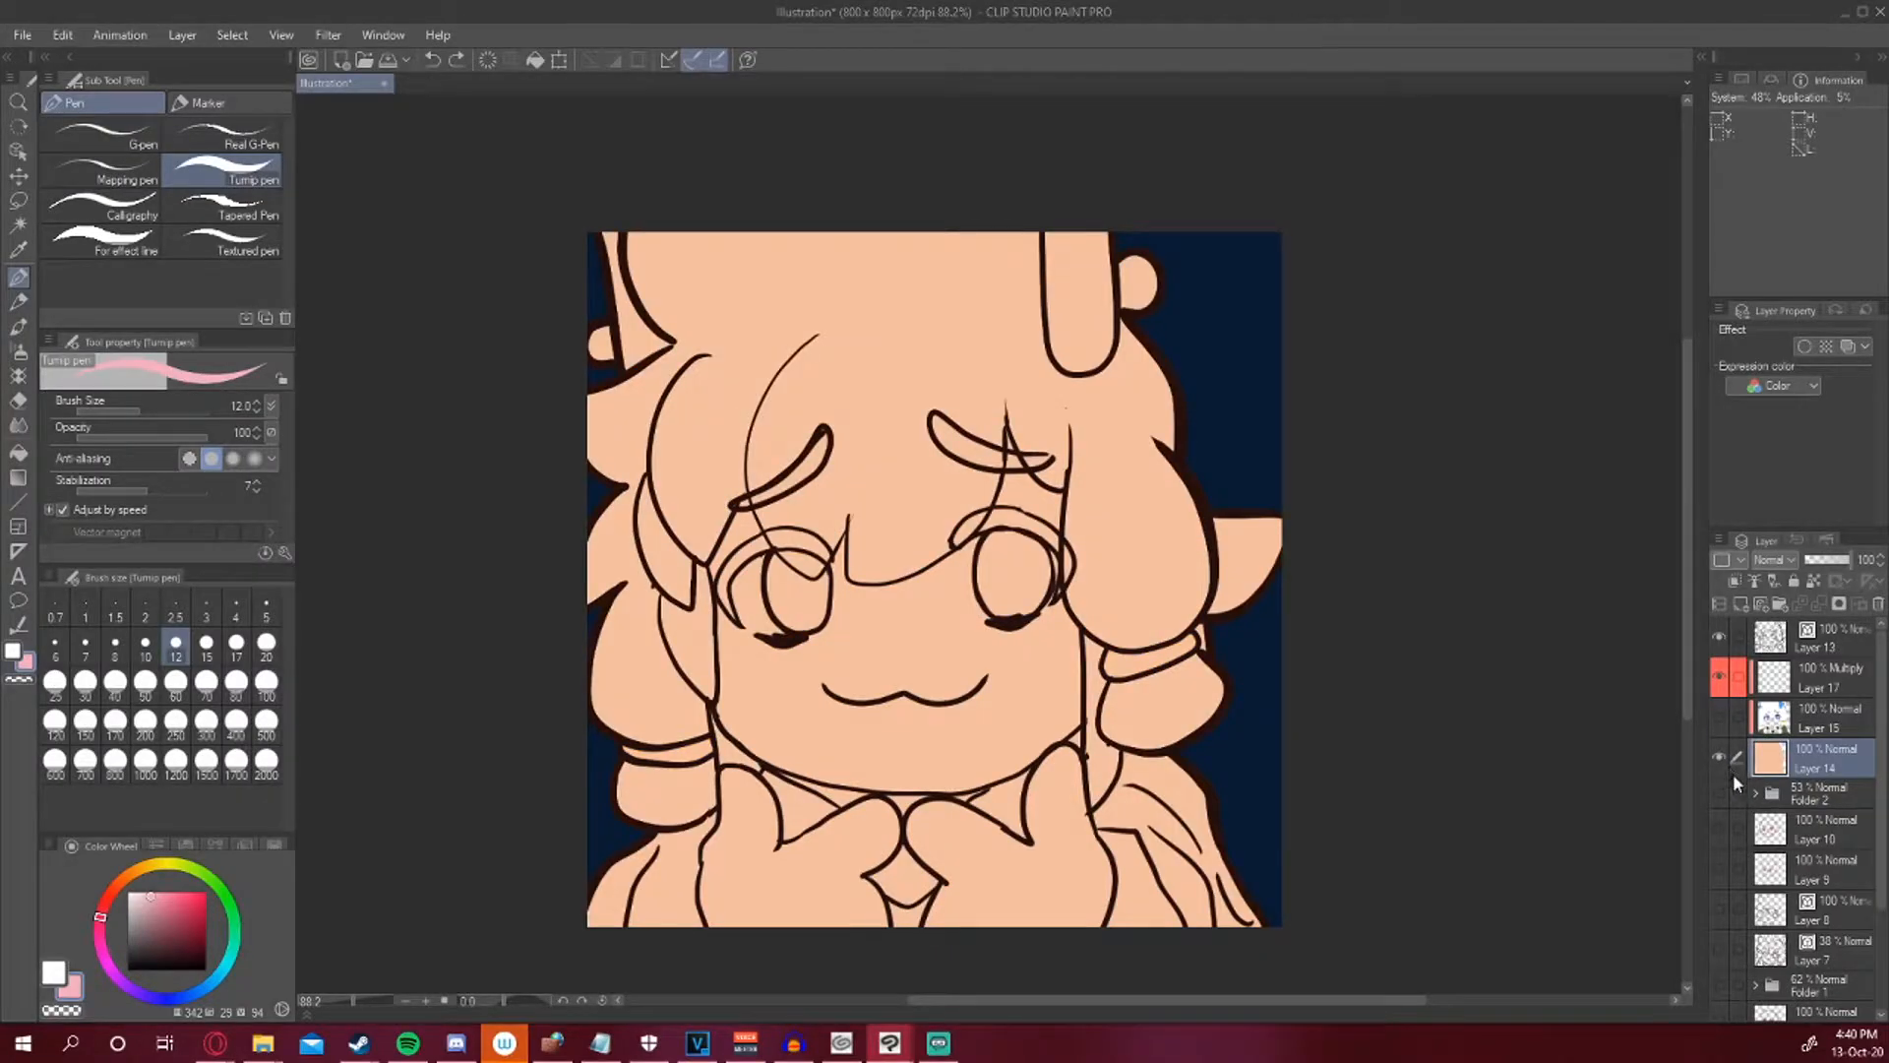
{"action": "left_click", "coordinate": [1720, 721]}
{"action": "left_click", "coordinate": [1766, 724]}
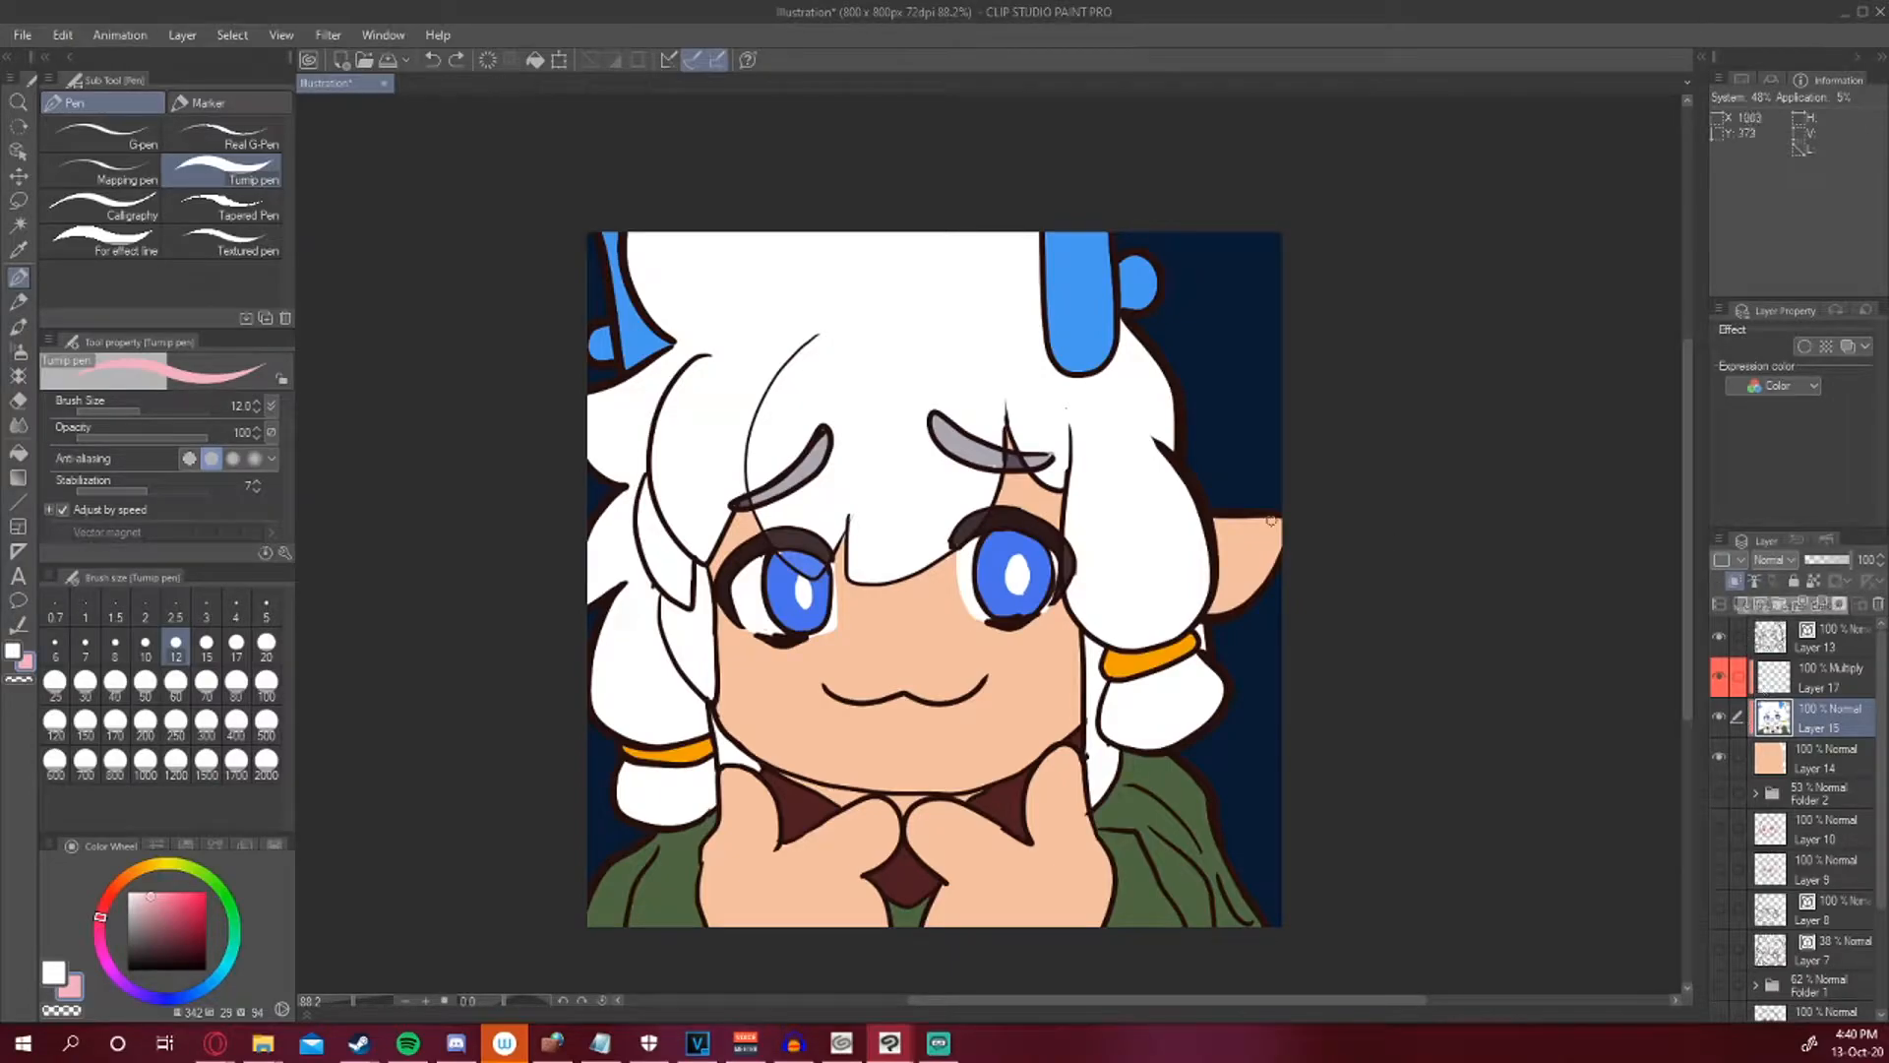
Try brushing broad mauve strokes across the face with the Lighter pencil at size 70.
{"action": "left_click", "coordinate": [18, 301]}
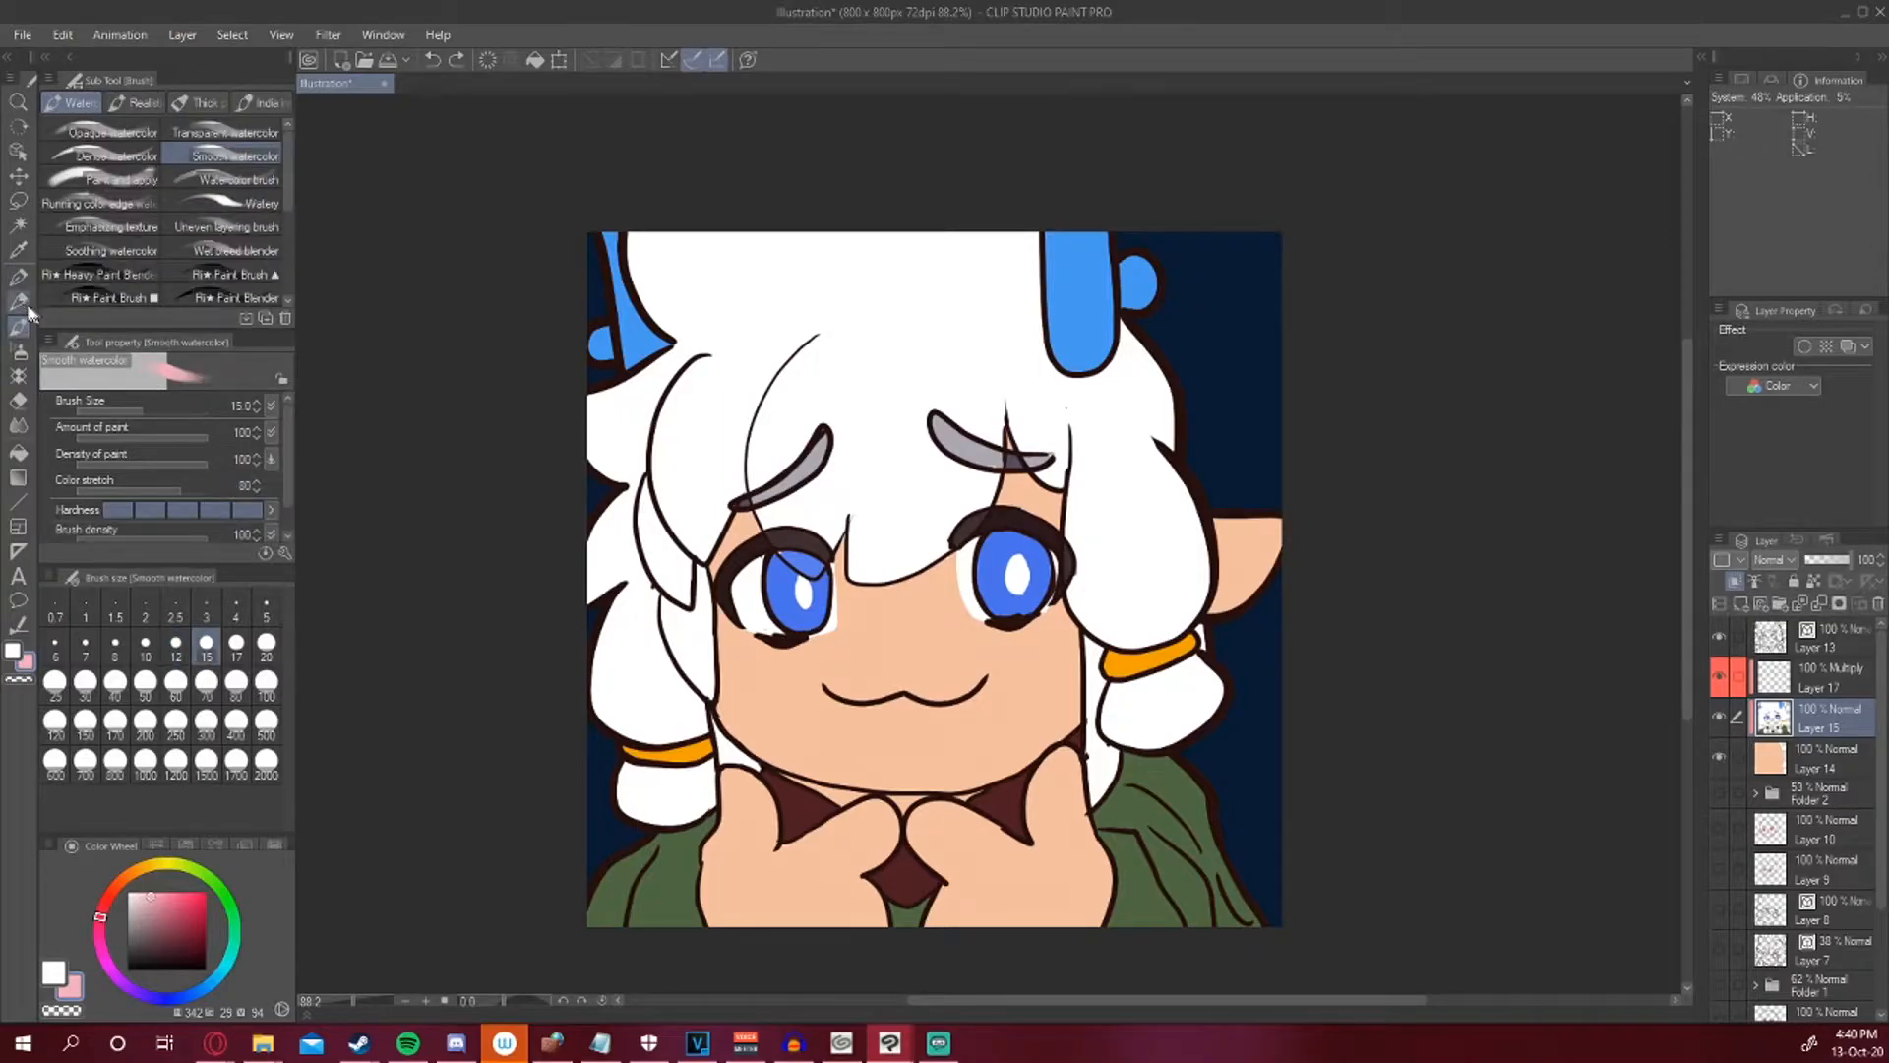
{"action": "left_click", "coordinate": [207, 683]}
{"action": "left_click", "coordinate": [174, 923]}
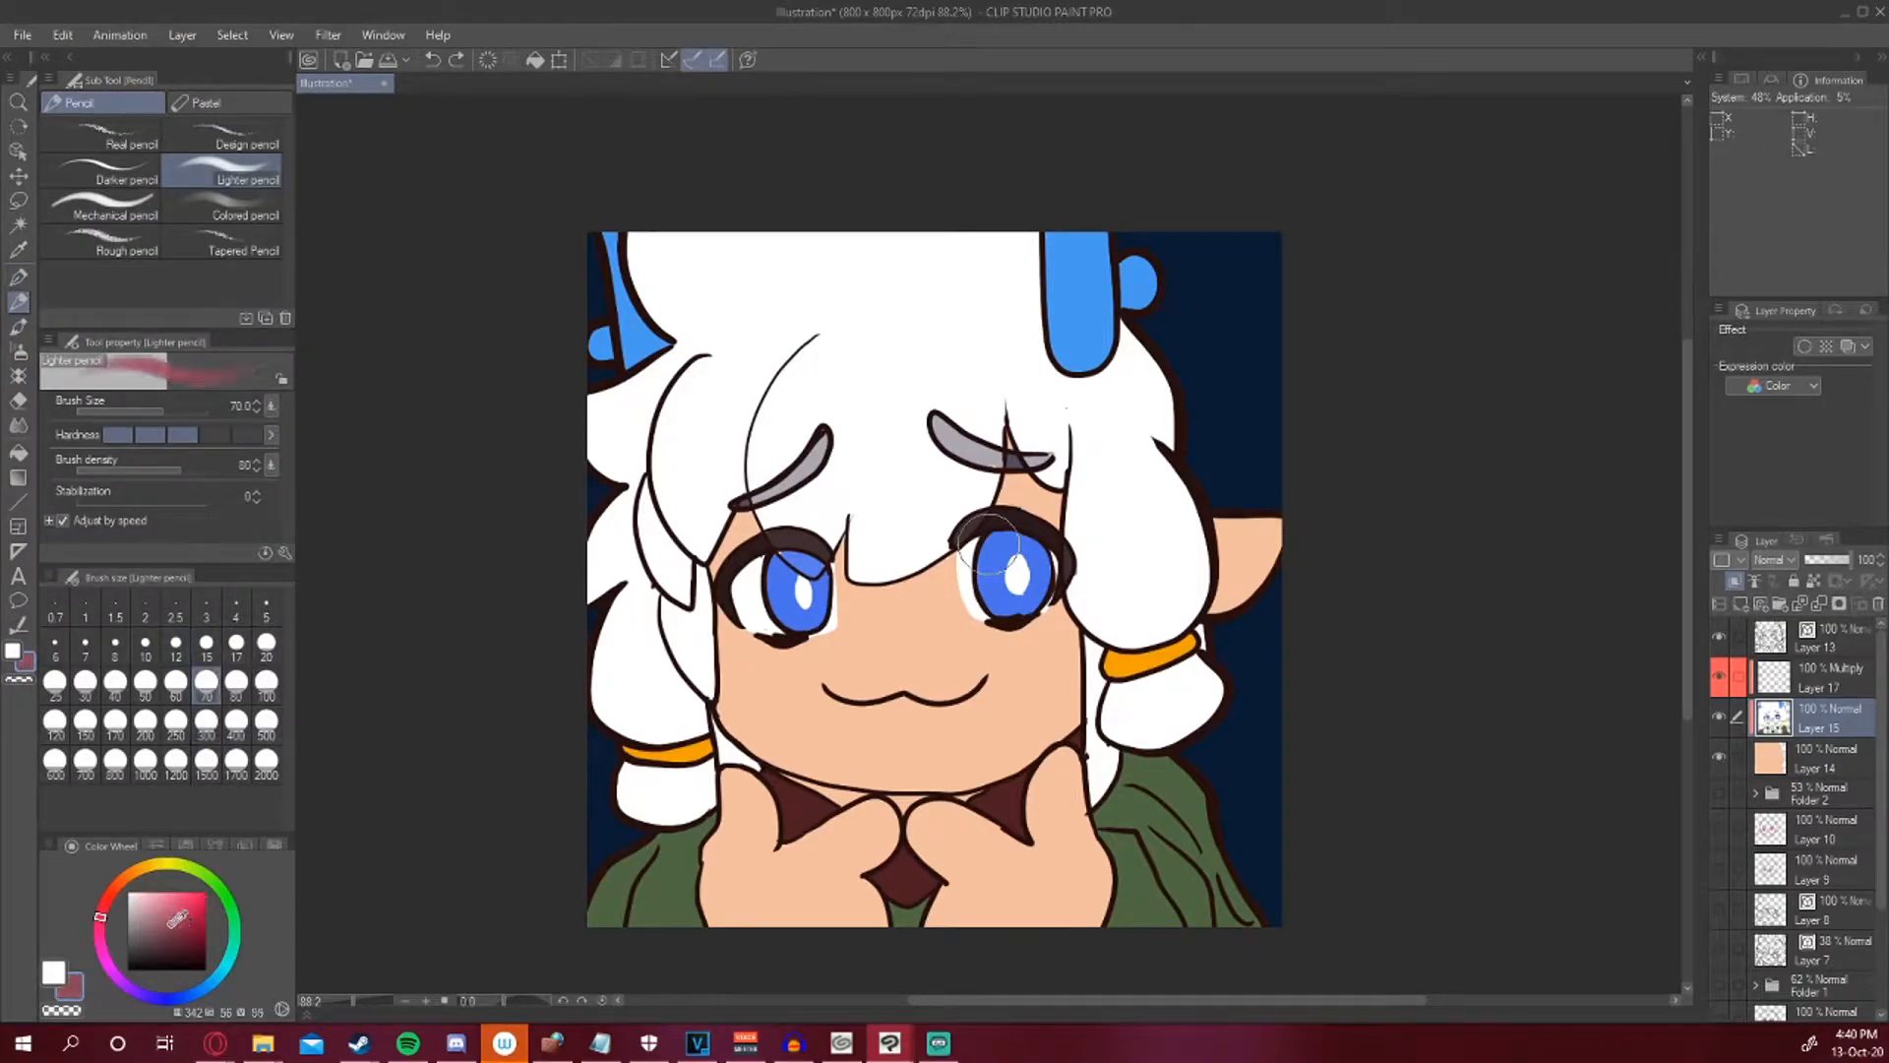
{"action": "mouse_move", "coordinate": [899, 472]}
{"action": "left_mouse_down"}
{"action": "mouse_move", "coordinate": [1131, 354]}
{"action": "mouse_move", "coordinate": [969, 482]}
{"action": "mouse_move", "coordinate": [1295, 345]}
{"action": "mouse_move", "coordinate": [1043, 826]}
{"action": "mouse_move", "coordinate": [1220, 649]}
{"action": "left_mouse_up"}
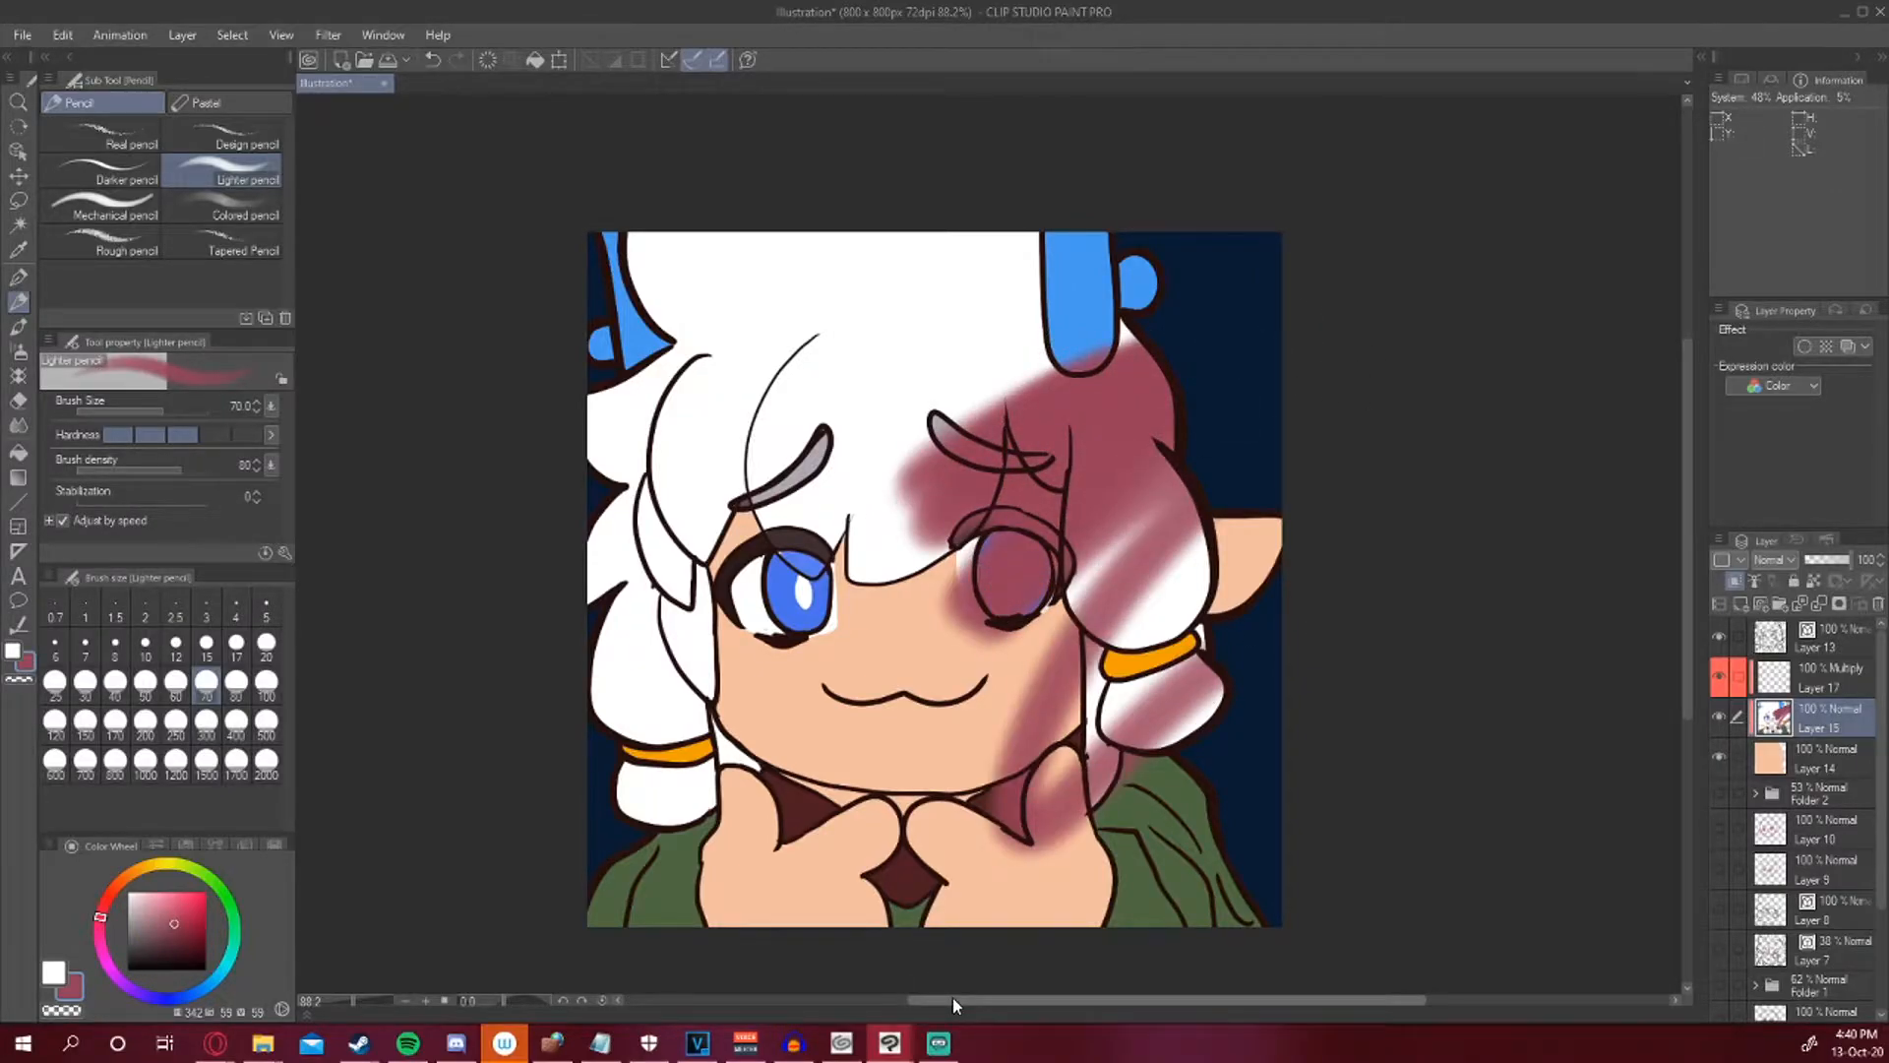
{"action": "key", "text": "ctrl+z"}
{"action": "key", "text": "ctrl+z"}
{"action": "key", "text": "ctrl+z"}
{"action": "left_click", "coordinate": [1734, 581]}
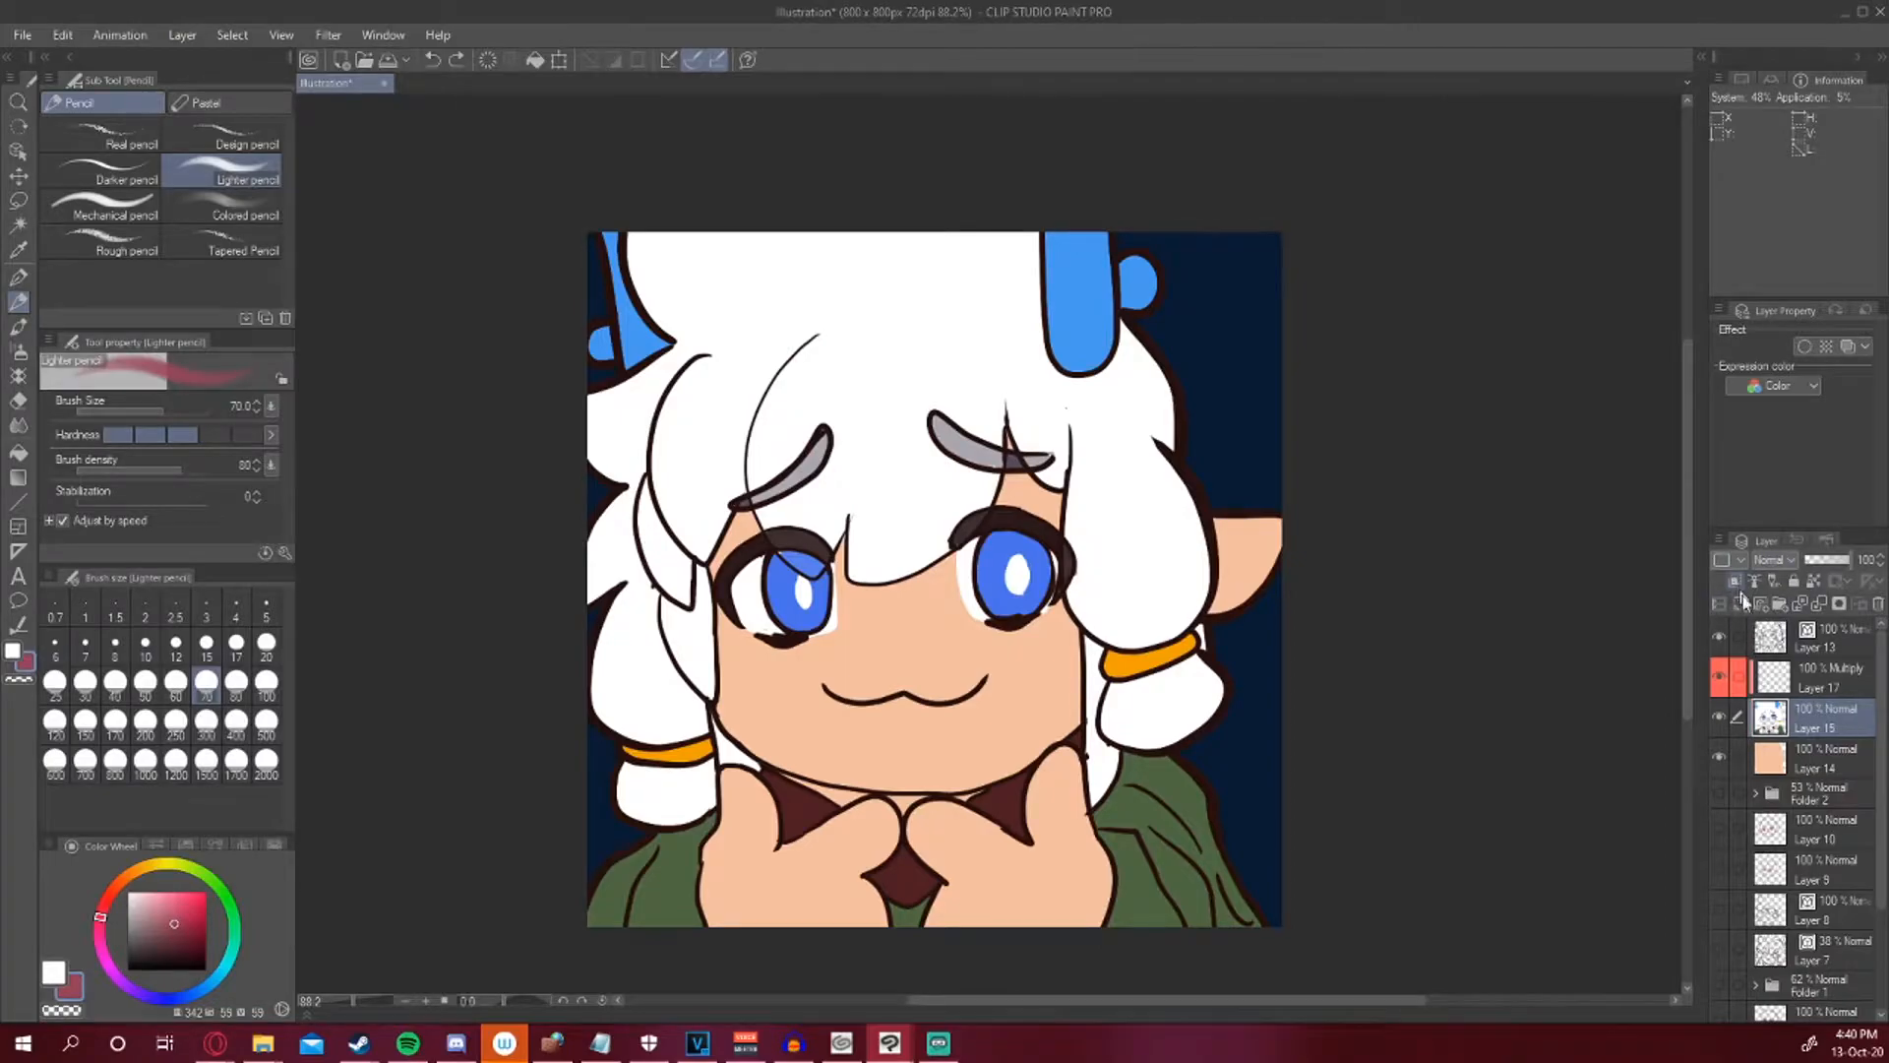
{"action": "mouse_move", "coordinate": [1166, 551]}
{"action": "left_mouse_down"}
{"action": "mouse_move", "coordinate": [1184, 485]}
{"action": "mouse_move", "coordinate": [1109, 579]}
{"action": "mouse_move", "coordinate": [1242, 551]}
{"action": "left_mouse_up"}
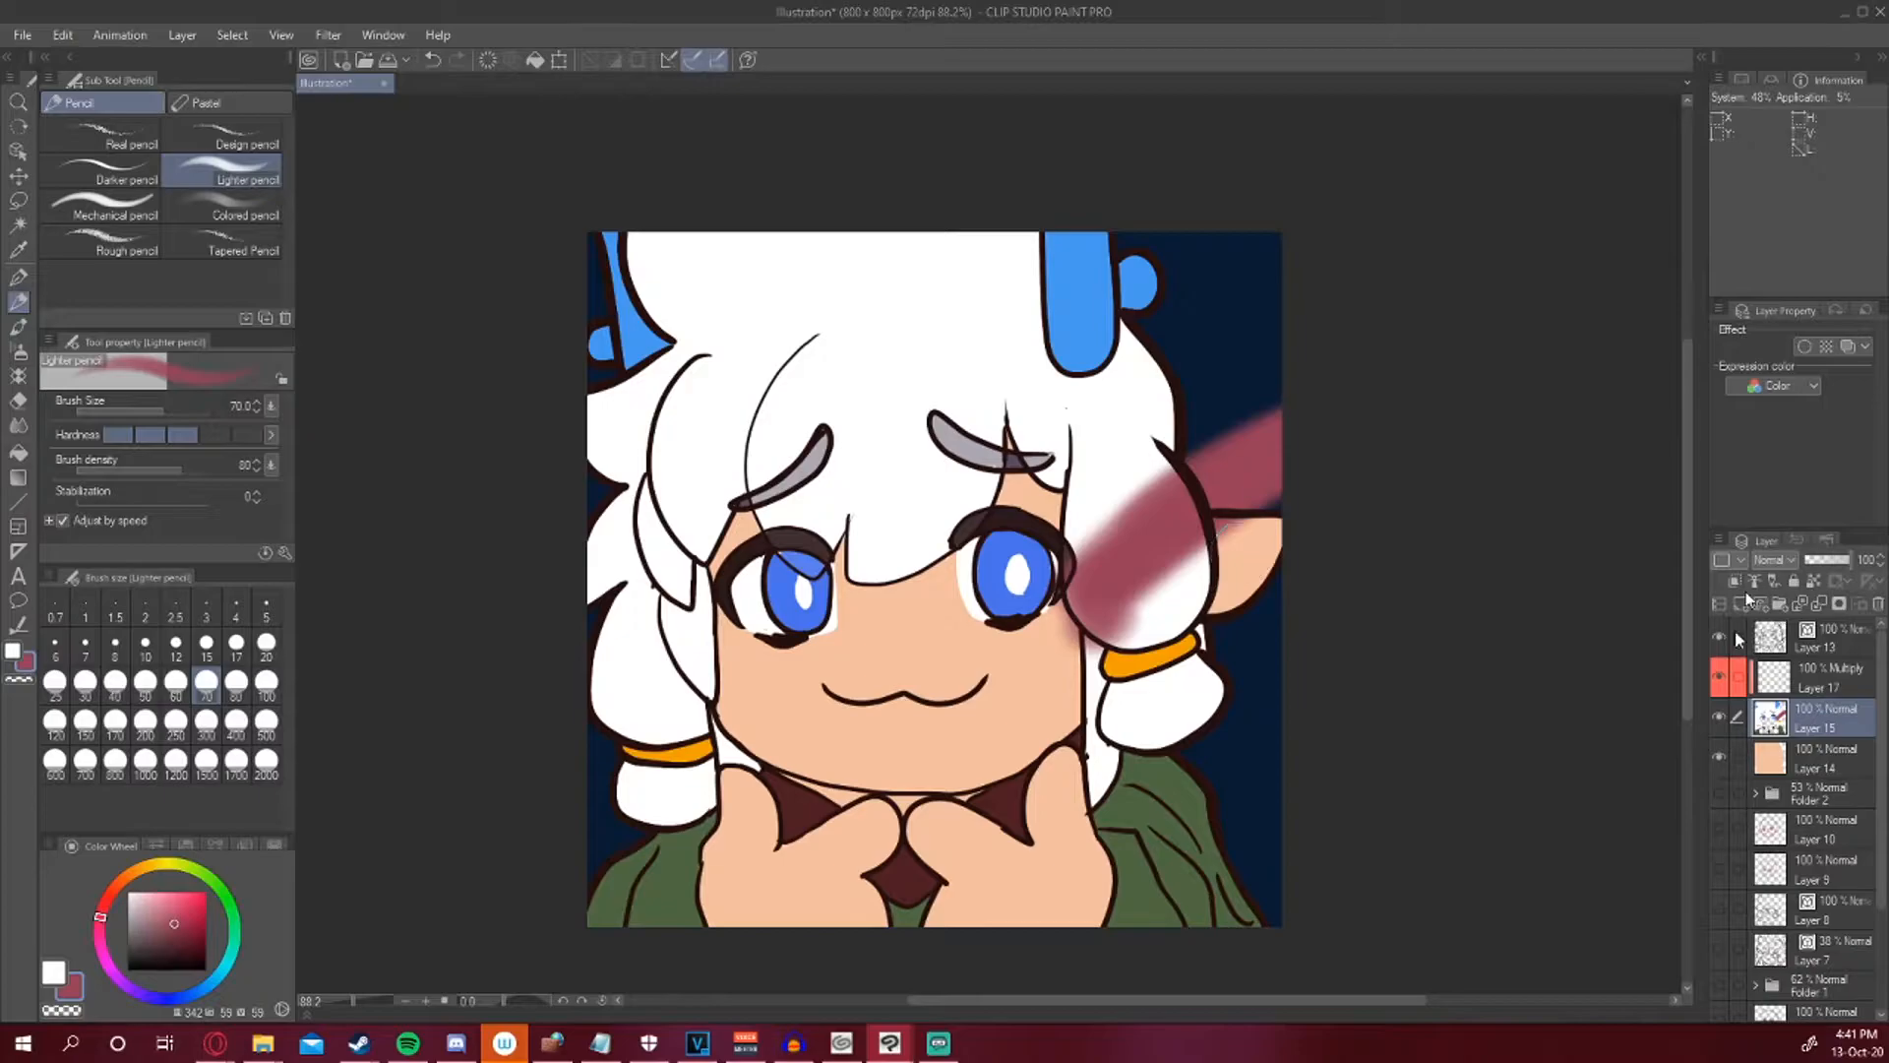
{"action": "key", "text": "ctrl+z"}
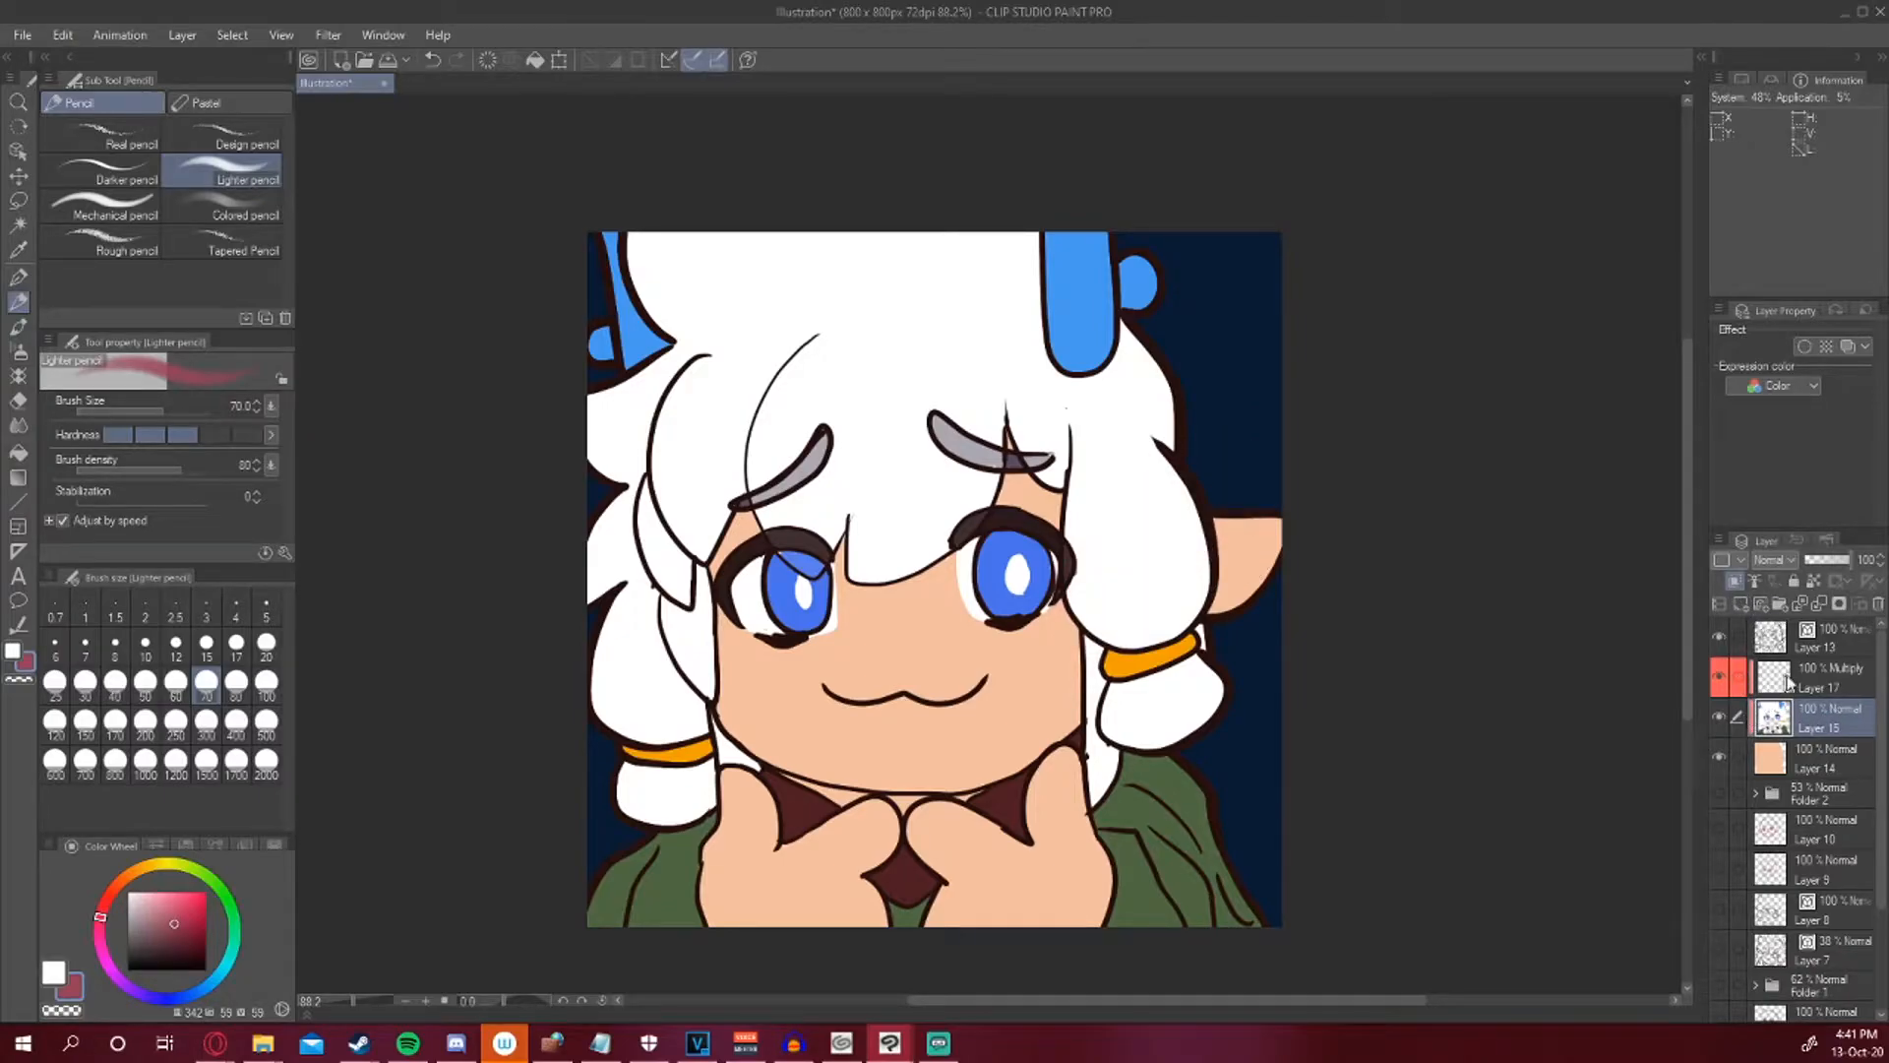
Select the Multiply layer, Layer 17, and switch to the Tump pen.
{"action": "left_click", "coordinate": [1777, 686]}
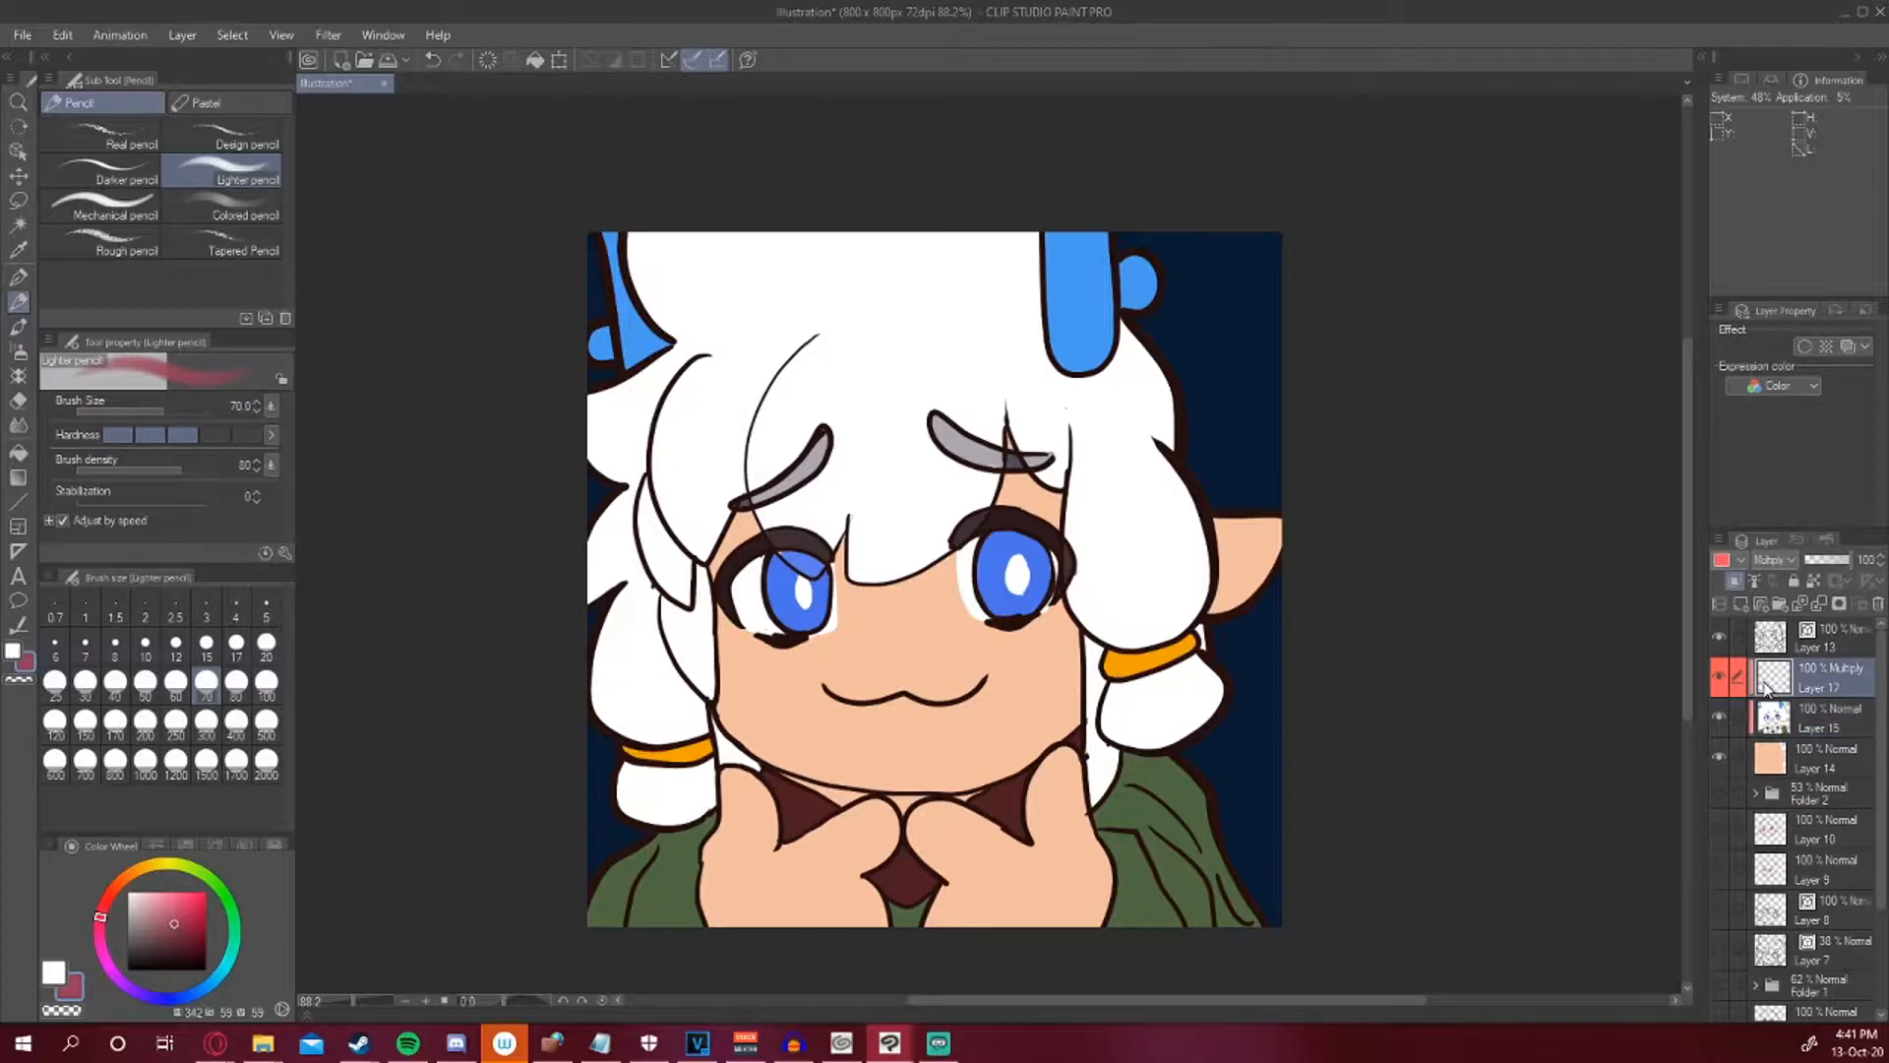
{"action": "left_click", "coordinate": [1777, 561]}
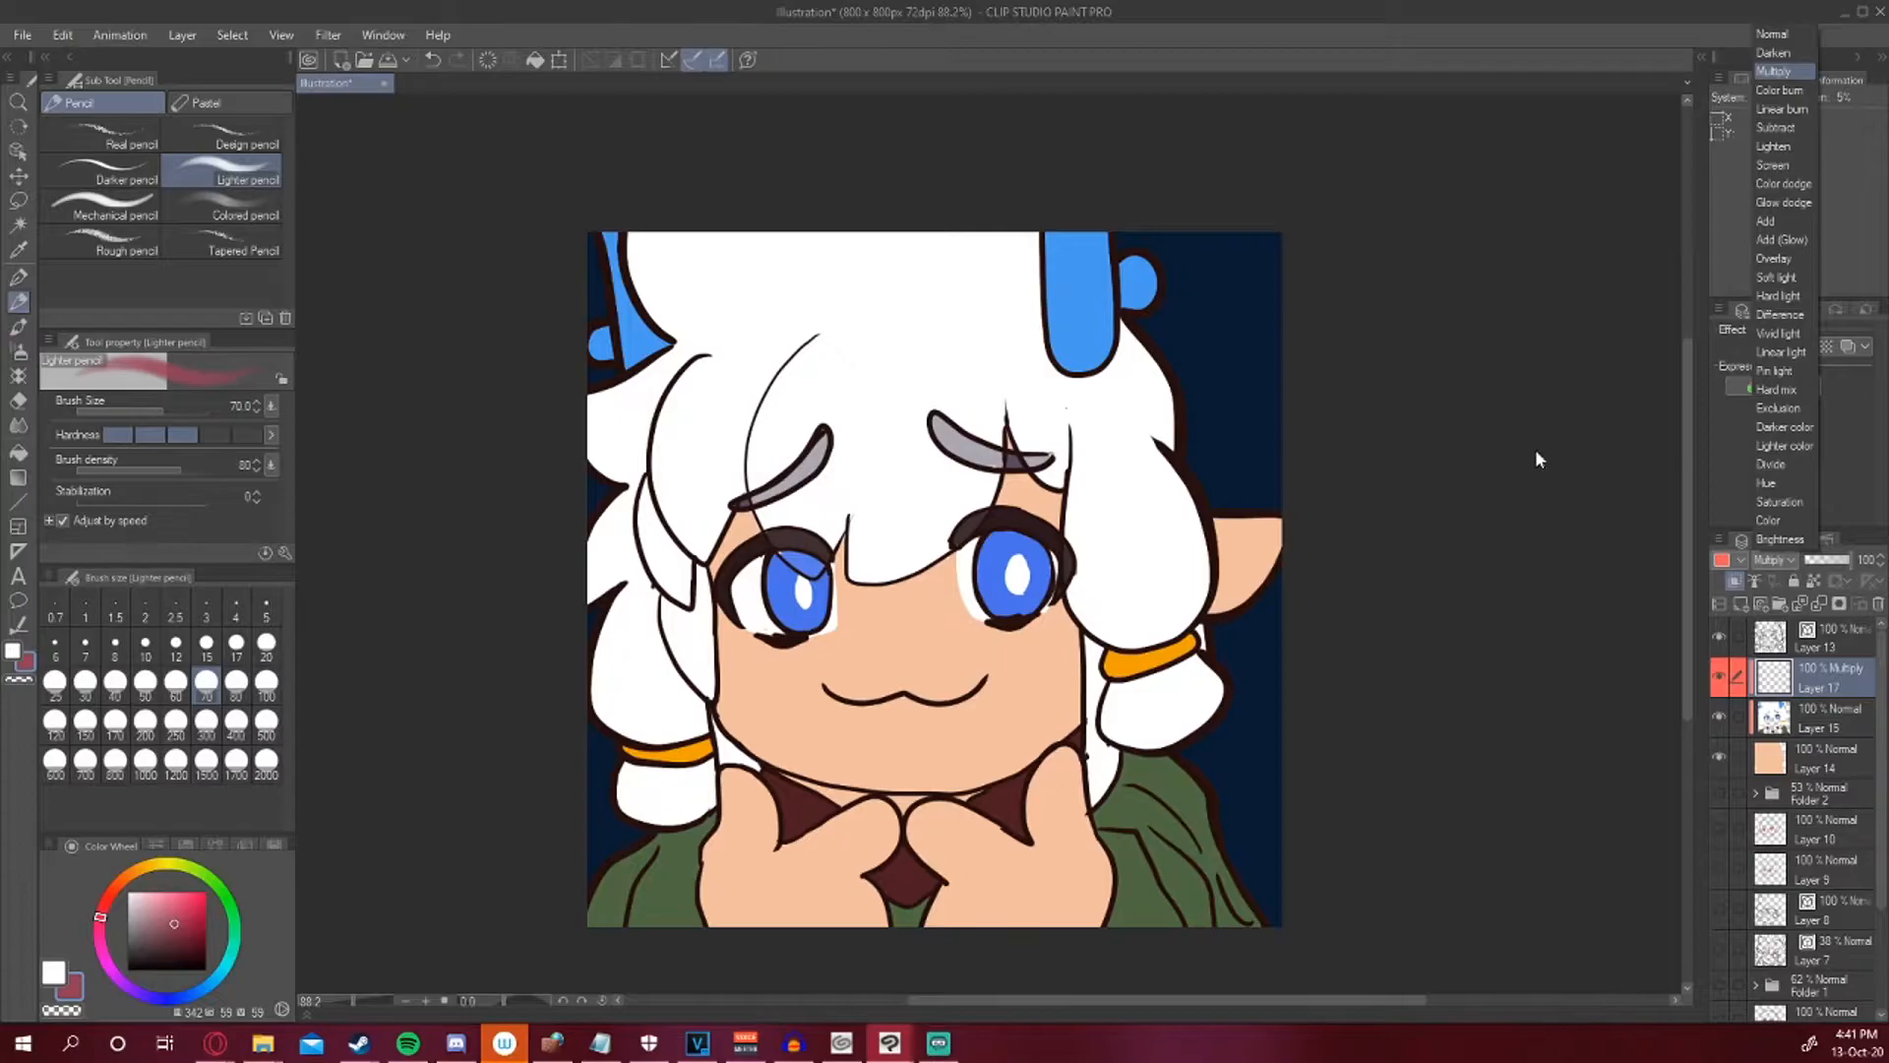
{"action": "left_click", "coordinate": [1589, 338]}
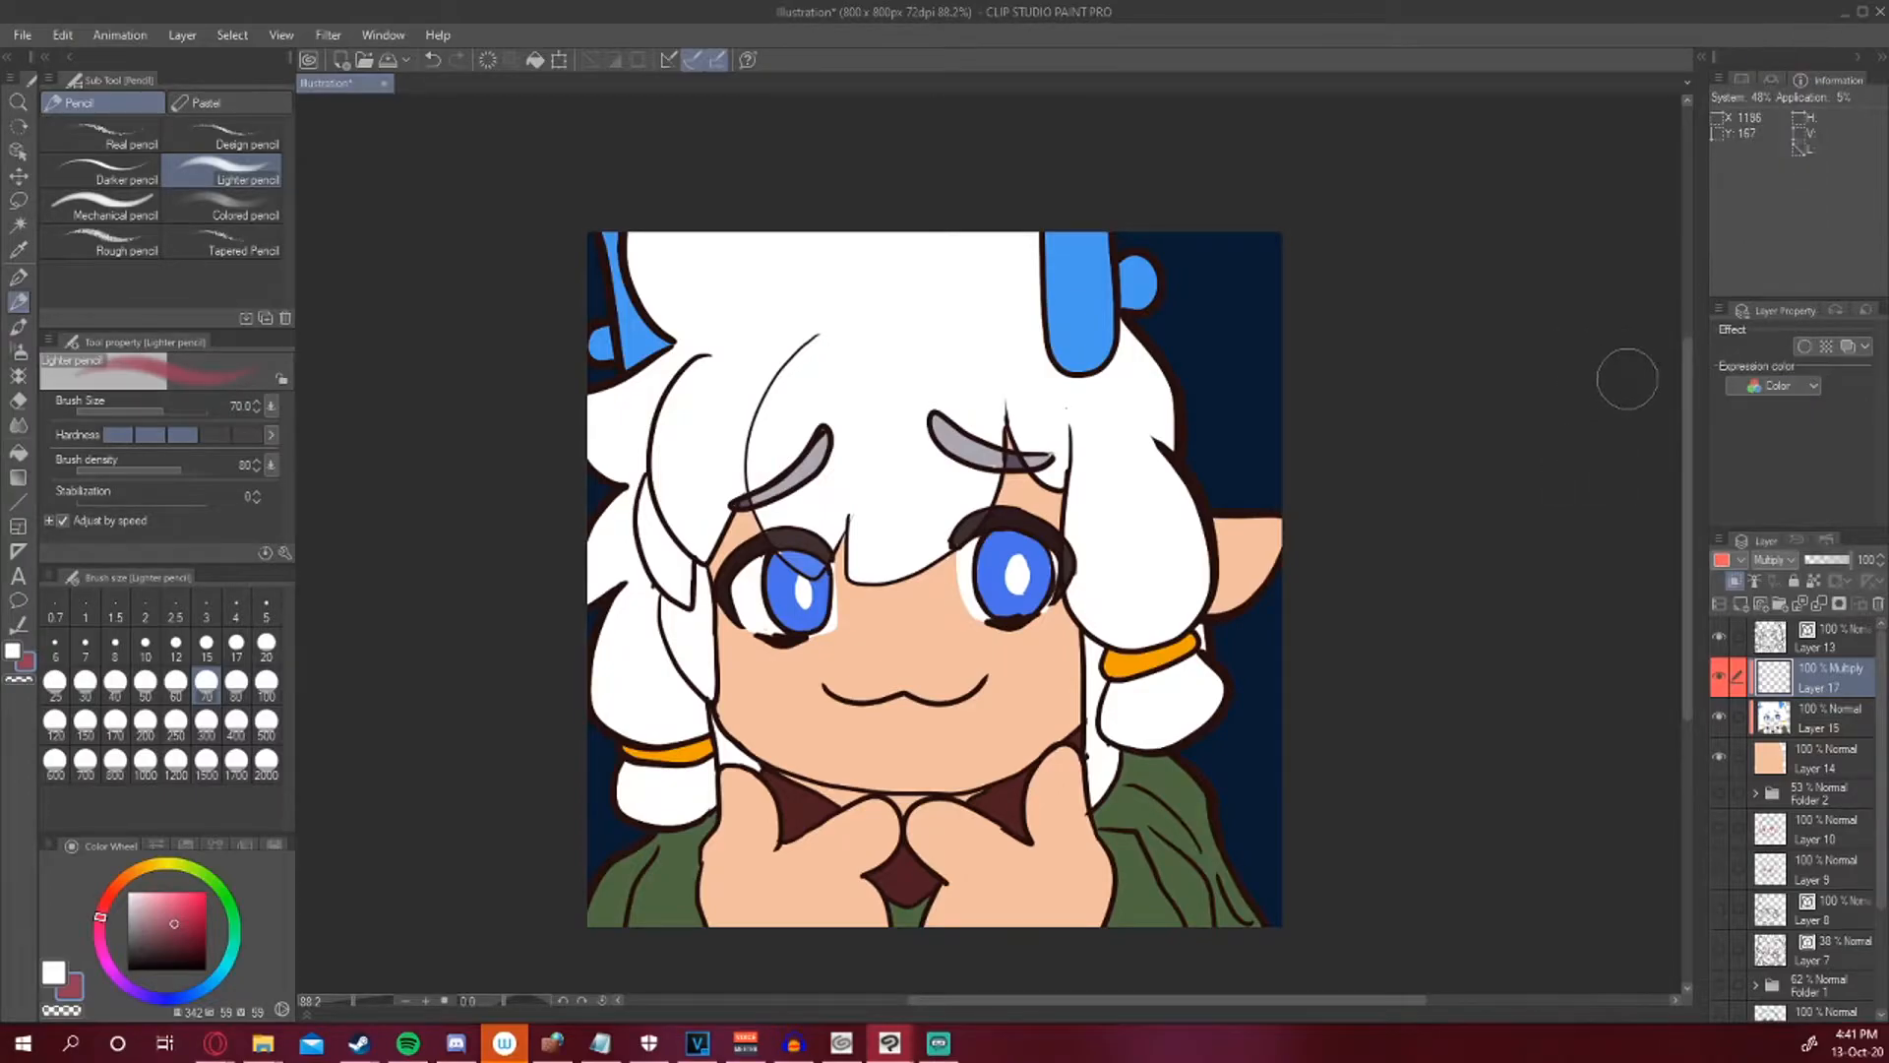
{"action": "key", "text": "p"}
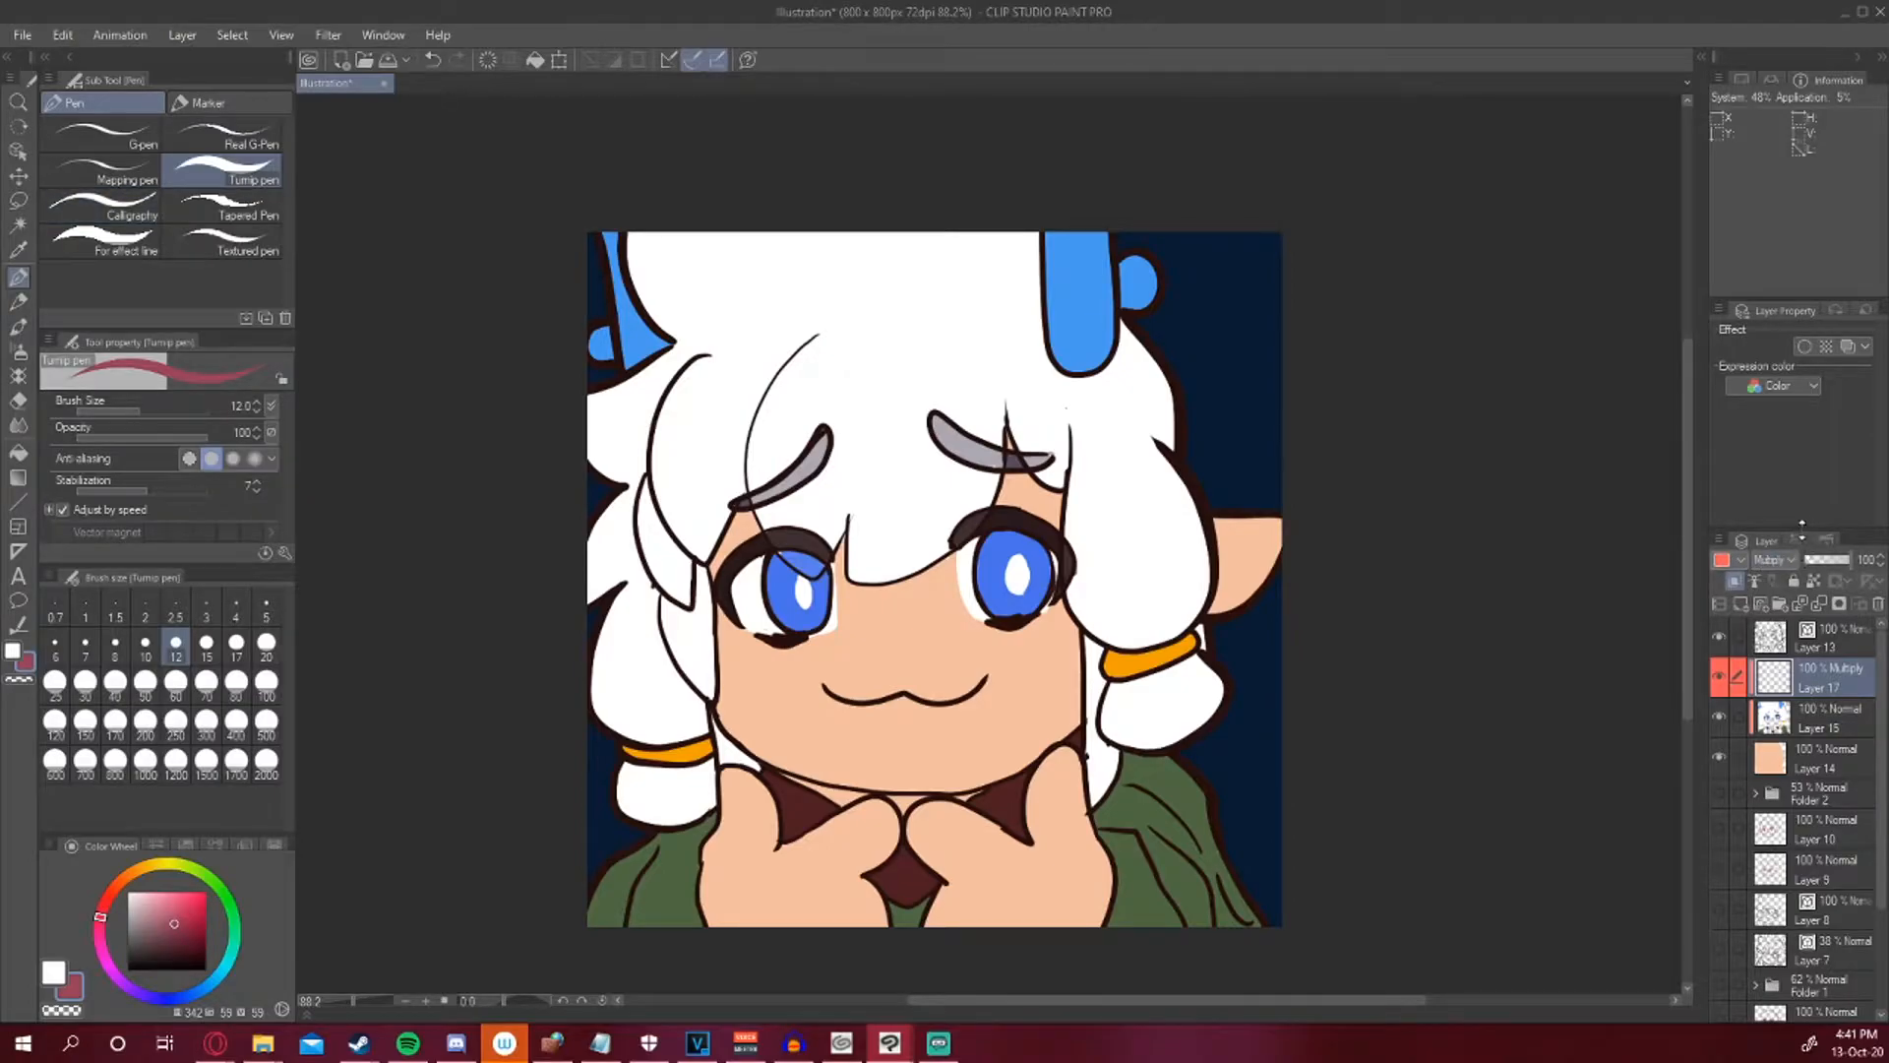
{"action": "left_click", "coordinate": [1739, 561]}
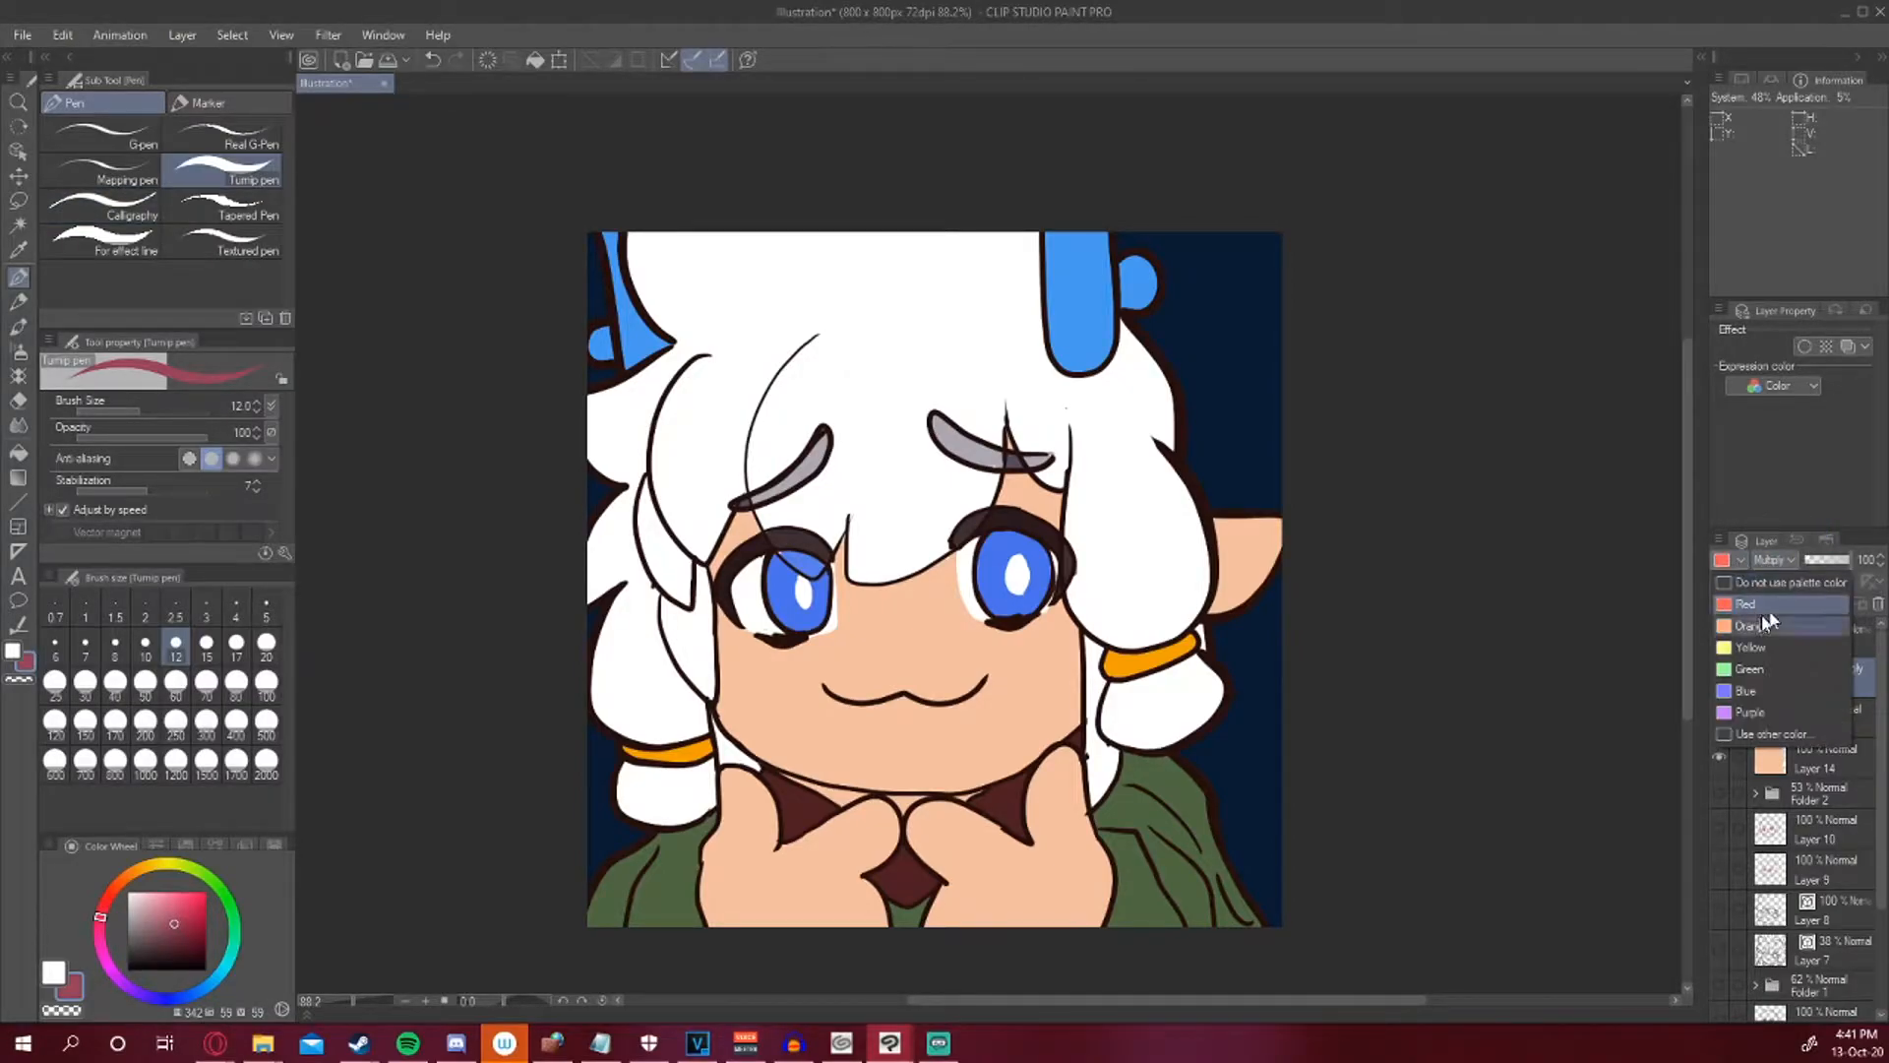
{"action": "left_click", "coordinate": [1638, 618]}
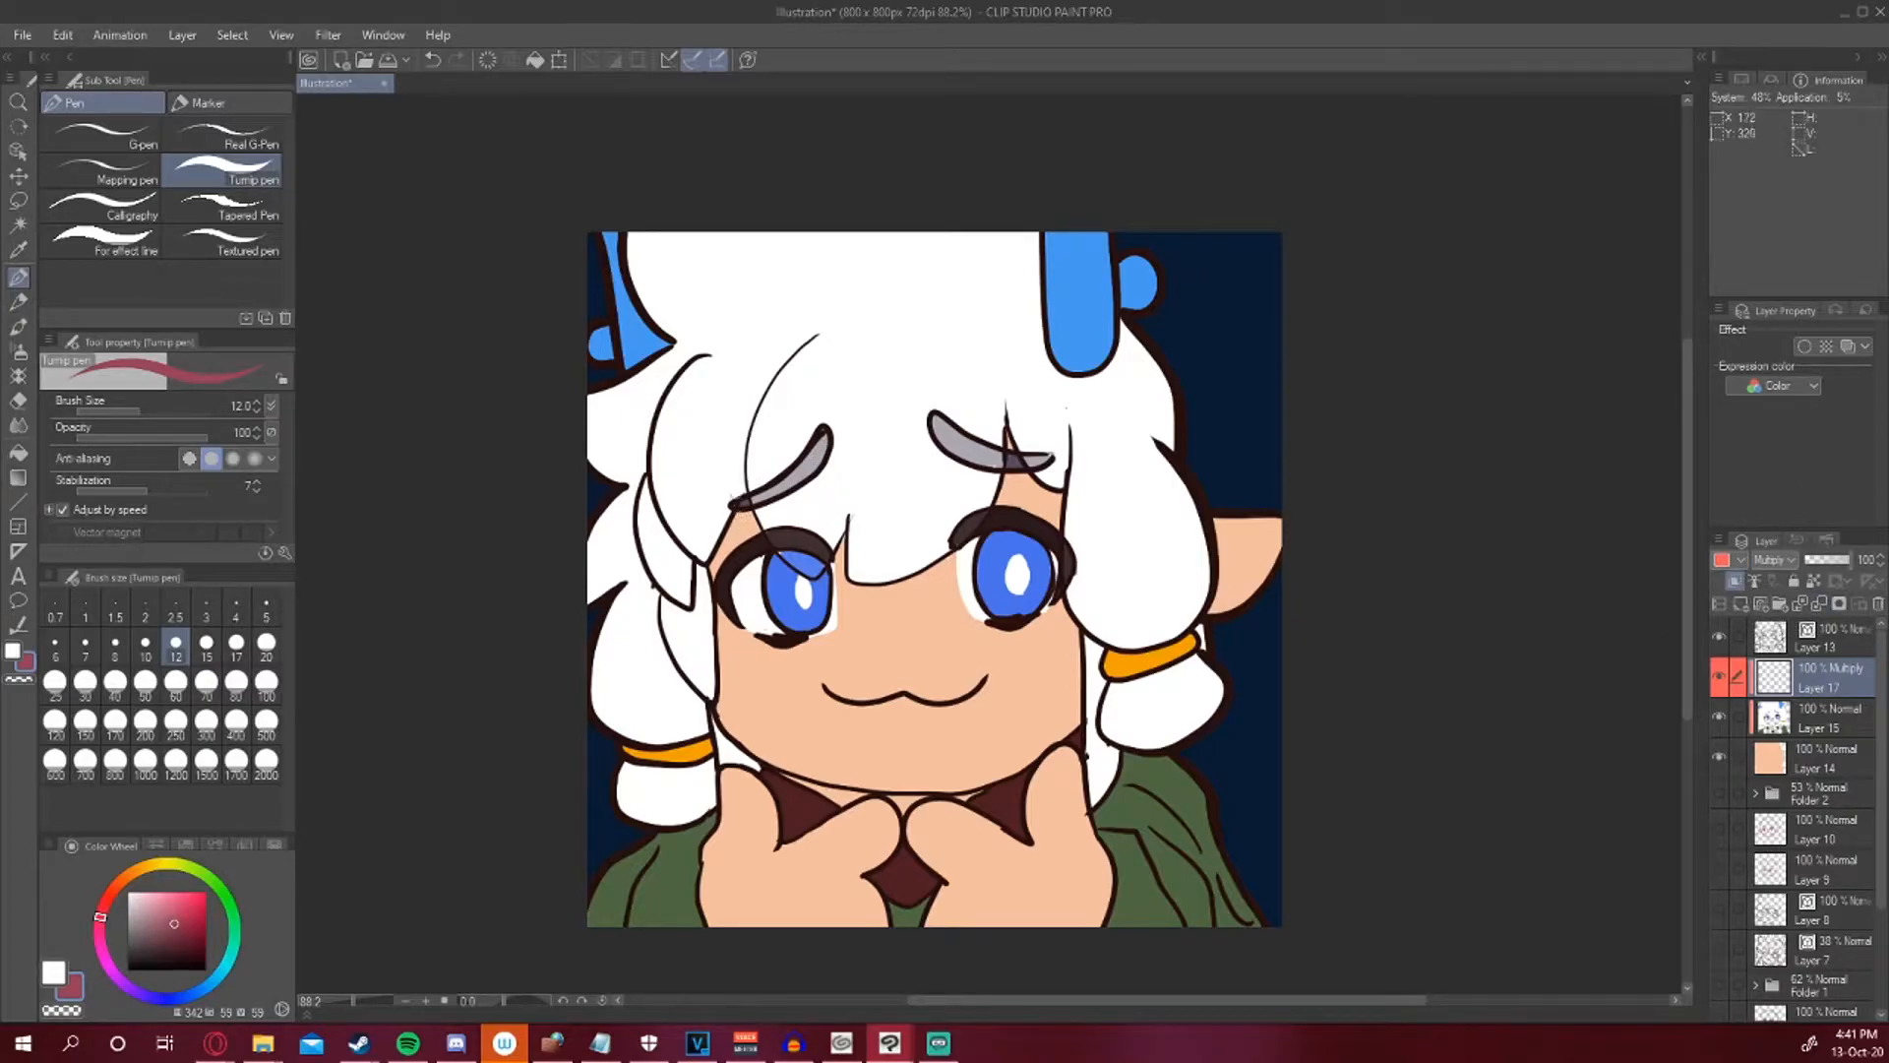
Pick a light pink at pen size 15 and shade the face beneath the bangs and beside the right eye.
{"action": "key", "text": "bracketright"}
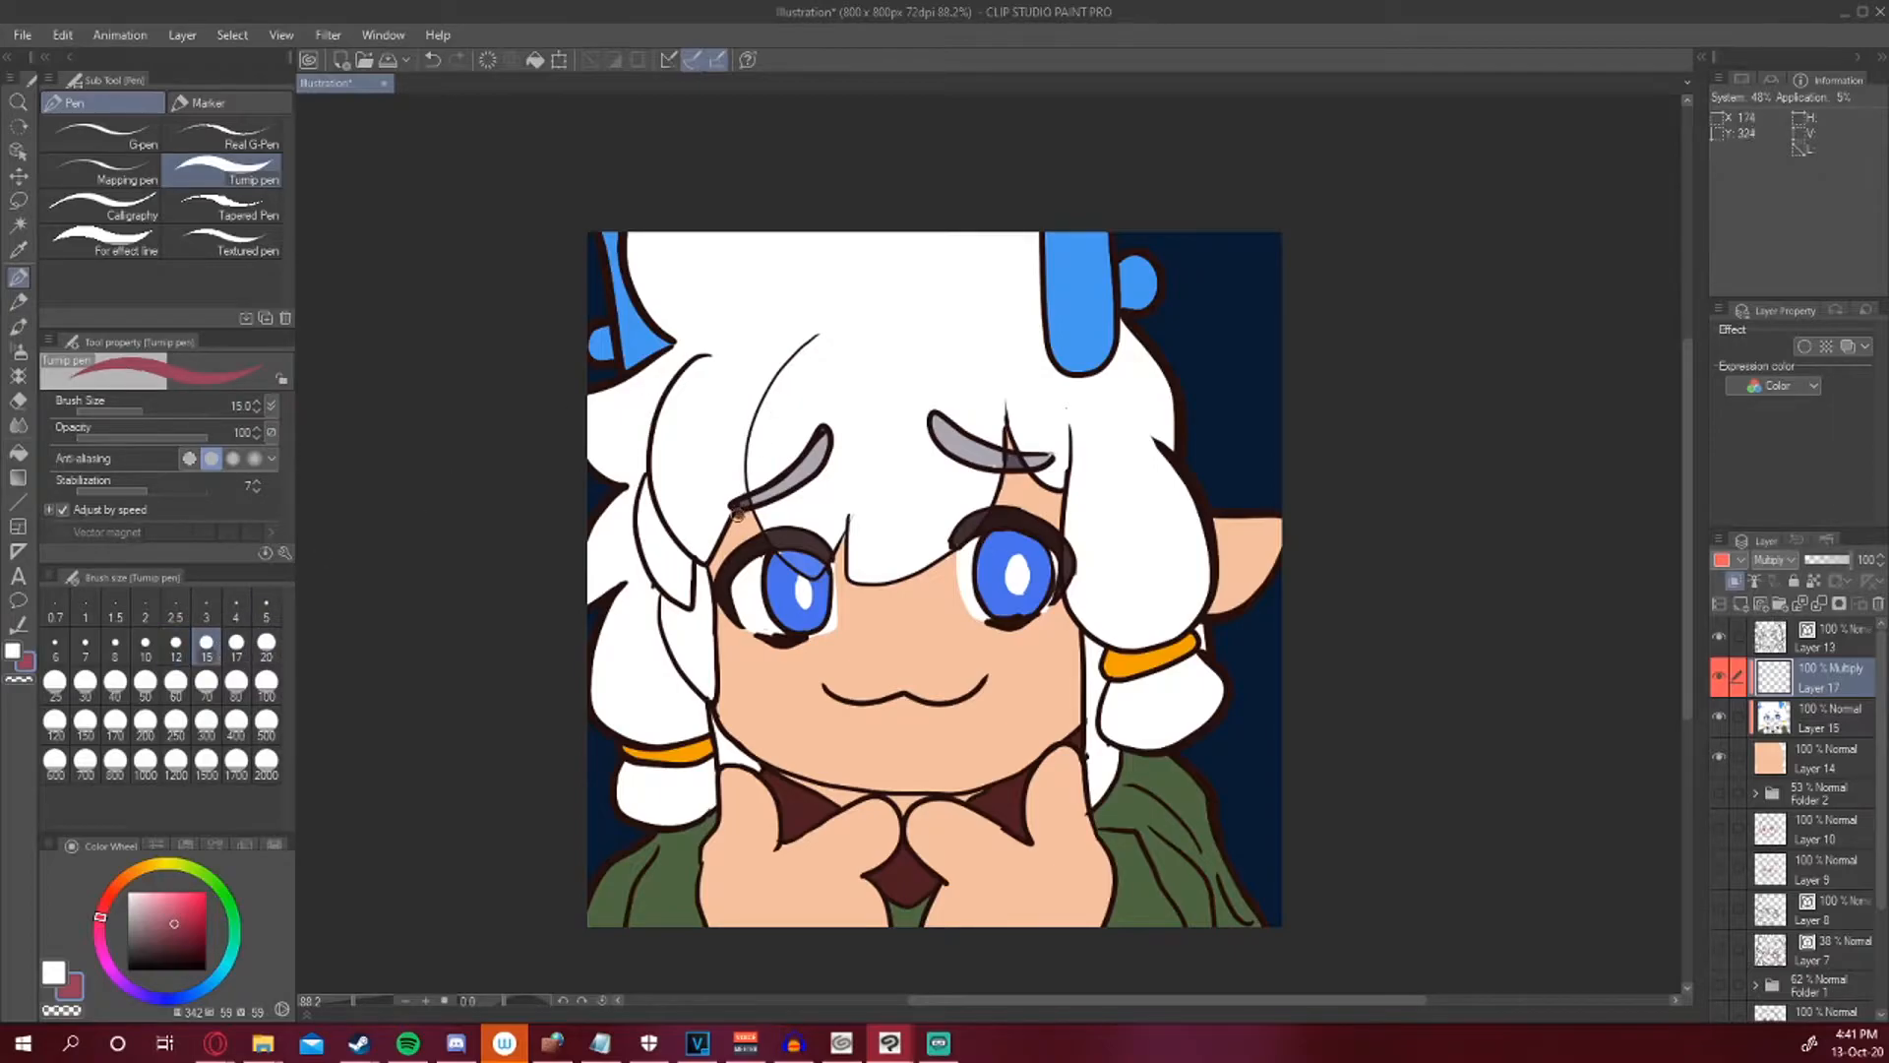
{"action": "key", "text": "ctrl+z"}
{"action": "left_click", "coordinate": [158, 895]}
{"action": "left_click_drag", "start_coordinate": [158, 896], "coordinate": [148, 891]}
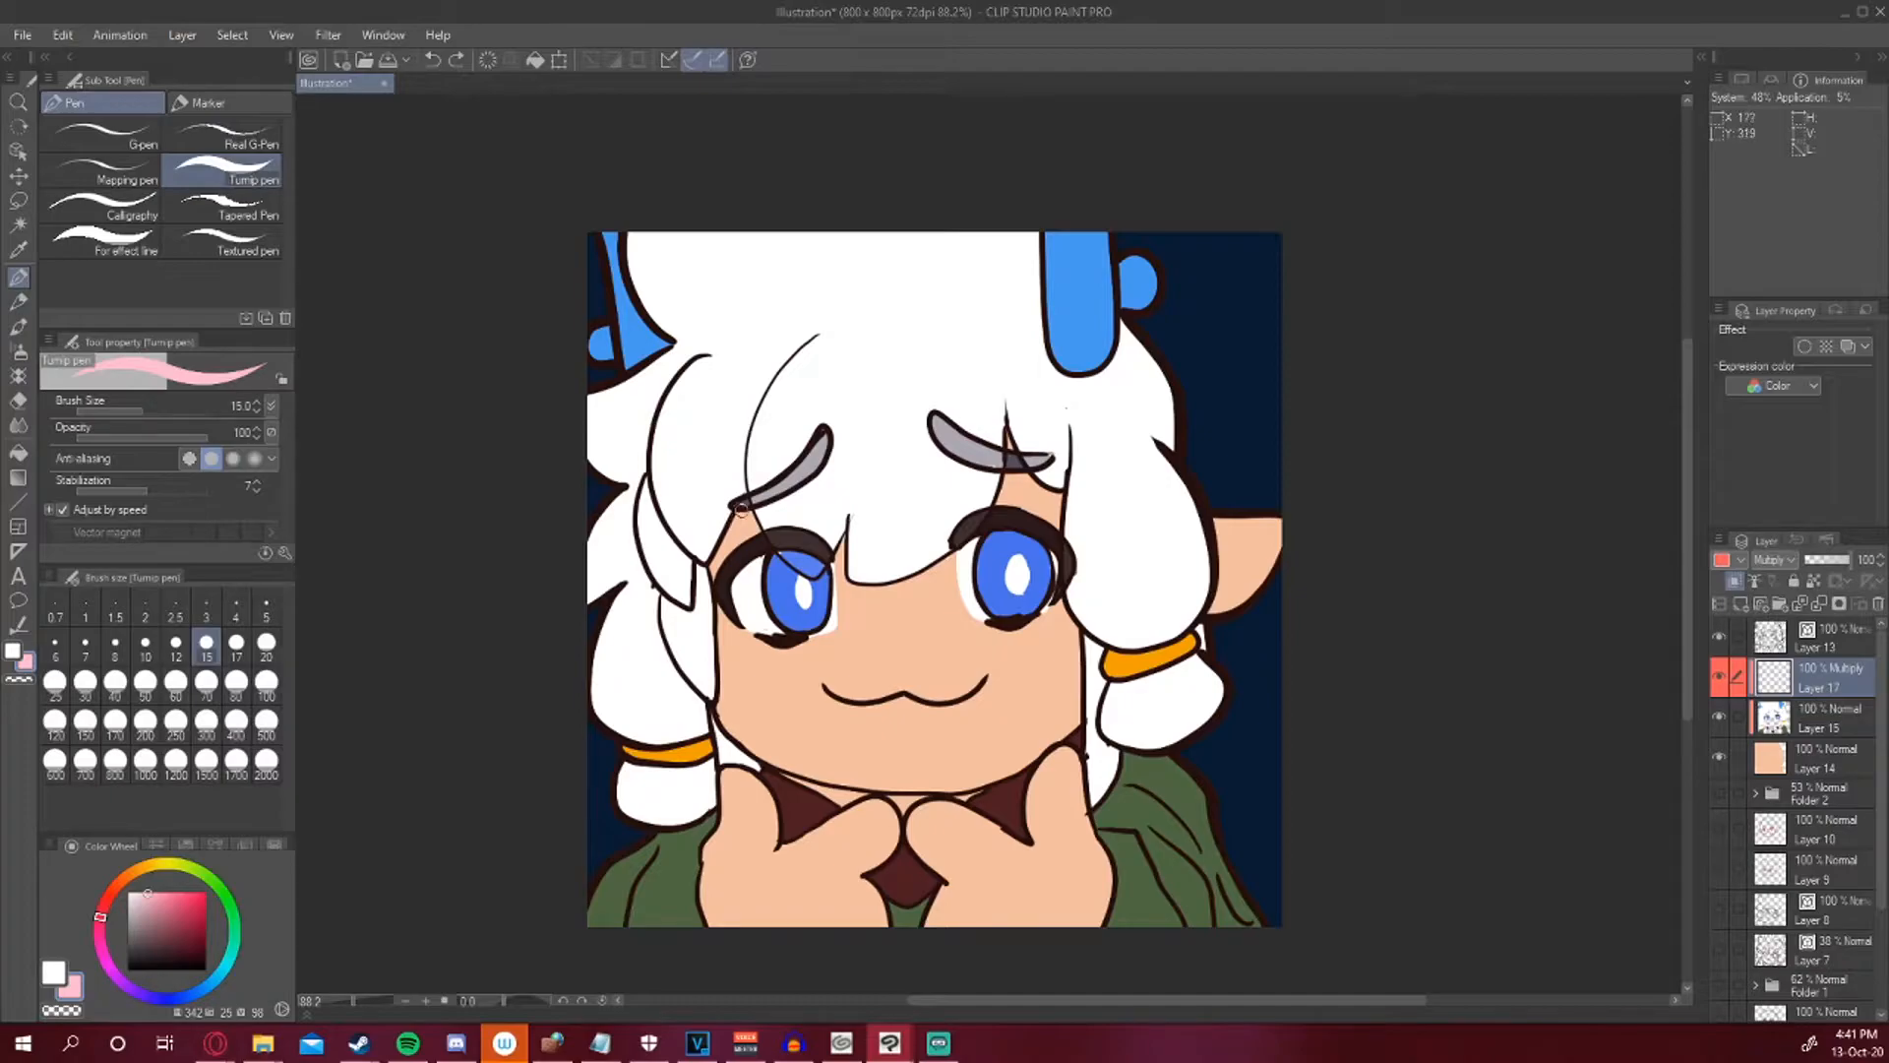
{"action": "mouse_move", "coordinate": [740, 512]}
{"action": "left_mouse_down"}
{"action": "mouse_move", "coordinate": [708, 569]}
{"action": "mouse_move", "coordinate": [746, 511]}
{"action": "mouse_move", "coordinate": [768, 537]}
{"action": "mouse_move", "coordinate": [746, 514]}
{"action": "mouse_move", "coordinate": [720, 564]}
{"action": "mouse_move", "coordinate": [753, 522]}
{"action": "left_mouse_up"}
{"action": "mouse_move", "coordinate": [841, 540]}
{"action": "left_mouse_down"}
{"action": "mouse_move", "coordinate": [848, 588]}
{"action": "mouse_move", "coordinate": [885, 594]}
{"action": "mouse_move", "coordinate": [945, 560]}
{"action": "left_mouse_up"}
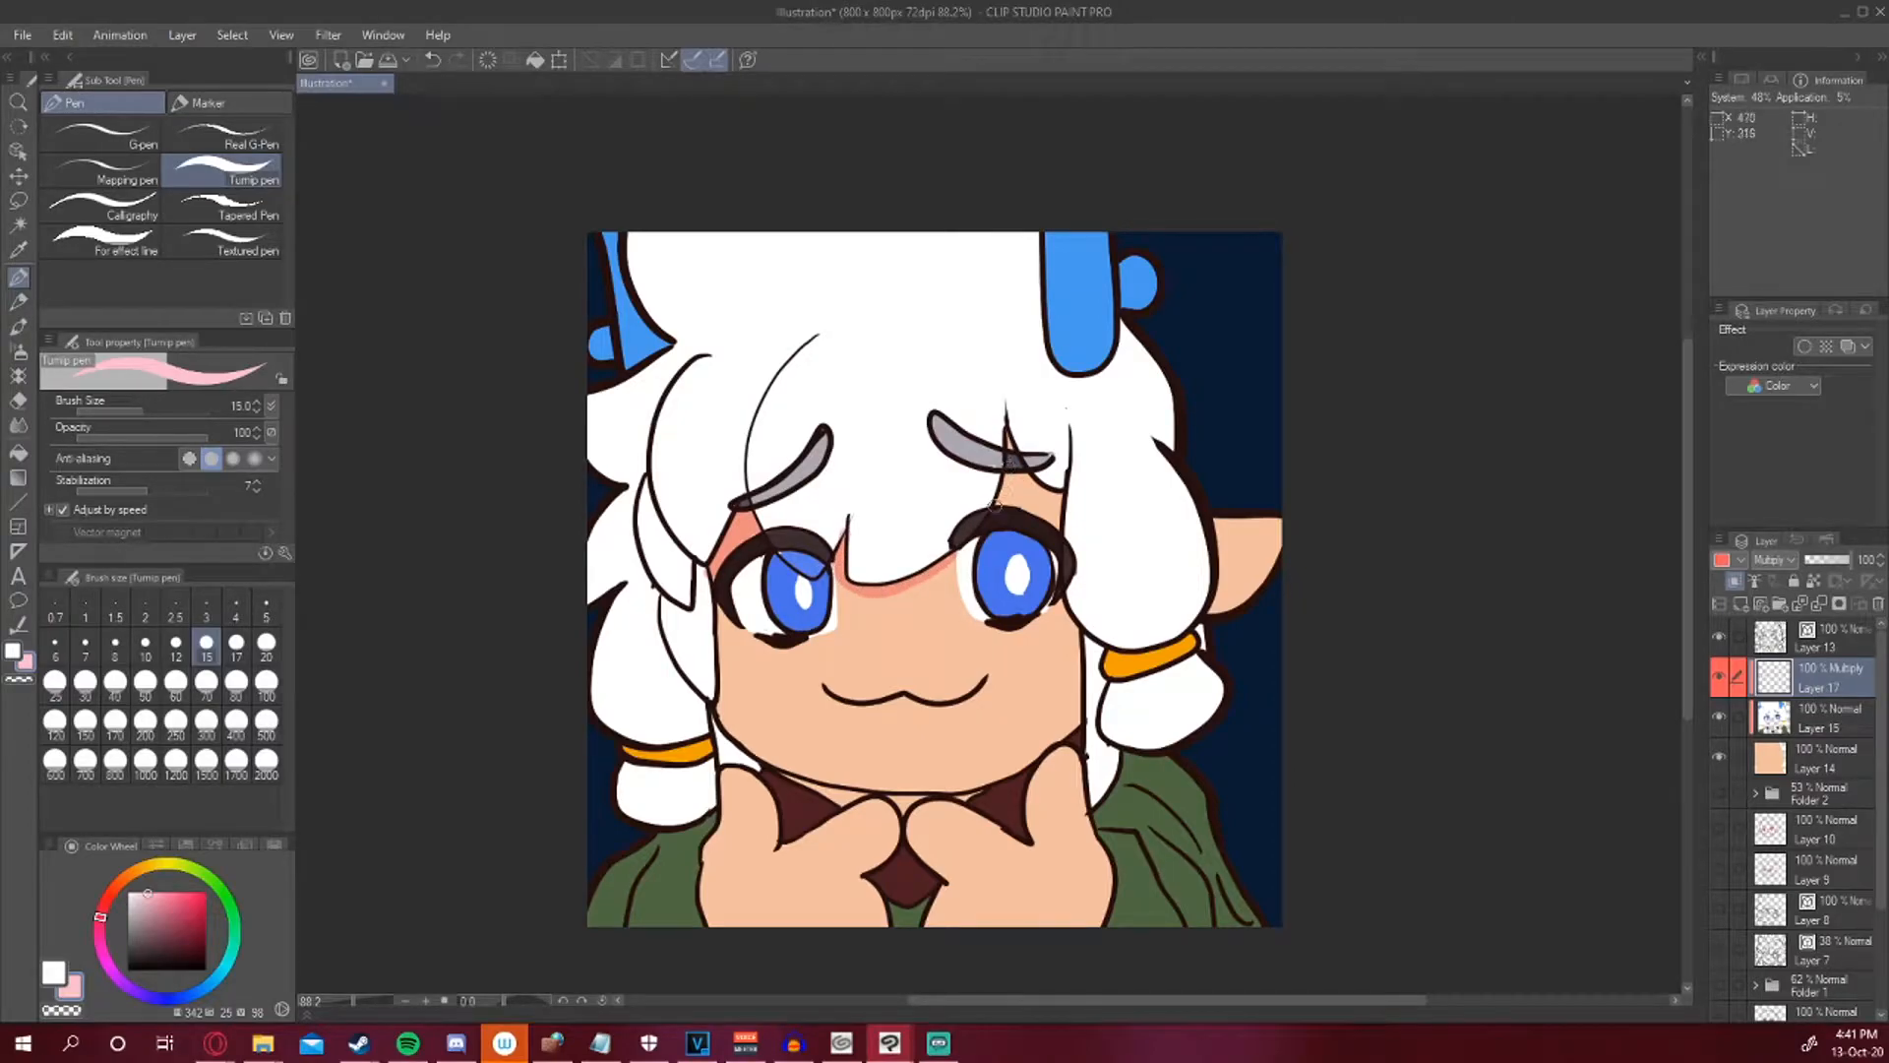
{"action": "mouse_move", "coordinate": [1008, 435]}
{"action": "left_mouse_down"}
{"action": "mouse_move", "coordinate": [1059, 509]}
{"action": "mouse_move", "coordinate": [1002, 494]}
{"action": "mouse_move", "coordinate": [1029, 472]}
{"action": "mouse_move", "coordinate": [994, 506]}
{"action": "mouse_move", "coordinate": [1029, 482]}
{"action": "left_mouse_up"}
Shade the face's left edge, the jawline under the chin, and the right cheek edge.
{"action": "mouse_move", "coordinate": [708, 569]}
{"action": "left_mouse_down"}
{"action": "mouse_move", "coordinate": [716, 713]}
{"action": "mouse_move", "coordinate": [746, 740]}
{"action": "left_mouse_up"}
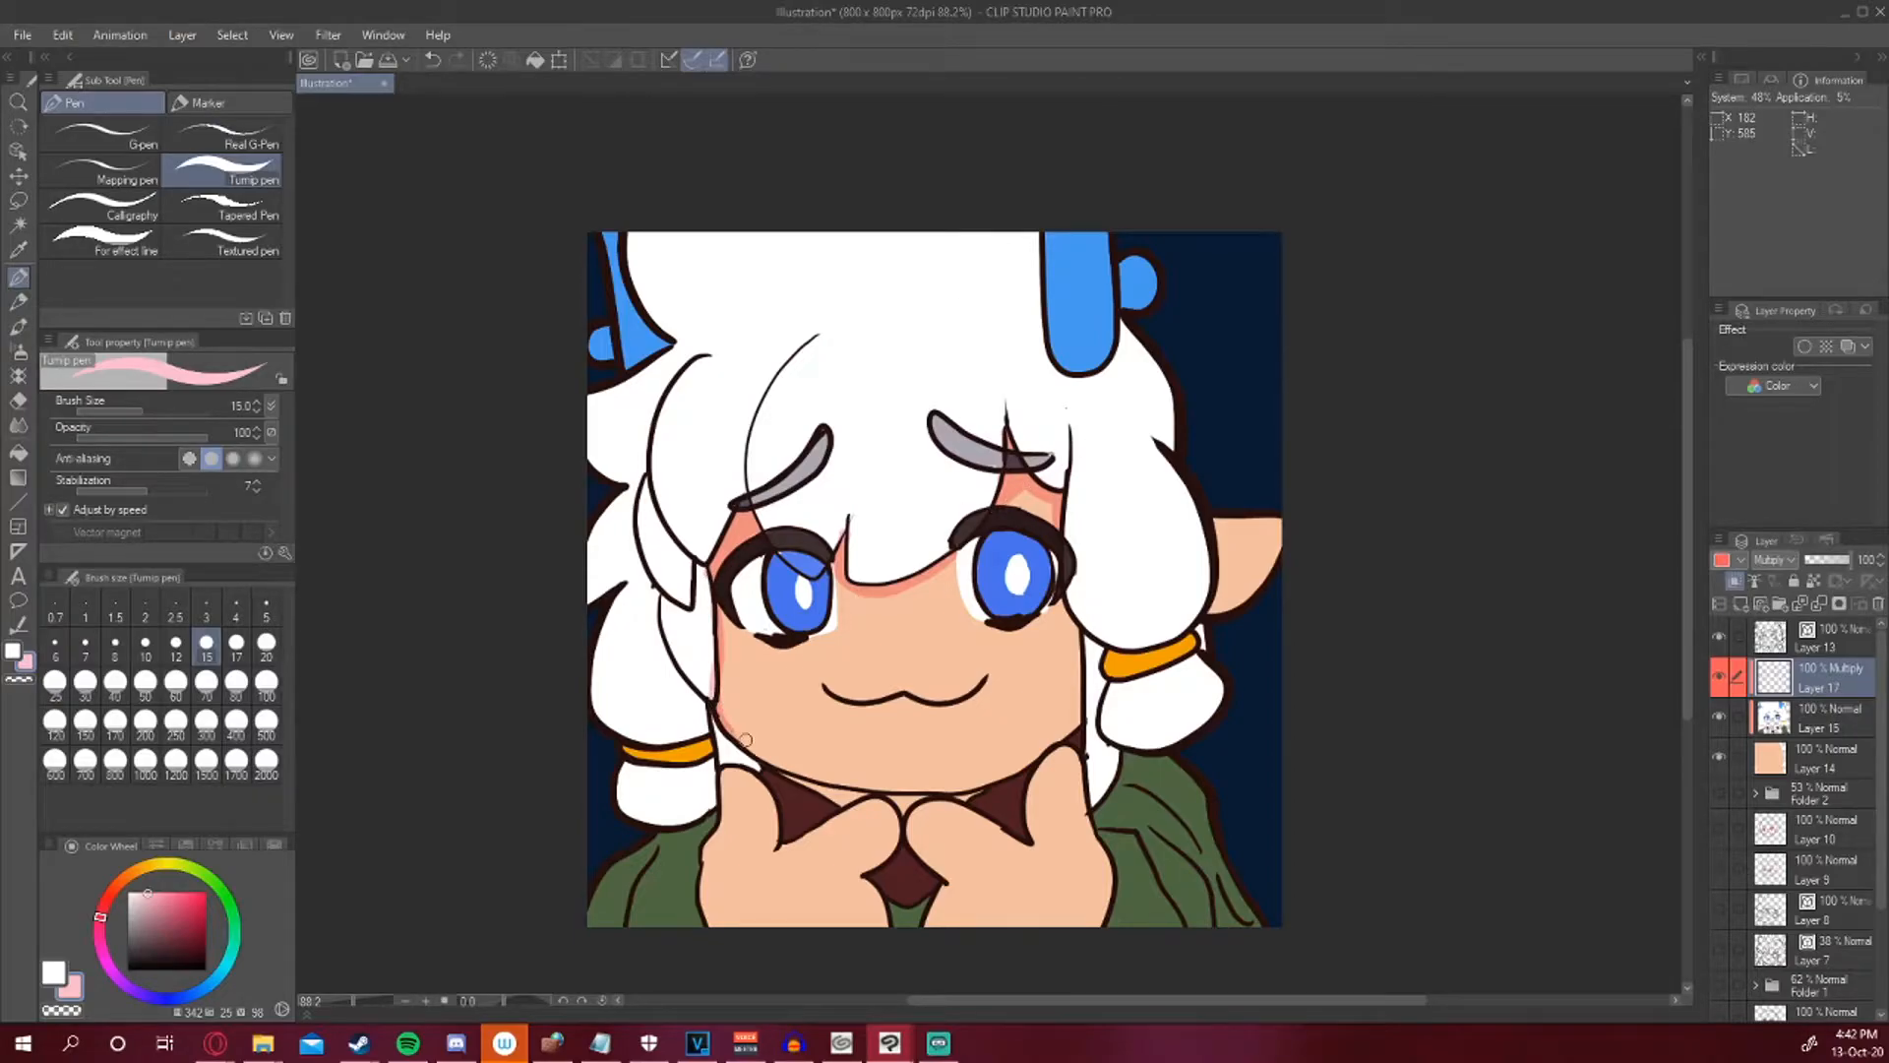
{"action": "left_click_drag", "start_coordinate": [717, 705], "coordinate": [782, 769]}
{"action": "key", "text": "ctrl+z"}
{"action": "mouse_move", "coordinate": [726, 709]}
{"action": "left_mouse_down"}
{"action": "mouse_move", "coordinate": [760, 753]}
{"action": "mouse_move", "coordinate": [877, 791]}
{"action": "mouse_move", "coordinate": [988, 779]}
{"action": "mouse_move", "coordinate": [1080, 721]}
{"action": "left_mouse_up"}
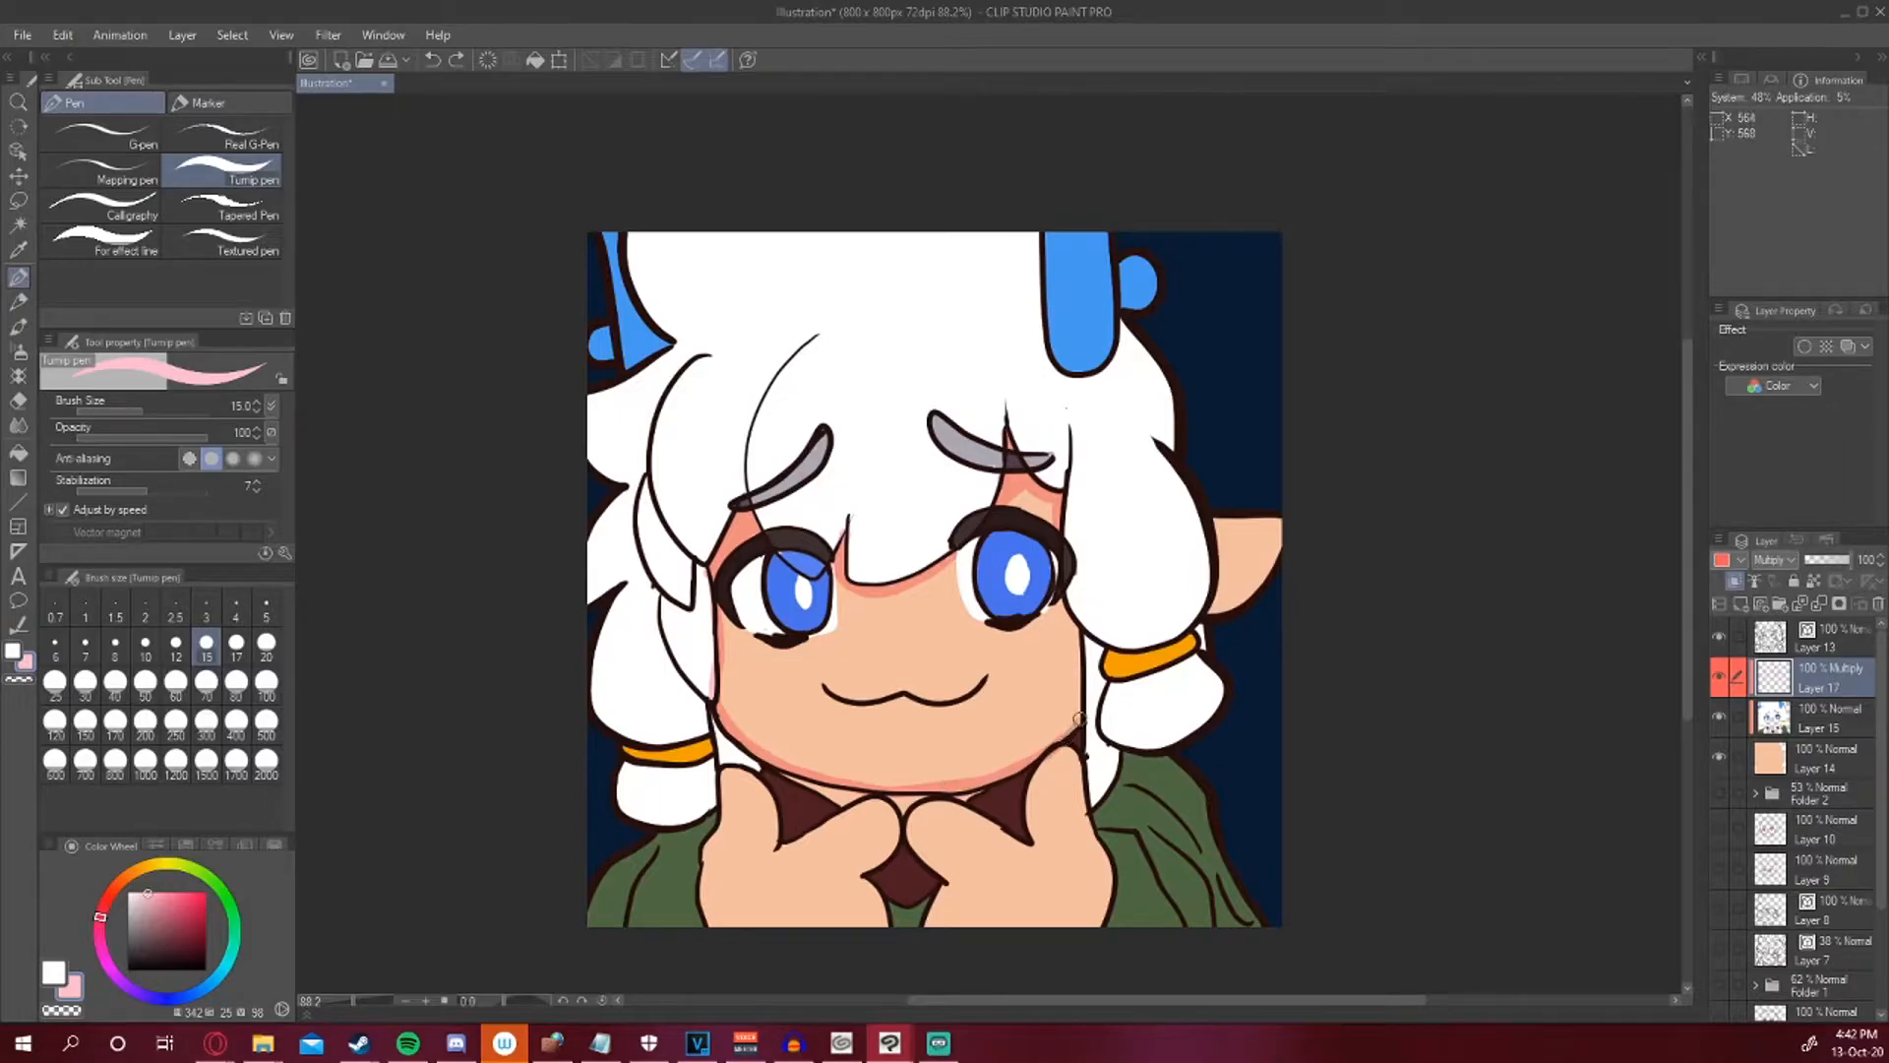
{"action": "left_click_drag", "start_coordinate": [1059, 593], "coordinate": [1079, 727]}
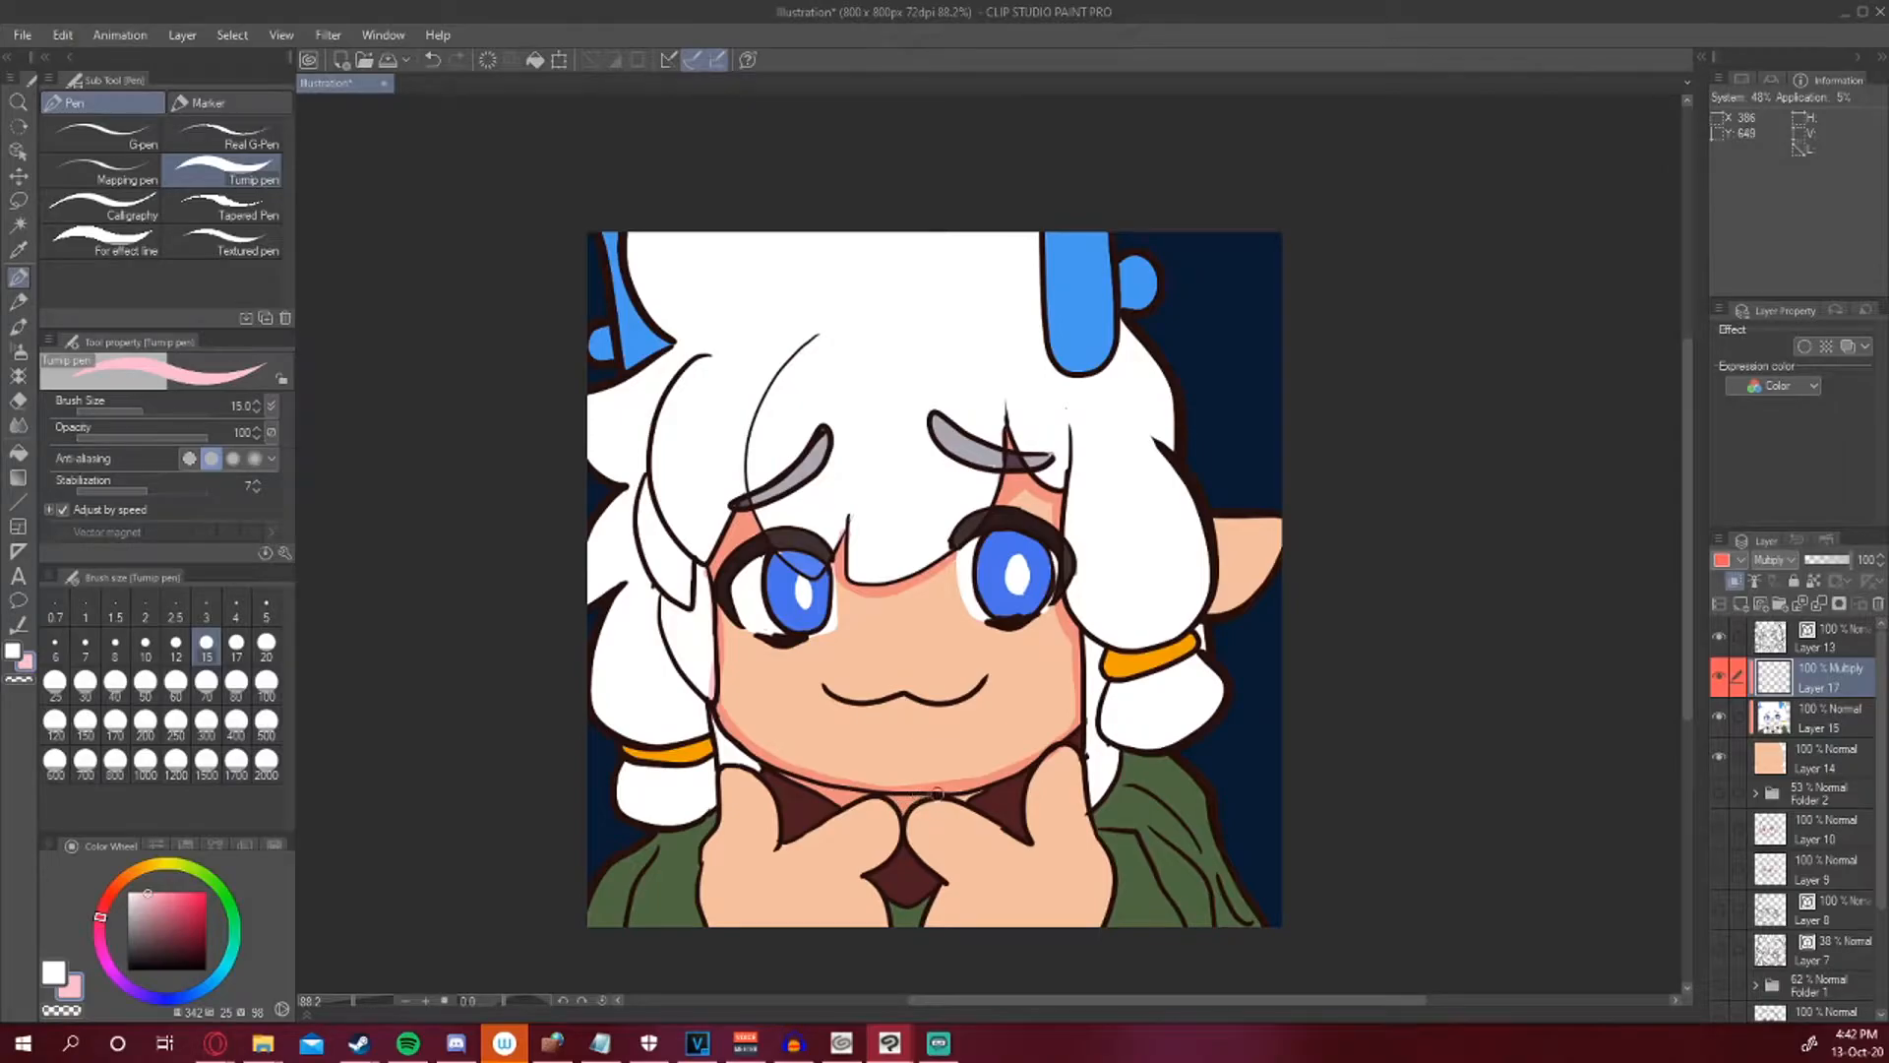
Try shading the left hand's fingers beneath the chin.
{"action": "left_click_drag", "start_coordinate": [766, 767], "coordinate": [781, 841]}
{"action": "key", "text": "ctrl+z"}
{"action": "left_click_drag", "start_coordinate": [767, 767], "coordinate": [785, 842]}
{"action": "left_click_drag", "start_coordinate": [807, 794], "coordinate": [836, 809]}
{"action": "key", "text": "ctrl+z"}
{"action": "mouse_move", "coordinate": [728, 769]}
{"action": "left_mouse_down"}
{"action": "mouse_move", "coordinate": [762, 806]}
{"action": "mouse_move", "coordinate": [772, 844]}
{"action": "mouse_move", "coordinate": [737, 771]}
{"action": "mouse_move", "coordinate": [759, 849]}
{"action": "mouse_move", "coordinate": [776, 847]}
{"action": "left_mouse_up"}
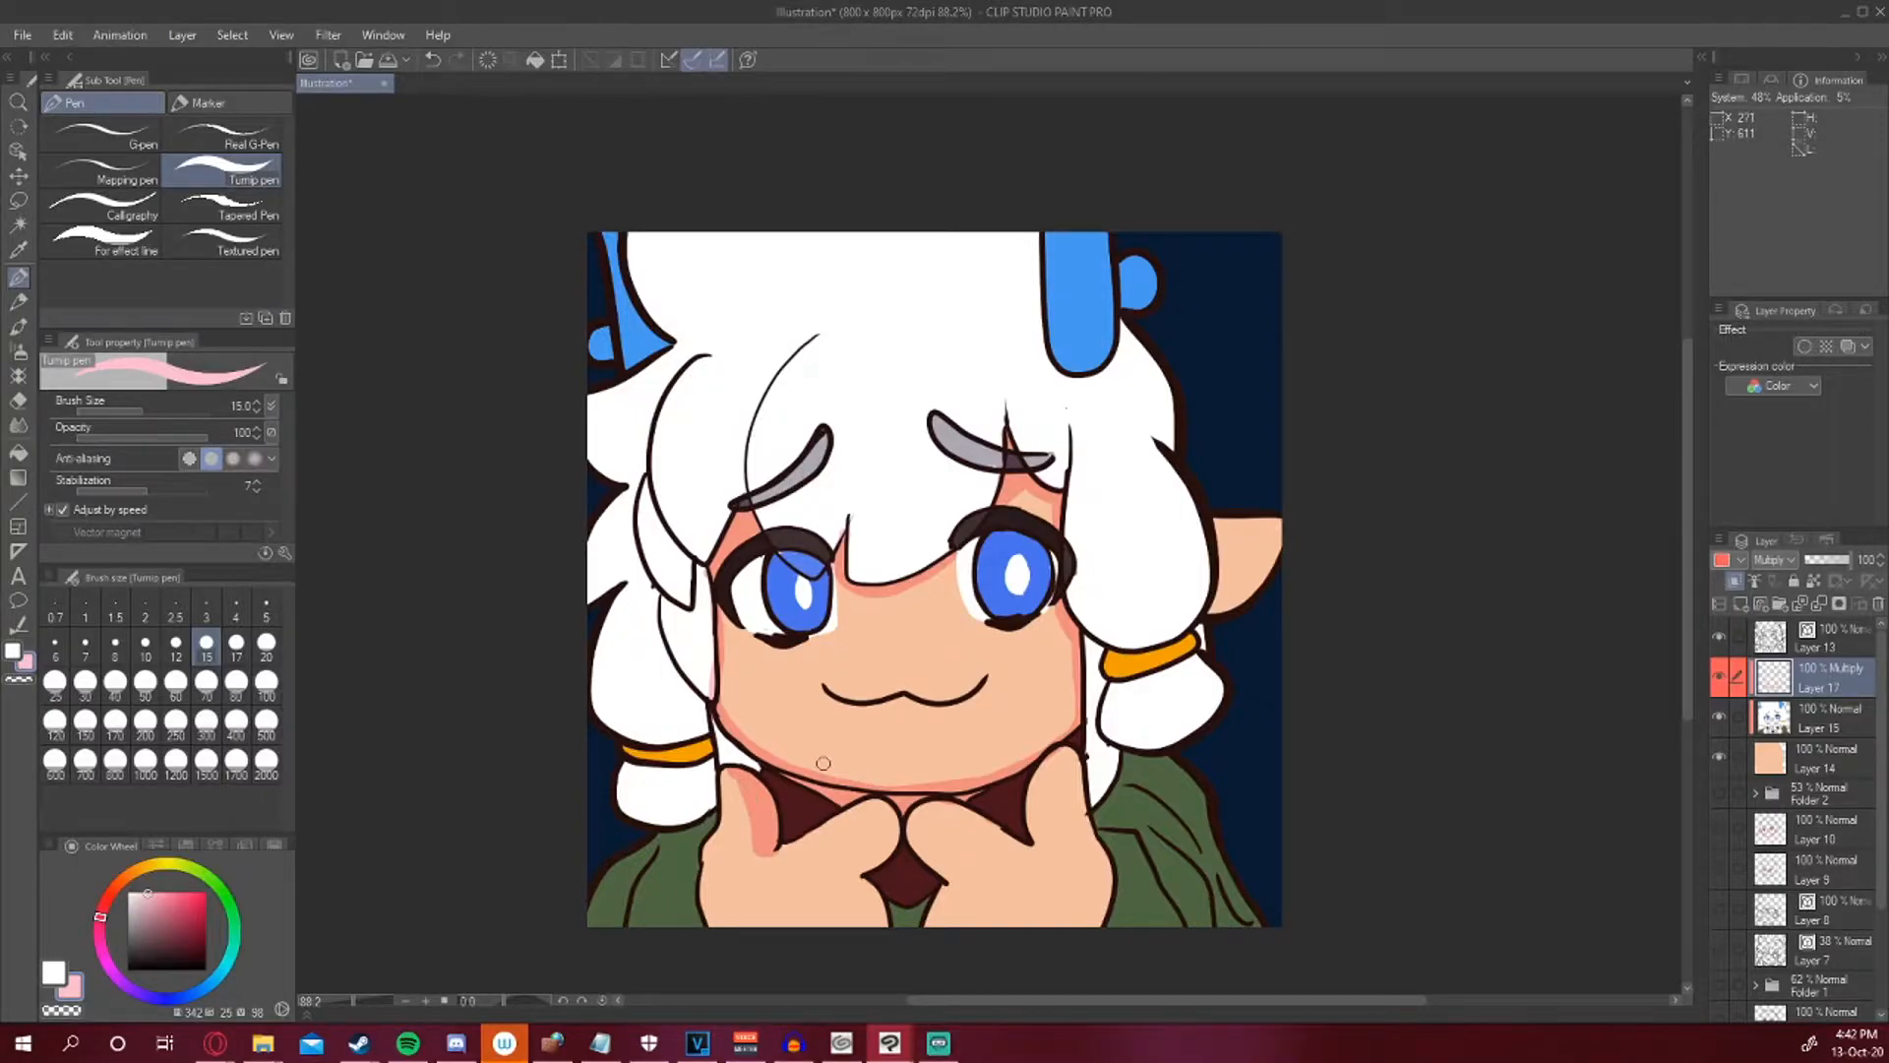
{"action": "mouse_move", "coordinate": [859, 869]}
{"action": "left_mouse_down"}
{"action": "mouse_move", "coordinate": [890, 811]}
{"action": "mouse_move", "coordinate": [863, 873]}
{"action": "left_mouse_up"}
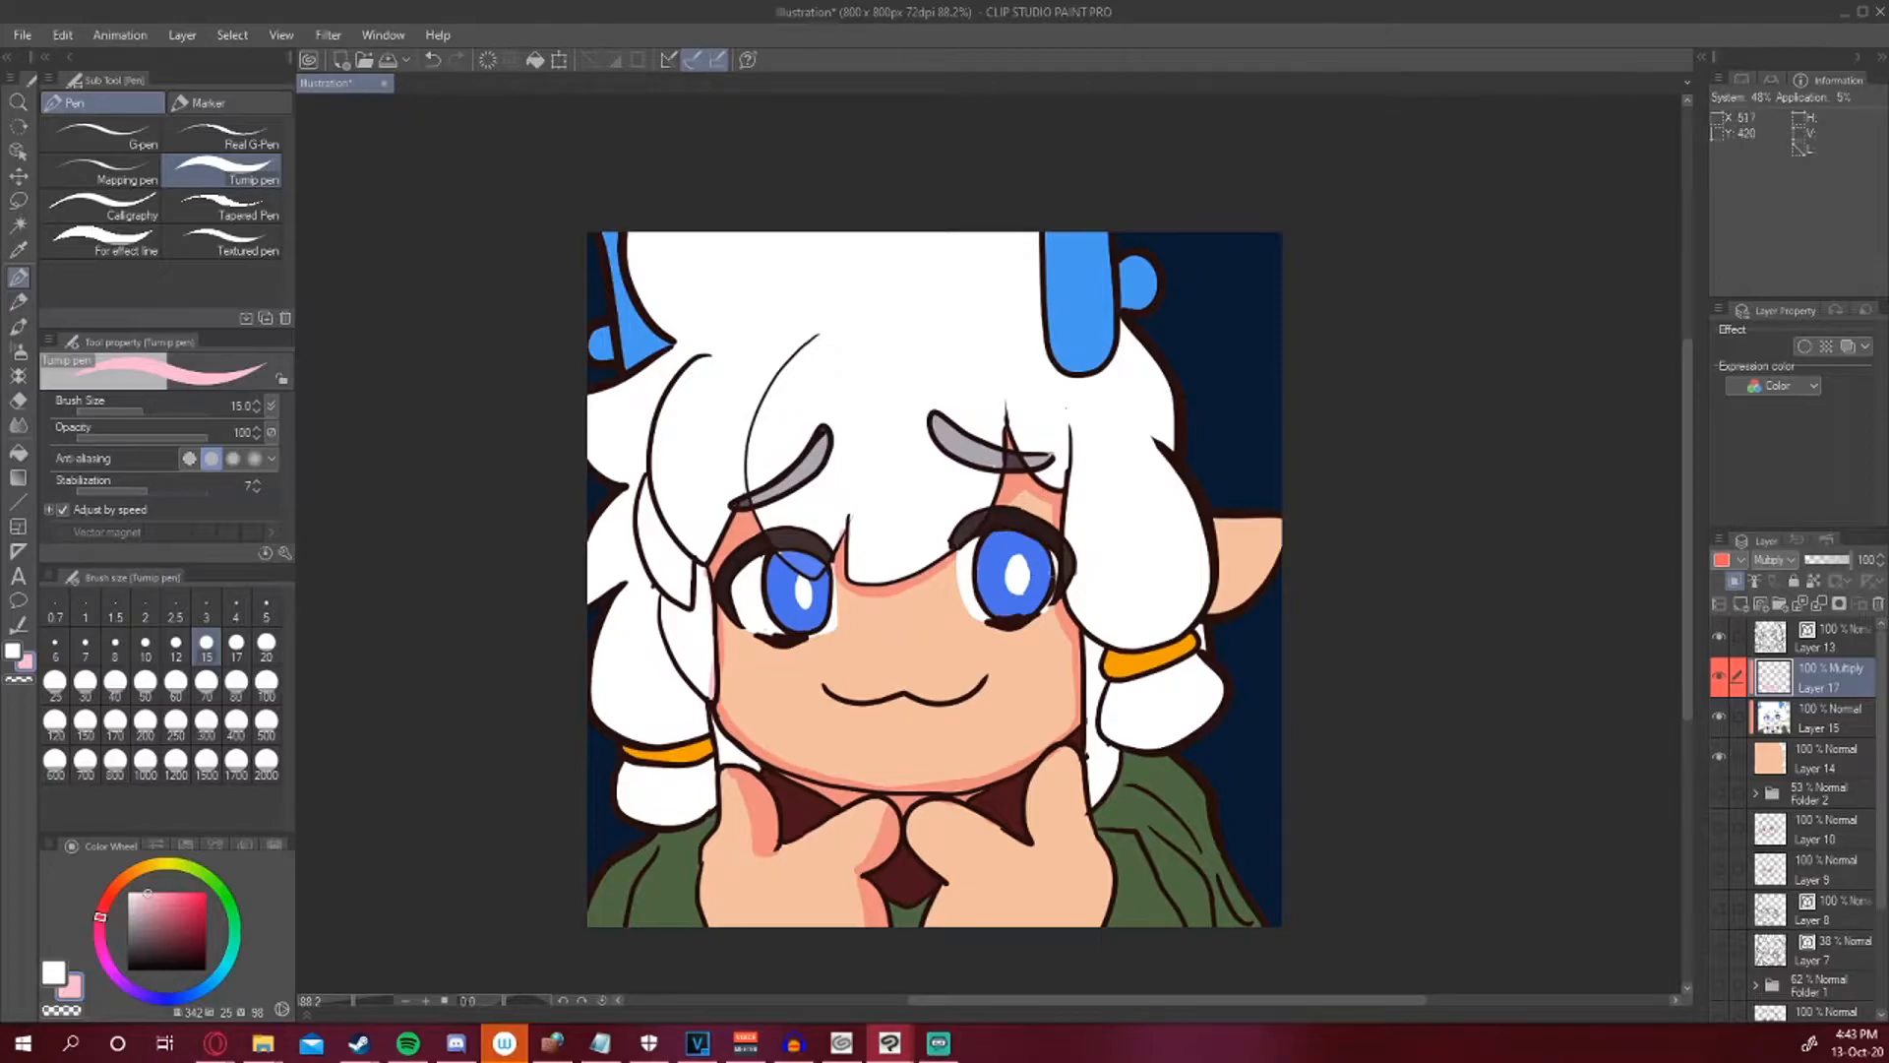
{"action": "left_click_drag", "start_coordinate": [888, 630], "coordinate": [991, 587]}
{"action": "key", "text": "ctrl+z"}
{"action": "key", "text": "ctrl+z"}
{"action": "key", "text": "ctrl+z"}
{"action": "key", "text": "ctrl+z"}
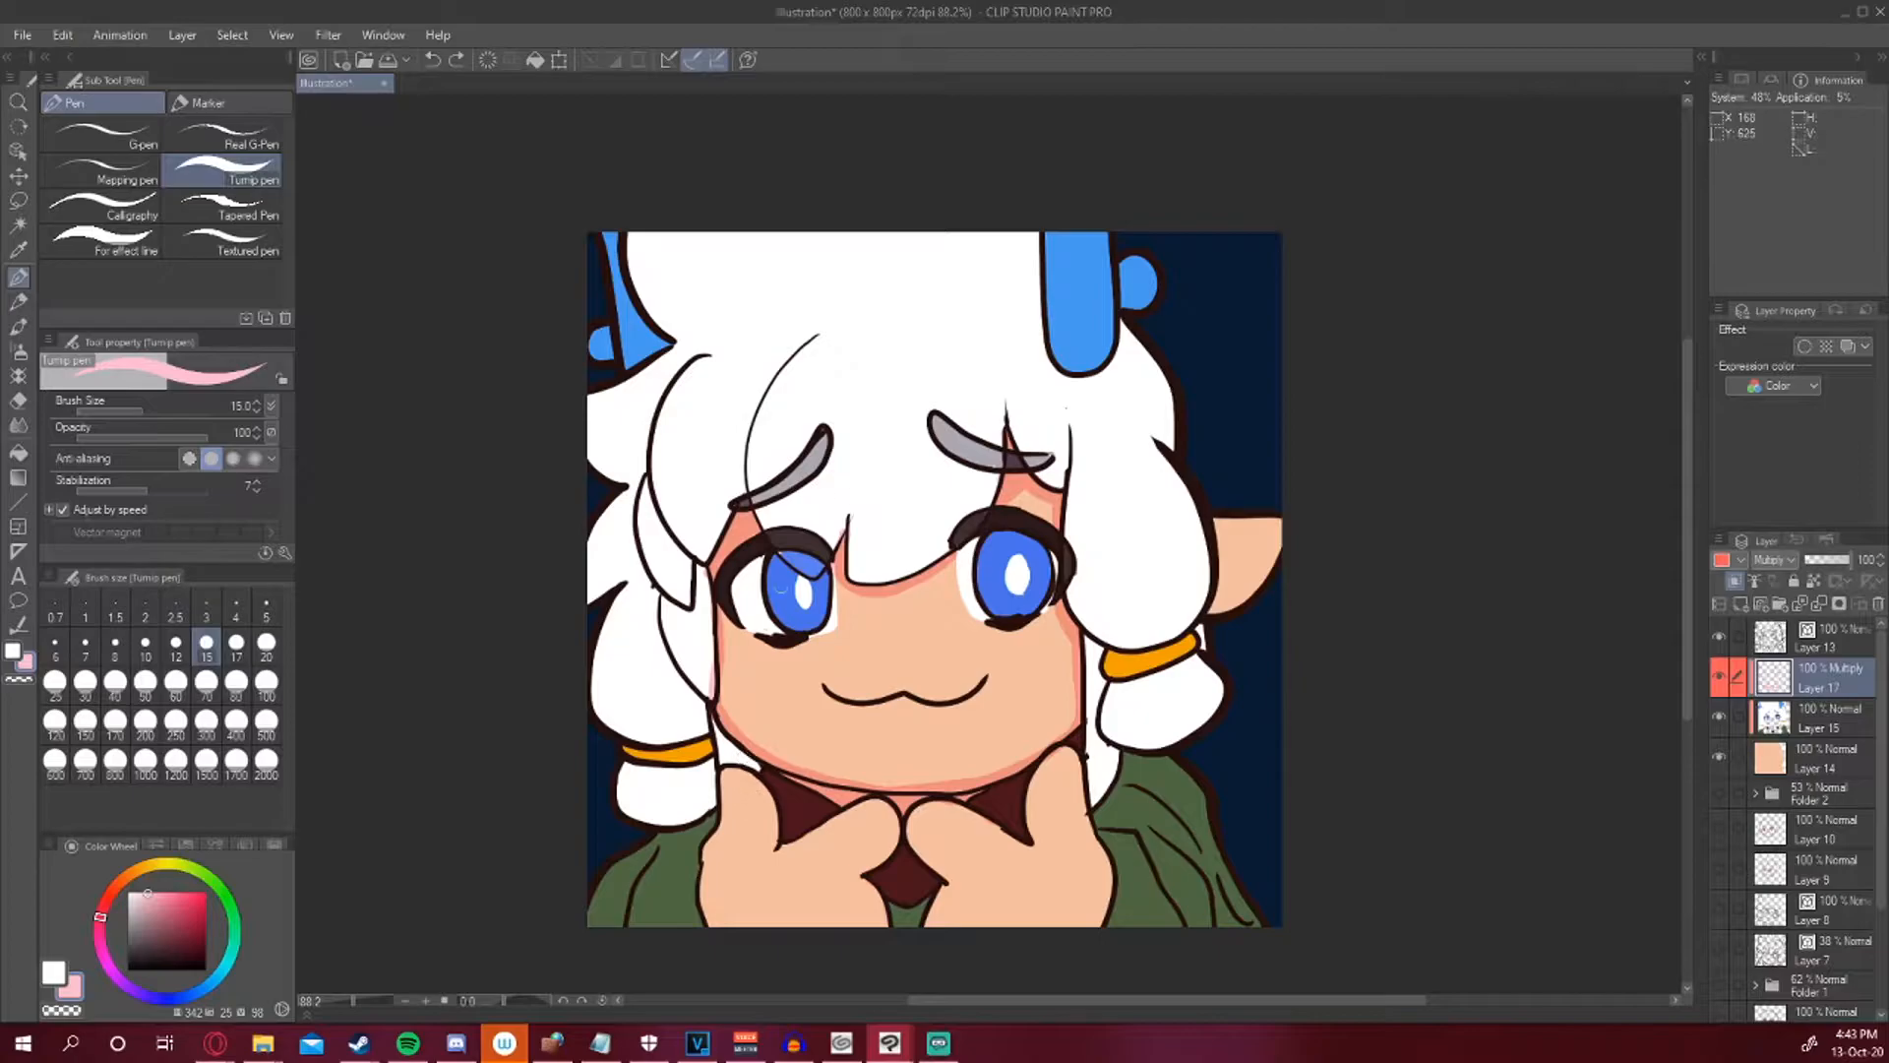
Shade the inner edges of both hands and fingers beneath the chin.
{"action": "mouse_move", "coordinate": [719, 771]}
{"action": "left_mouse_down"}
{"action": "mouse_move", "coordinate": [700, 882]}
{"action": "mouse_move", "coordinate": [705, 862]}
{"action": "mouse_move", "coordinate": [709, 906]}
{"action": "mouse_move", "coordinate": [712, 835]}
{"action": "mouse_move", "coordinate": [721, 929]}
{"action": "left_mouse_up"}
{"action": "mouse_move", "coordinate": [719, 852]}
{"action": "left_mouse_down"}
{"action": "mouse_move", "coordinate": [748, 965]}
{"action": "mouse_move", "coordinate": [715, 835]}
{"action": "mouse_move", "coordinate": [747, 951]}
{"action": "mouse_move", "coordinate": [713, 847]}
{"action": "mouse_move", "coordinate": [716, 903]}
{"action": "left_mouse_up"}
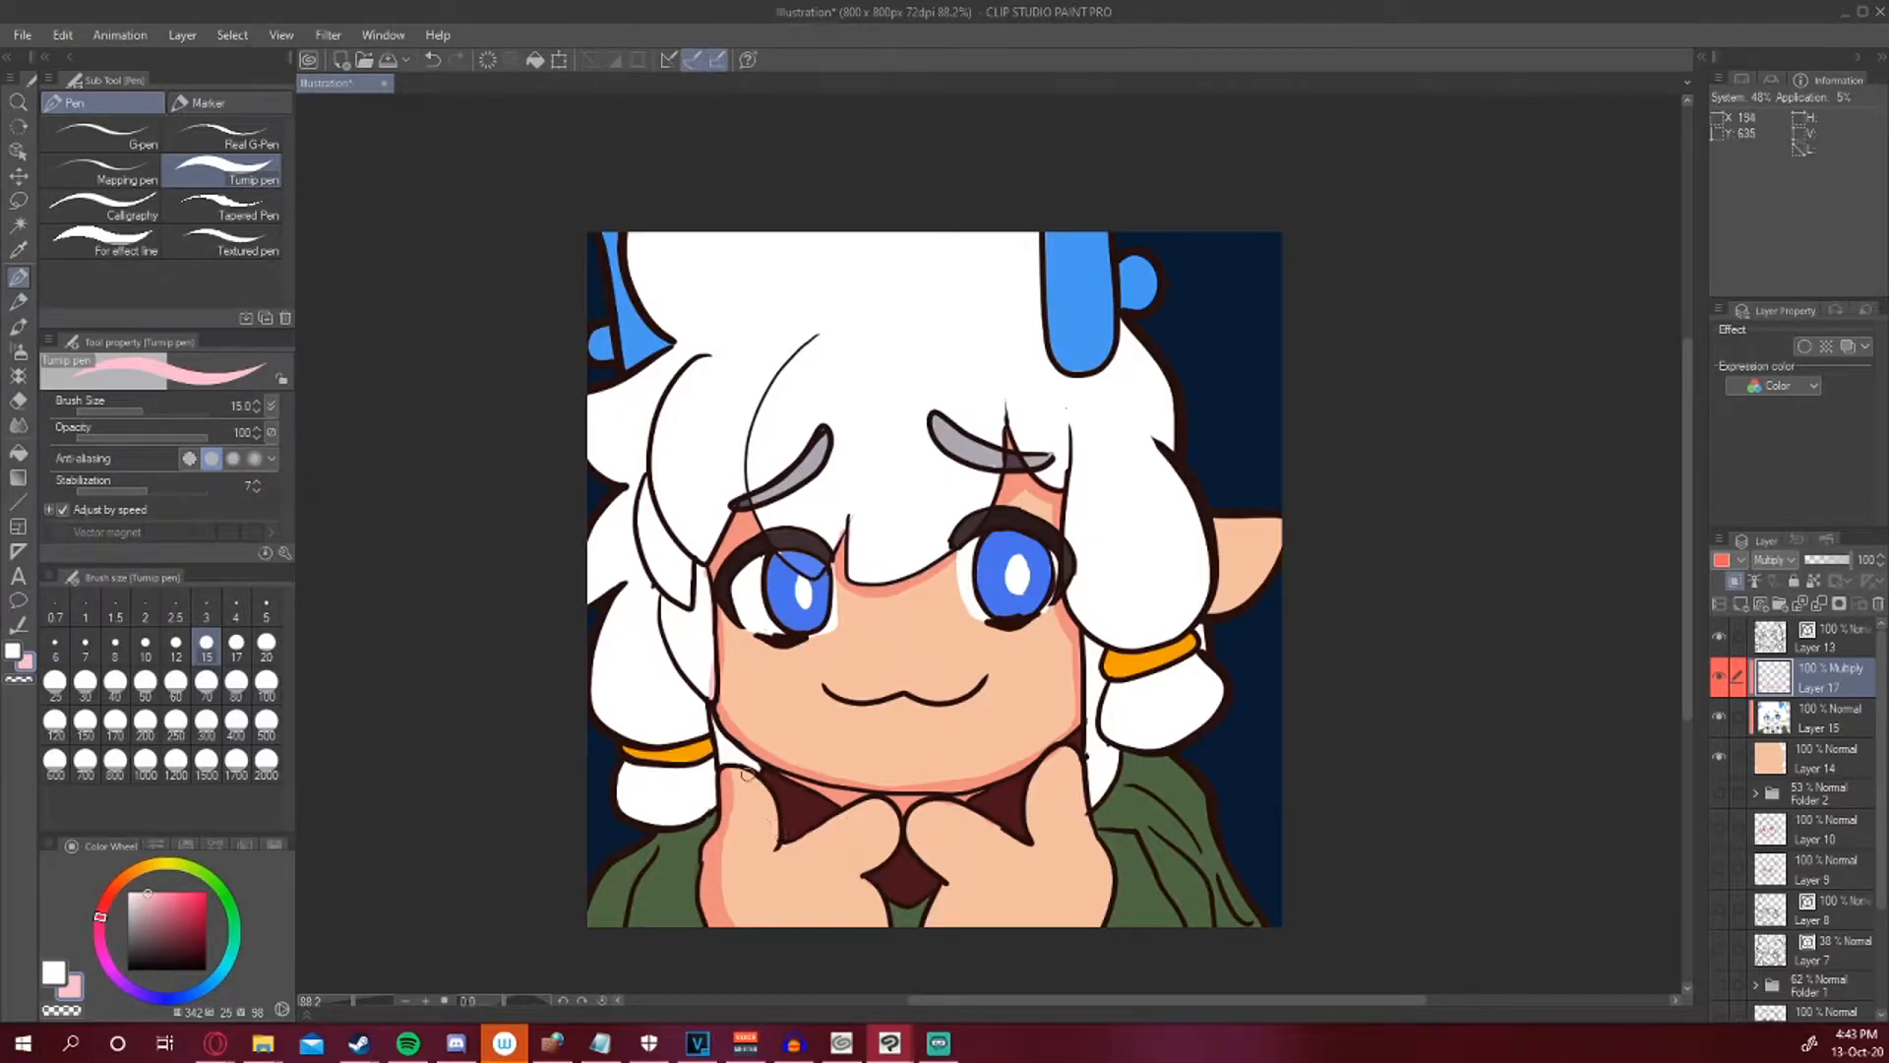
{"action": "mouse_move", "coordinate": [915, 813]}
{"action": "left_mouse_down"}
{"action": "mouse_move", "coordinate": [955, 882]}
{"action": "mouse_move", "coordinate": [958, 956]}
{"action": "left_mouse_up"}
{"action": "mouse_move", "coordinate": [947, 882]}
{"action": "left_mouse_down"}
{"action": "mouse_move", "coordinate": [936, 955]}
{"action": "mouse_move", "coordinate": [949, 904]}
{"action": "mouse_move", "coordinate": [990, 978]}
{"action": "left_mouse_up"}
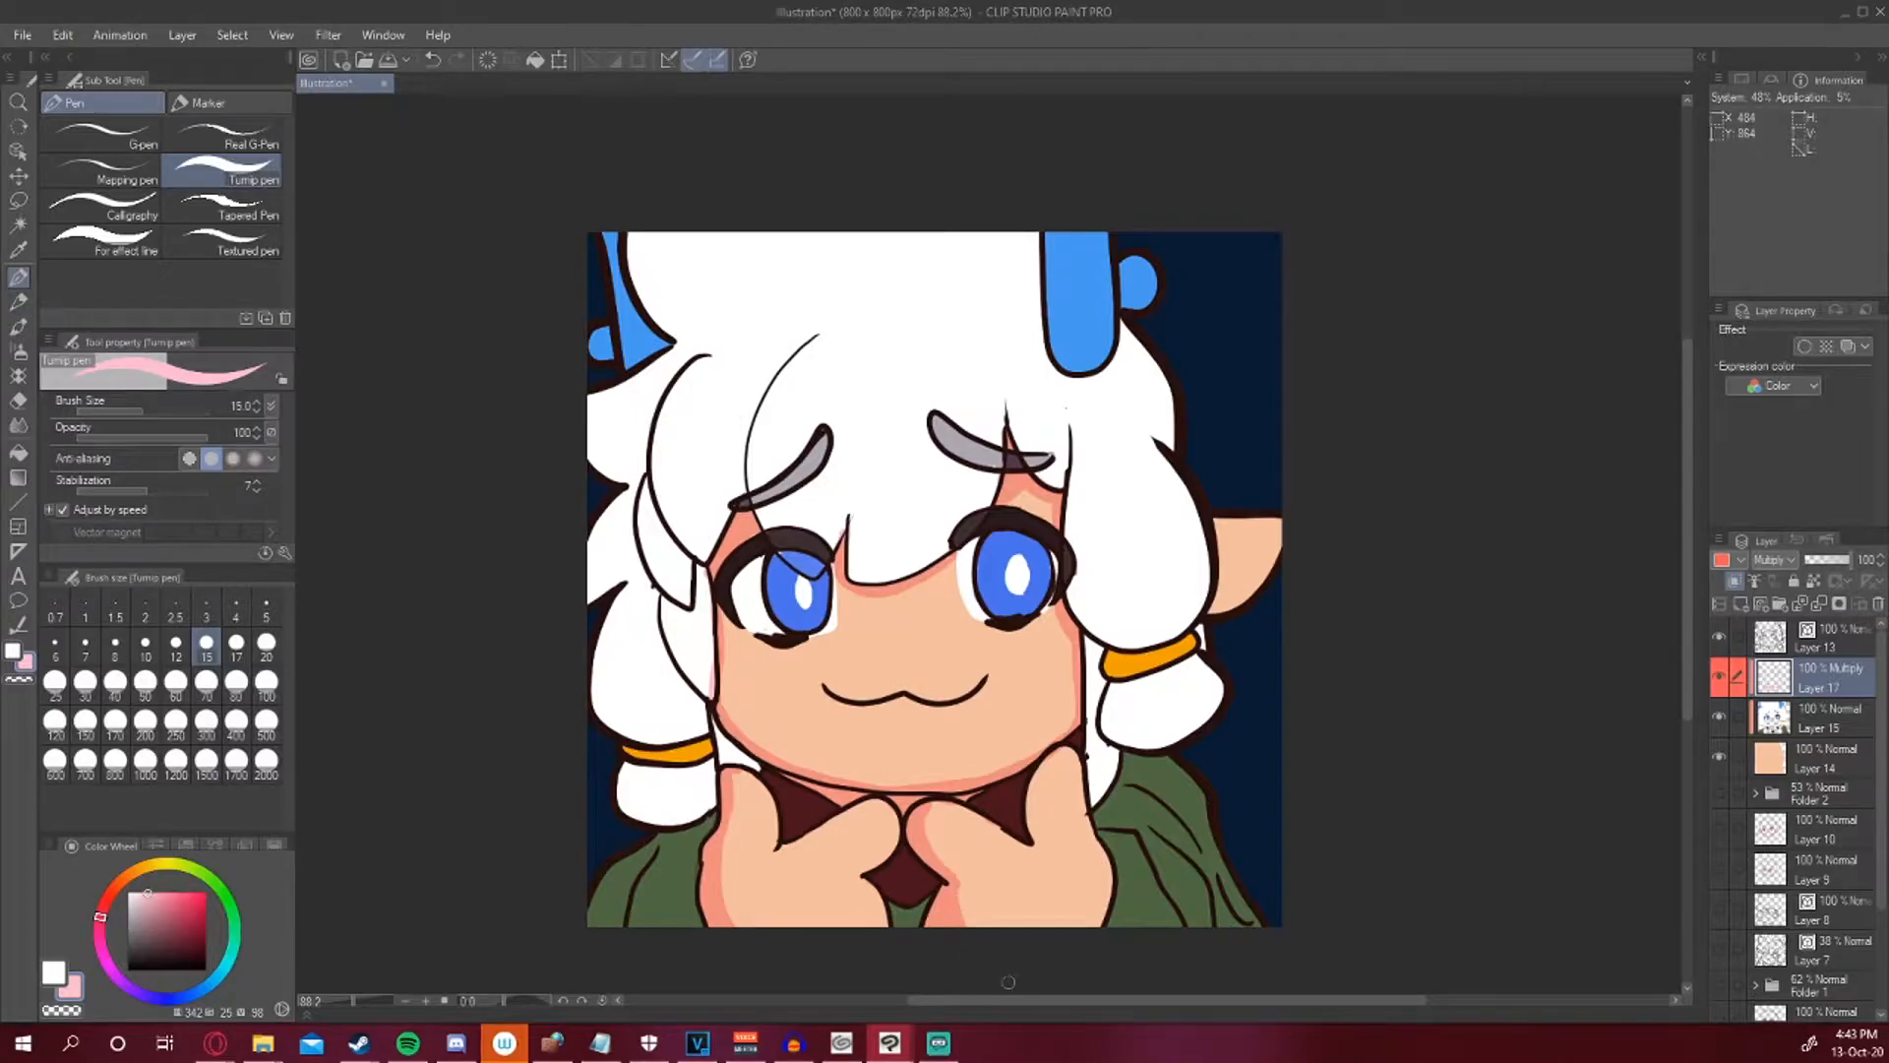
{"action": "mouse_move", "coordinate": [1057, 750]}
{"action": "left_mouse_down"}
{"action": "mouse_move", "coordinate": [1032, 785]}
{"action": "mouse_move", "coordinate": [1034, 832]}
{"action": "left_mouse_up"}
{"action": "left_click_drag", "start_coordinate": [1055, 756], "coordinate": [1038, 831]}
{"action": "left_click_drag", "start_coordinate": [1039, 832], "coordinate": [1070, 749]}
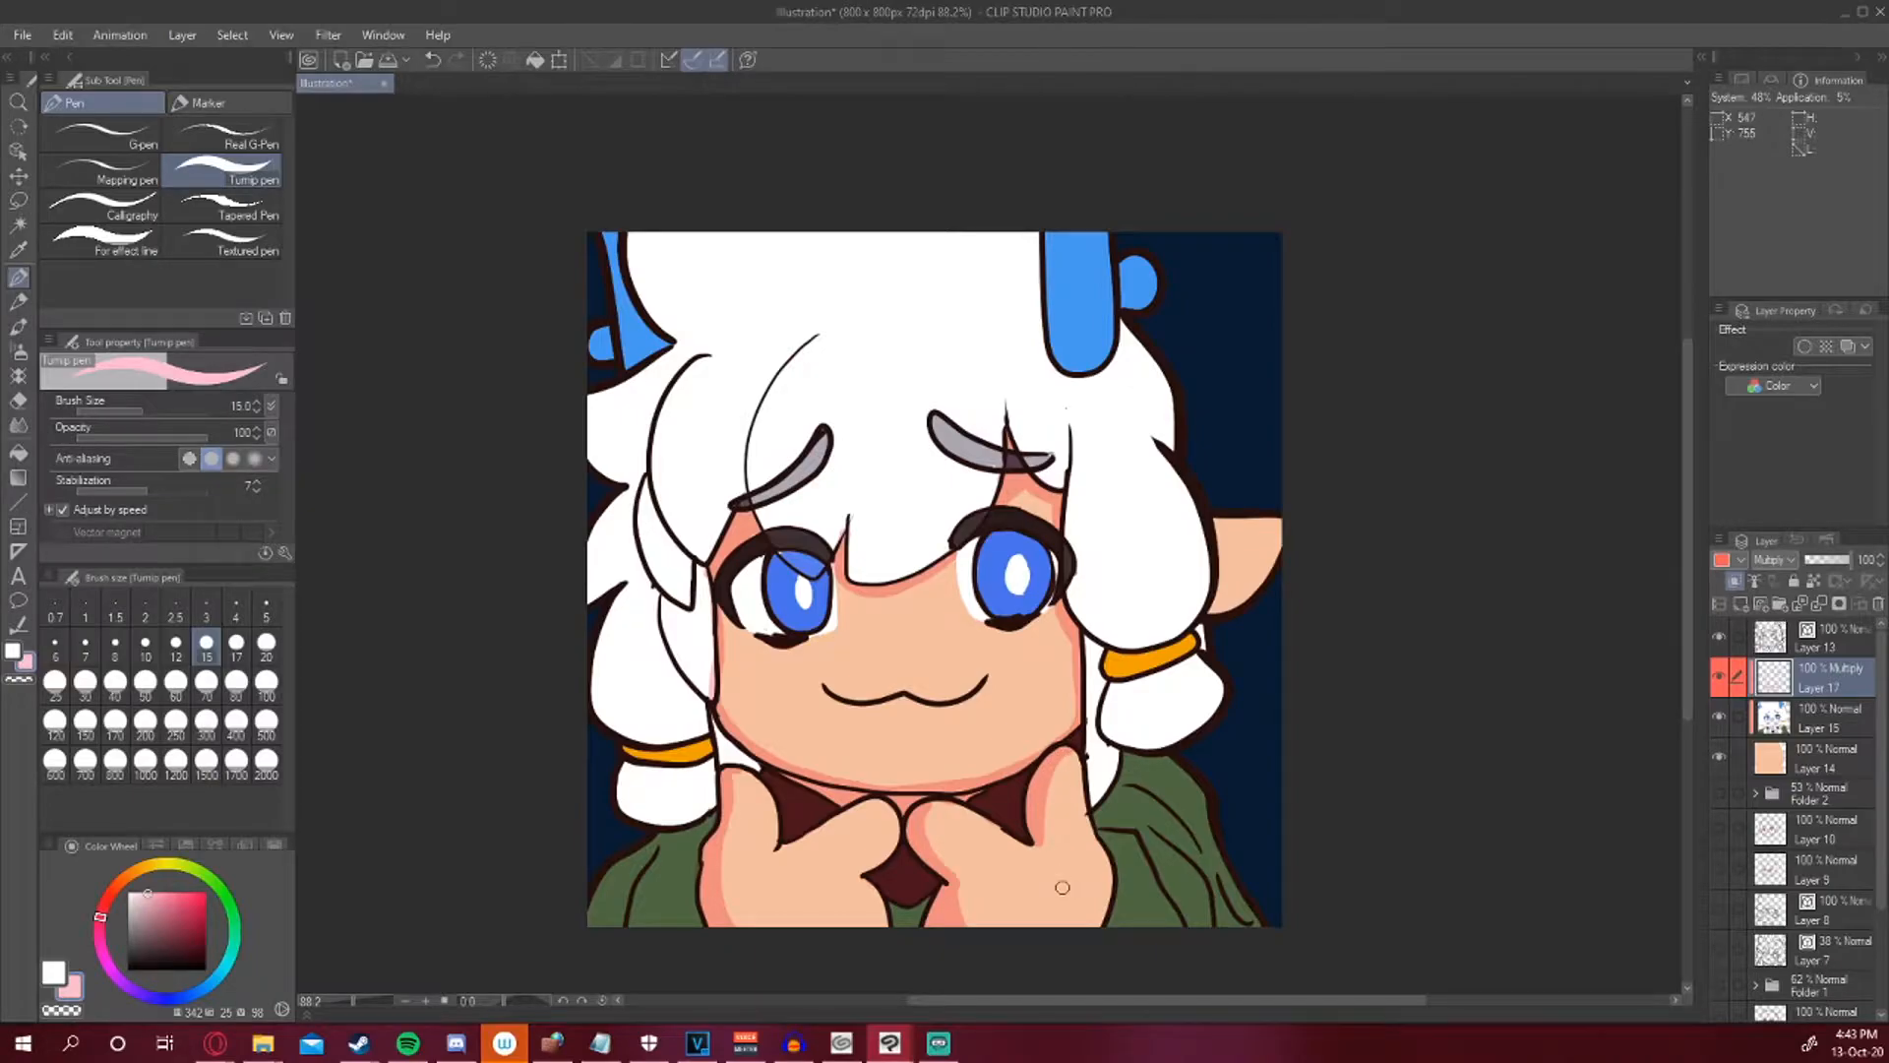
Shade the pointed ear and the face edges next to the hair on both sides.
{"action": "mouse_move", "coordinate": [1221, 569]}
{"action": "left_mouse_down"}
{"action": "mouse_move", "coordinate": [1275, 549]}
{"action": "mouse_move", "coordinate": [1222, 620]}
{"action": "mouse_move", "coordinate": [1247, 591]}
{"action": "left_mouse_up"}
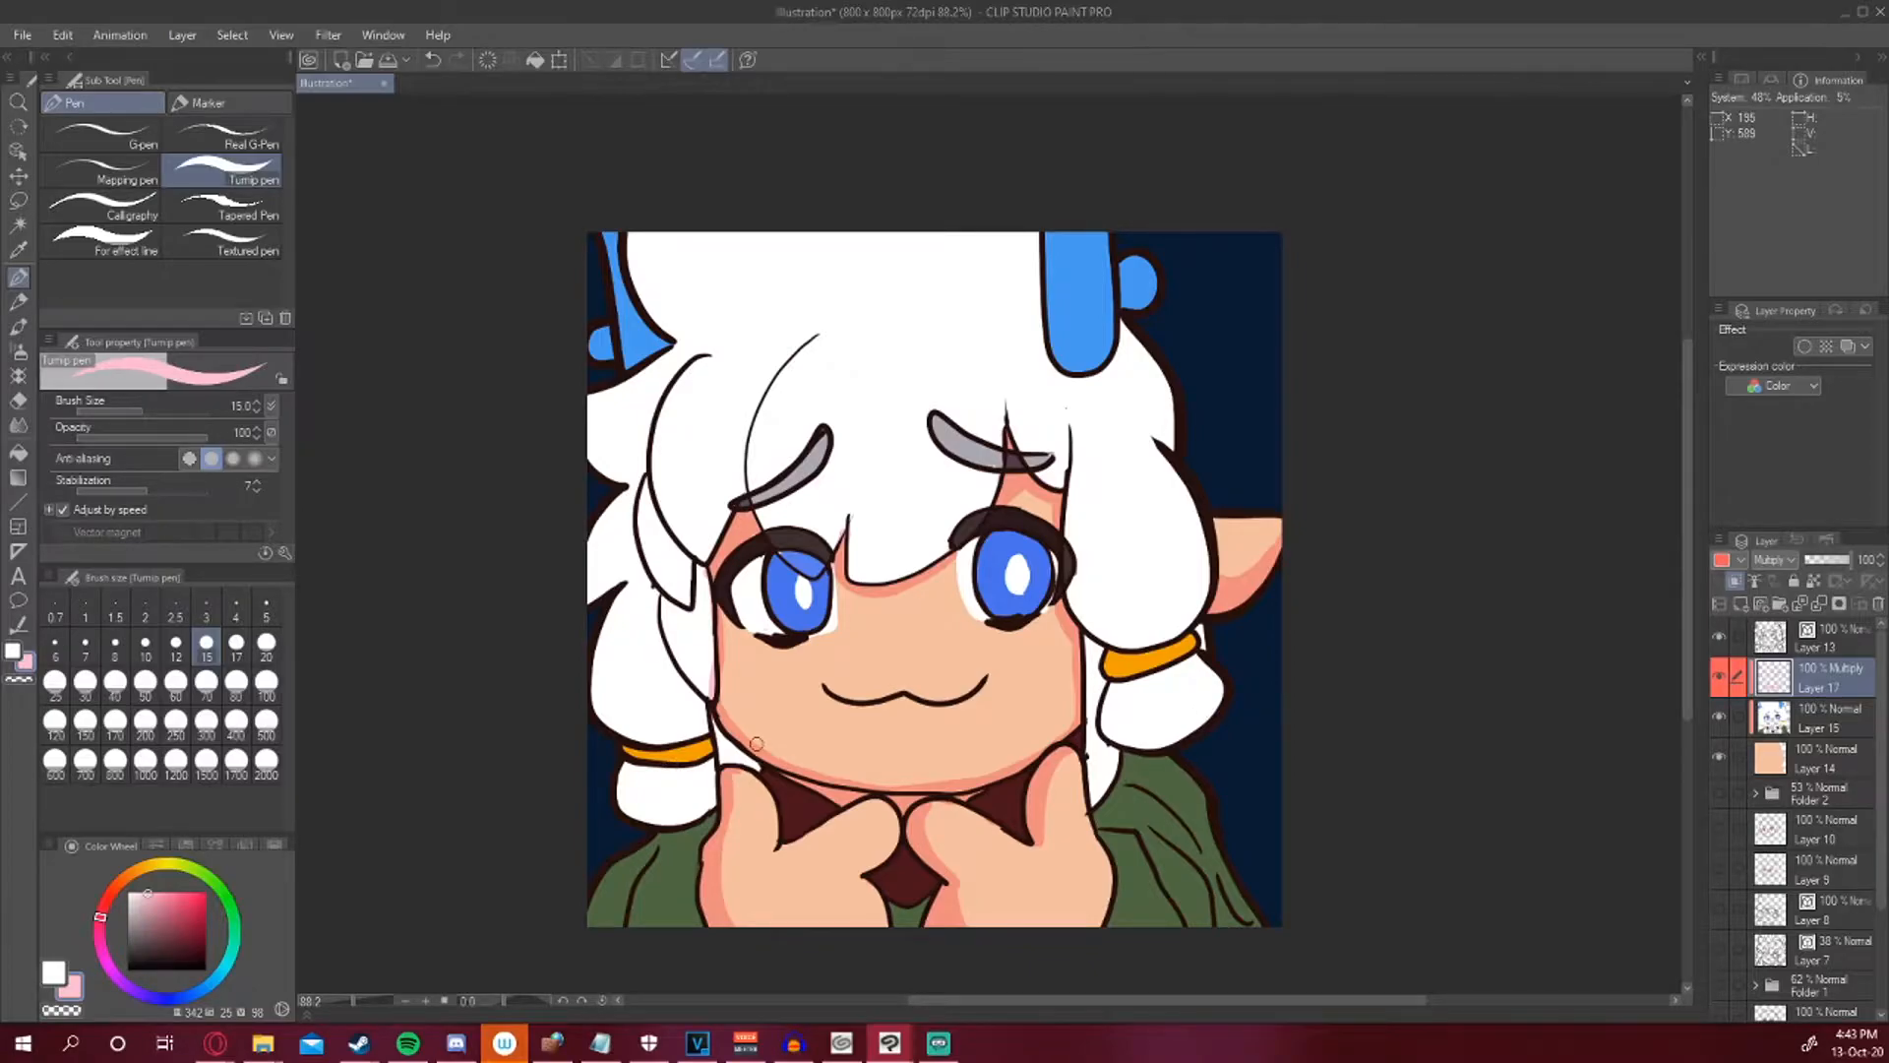
{"action": "left_click_drag", "start_coordinate": [737, 766], "coordinate": [723, 734]}
{"action": "left_click_drag", "start_coordinate": [1086, 639], "coordinate": [1093, 799]}
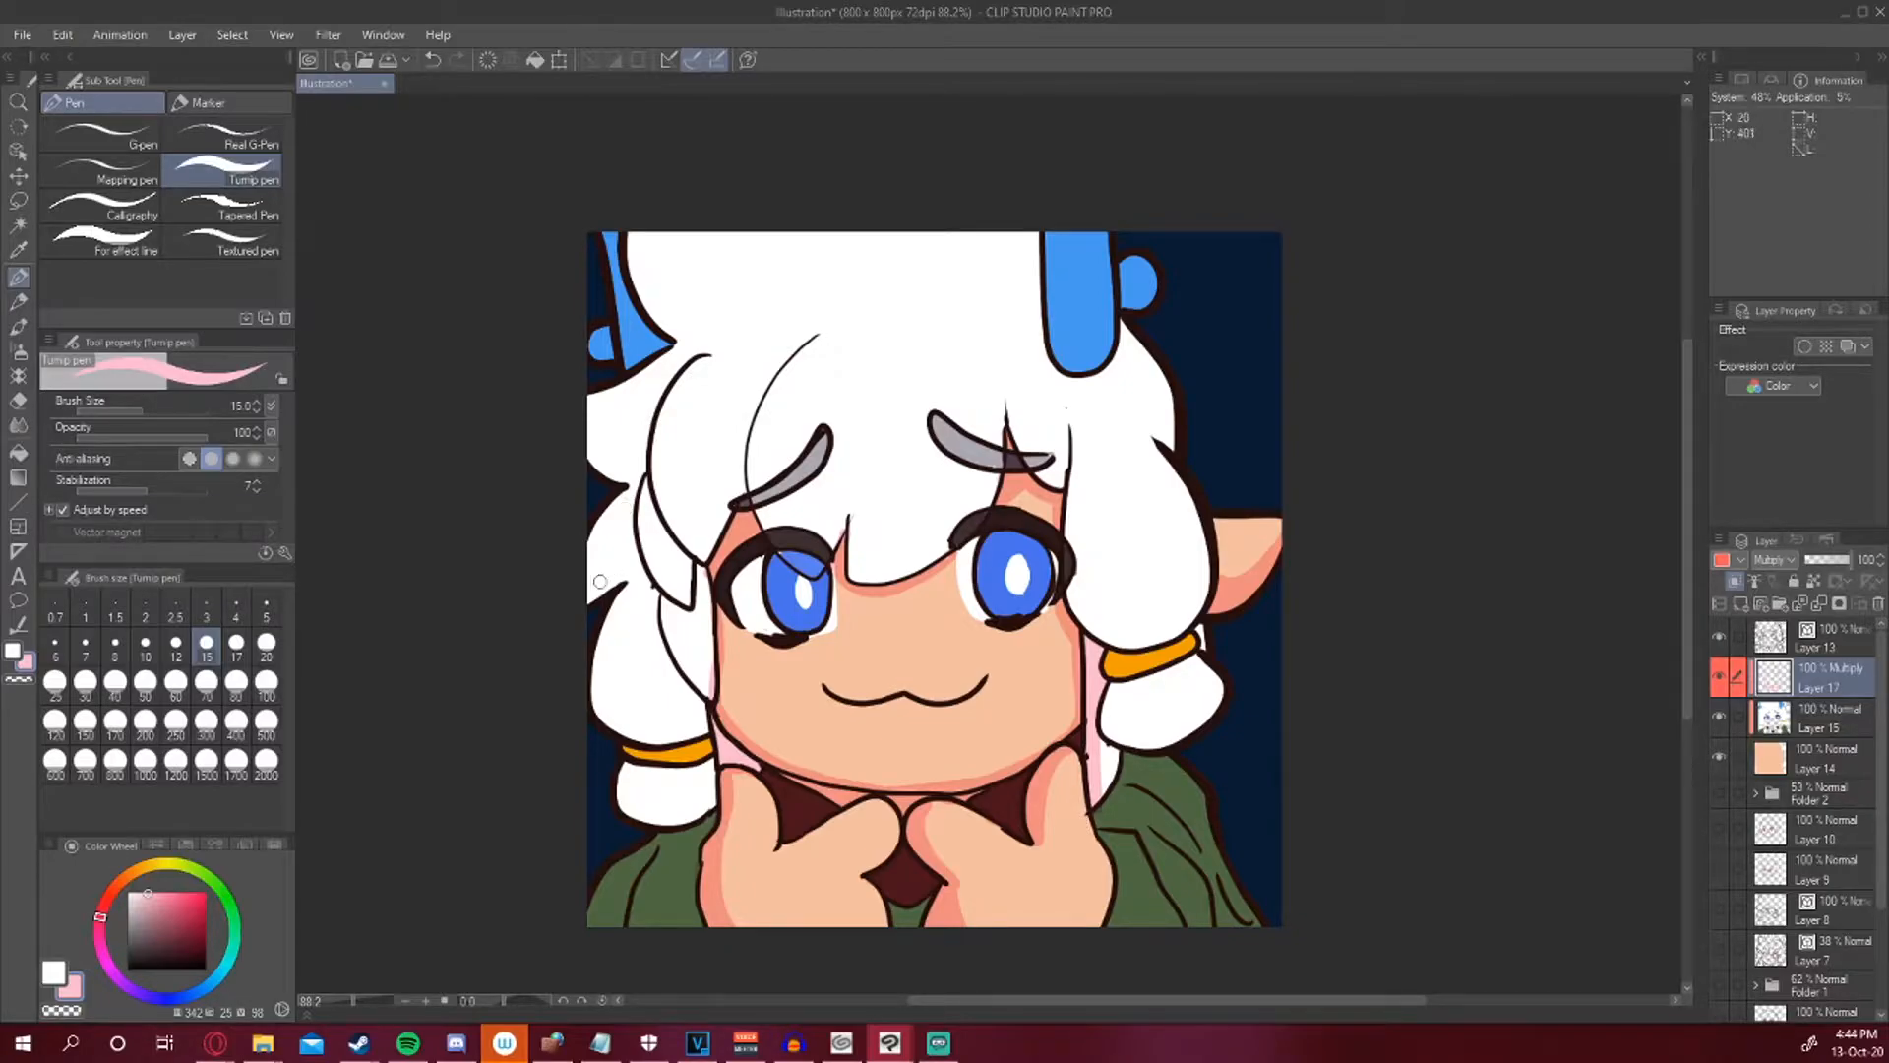
Shade the hair strands on the character's left side in pink.
{"action": "left_click_drag", "start_coordinate": [590, 599], "coordinate": [626, 569]}
{"action": "mouse_move", "coordinate": [626, 584]}
{"action": "left_mouse_down"}
{"action": "mouse_move", "coordinate": [598, 676]}
{"action": "mouse_move", "coordinate": [624, 724]}
{"action": "mouse_move", "coordinate": [599, 632]}
{"action": "mouse_move", "coordinate": [608, 723]}
{"action": "mouse_move", "coordinate": [597, 702]}
{"action": "mouse_move", "coordinate": [638, 732]}
{"action": "mouse_move", "coordinate": [696, 728]}
{"action": "mouse_move", "coordinate": [617, 708]}
{"action": "mouse_move", "coordinate": [689, 729]}
{"action": "mouse_move", "coordinate": [610, 697]}
{"action": "mouse_move", "coordinate": [603, 632]}
{"action": "mouse_move", "coordinate": [653, 735]}
{"action": "mouse_move", "coordinate": [612, 676]}
{"action": "mouse_move", "coordinate": [630, 719]}
{"action": "mouse_move", "coordinate": [681, 734]}
{"action": "left_mouse_up"}
{"action": "mouse_move", "coordinate": [656, 589]}
{"action": "left_mouse_down"}
{"action": "mouse_move", "coordinate": [701, 724]}
{"action": "mouse_move", "coordinate": [693, 702]}
{"action": "mouse_move", "coordinate": [675, 727]}
{"action": "mouse_move", "coordinate": [615, 701]}
{"action": "mouse_move", "coordinate": [685, 715]}
{"action": "mouse_move", "coordinate": [613, 688]}
{"action": "mouse_move", "coordinate": [677, 714]}
{"action": "mouse_move", "coordinate": [650, 713]}
{"action": "mouse_move", "coordinate": [611, 665]}
{"action": "mouse_move", "coordinate": [693, 705]}
{"action": "mouse_move", "coordinate": [624, 603]}
{"action": "left_mouse_up"}
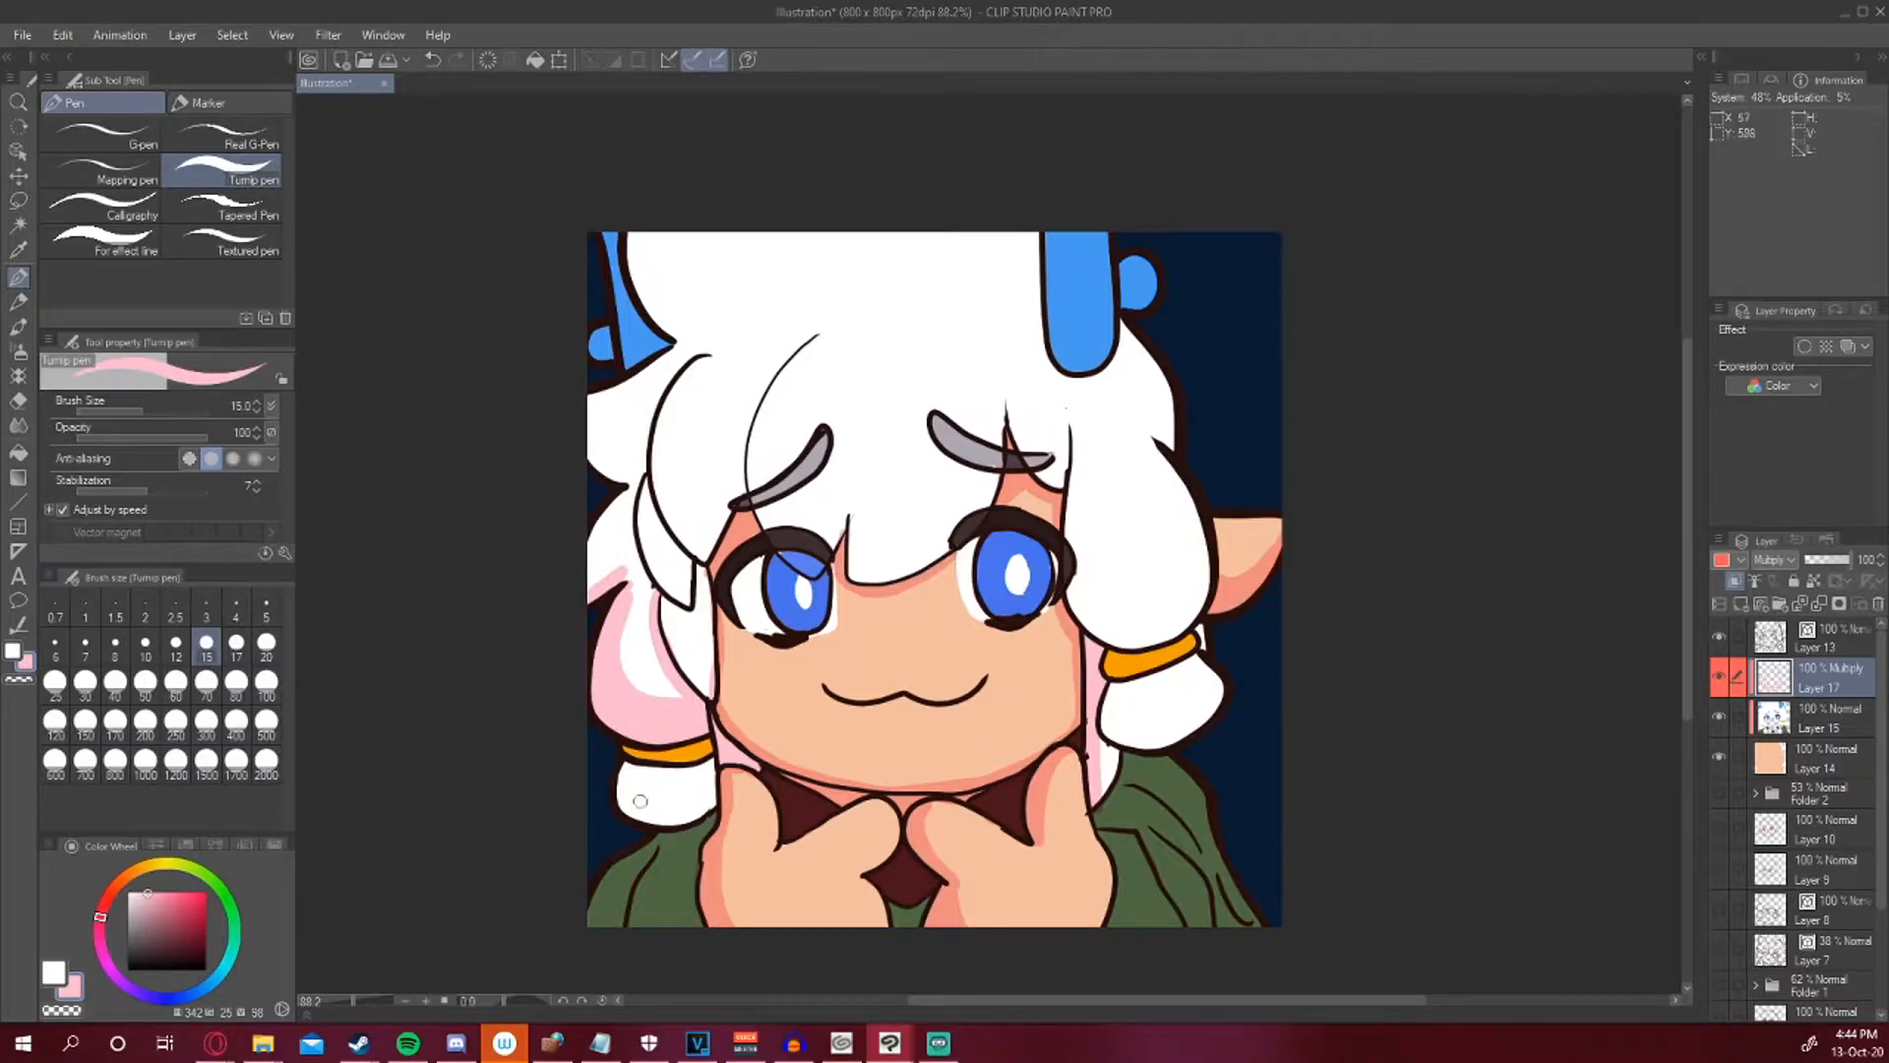
{"action": "left_click_drag", "start_coordinate": [627, 775], "coordinate": [700, 776]}
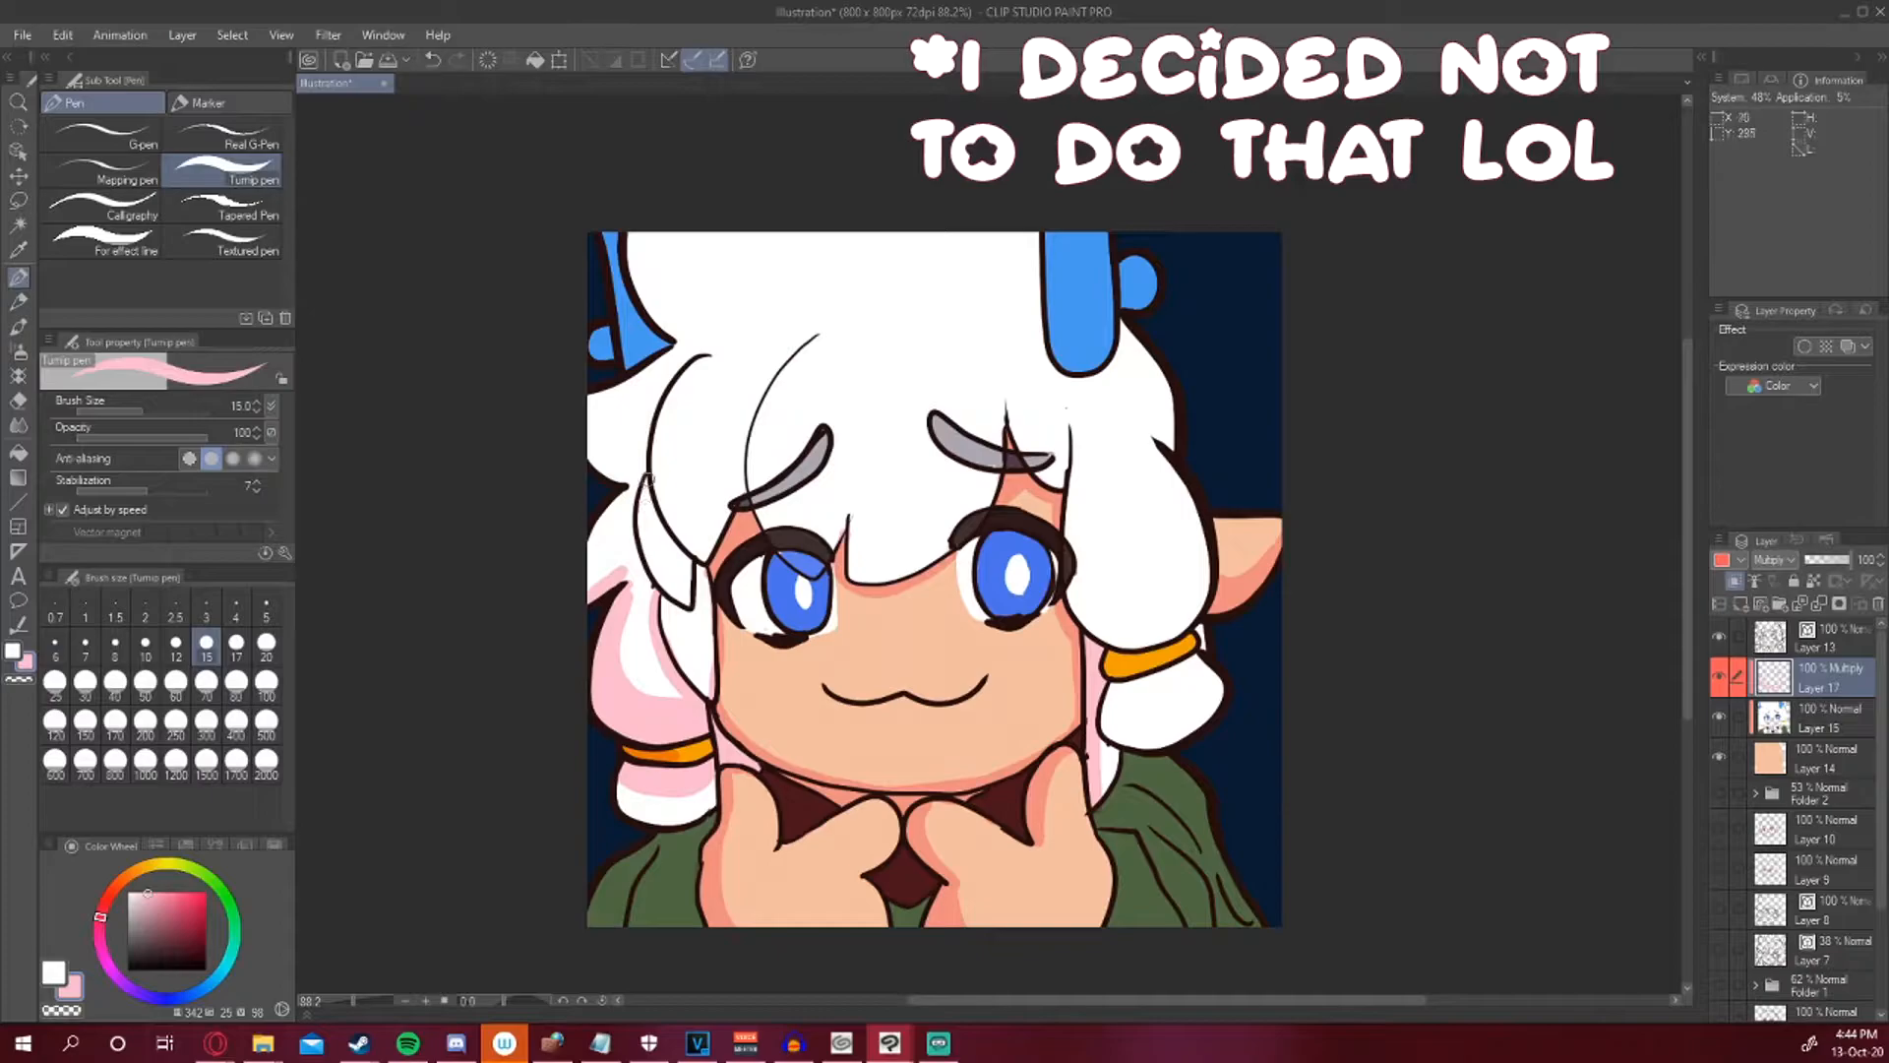
{"action": "mouse_move", "coordinate": [642, 479]}
{"action": "left_mouse_down"}
{"action": "mouse_move", "coordinate": [689, 599]}
{"action": "mouse_move", "coordinate": [657, 581]}
{"action": "mouse_move", "coordinate": [644, 480]}
{"action": "mouse_move", "coordinate": [697, 578]}
{"action": "mouse_move", "coordinate": [690, 619]}
{"action": "mouse_move", "coordinate": [664, 597]}
{"action": "mouse_move", "coordinate": [709, 692]}
{"action": "mouse_move", "coordinate": [668, 603]}
{"action": "mouse_move", "coordinate": [693, 619]}
{"action": "mouse_move", "coordinate": [693, 561]}
{"action": "mouse_move", "coordinate": [693, 604]}
{"action": "left_mouse_up"}
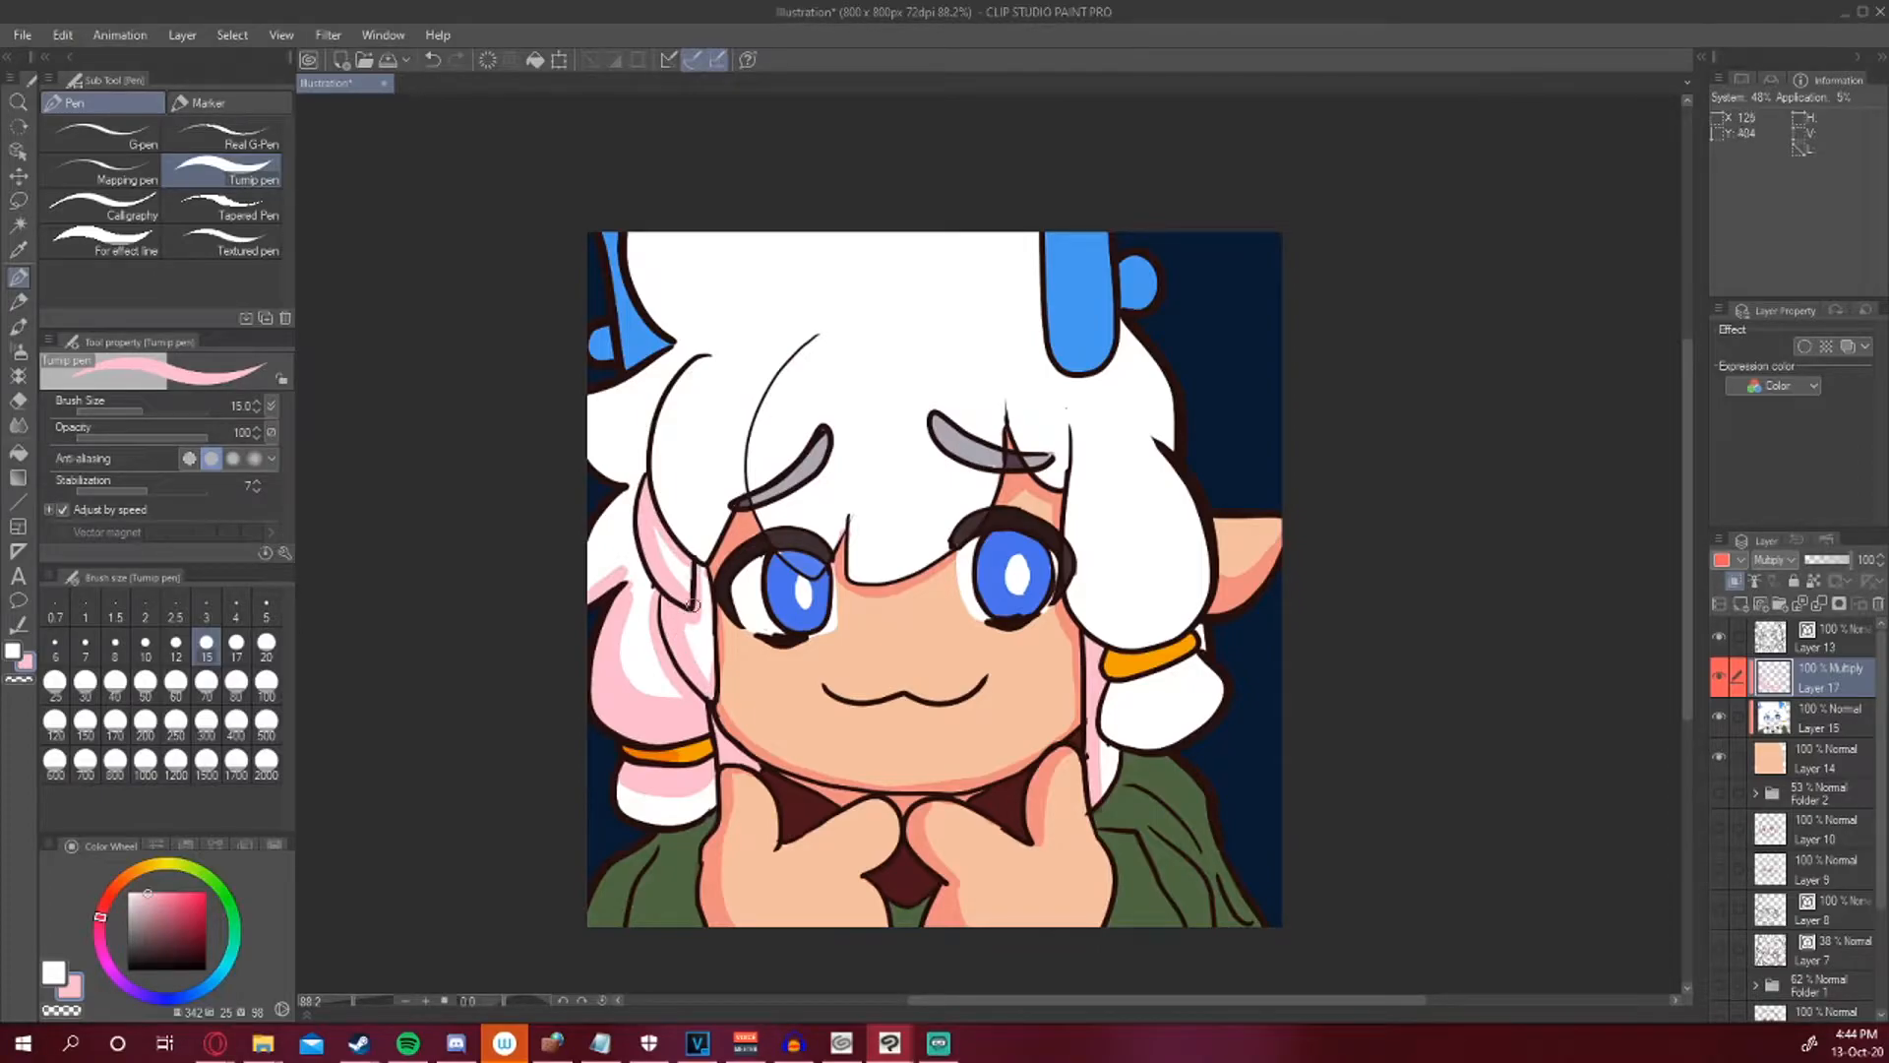
Add more pink shading to the long hair locks framing the left side of the face.
{"action": "left_click_drag", "start_coordinate": [697, 678], "coordinate": [686, 629]}
{"action": "mouse_move", "coordinate": [591, 426]}
{"action": "left_mouse_down"}
{"action": "mouse_move", "coordinate": [603, 471]}
{"action": "mouse_move", "coordinate": [588, 426]}
{"action": "left_mouse_up"}
{"action": "mouse_move", "coordinate": [708, 351]}
{"action": "left_mouse_down"}
{"action": "mouse_move", "coordinate": [659, 444]}
{"action": "mouse_move", "coordinate": [694, 549]}
{"action": "left_mouse_up"}
{"action": "mouse_move", "coordinate": [661, 406]}
{"action": "left_mouse_down"}
{"action": "mouse_move", "coordinate": [696, 551]}
{"action": "mouse_move", "coordinate": [655, 454]}
{"action": "mouse_move", "coordinate": [703, 555]}
{"action": "mouse_move", "coordinate": [668, 405]}
{"action": "mouse_move", "coordinate": [698, 358]}
{"action": "mouse_move", "coordinate": [706, 552]}
{"action": "left_mouse_up"}
{"action": "left_click_drag", "start_coordinate": [705, 552], "coordinate": [676, 419]}
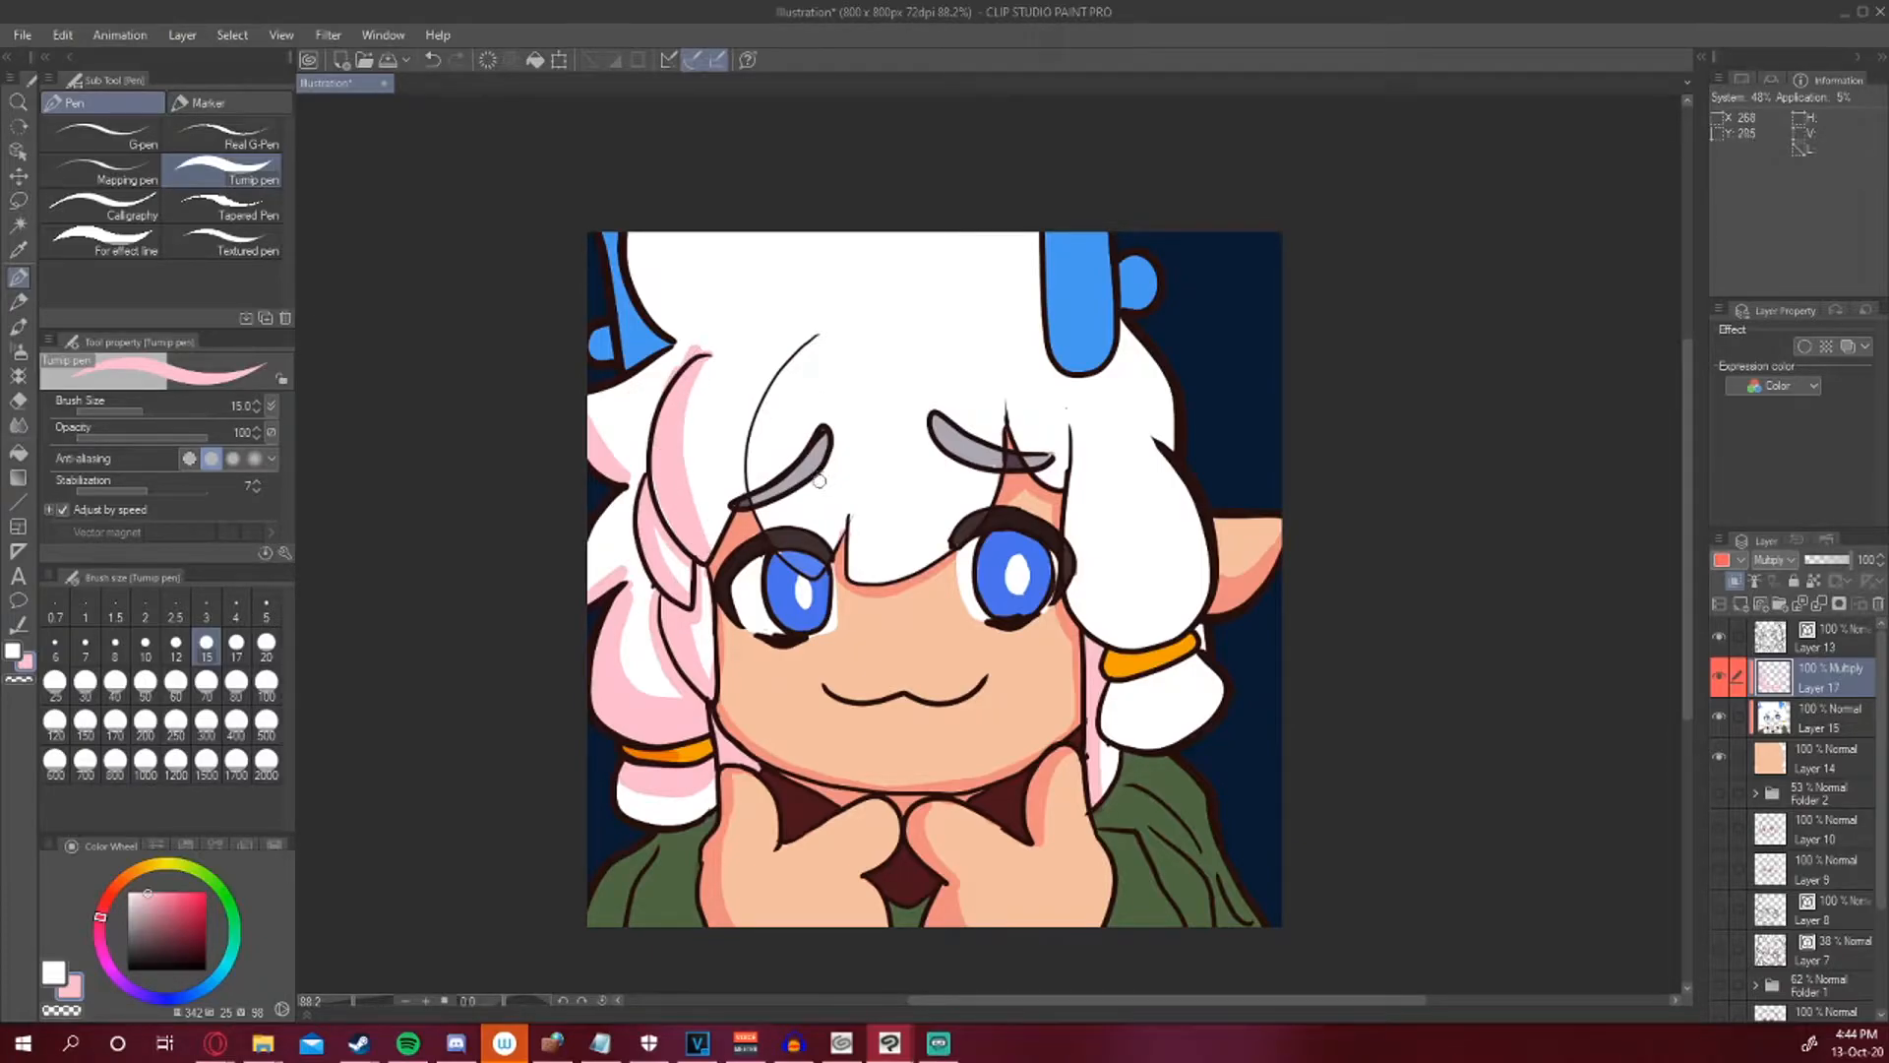
Shade the bang strands over the forehead and above the right eyebrow in pink.
{"action": "mouse_move", "coordinate": [817, 334]}
{"action": "left_mouse_down"}
{"action": "mouse_move", "coordinate": [761, 414]}
{"action": "mouse_move", "coordinate": [756, 490]}
{"action": "left_mouse_up"}
{"action": "mouse_move", "coordinate": [809, 334]}
{"action": "left_mouse_down"}
{"action": "mouse_move", "coordinate": [769, 521]}
{"action": "mouse_move", "coordinate": [853, 568]}
{"action": "left_mouse_up"}
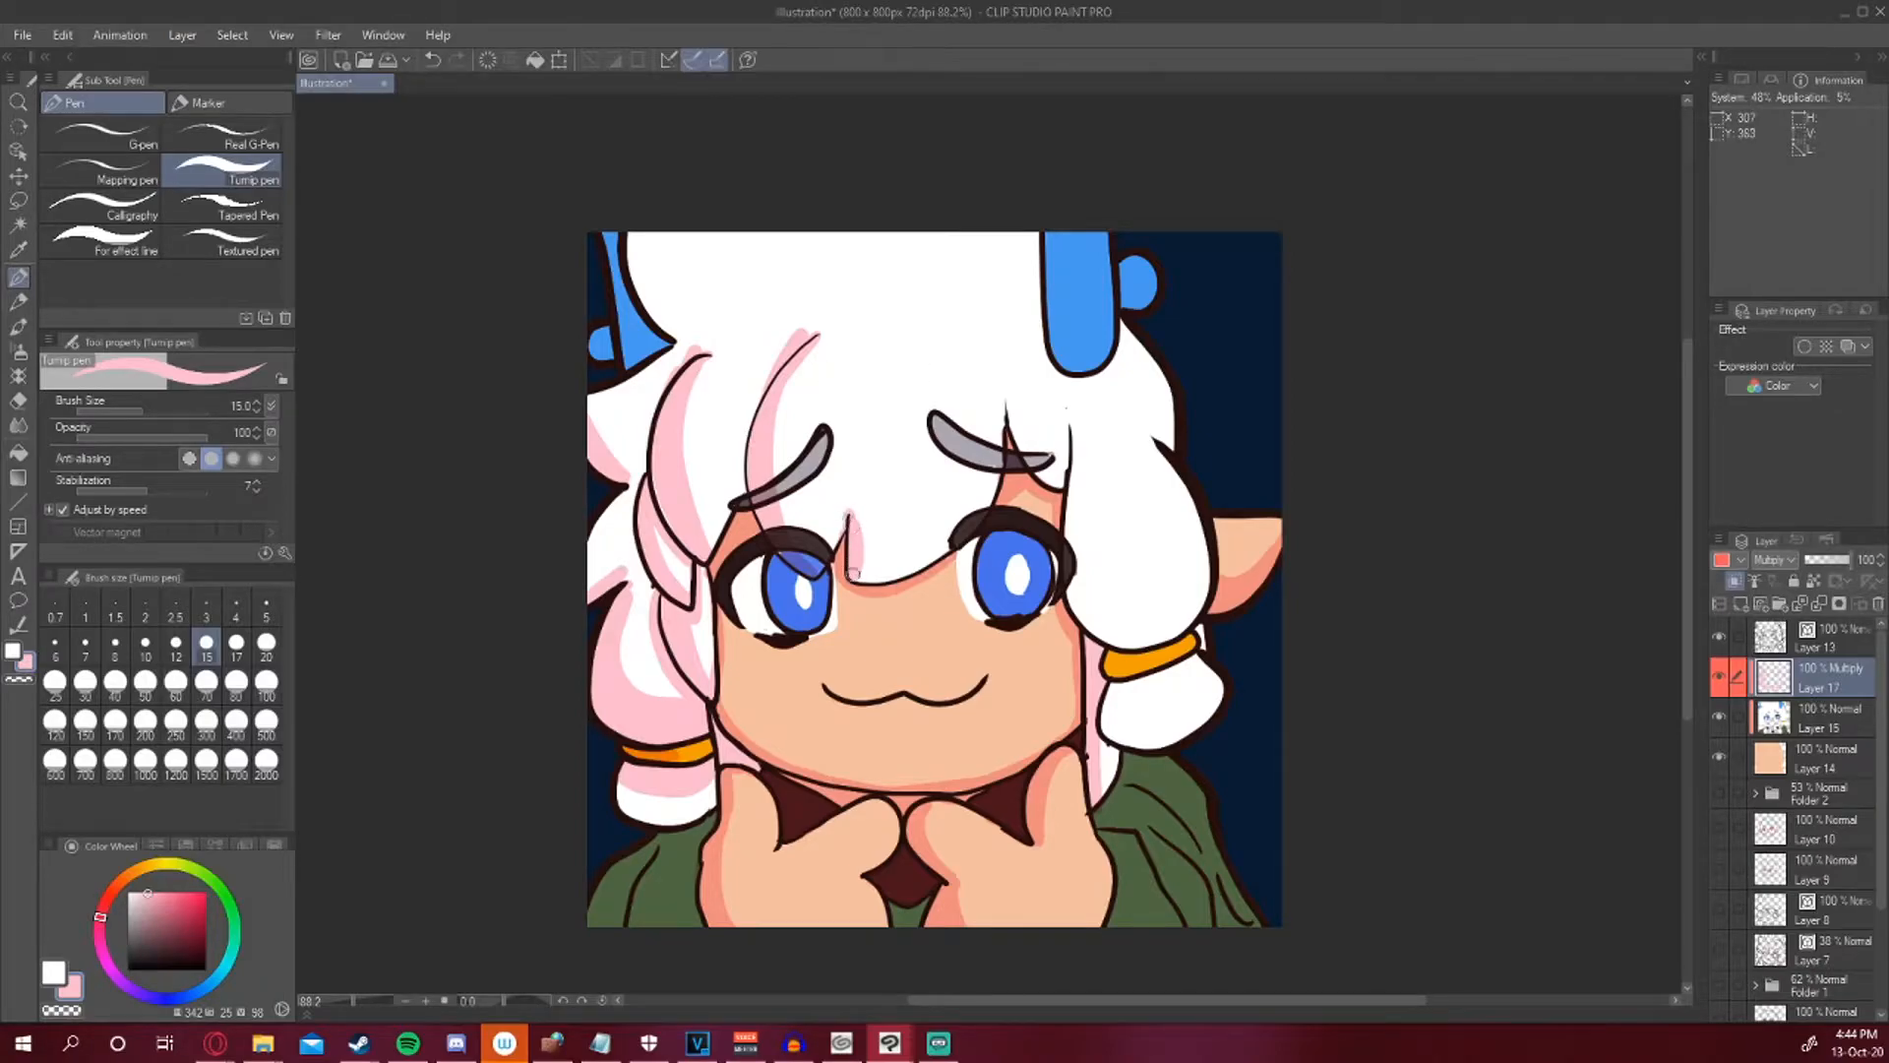
{"action": "left_click_drag", "start_coordinate": [1007, 409], "coordinate": [1049, 471]}
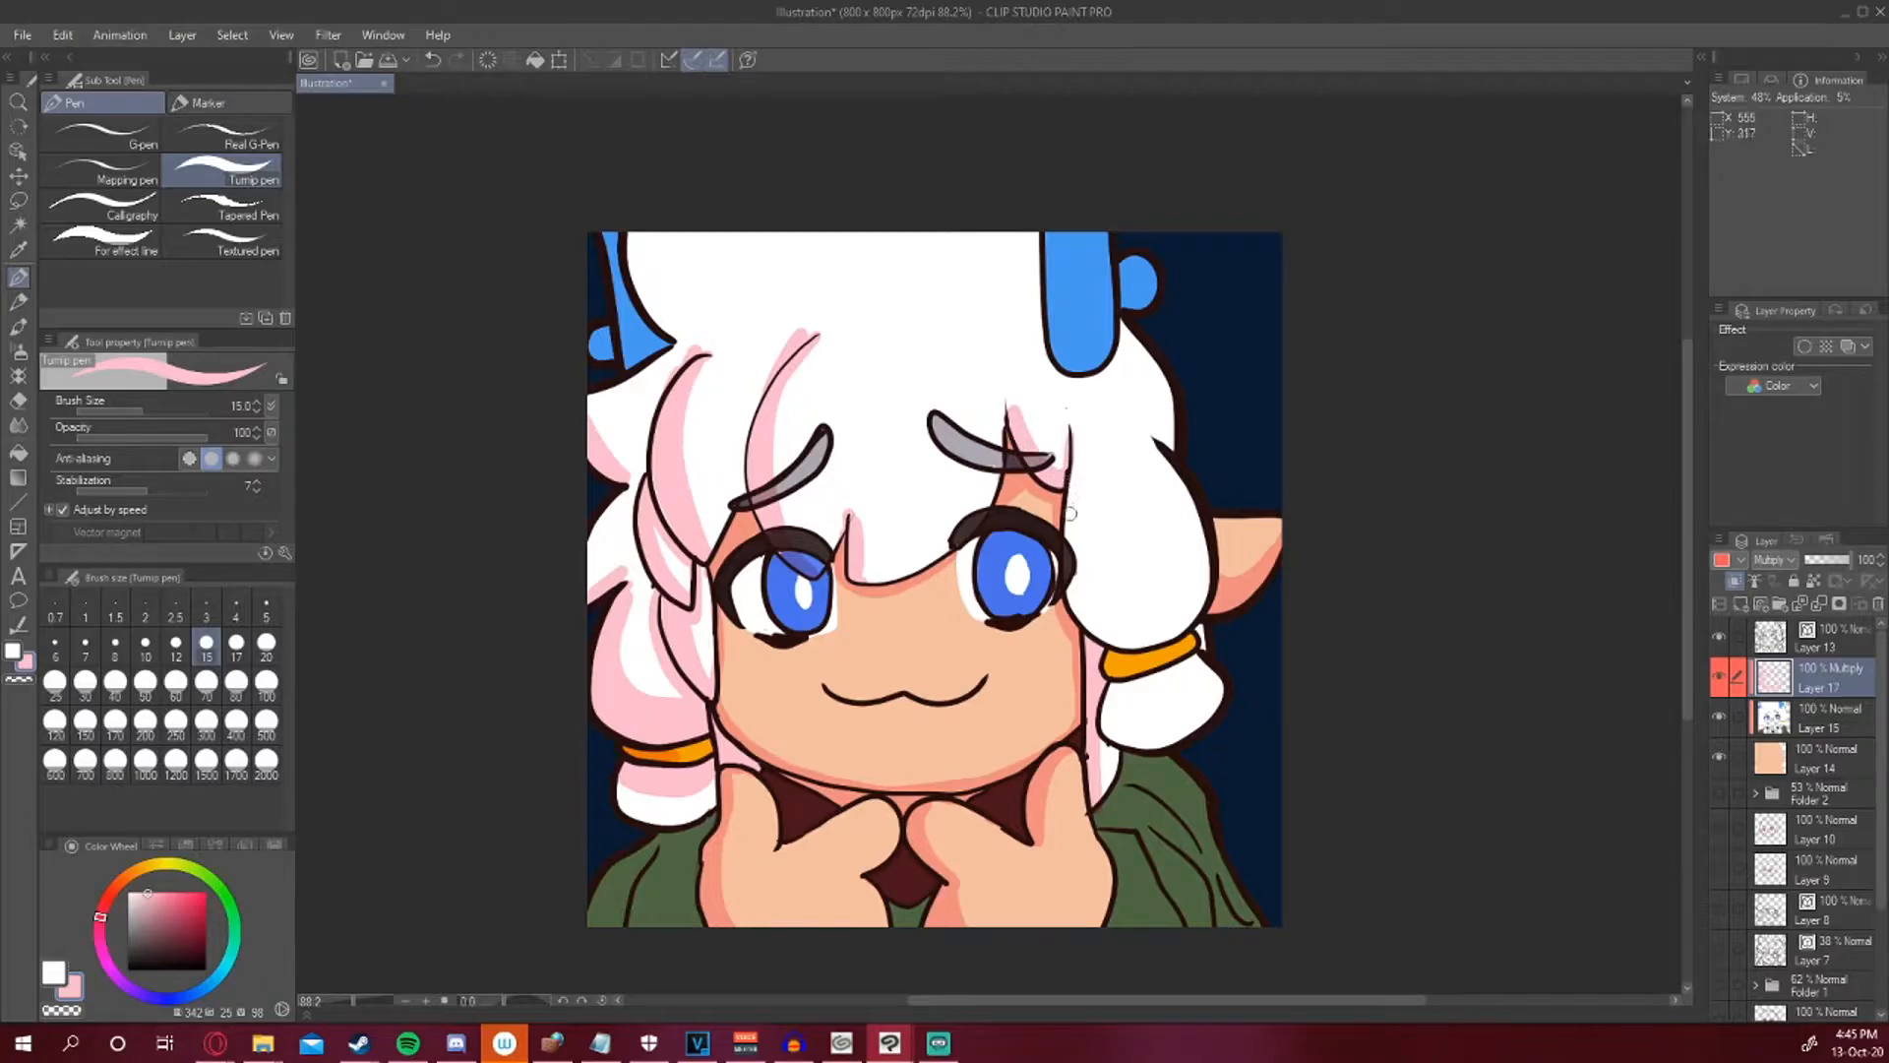
Shade the hair strands on the right side of the head from the top down to the hair tie.
{"action": "mouse_move", "coordinate": [1110, 688]}
{"action": "left_mouse_down"}
{"action": "mouse_move", "coordinate": [1191, 658]}
{"action": "mouse_move", "coordinate": [1106, 695]}
{"action": "mouse_move", "coordinate": [1166, 703]}
{"action": "mouse_move", "coordinate": [1194, 664]}
{"action": "mouse_move", "coordinate": [1117, 703]}
{"action": "left_mouse_up"}
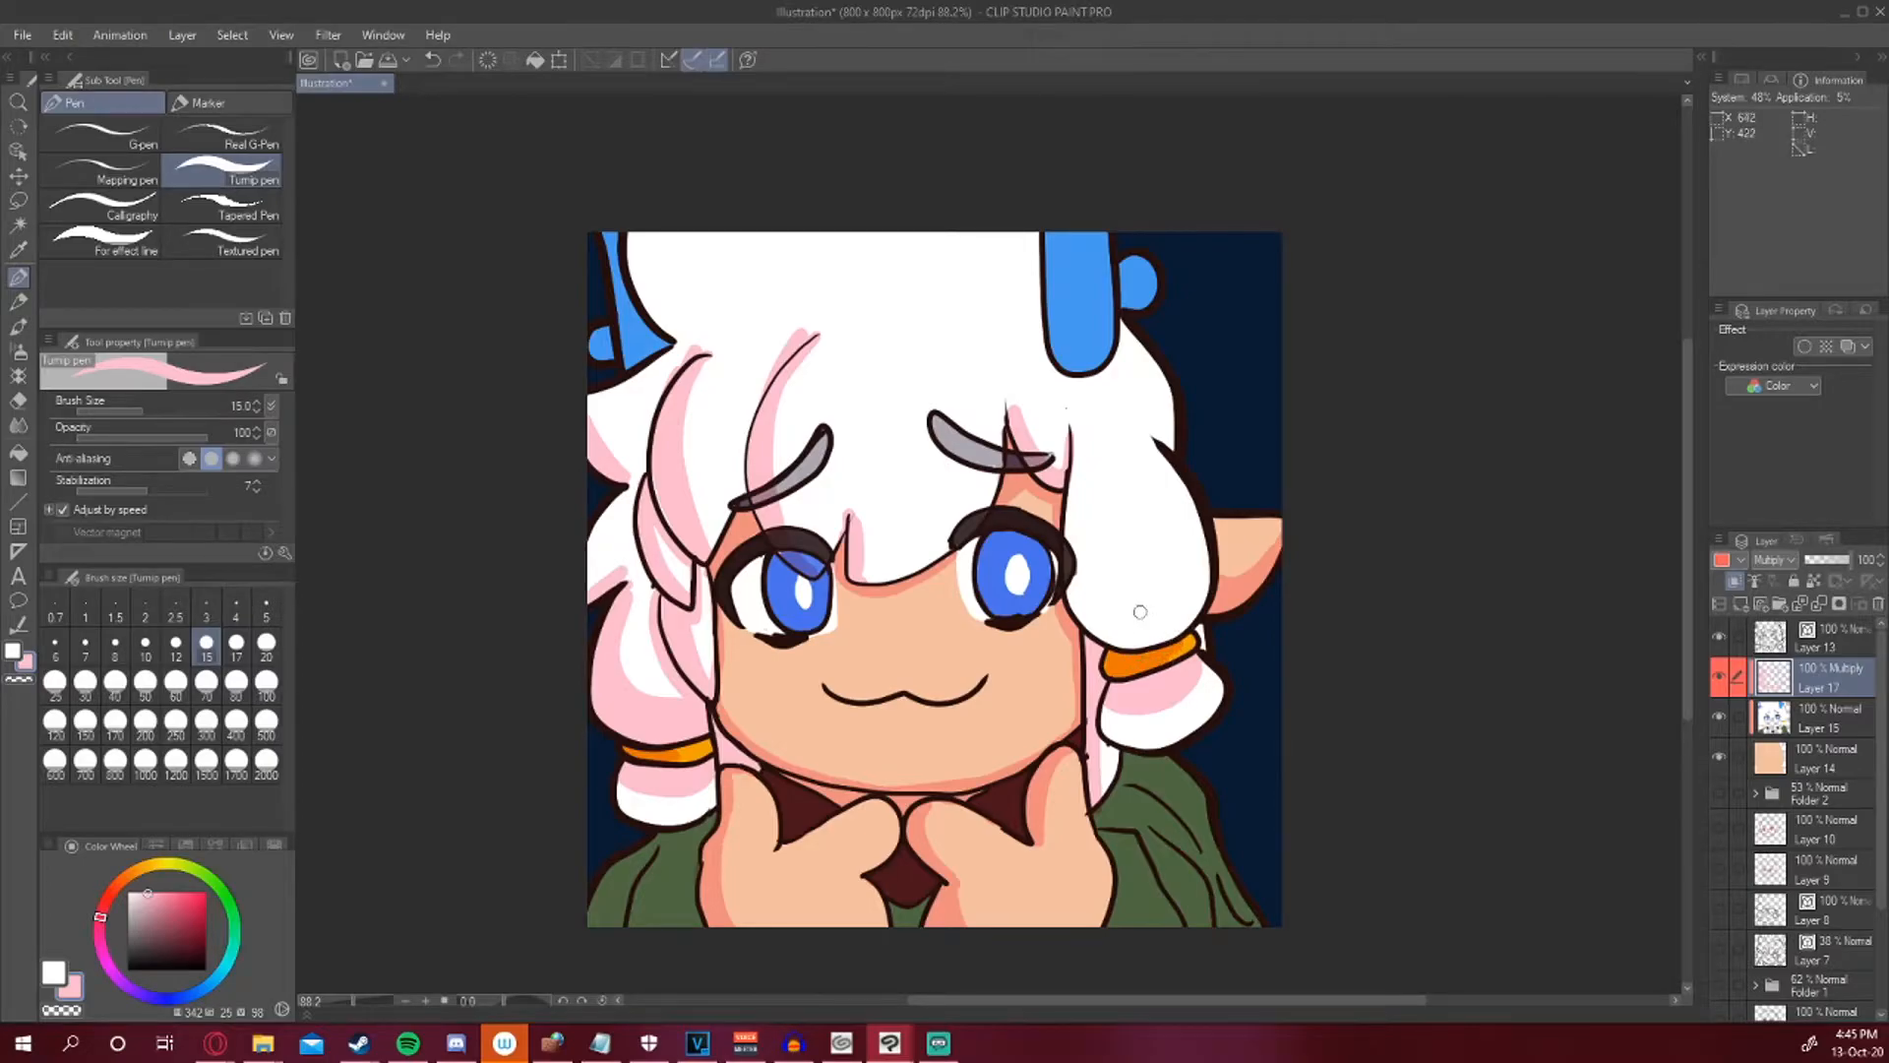
{"action": "mouse_move", "coordinate": [1076, 435]}
{"action": "left_mouse_down"}
{"action": "mouse_move", "coordinate": [1080, 536]}
{"action": "mouse_move", "coordinate": [1114, 603]}
{"action": "mouse_move", "coordinate": [1163, 598]}
{"action": "mouse_move", "coordinate": [1194, 542]}
{"action": "mouse_move", "coordinate": [1161, 450]}
{"action": "mouse_move", "coordinate": [1196, 616]}
{"action": "mouse_move", "coordinate": [1197, 600]}
{"action": "mouse_move", "coordinate": [1149, 639]}
{"action": "mouse_move", "coordinate": [1061, 597]}
{"action": "mouse_move", "coordinate": [1112, 610]}
{"action": "mouse_move", "coordinate": [1067, 566]}
{"action": "mouse_move", "coordinate": [1070, 512]}
{"action": "left_mouse_up"}
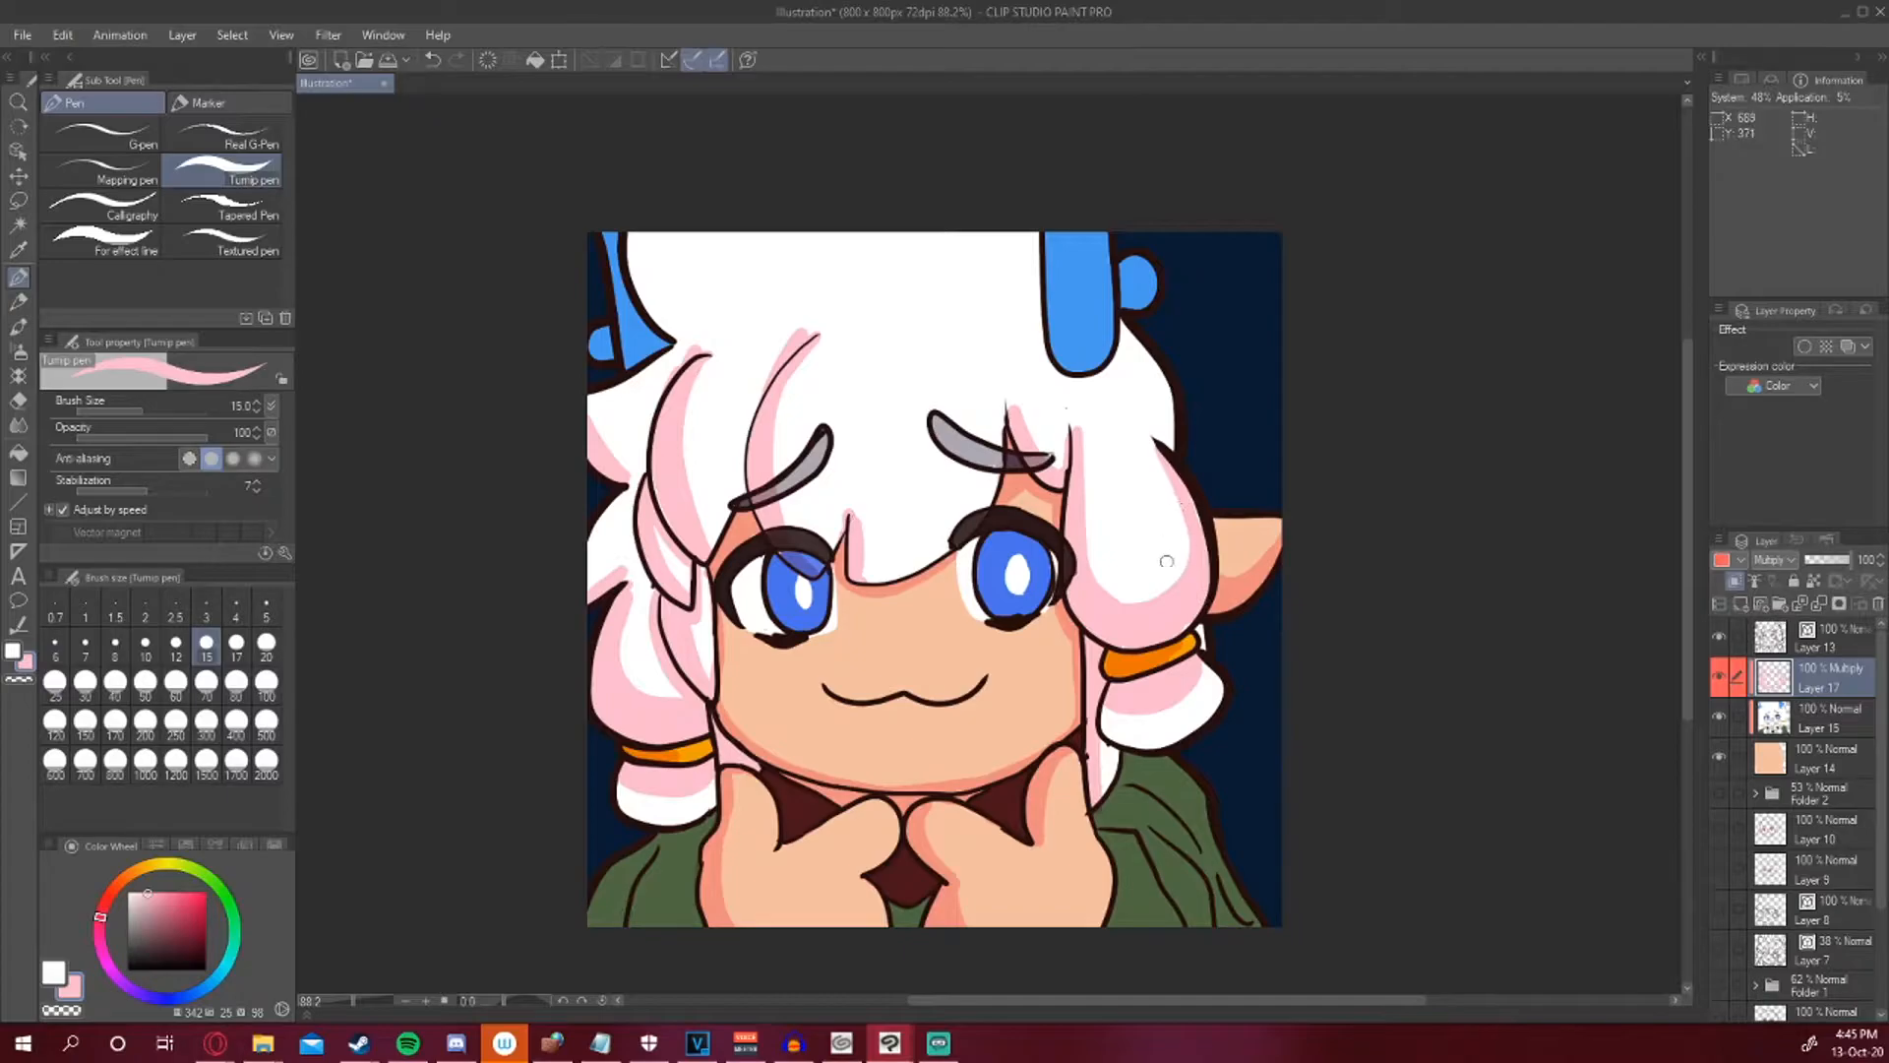
{"action": "mouse_move", "coordinate": [1052, 246]}
{"action": "left_mouse_down"}
{"action": "mouse_move", "coordinate": [1061, 369]}
{"action": "mouse_move", "coordinate": [1045, 293]}
{"action": "mouse_move", "coordinate": [1046, 350]}
{"action": "mouse_move", "coordinate": [1110, 364]}
{"action": "left_mouse_up"}
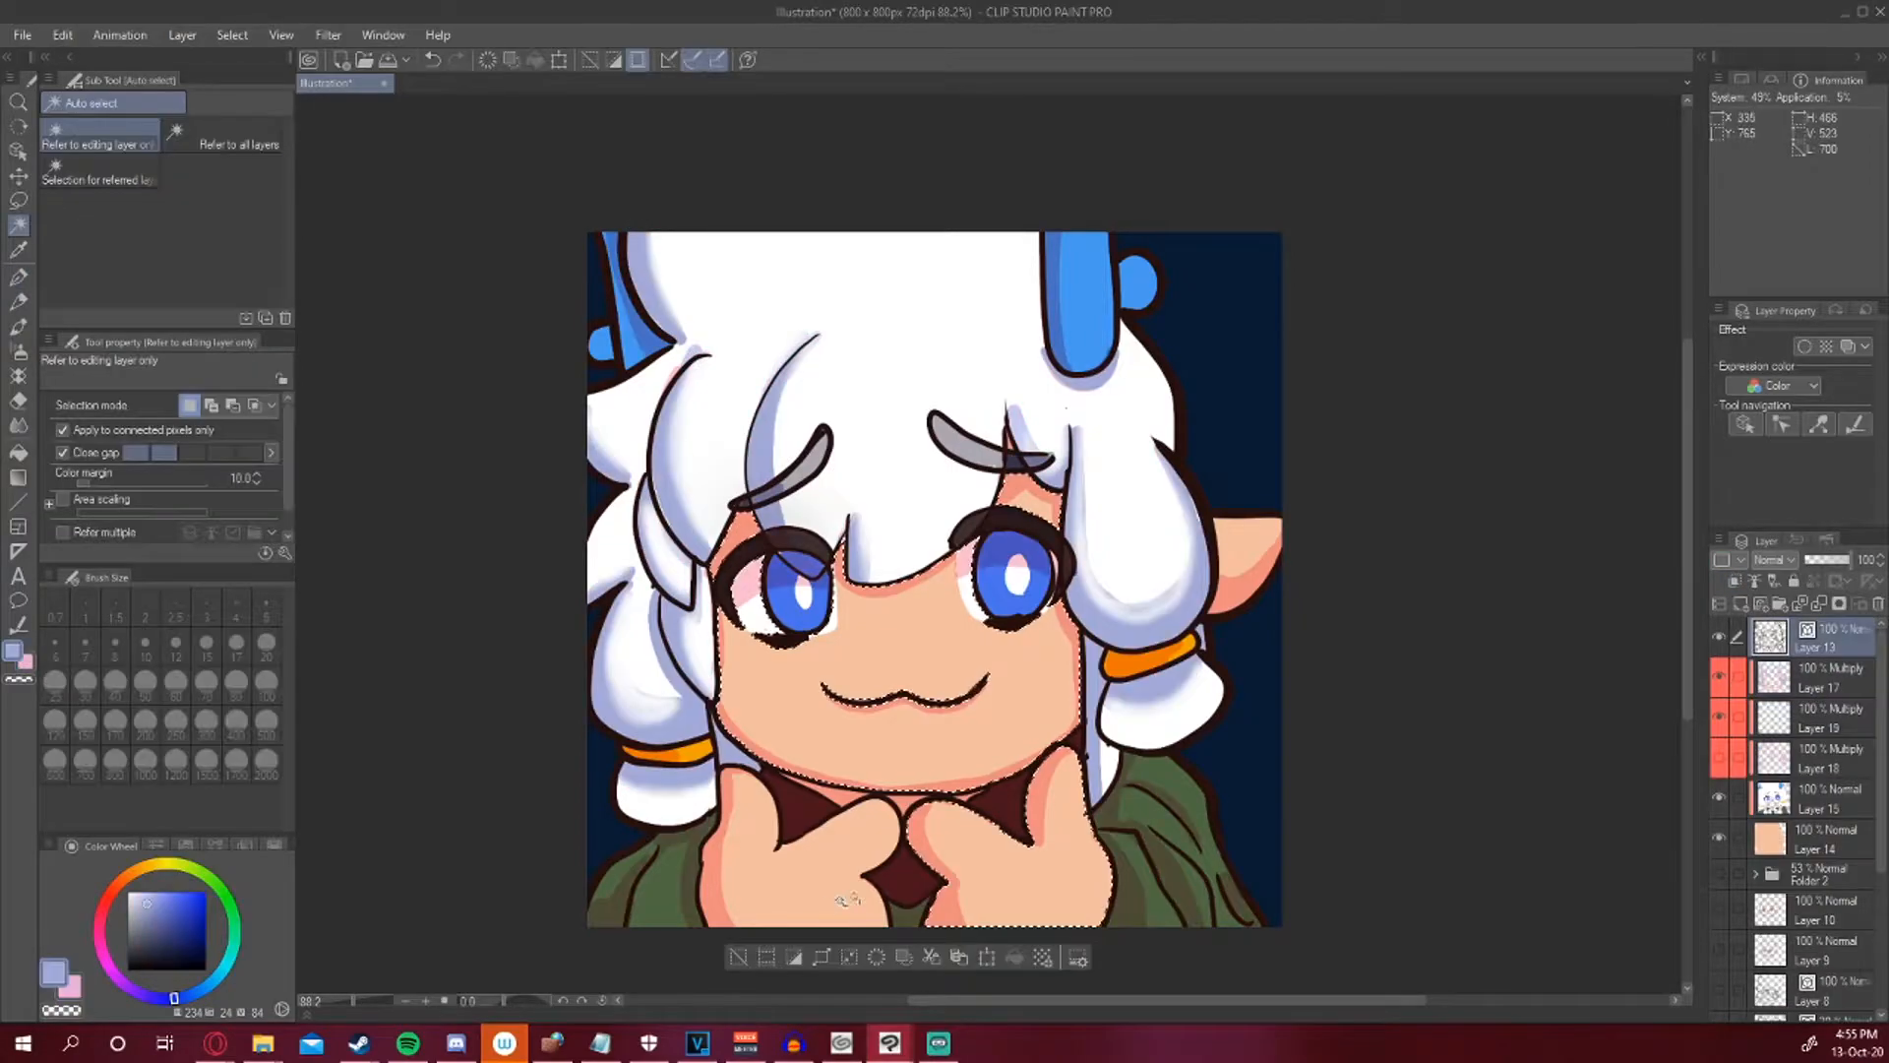
Auto-select the face and hands skin area and add a new layer above the skin base layer.
{"action": "left_click", "coordinate": [848, 899], "text": "shift"}
{"action": "left_click", "coordinate": [817, 957]}
{"action": "left_click", "coordinate": [1060, 489]}
{"action": "left_click", "coordinate": [1820, 799]}
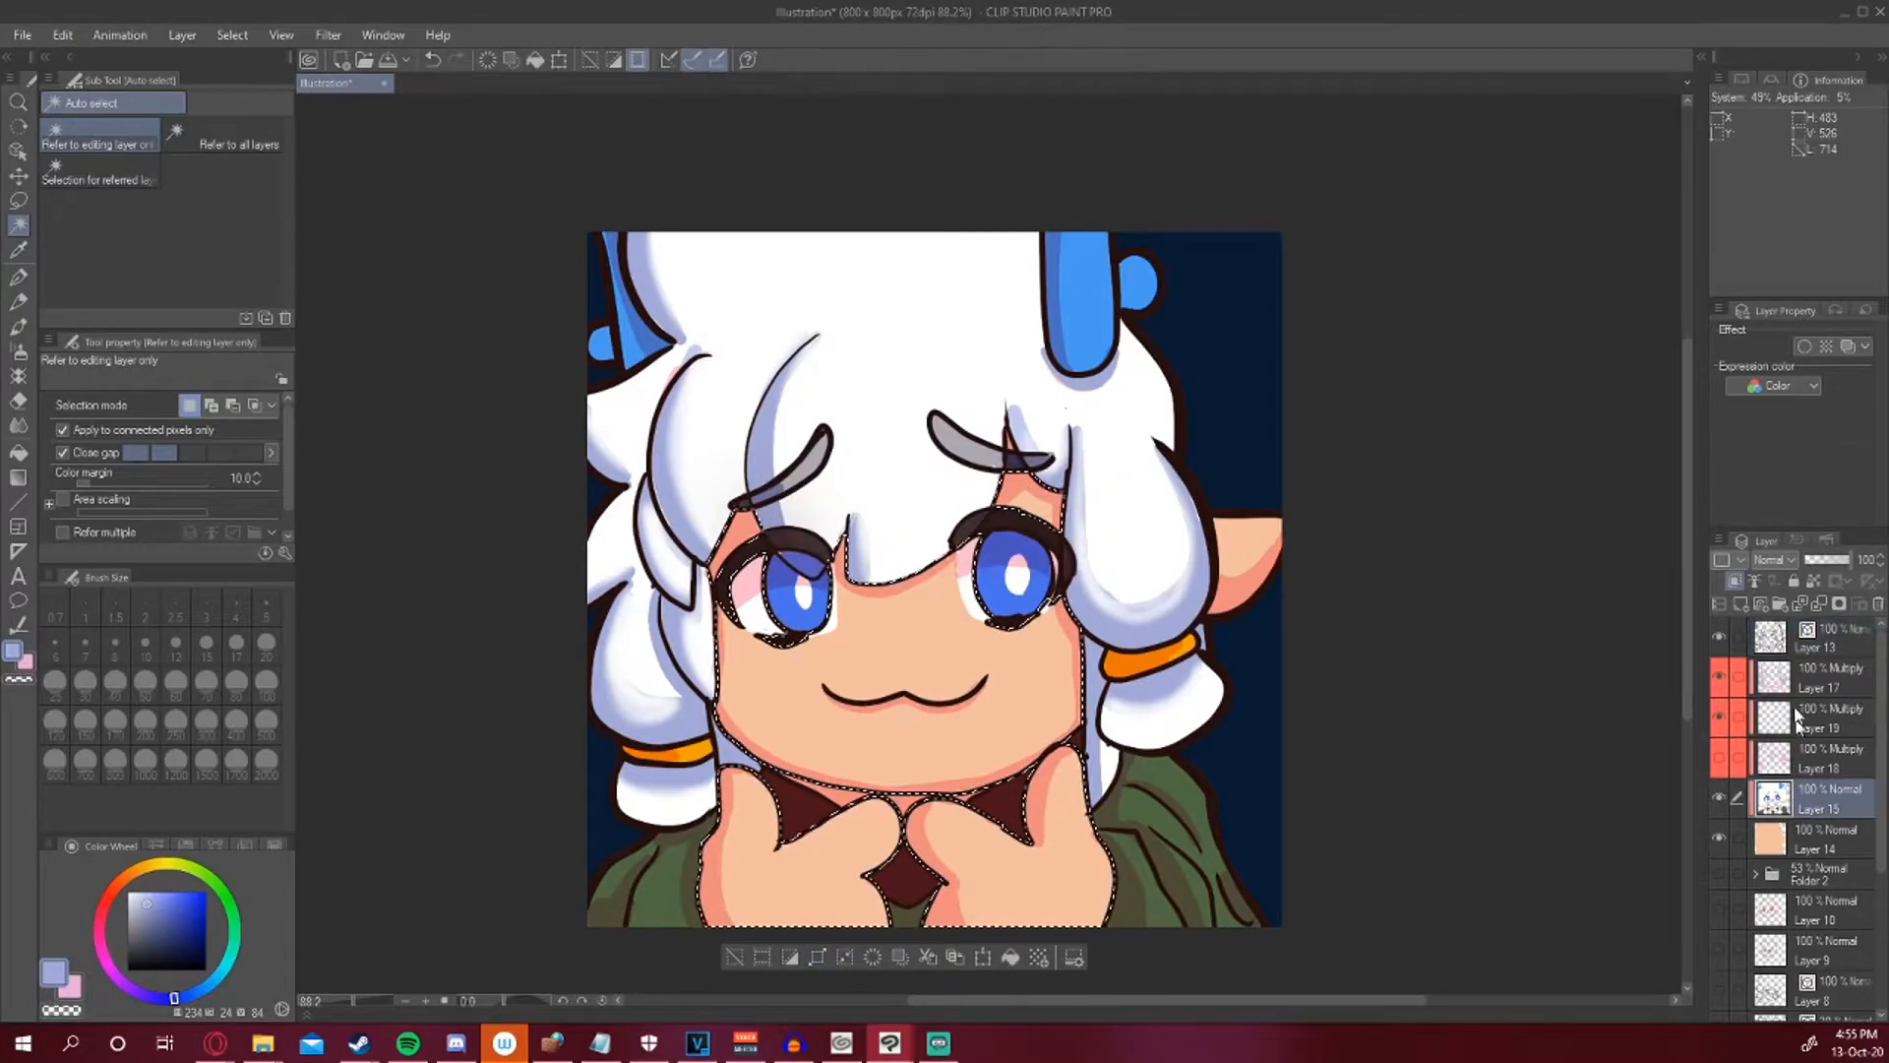
{"action": "left_click", "coordinate": [1821, 839]}
{"action": "left_click", "coordinate": [1740, 604]}
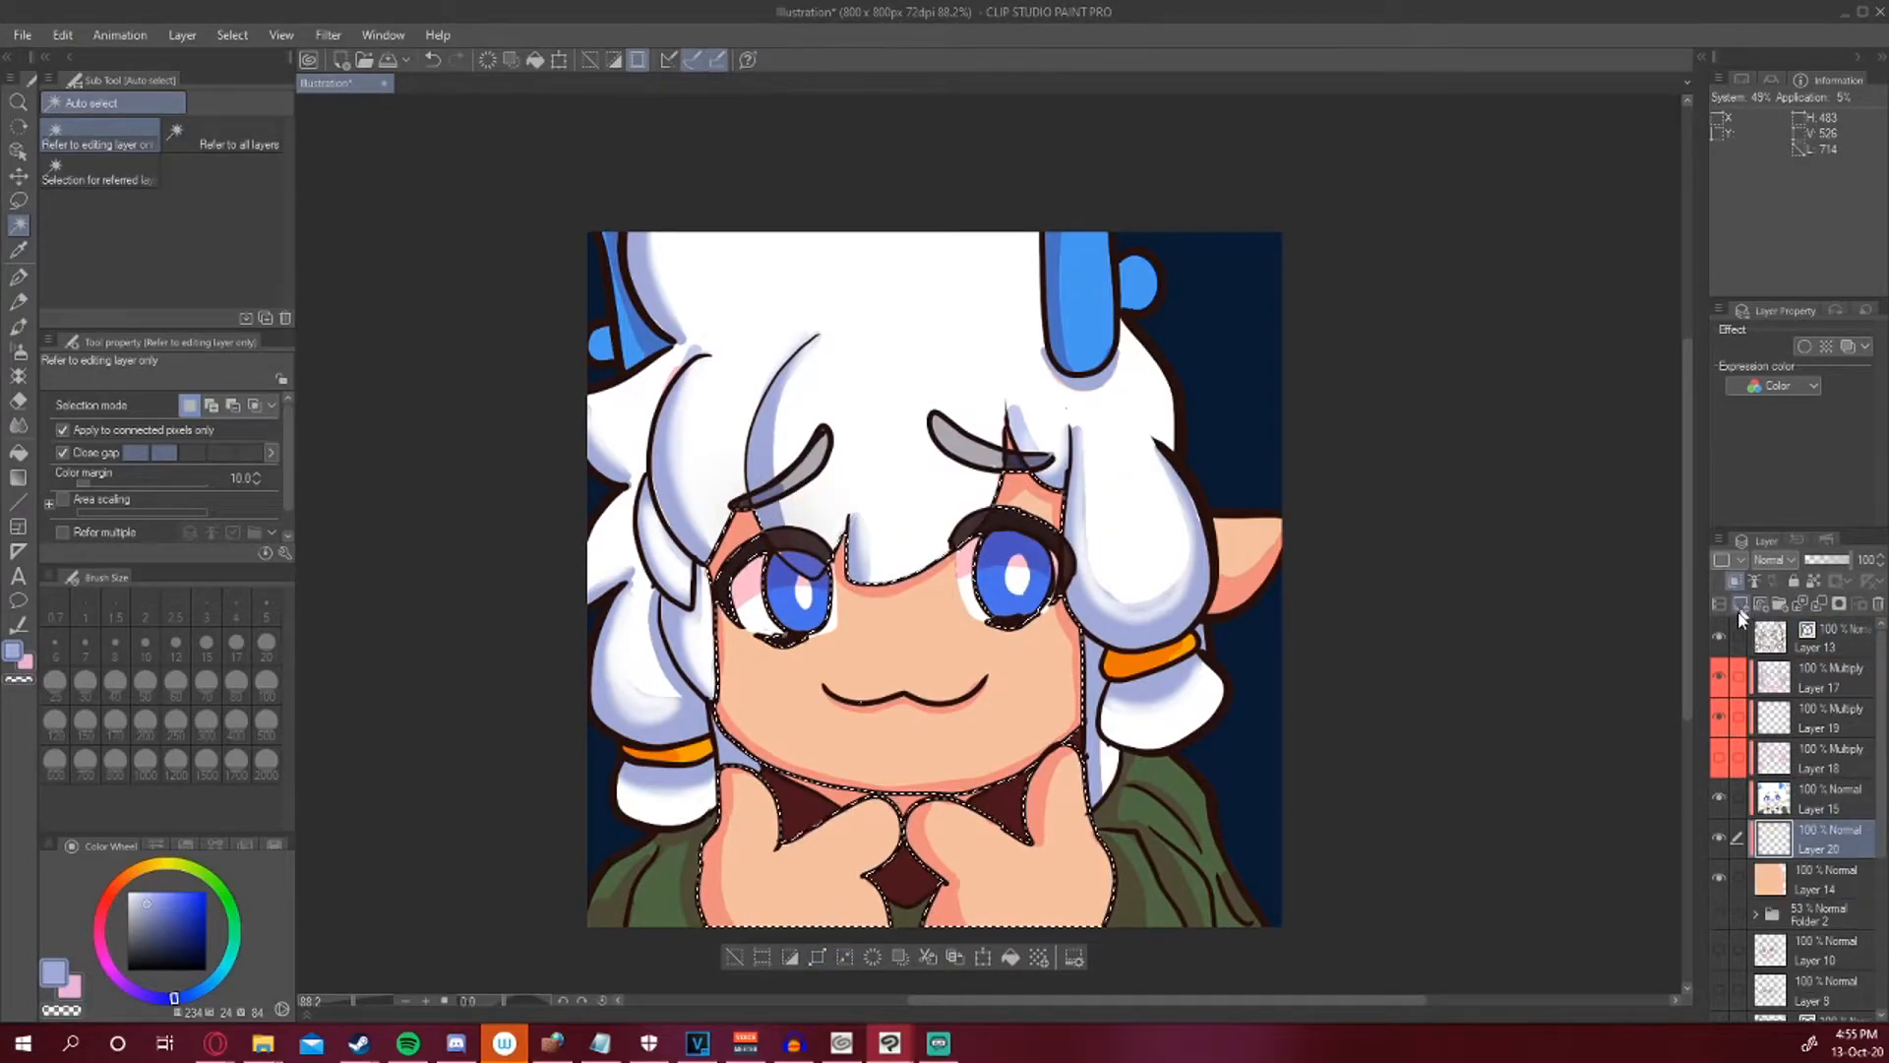
{"action": "left_click", "coordinate": [1752, 866]}
Airbrush a pale yellow glow over the selected skin on the new layer with the Soft airbrush at size 120.
{"action": "left_click", "coordinate": [18, 325]}
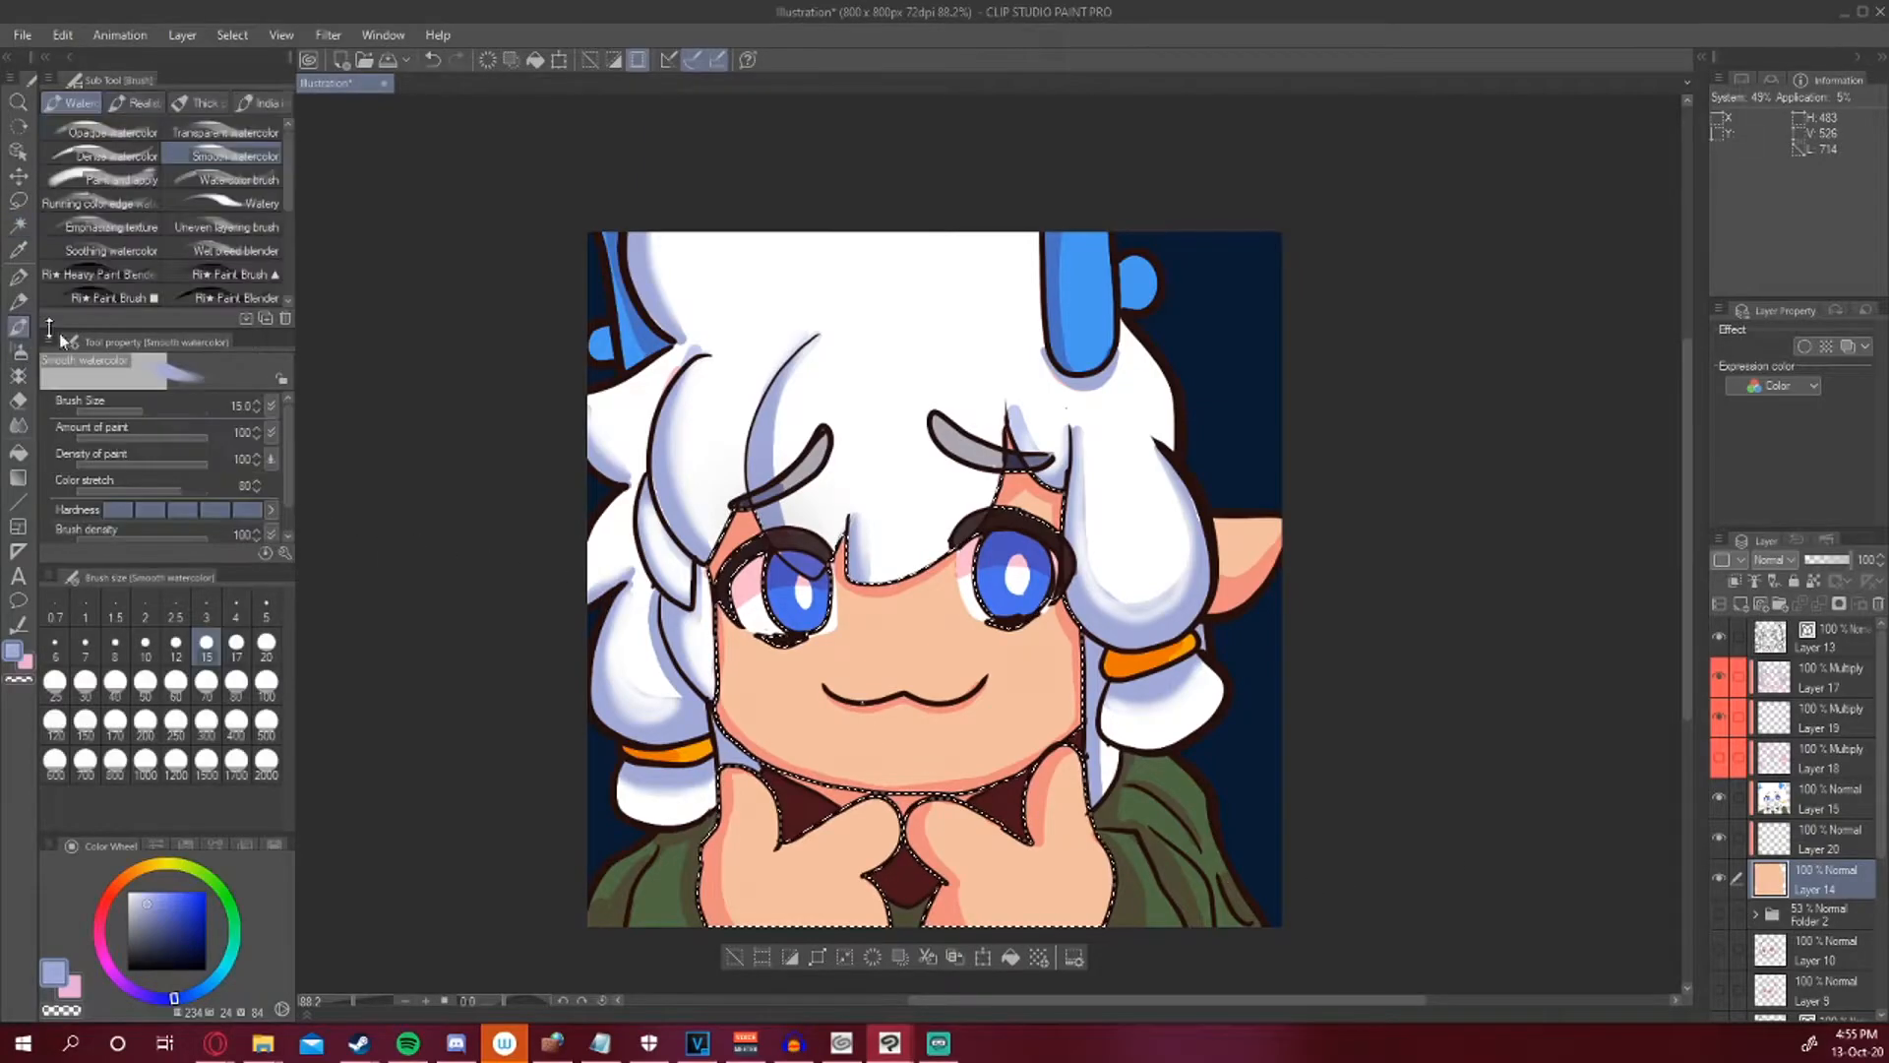
{"action": "left_click", "coordinate": [19, 302]}
{"action": "left_click", "coordinate": [18, 350]}
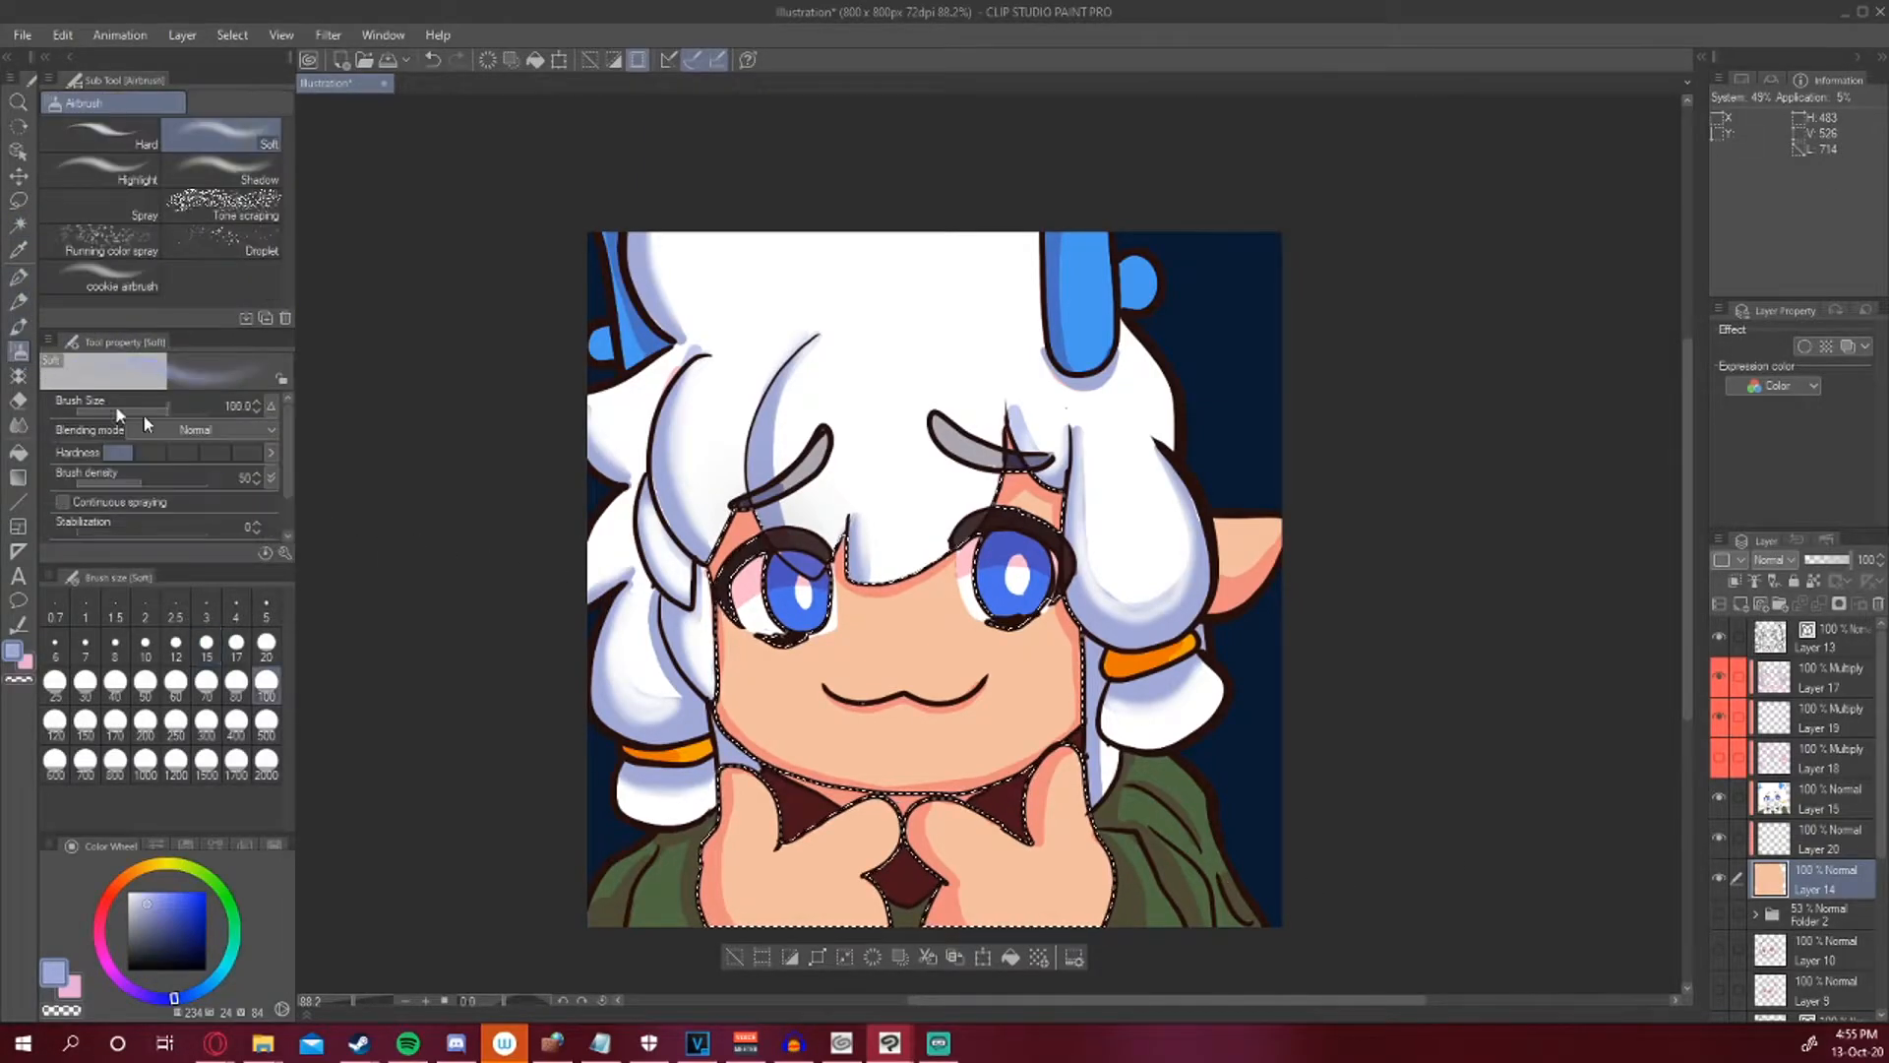
{"action": "left_click", "coordinate": [817, 646], "text": "alt"}
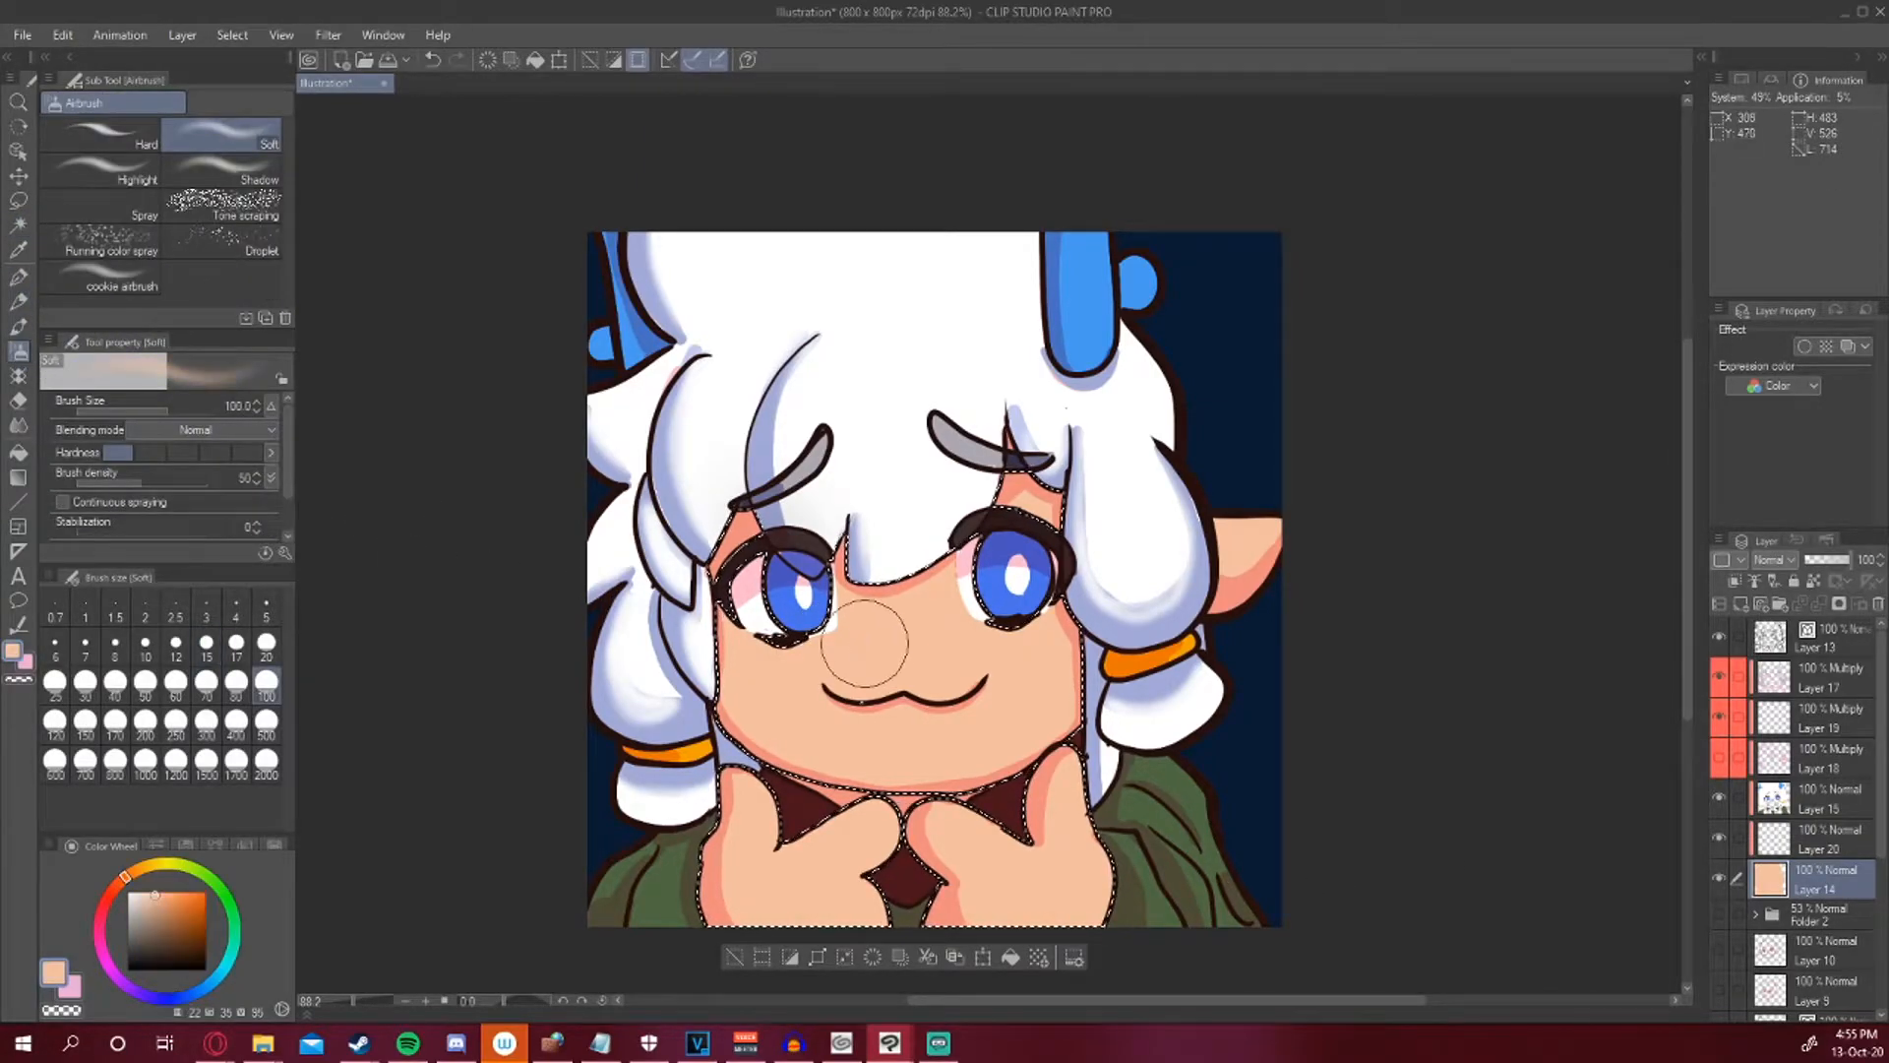
{"action": "left_click", "coordinate": [1768, 838]}
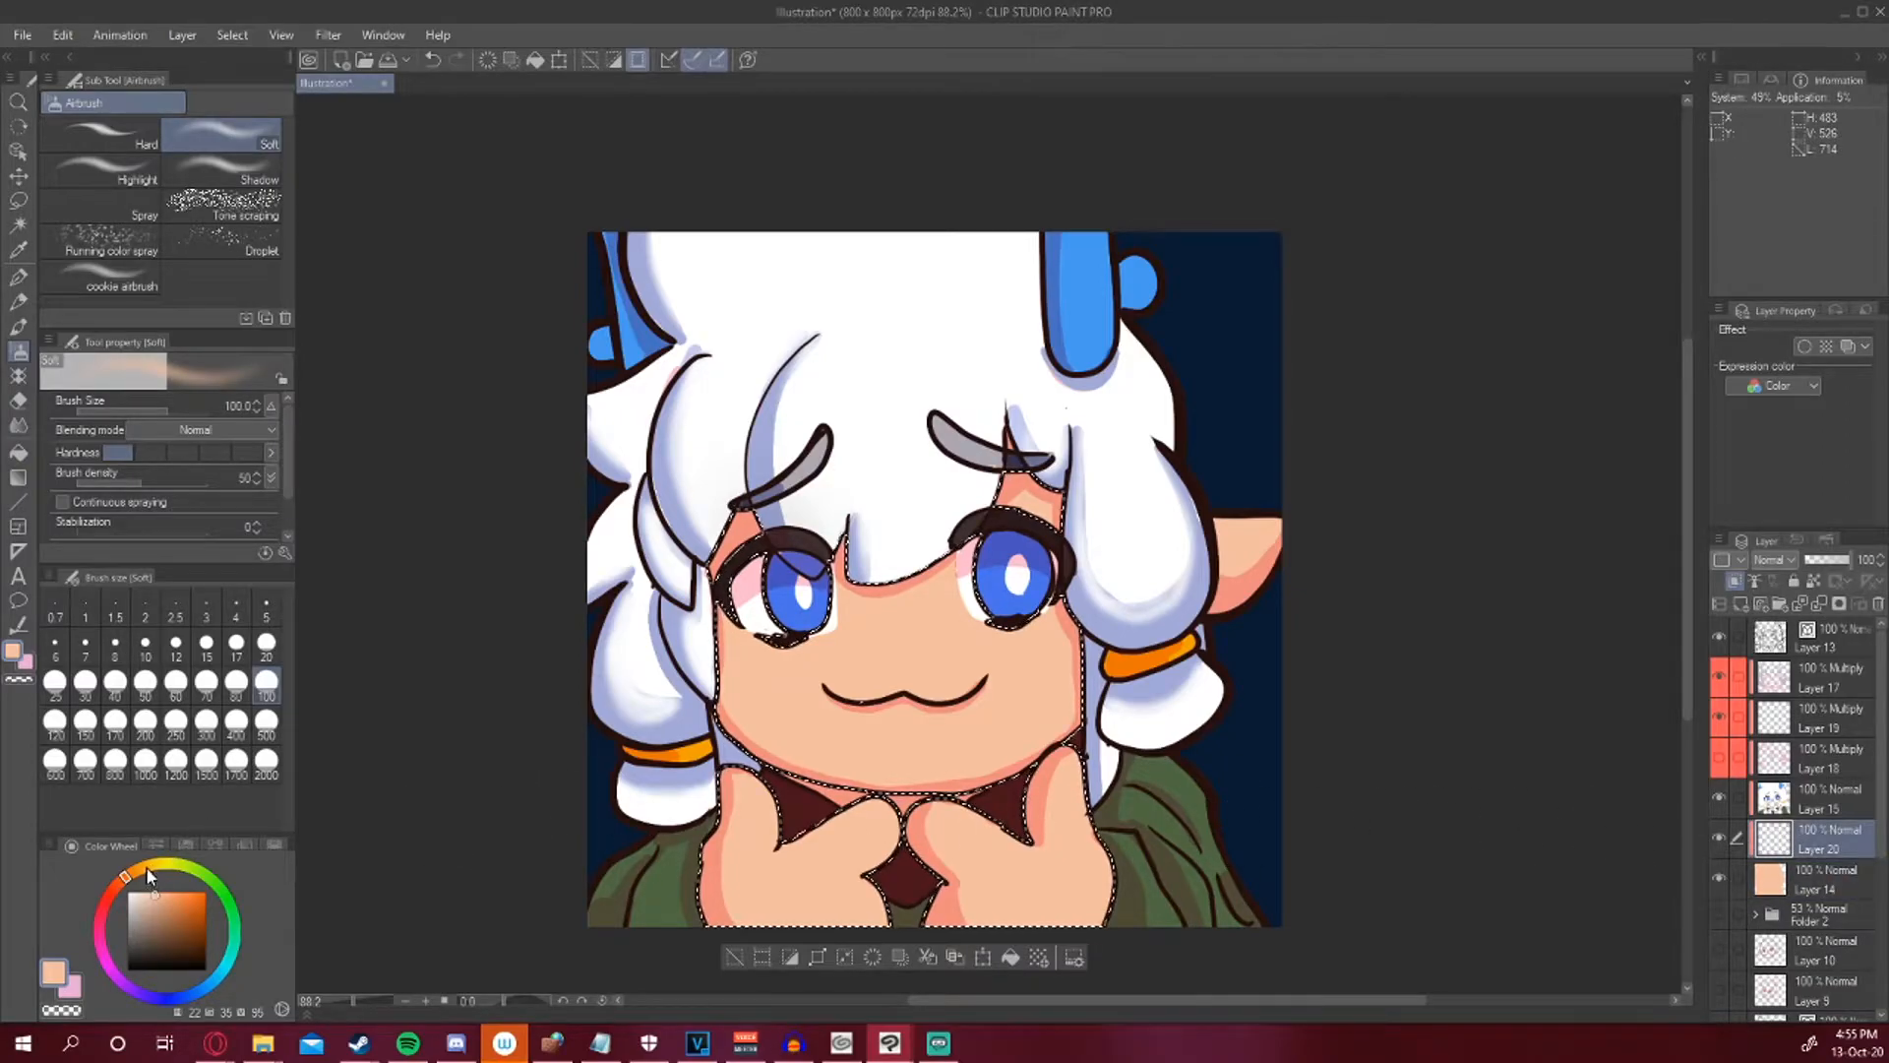
{"action": "left_click", "coordinate": [148, 865]}
{"action": "left_click", "coordinate": [155, 892]}
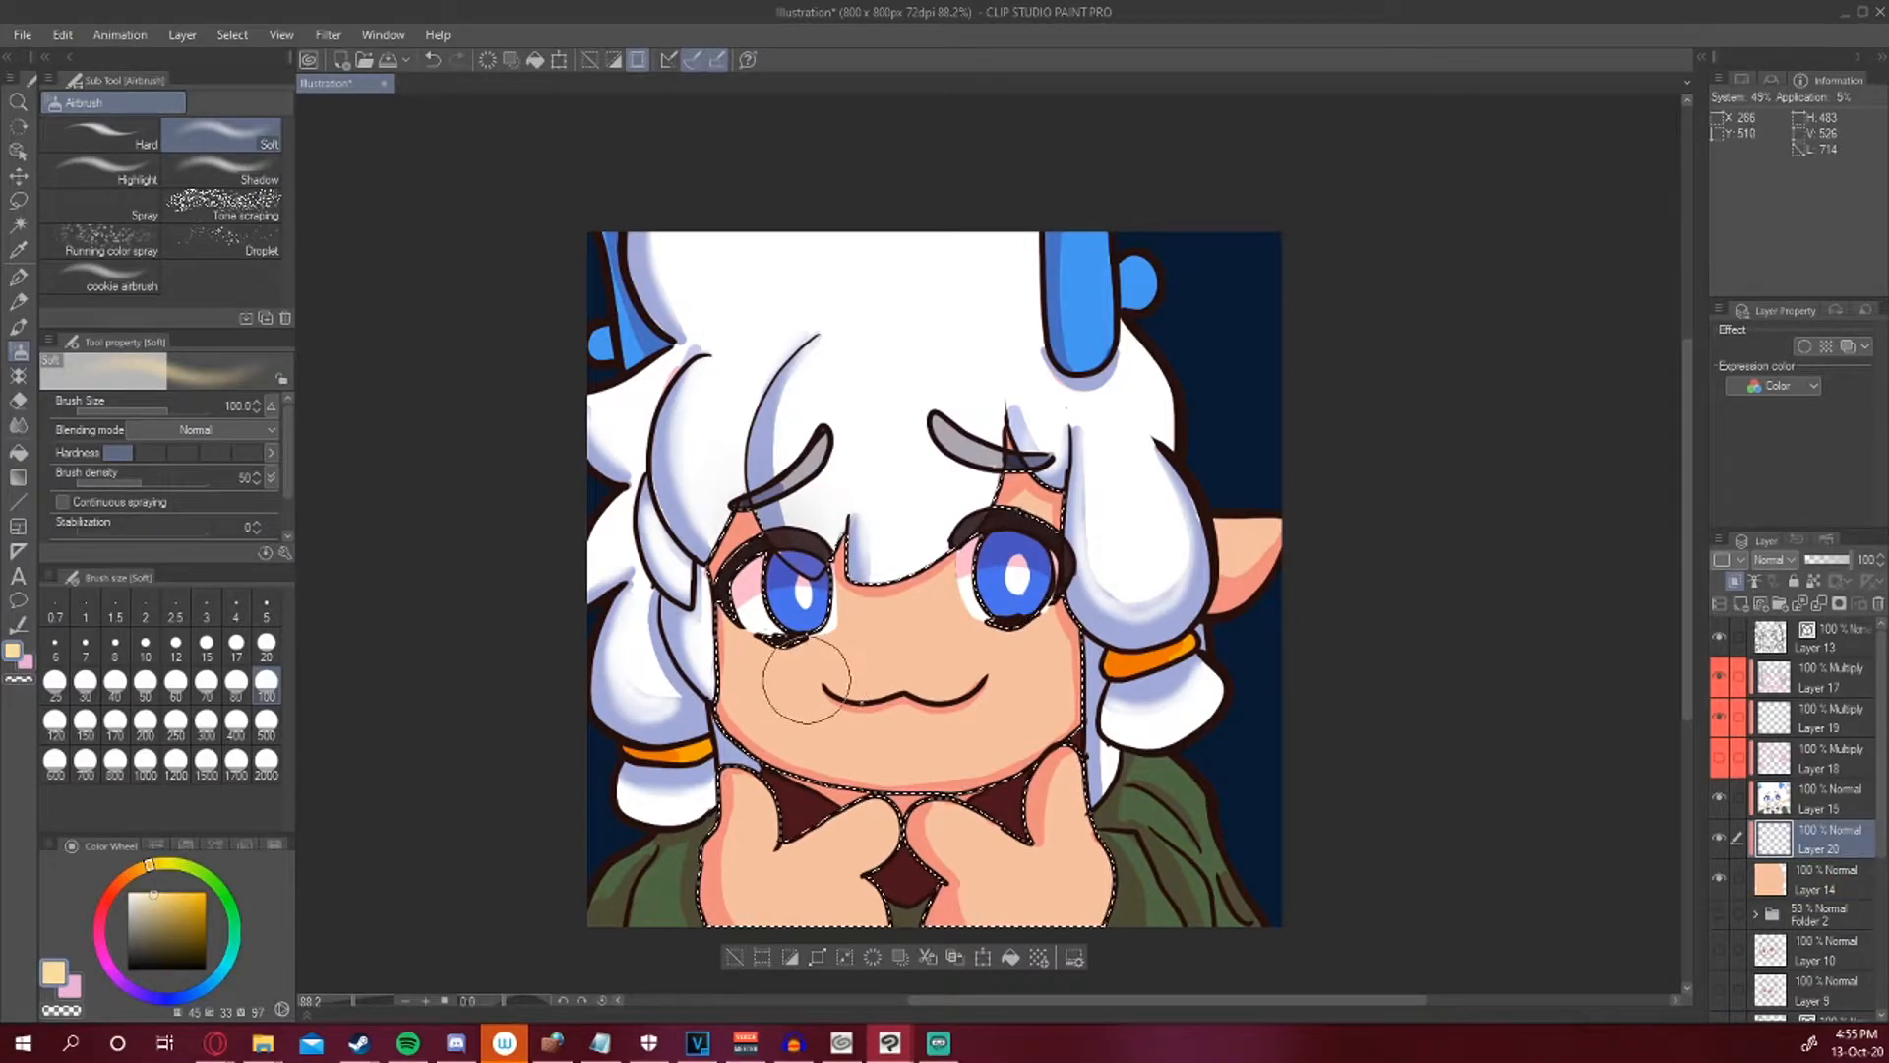
{"action": "left_click", "coordinate": [55, 722]}
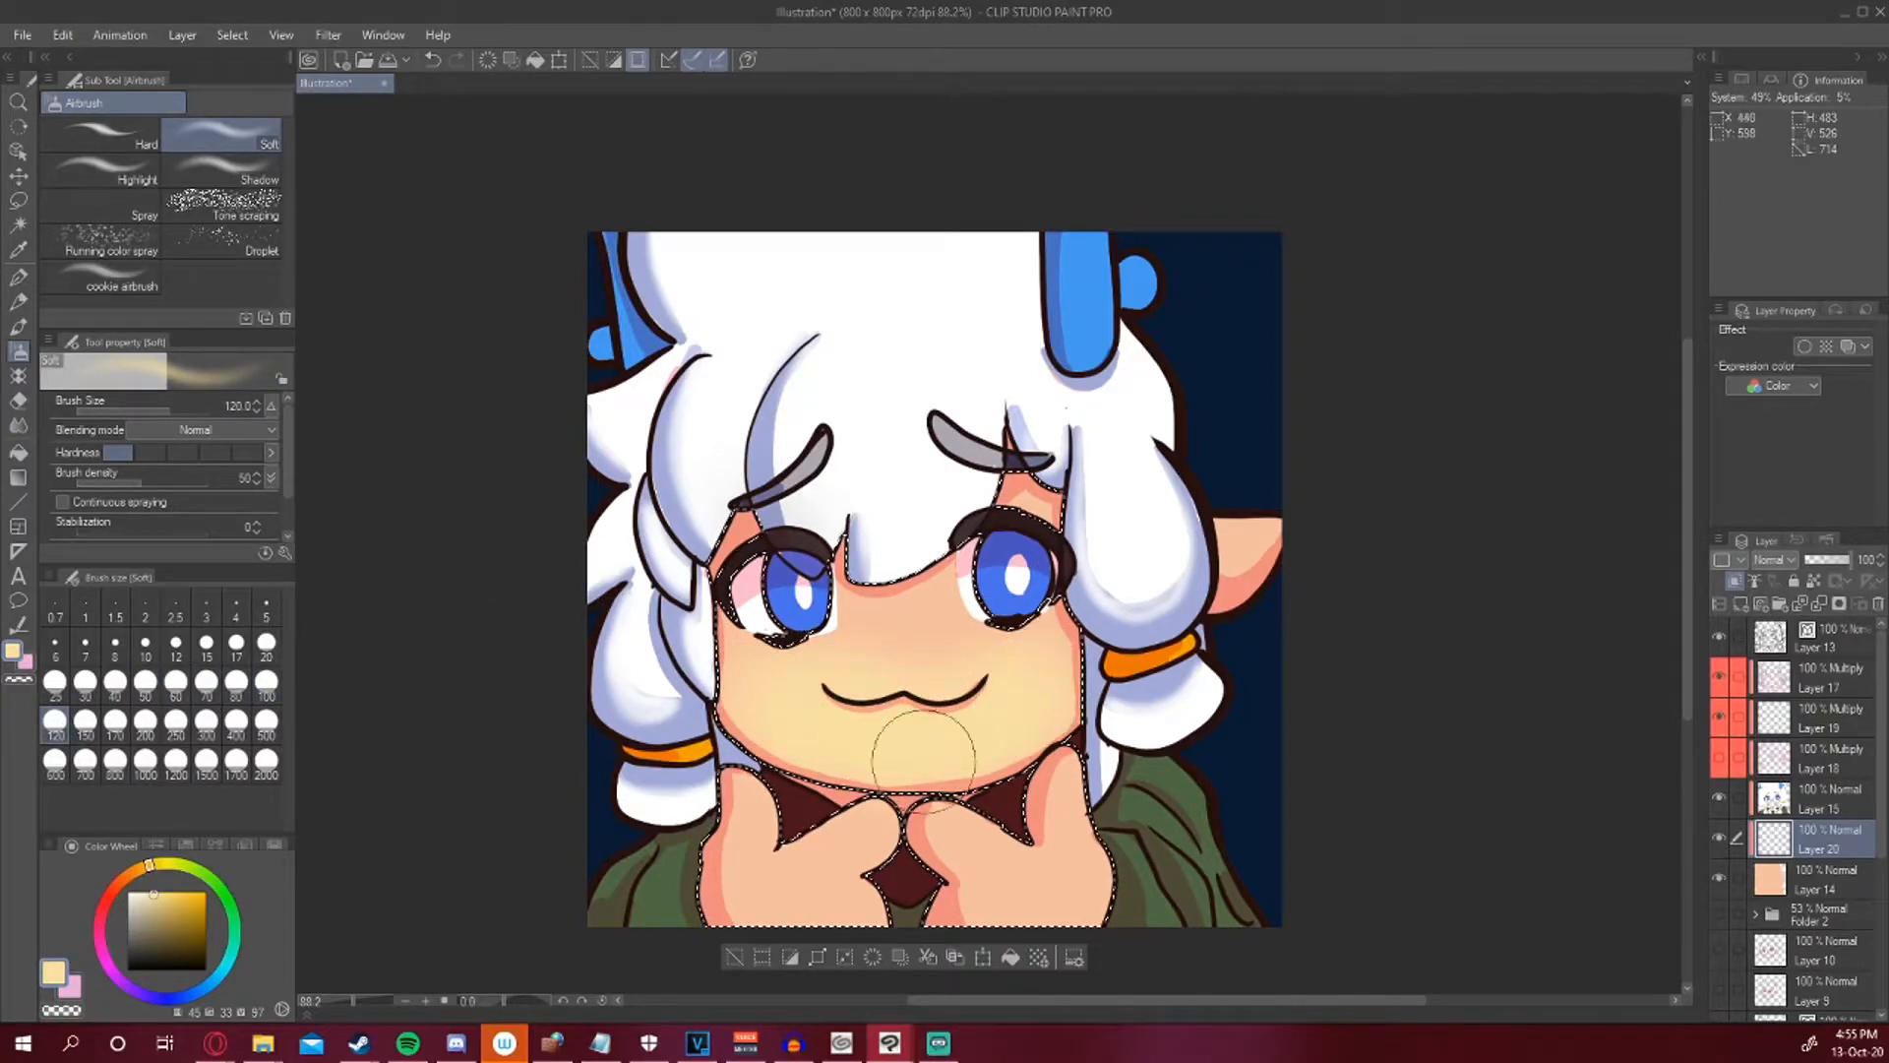
{"action": "key", "text": "ctrl+z"}
{"action": "left_click", "coordinate": [147, 890]}
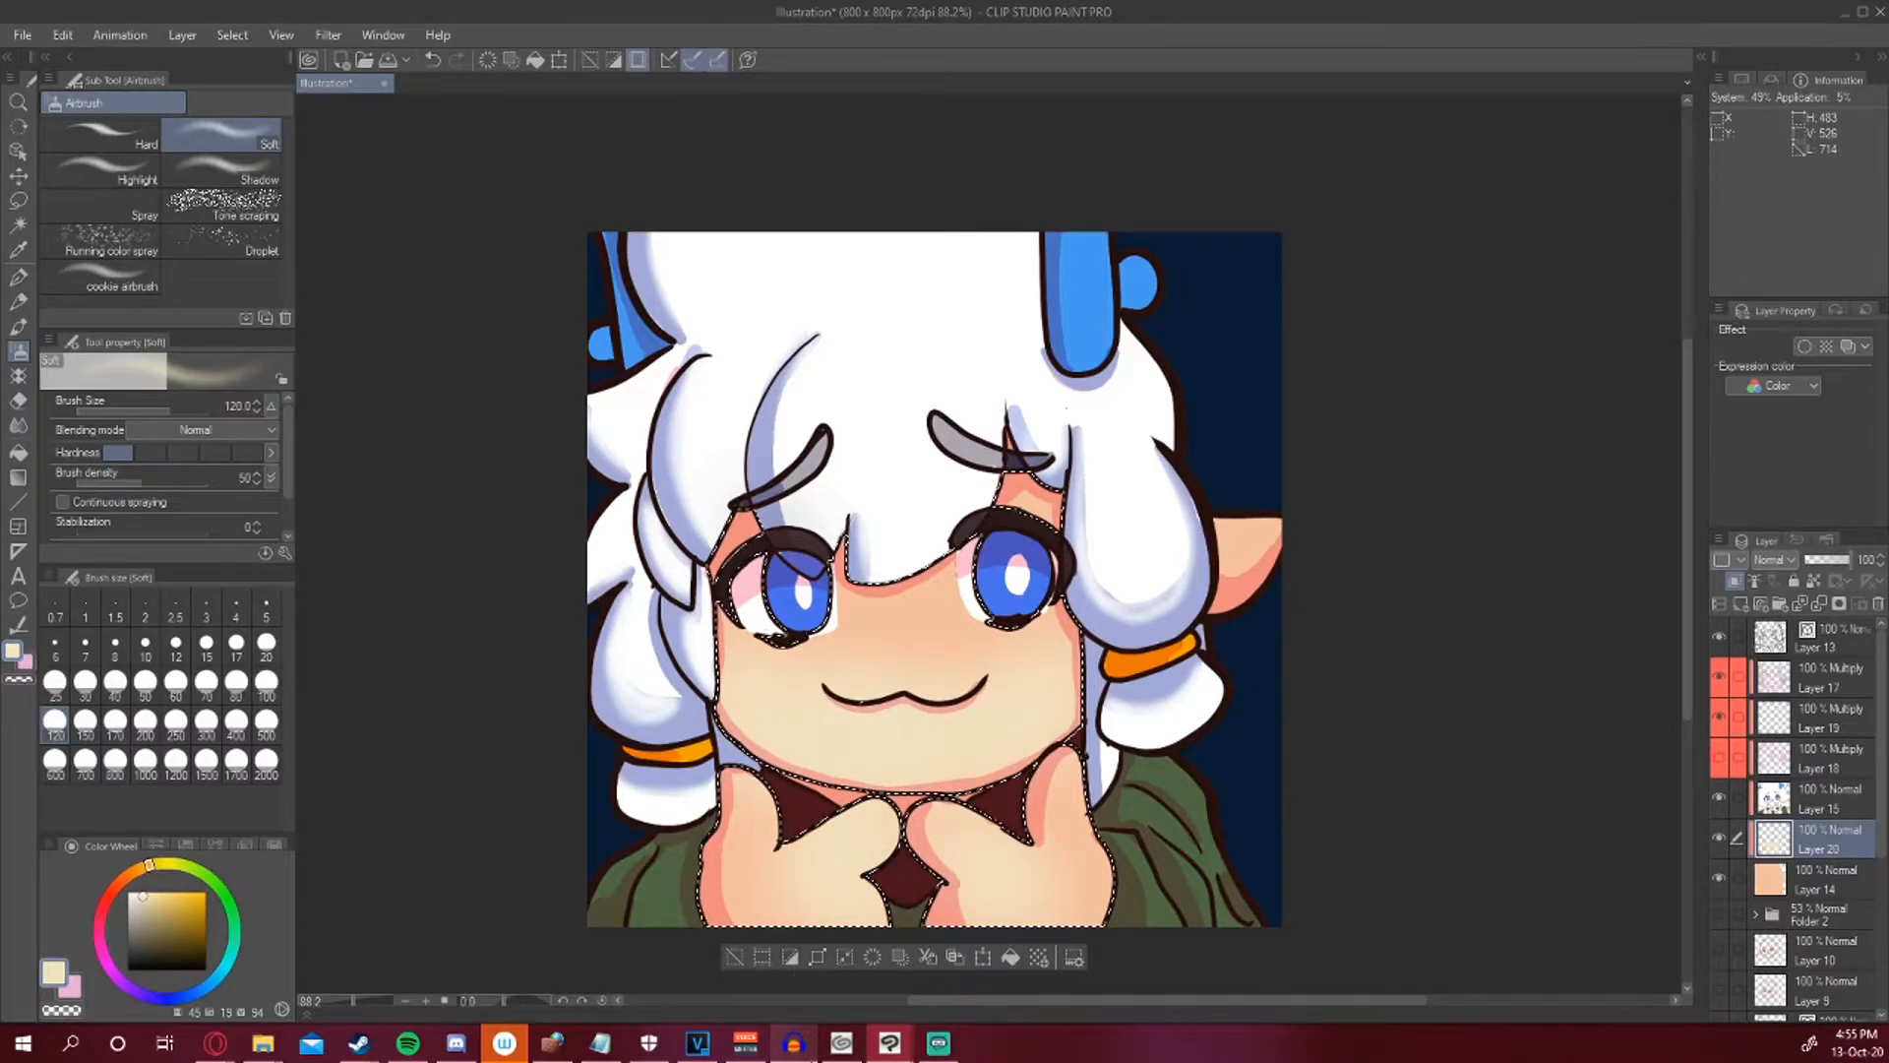
Add a new layer above the line art layer, tag it green and set its blending mode to Screen.
{"action": "left_click", "coordinate": [19, 278]}
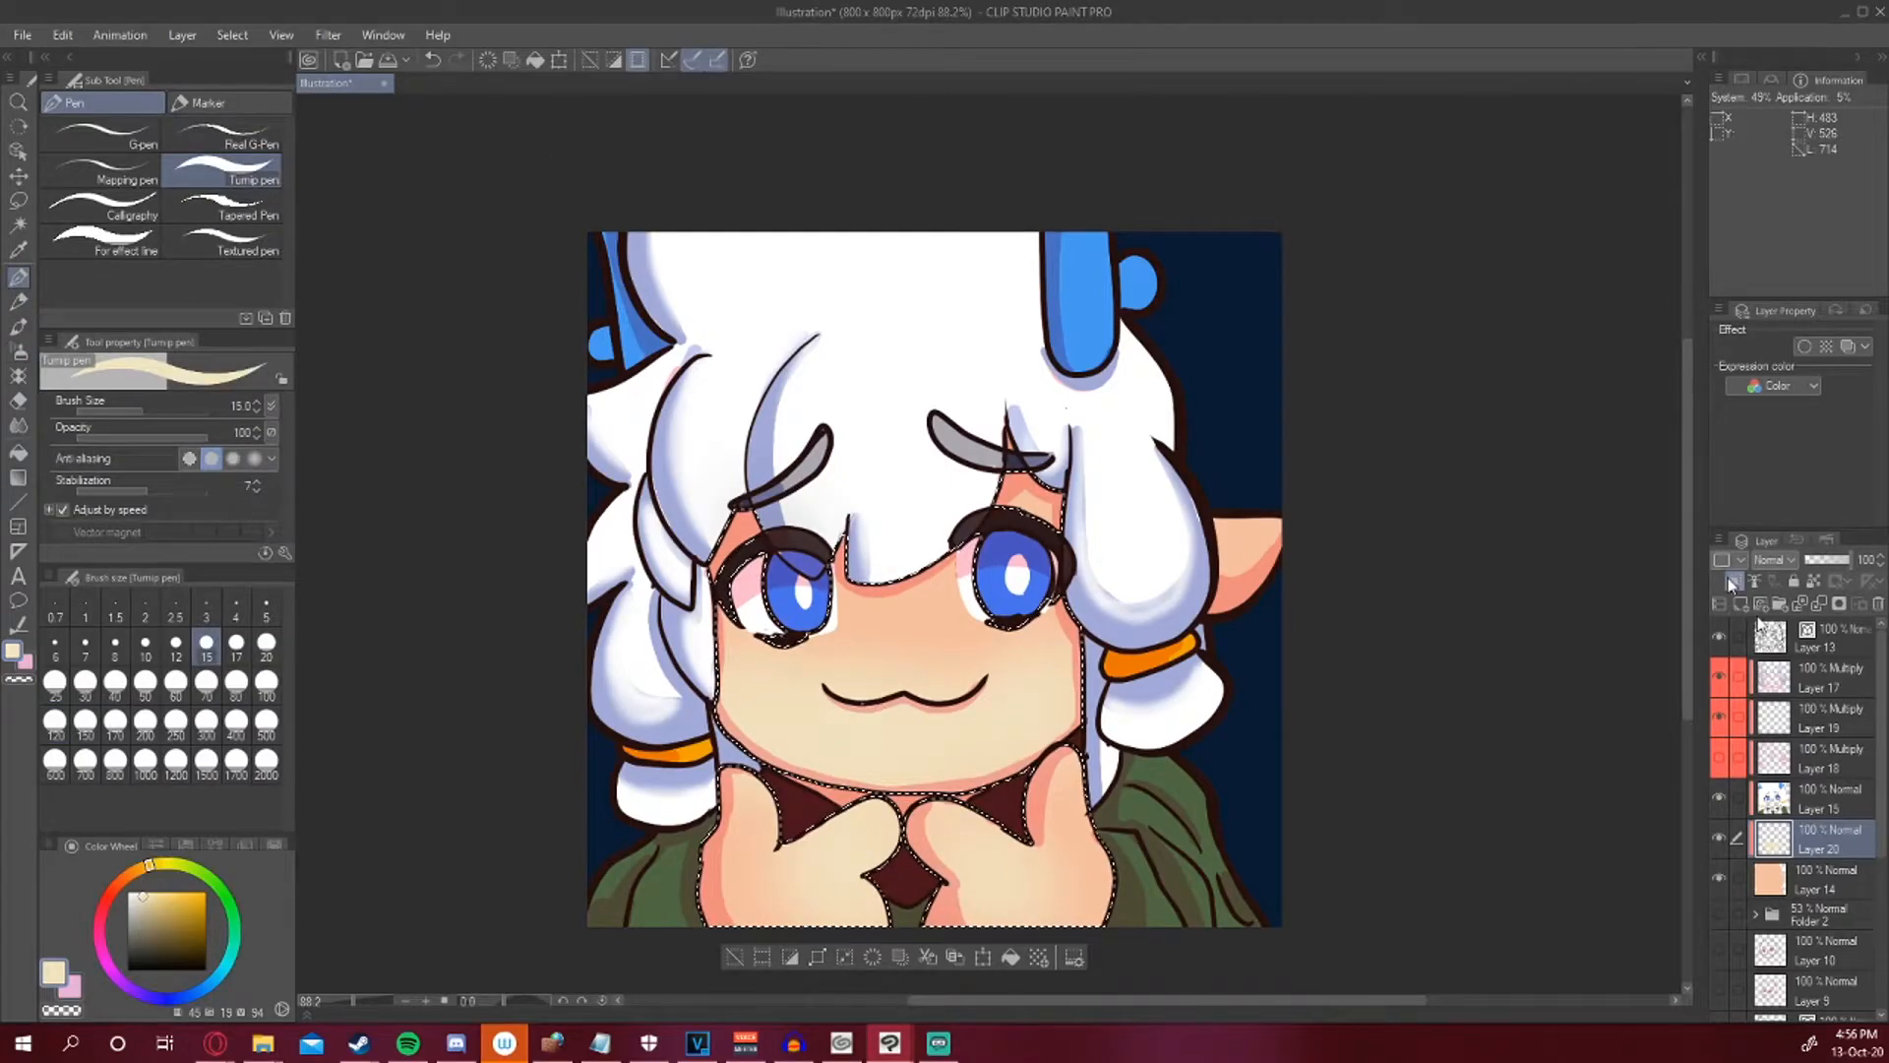
{"action": "left_click", "coordinate": [1789, 802]}
{"action": "left_click", "coordinate": [1742, 602]}
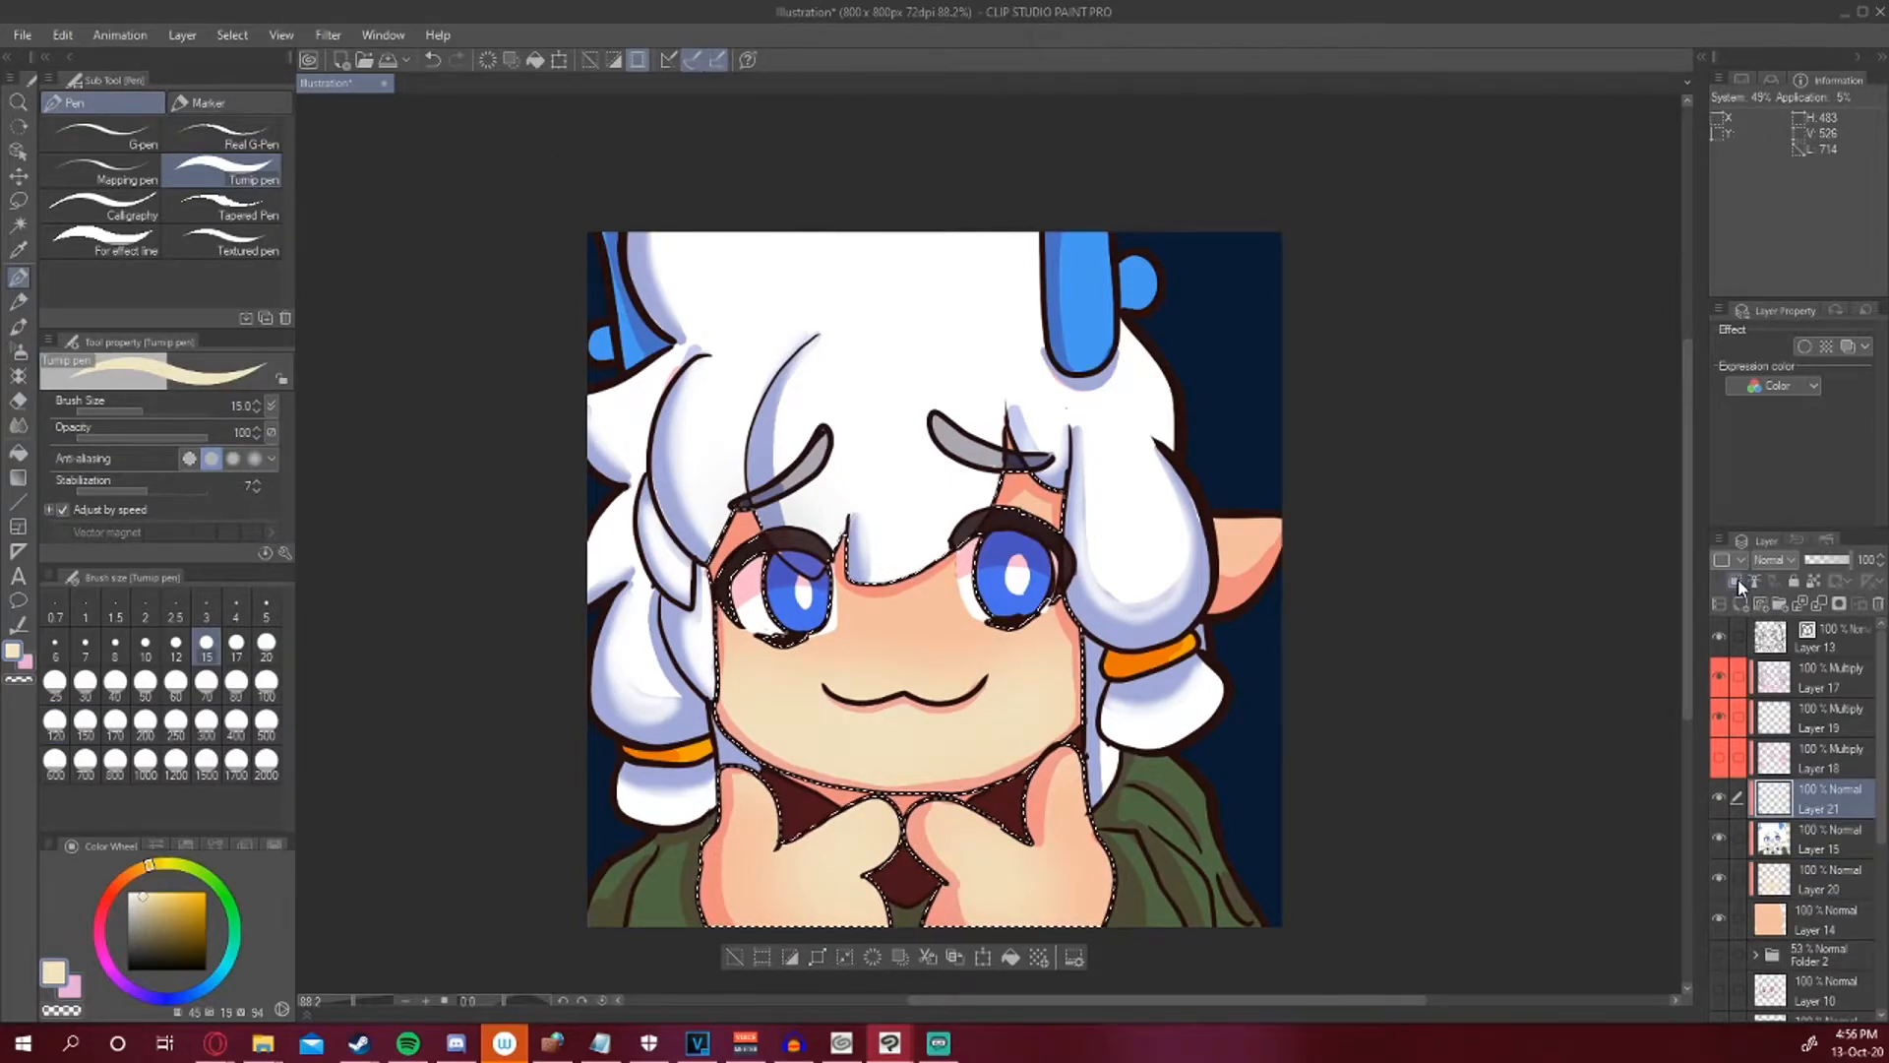
{"action": "left_click", "coordinate": [1739, 558]}
{"action": "left_click", "coordinate": [1748, 670]}
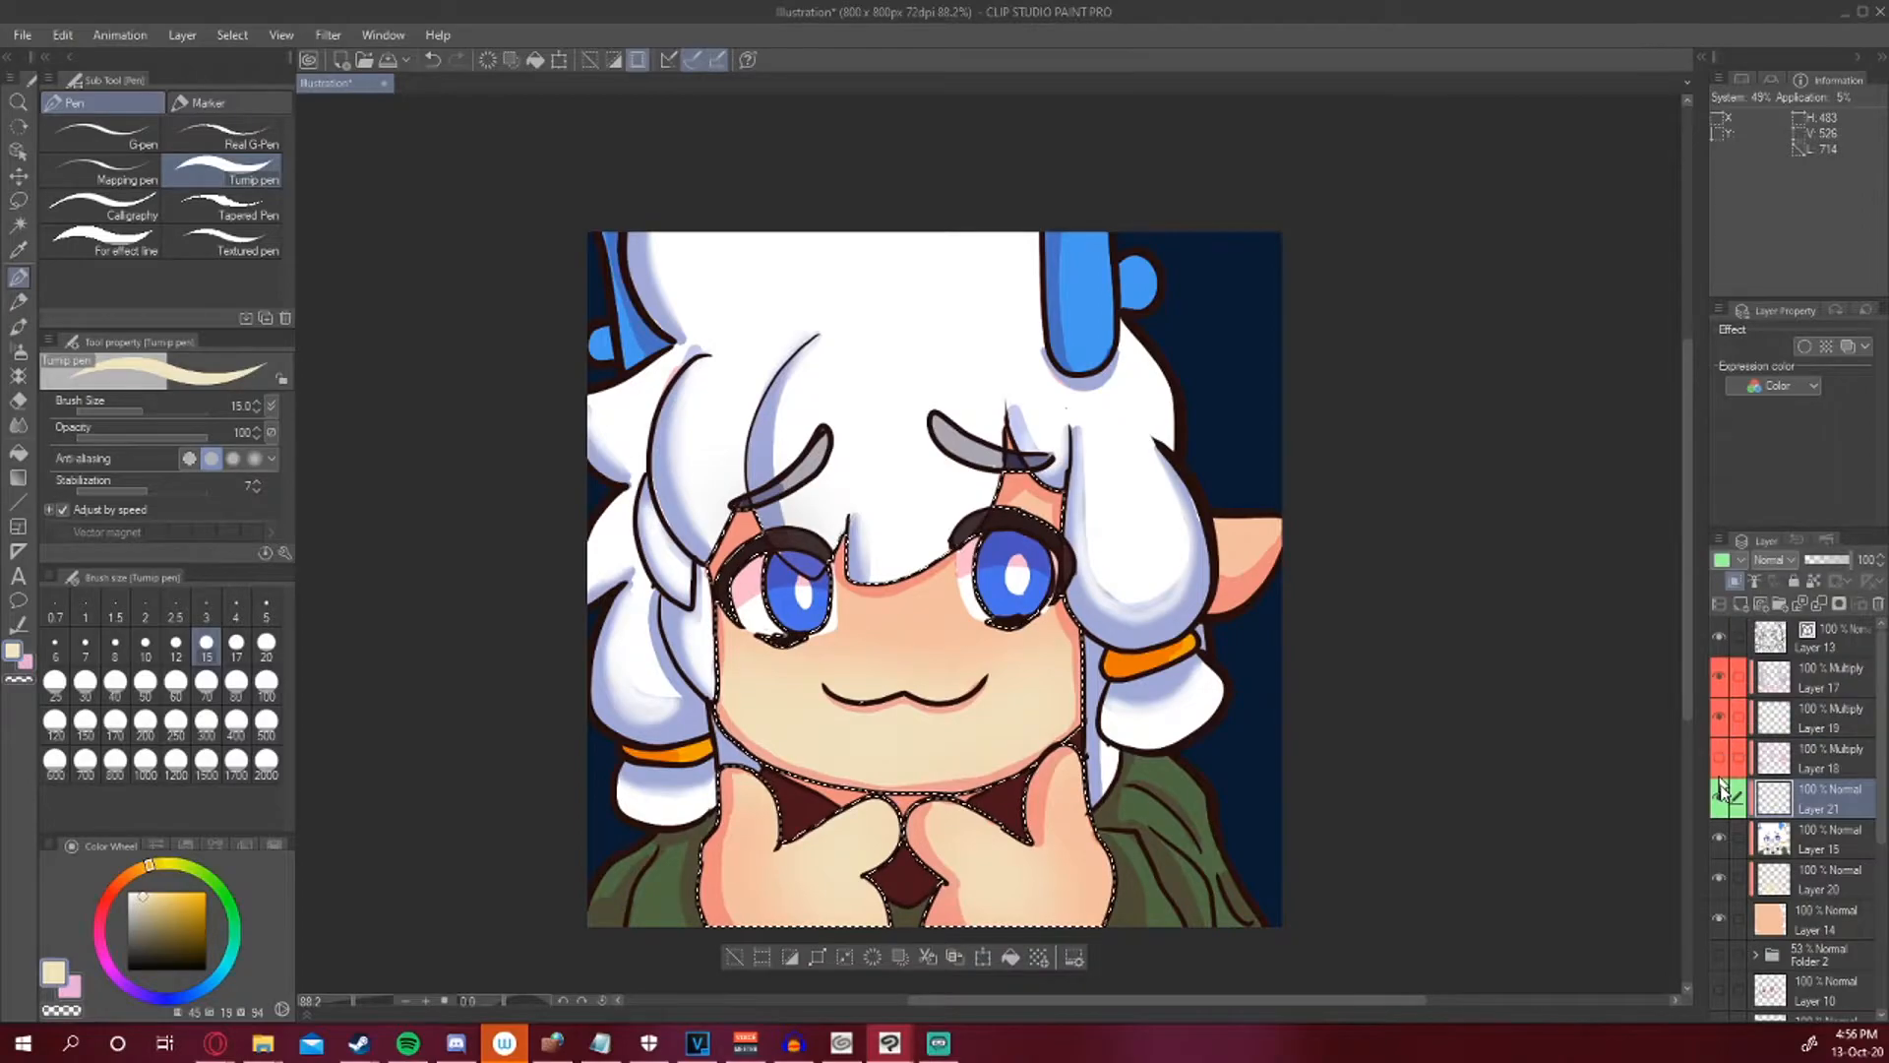
{"action": "left_click", "coordinate": [1771, 559]}
{"action": "left_click", "coordinate": [1776, 166]}
Clear the selection and paint pale green highlights along the jacket folds with a size 10 pen on the Screen layer.
{"action": "left_click", "coordinate": [146, 650]}
{"action": "left_click", "coordinate": [131, 890]}
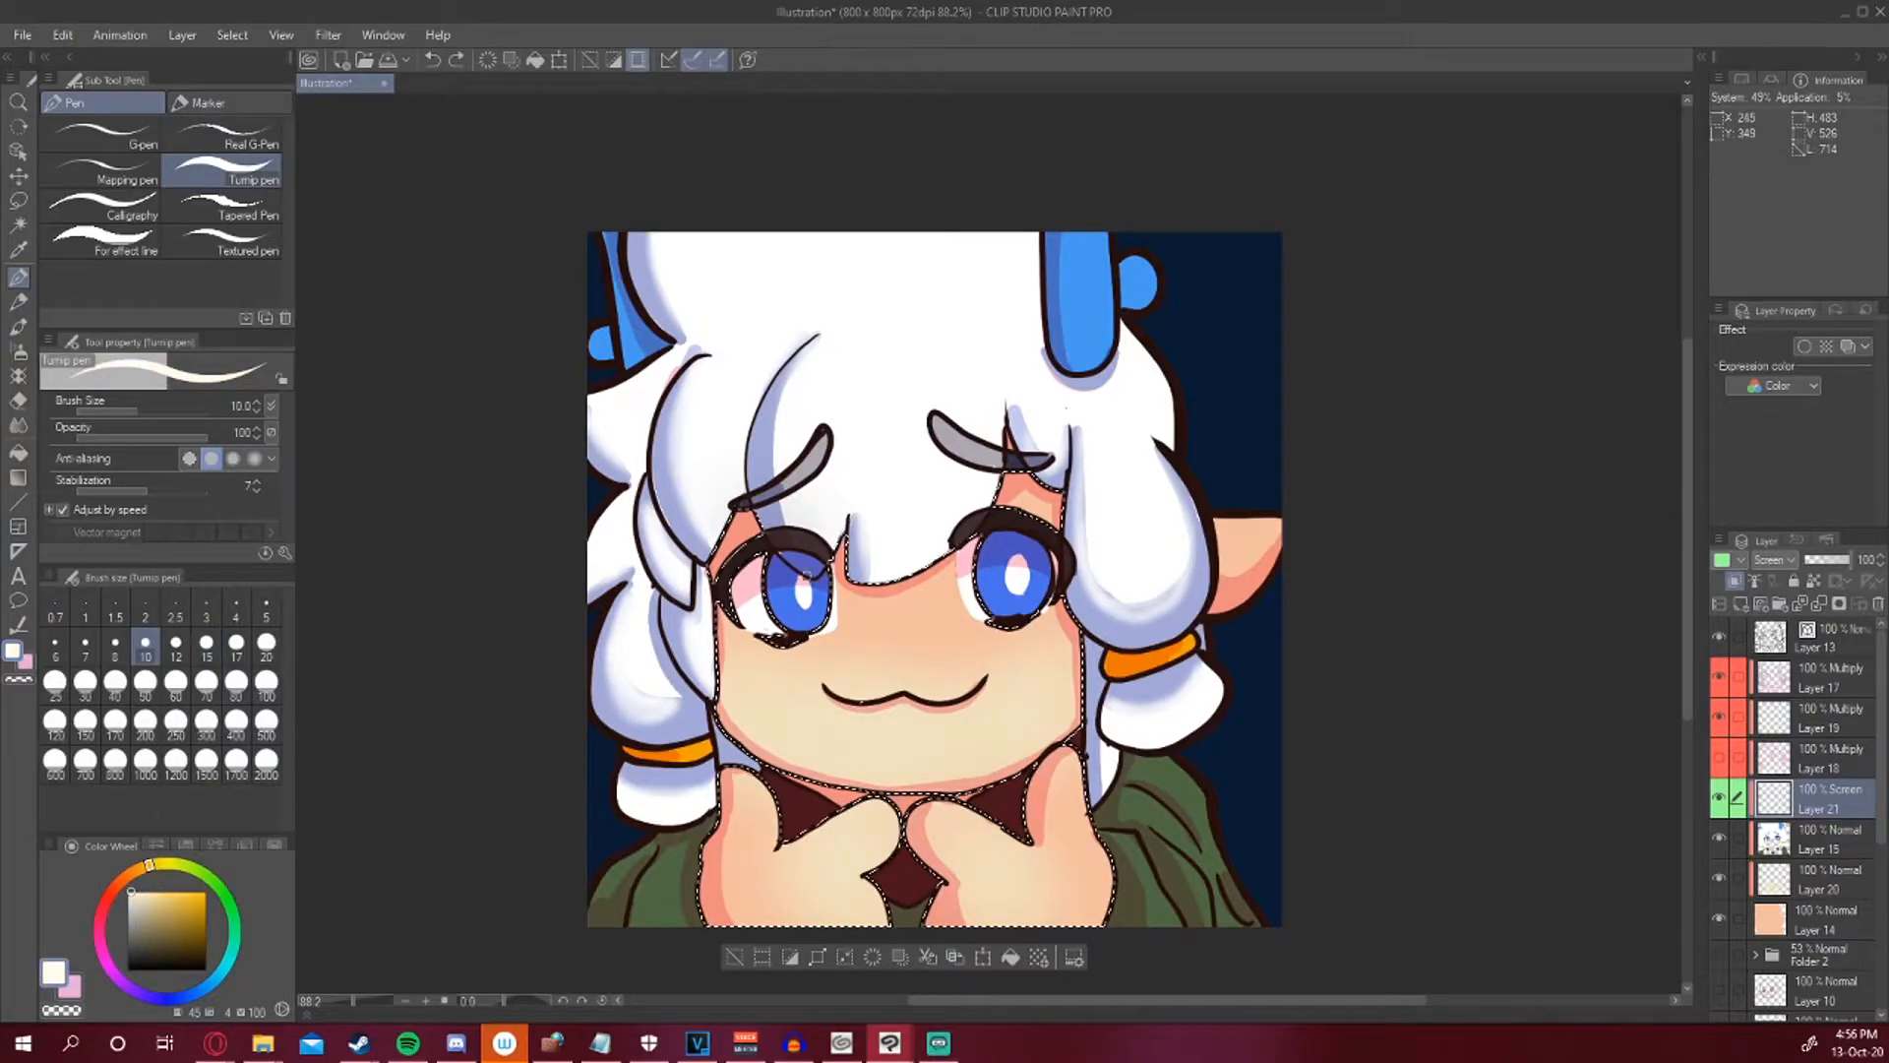
{"action": "left_click_drag", "start_coordinate": [734, 672], "coordinate": [766, 668]}
{"action": "left_click", "coordinate": [735, 957]}
{"action": "left_click", "coordinate": [656, 880], "text": "alt"}
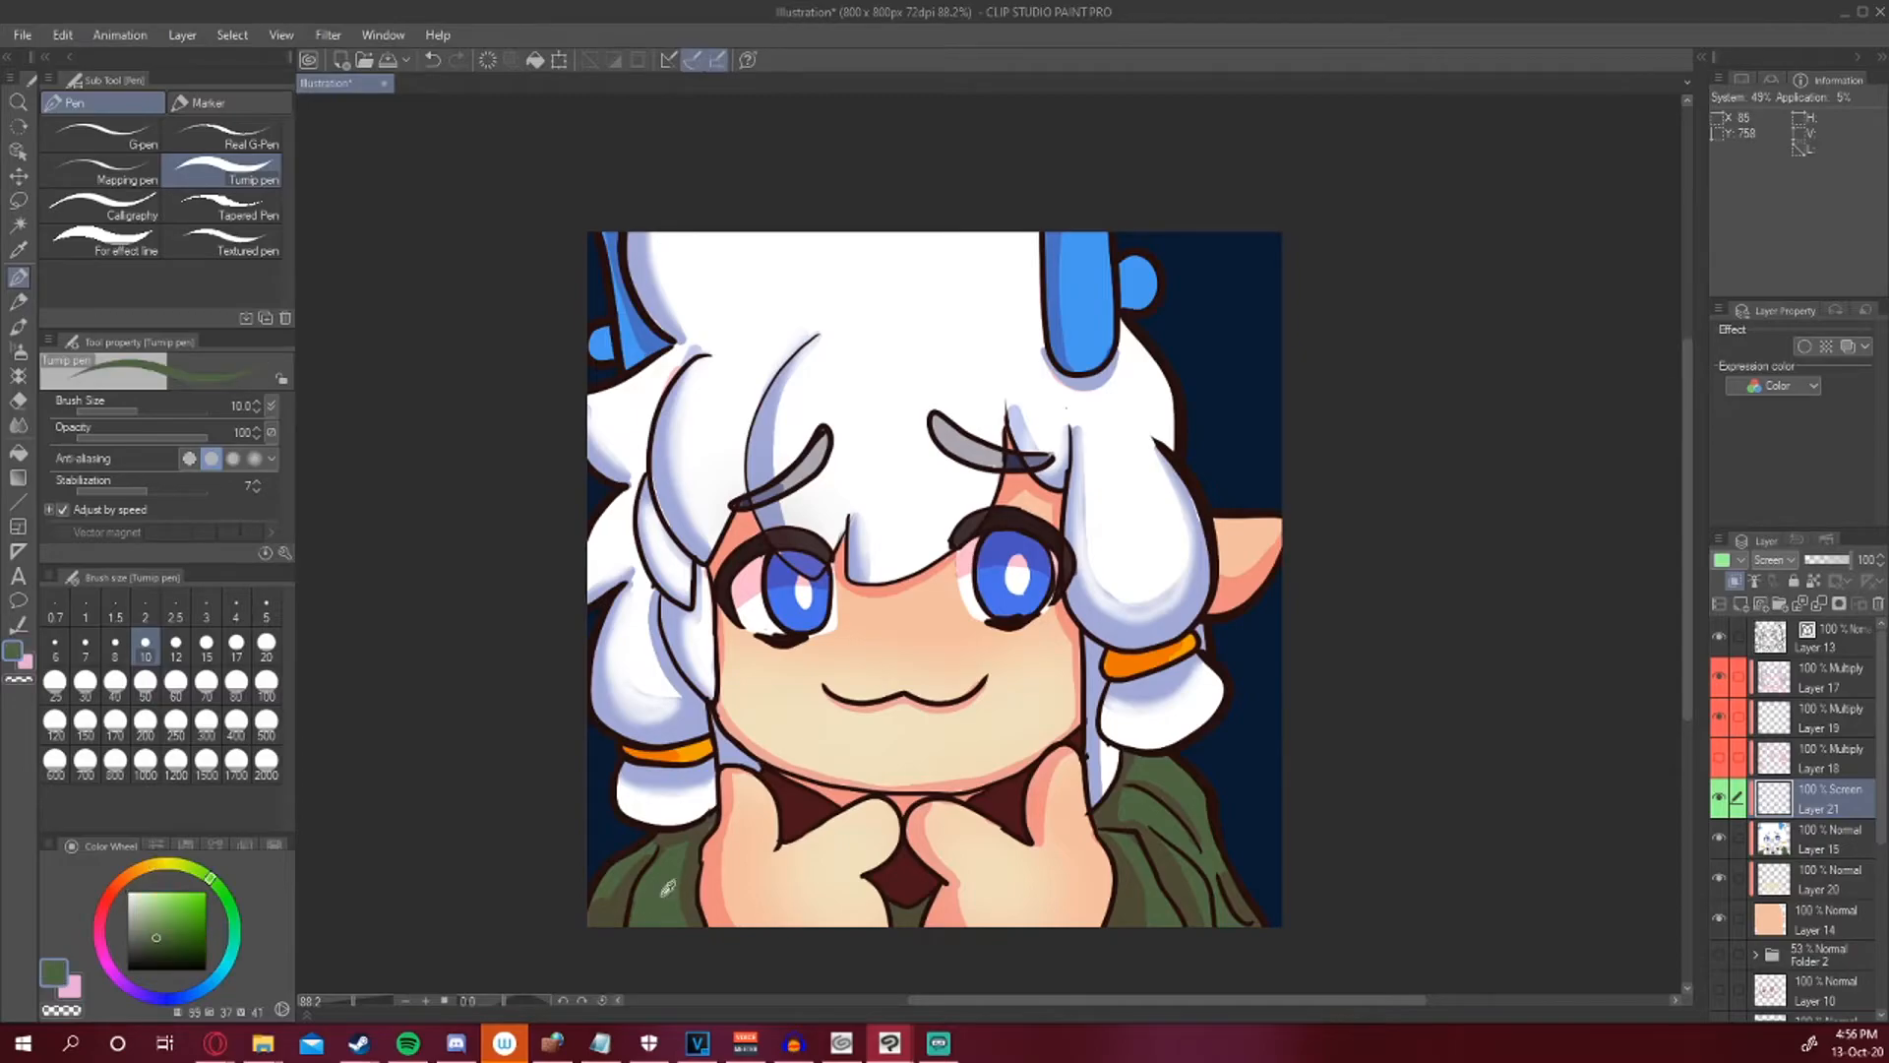
{"action": "left_click", "coordinate": [170, 926]}
{"action": "left_click_drag", "start_coordinate": [190, 868], "coordinate": [207, 849]}
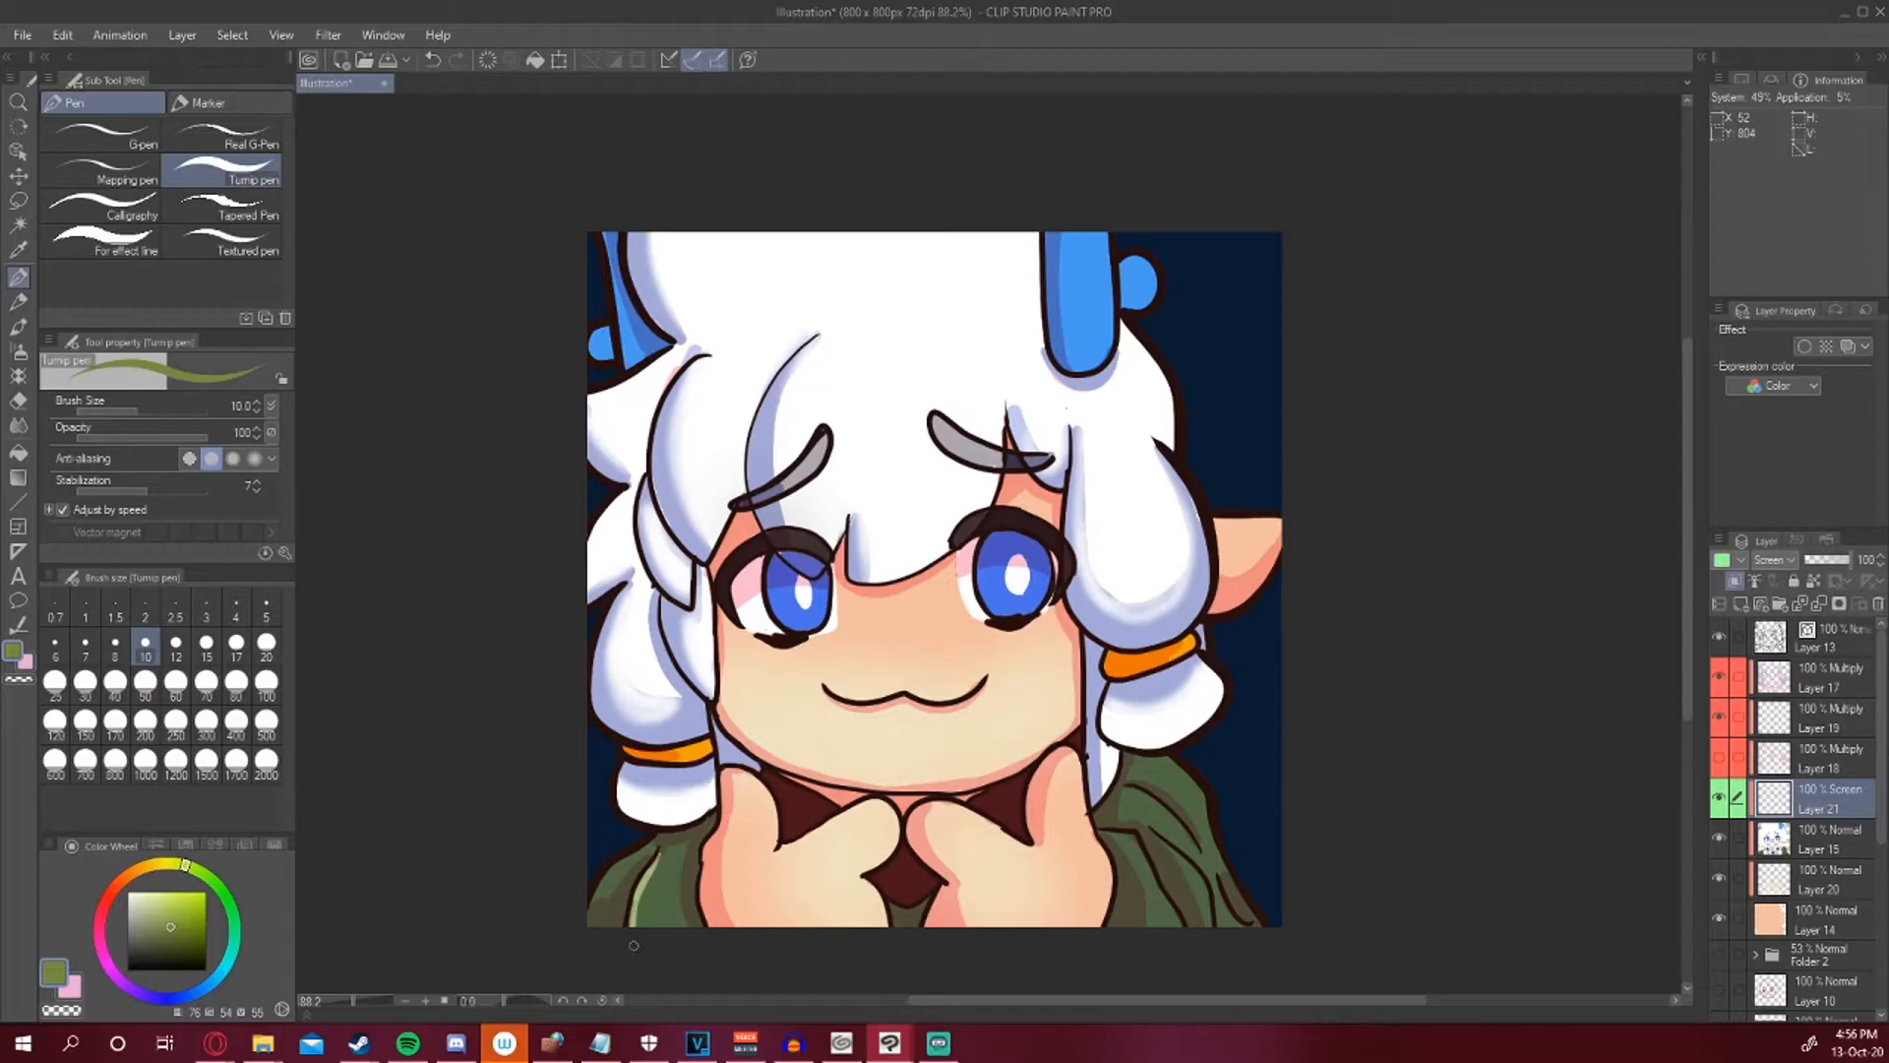
{"action": "left_click_drag", "start_coordinate": [649, 868], "coordinate": [643, 925]}
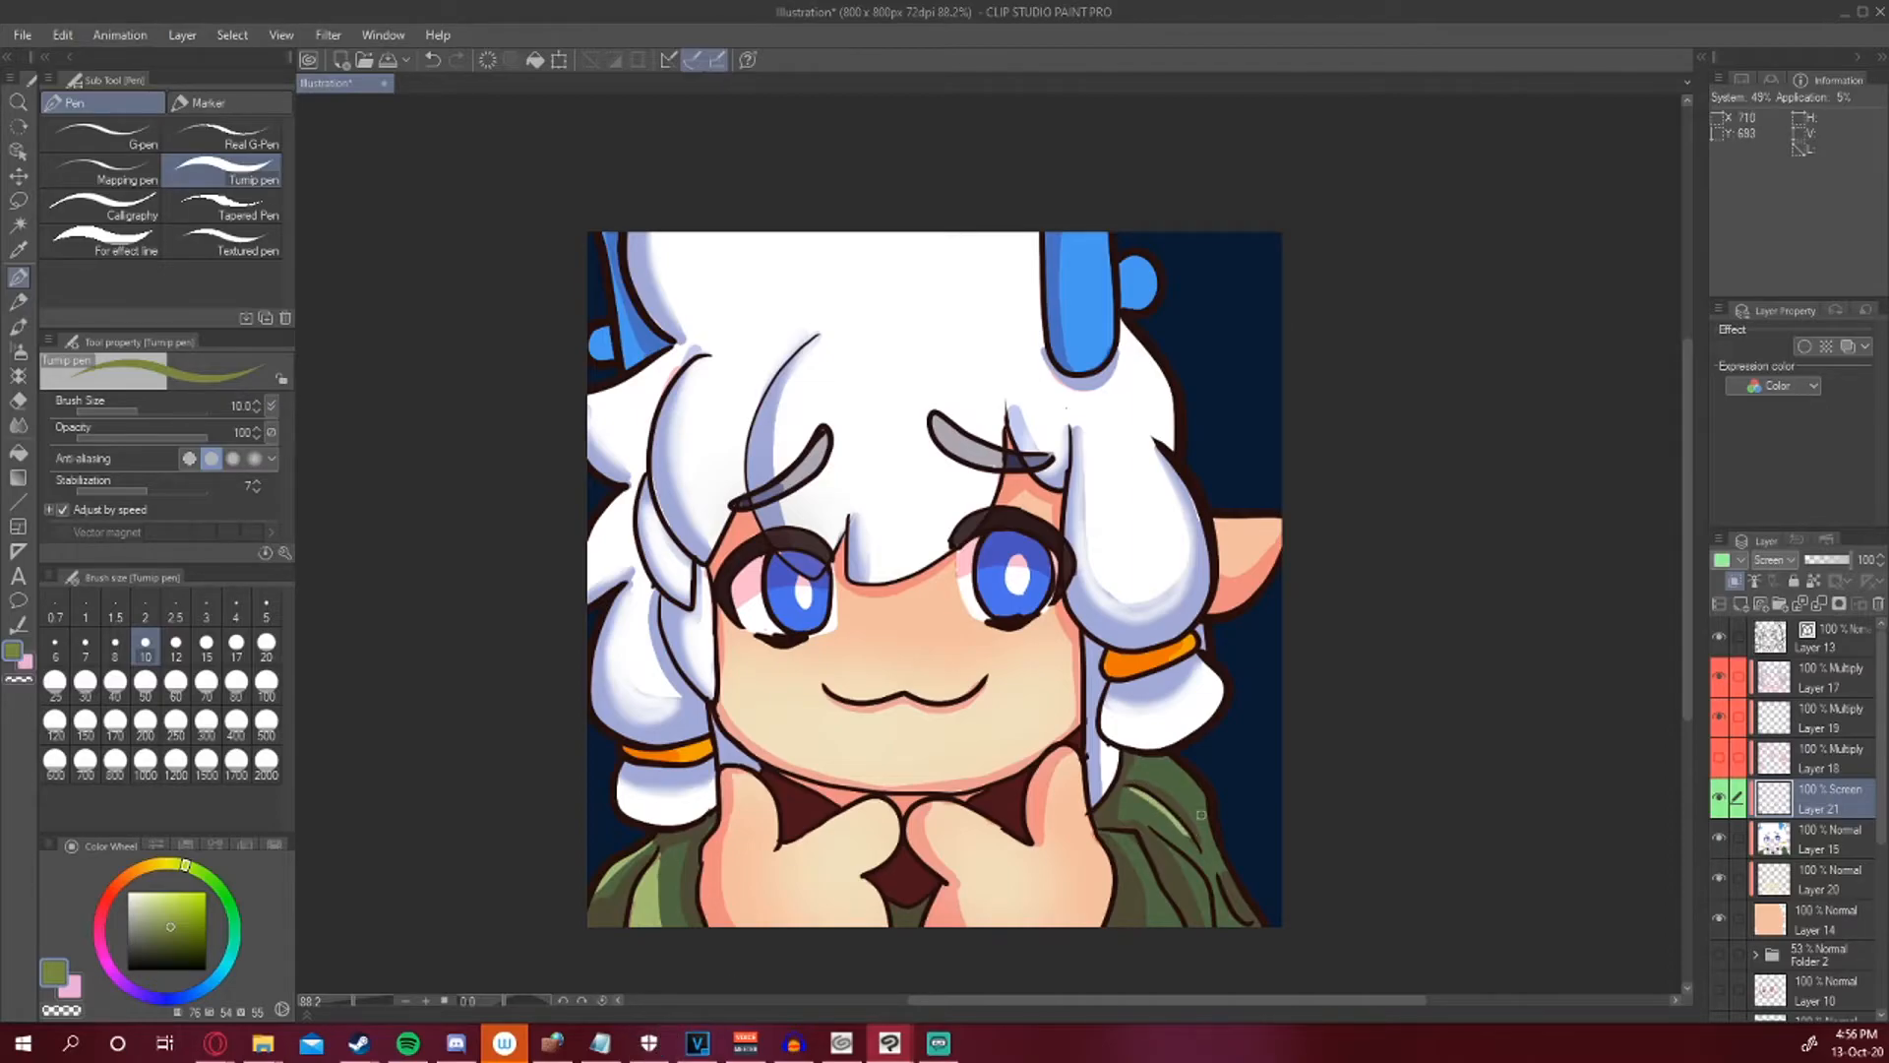
{"action": "left_click_drag", "start_coordinate": [1196, 802], "coordinate": [1220, 857]}
{"action": "key", "text": "ctrl+z"}
{"action": "left_click_drag", "start_coordinate": [1148, 746], "coordinate": [1227, 870]}
{"action": "left_click_drag", "start_coordinate": [1130, 841], "coordinate": [1205, 972]}
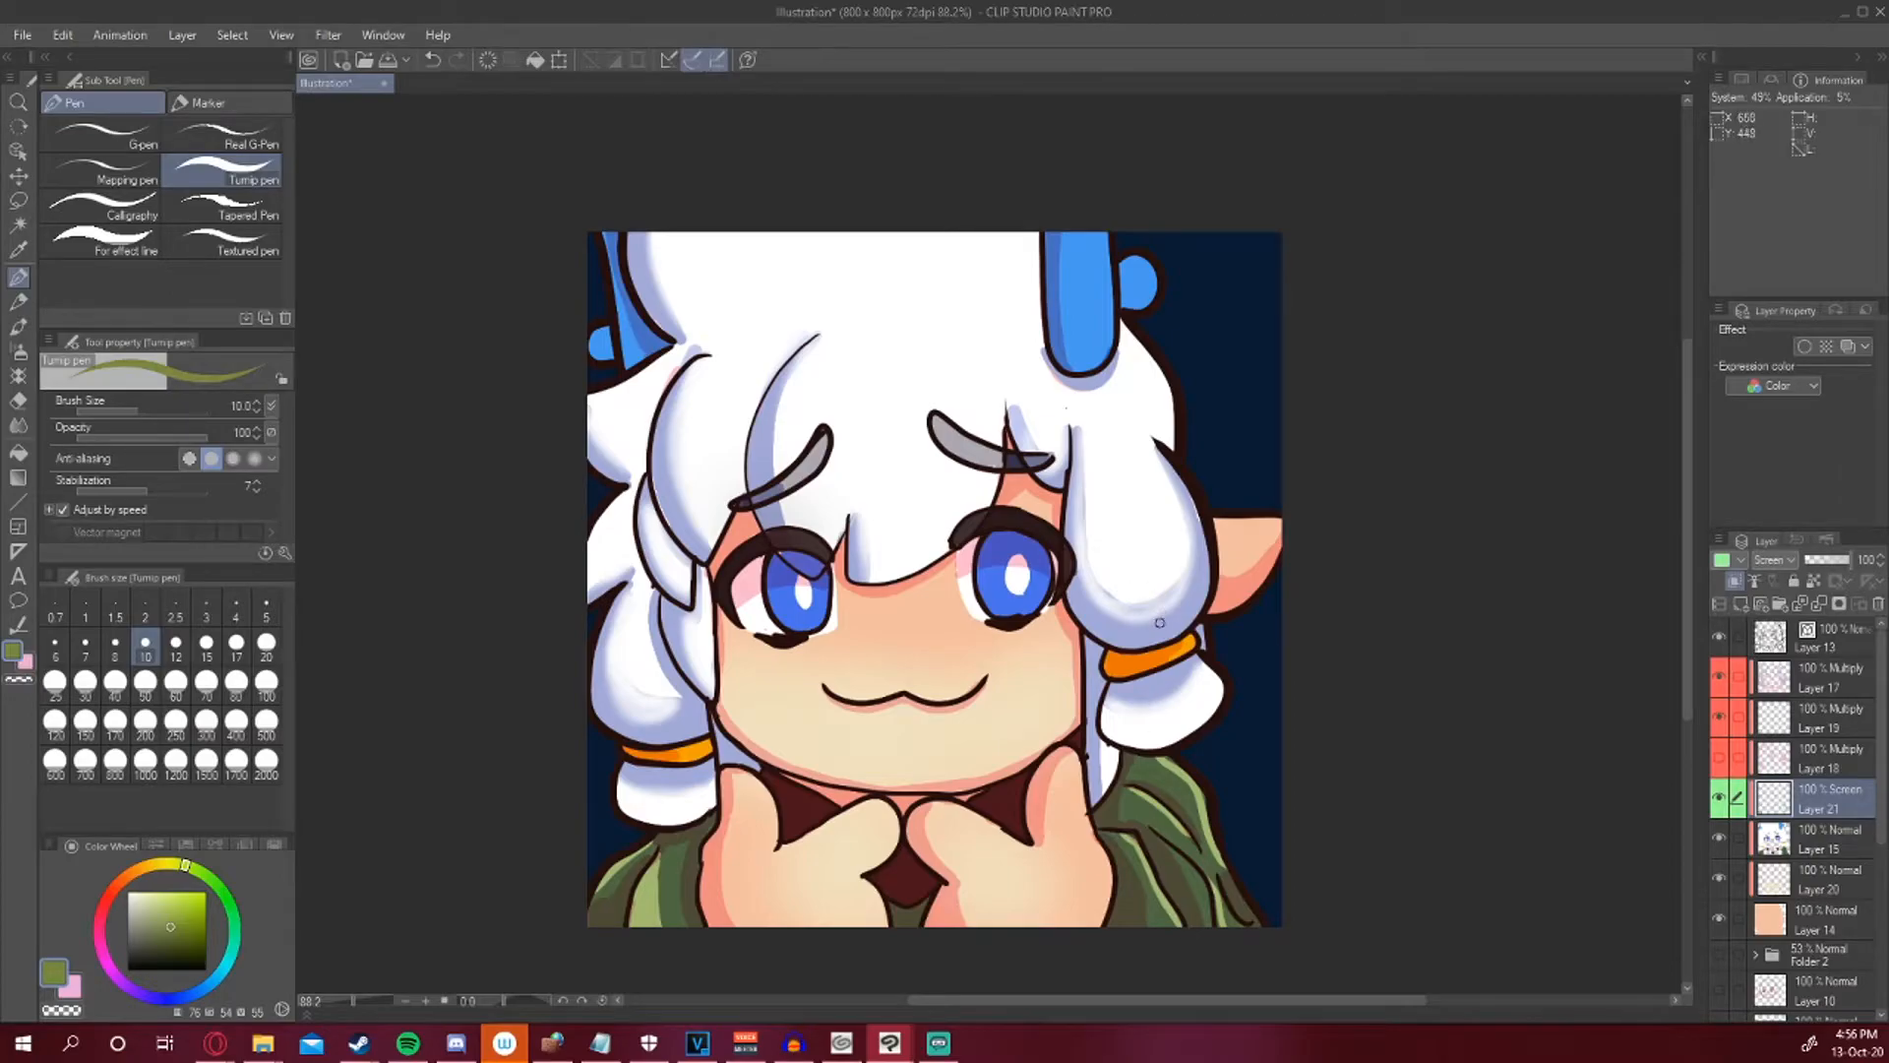
Cover the hair shading beside the right ear with white on the top Multiply layer.
{"action": "left_click", "coordinate": [1127, 439], "text": "alt"}
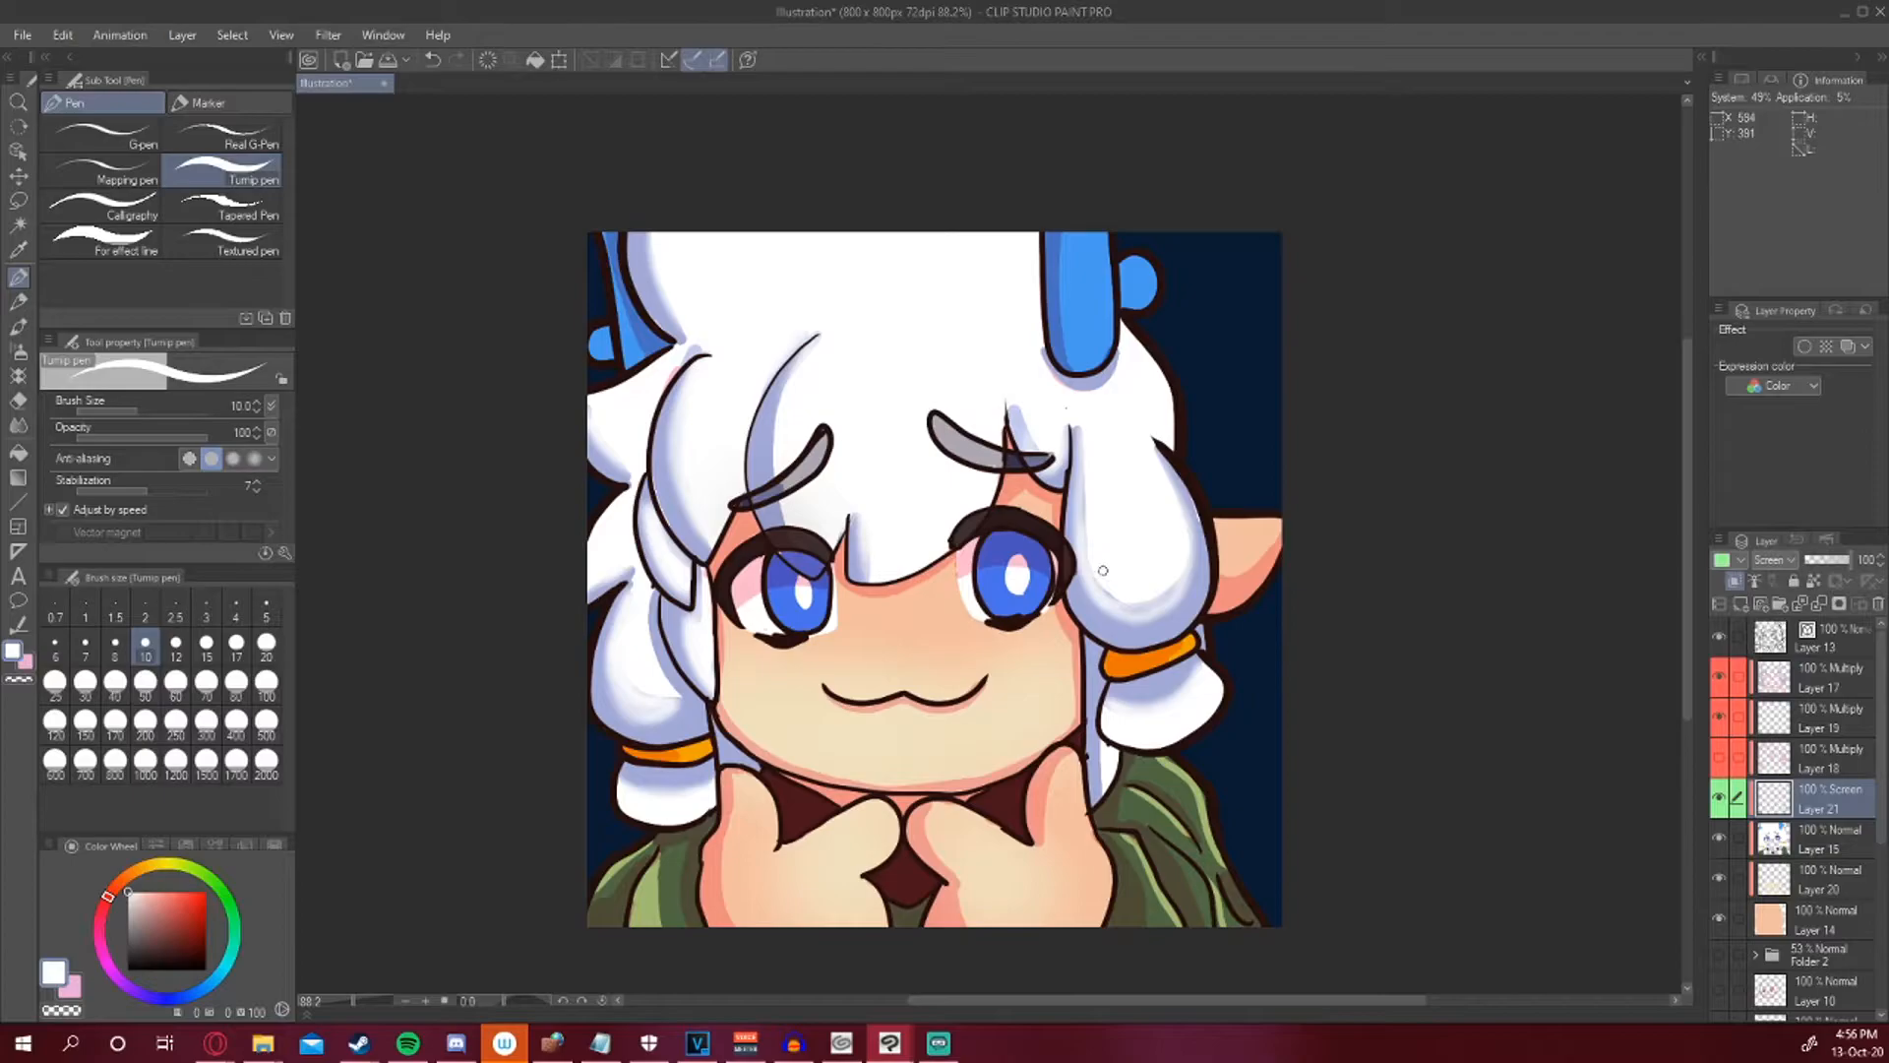
{"action": "key", "text": "ctrl+z"}
{"action": "left_click", "coordinate": [1781, 727]}
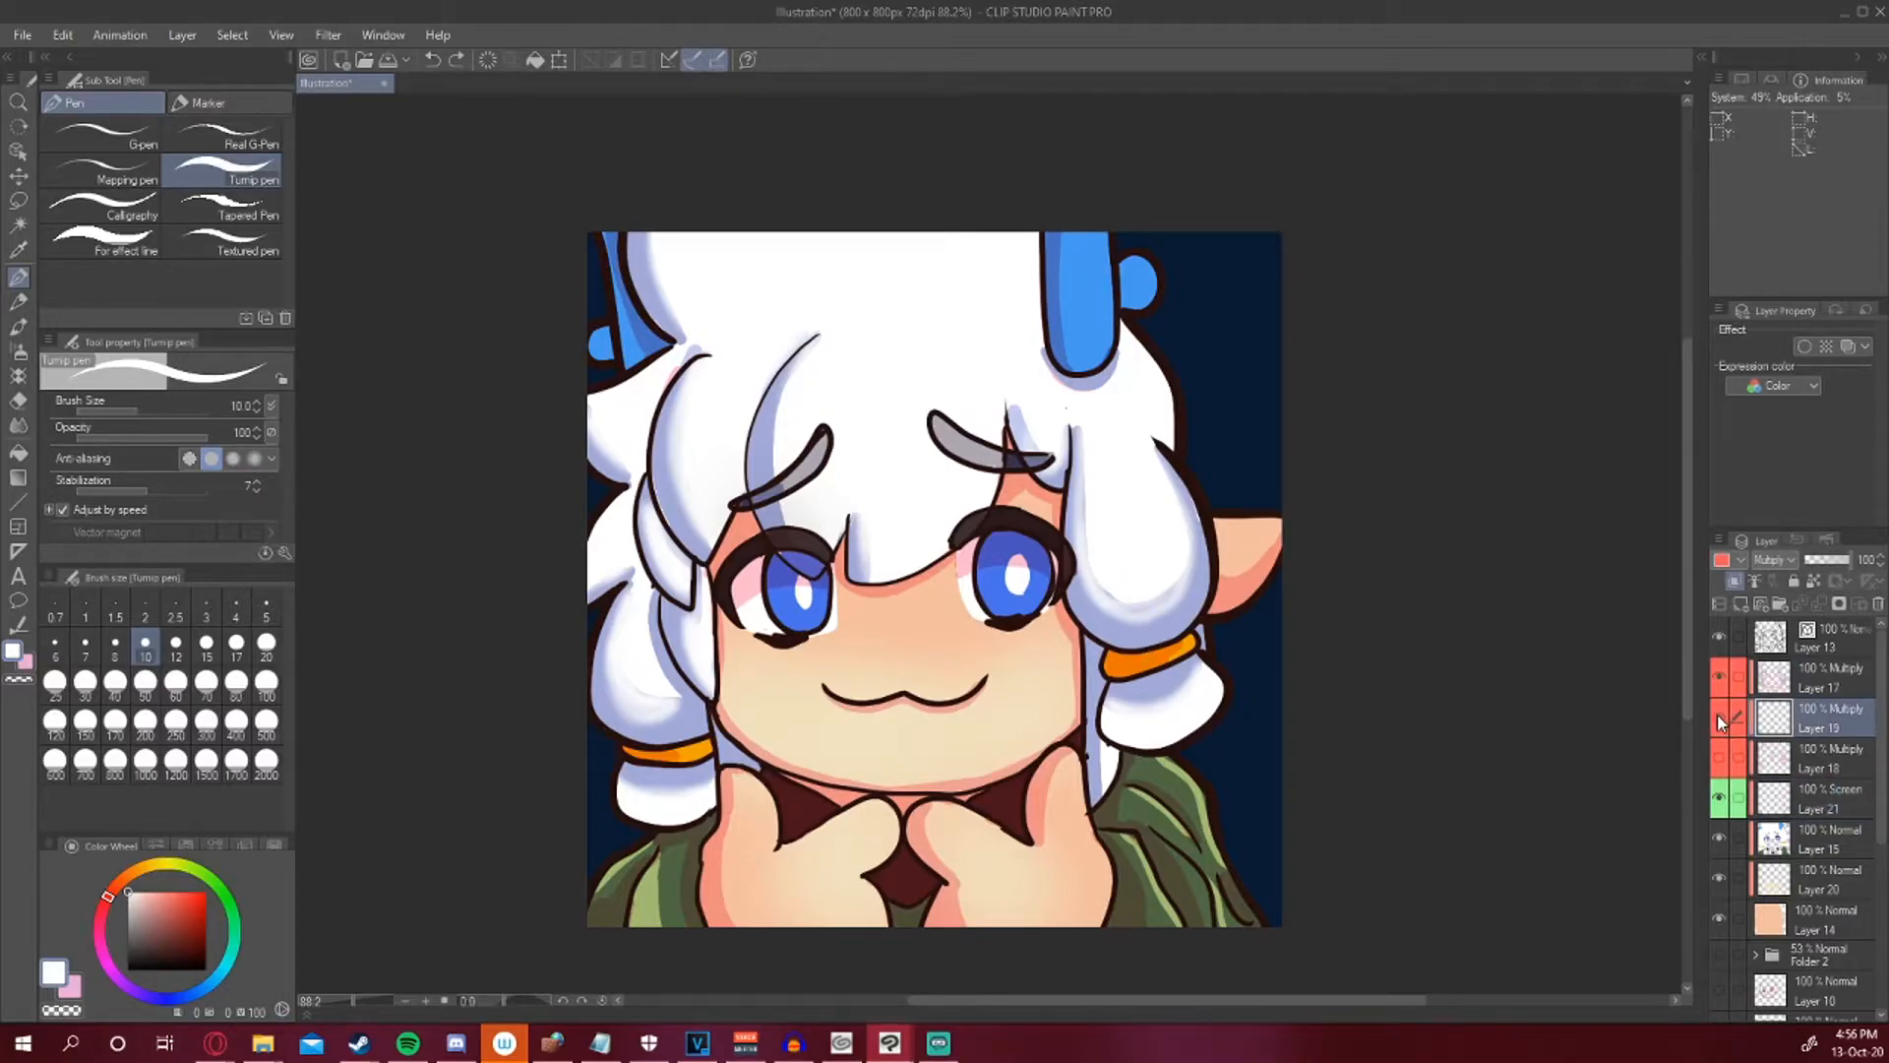
{"action": "left_click", "coordinate": [1720, 677]}
{"action": "left_click", "coordinate": [1720, 677]}
{"action": "left_click", "coordinate": [1783, 679]}
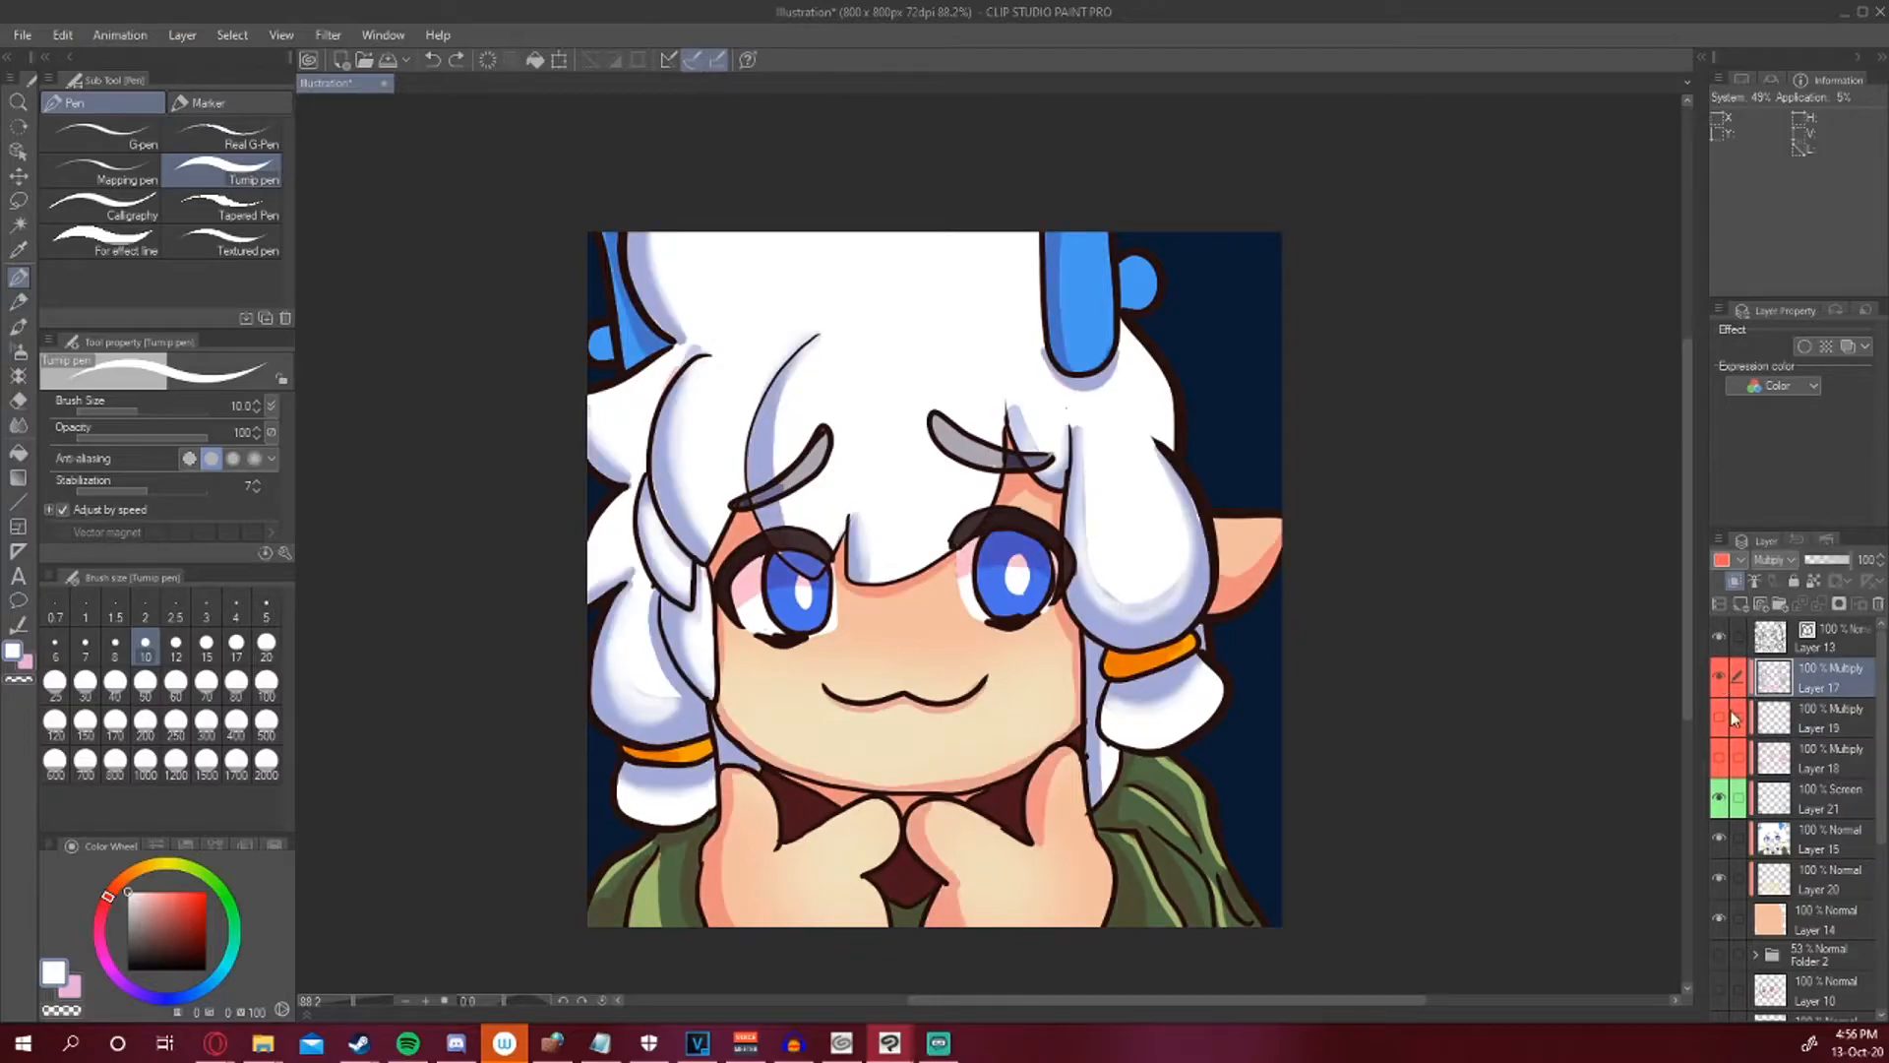
{"action": "left_click_drag", "start_coordinate": [1099, 597], "coordinate": [1138, 611]}
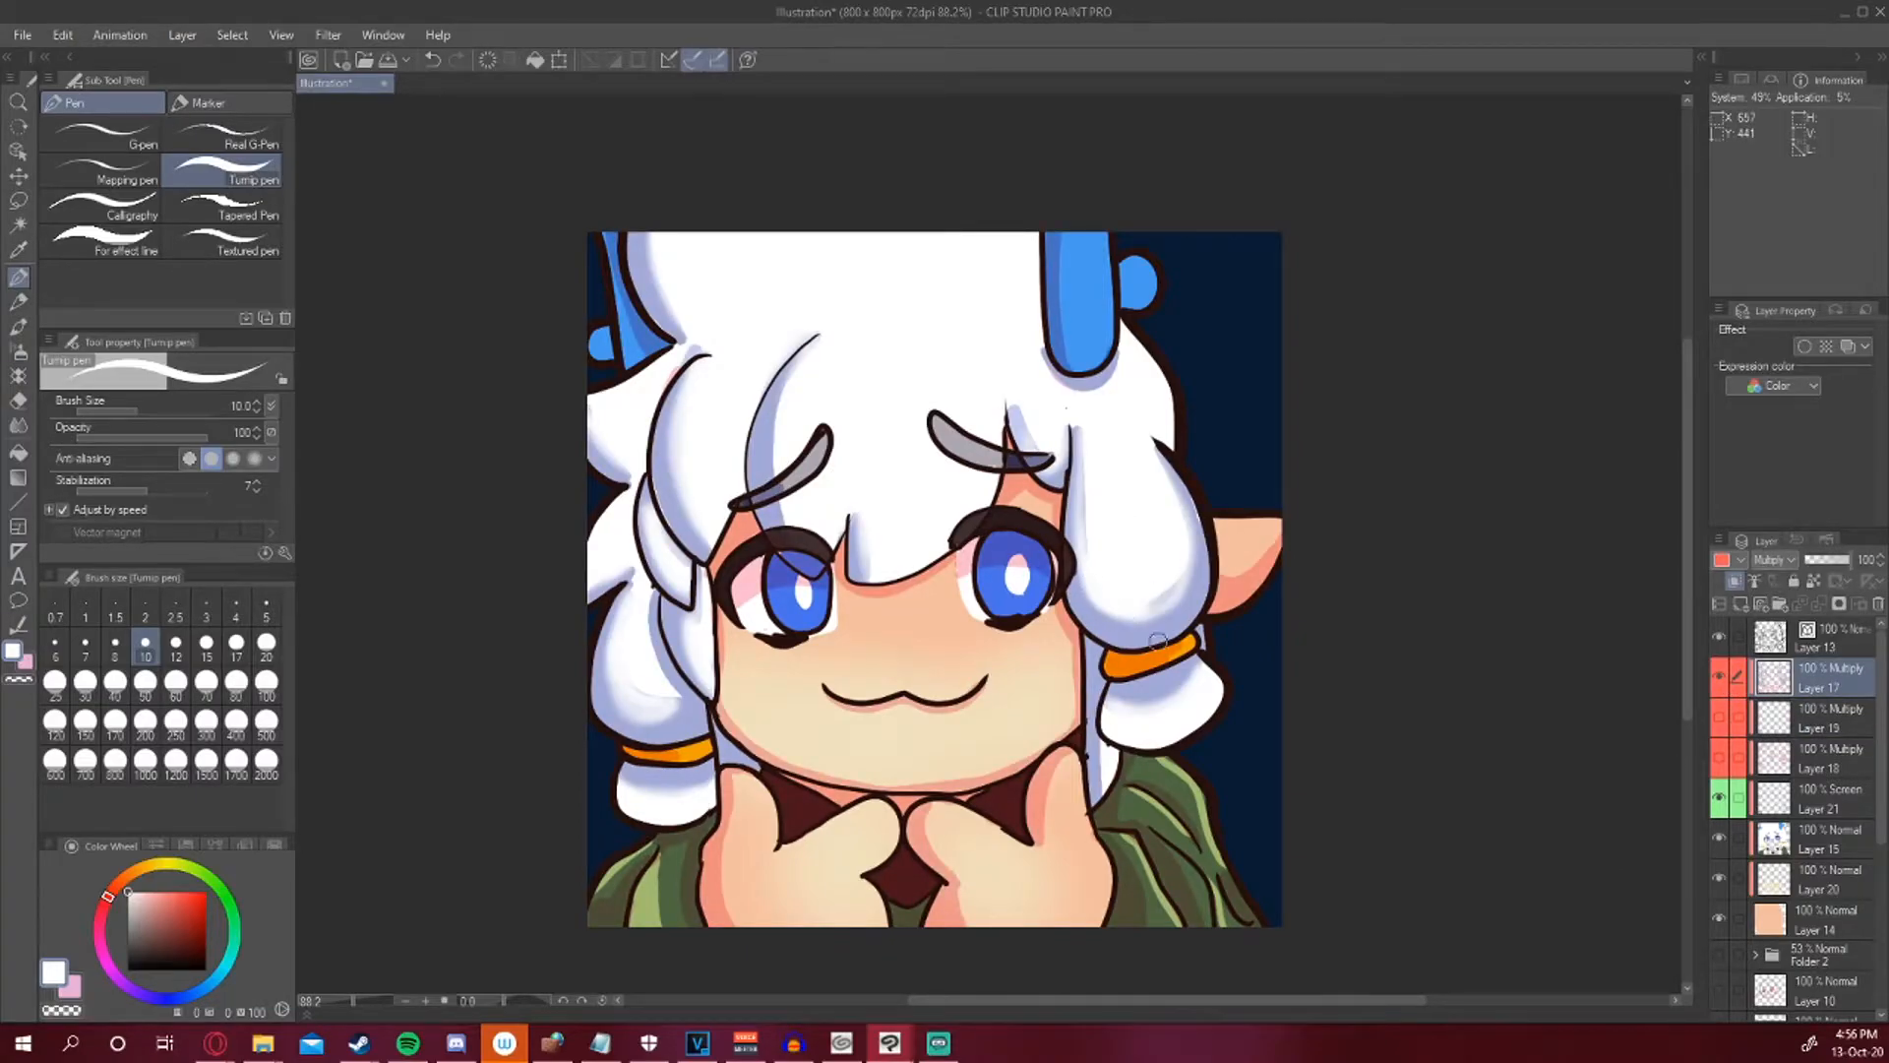
{"action": "left_click", "coordinate": [18, 425]}
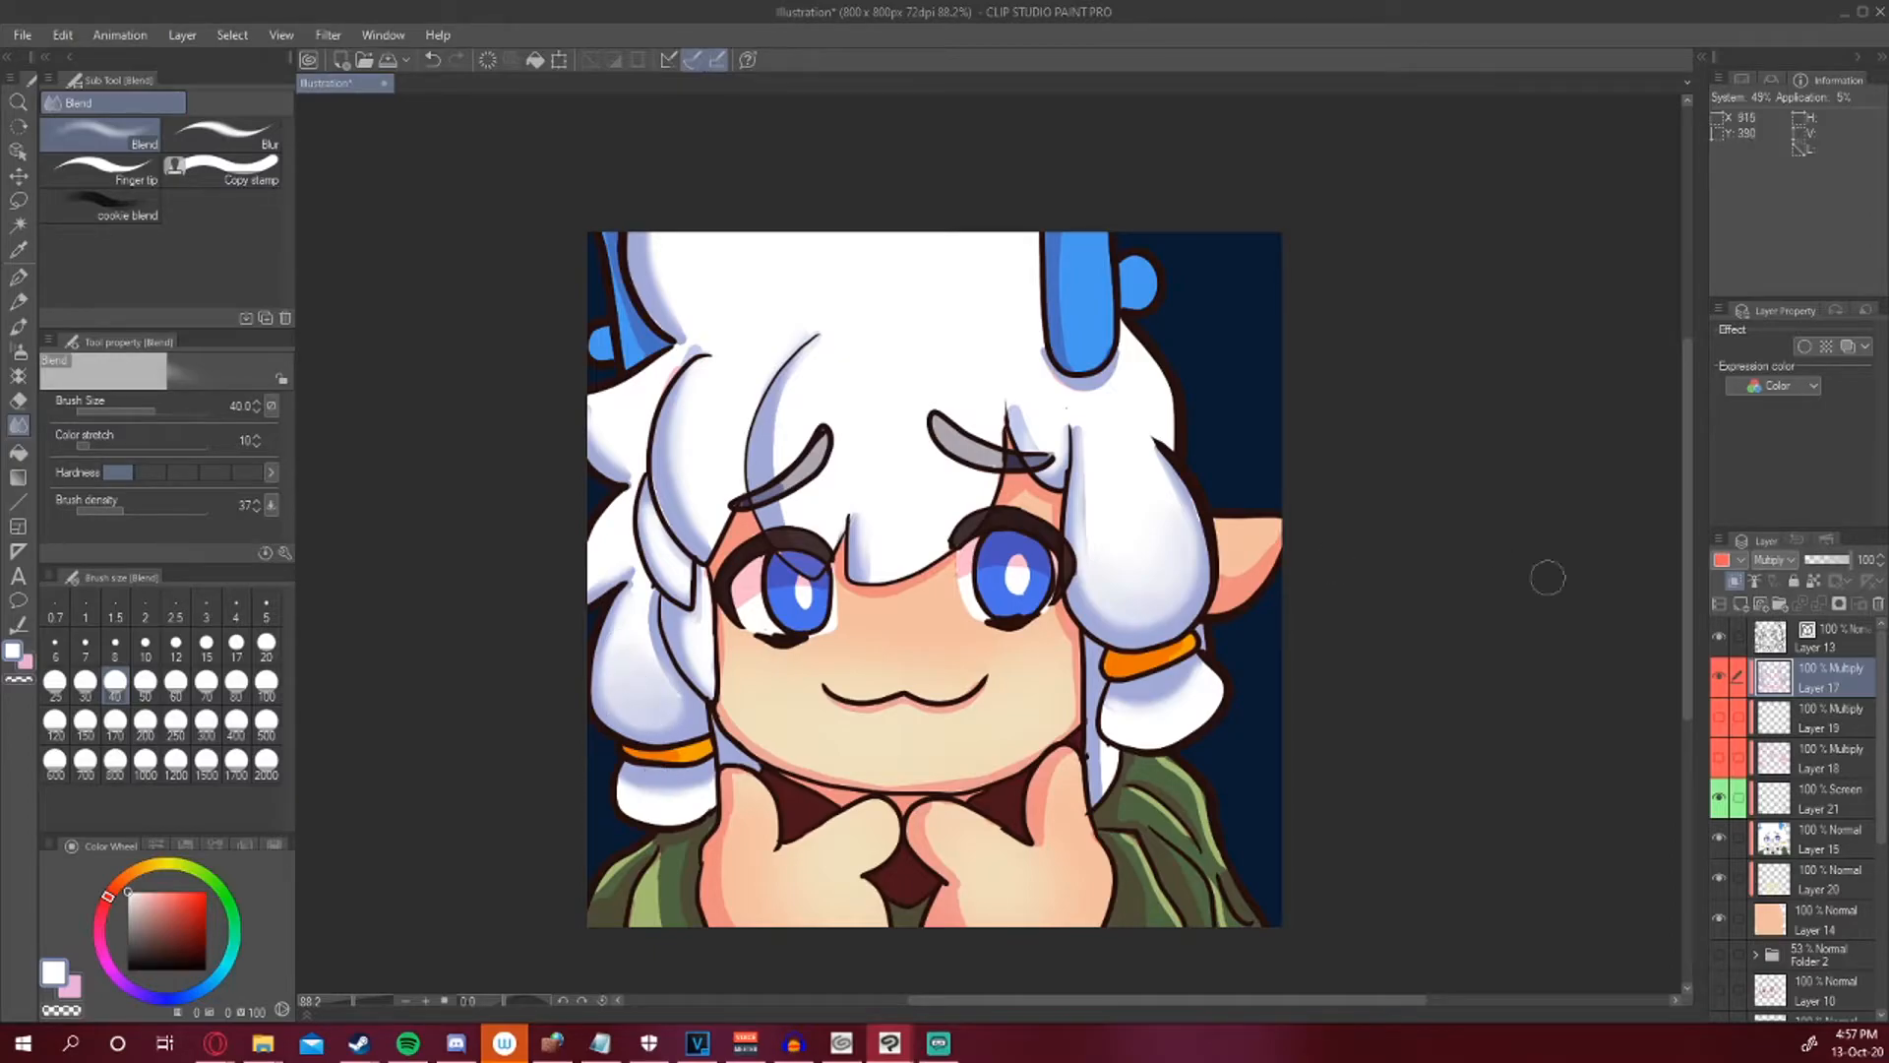
{"action": "left_click", "coordinate": [1735, 581]}
{"action": "left_click", "coordinate": [1739, 560]}
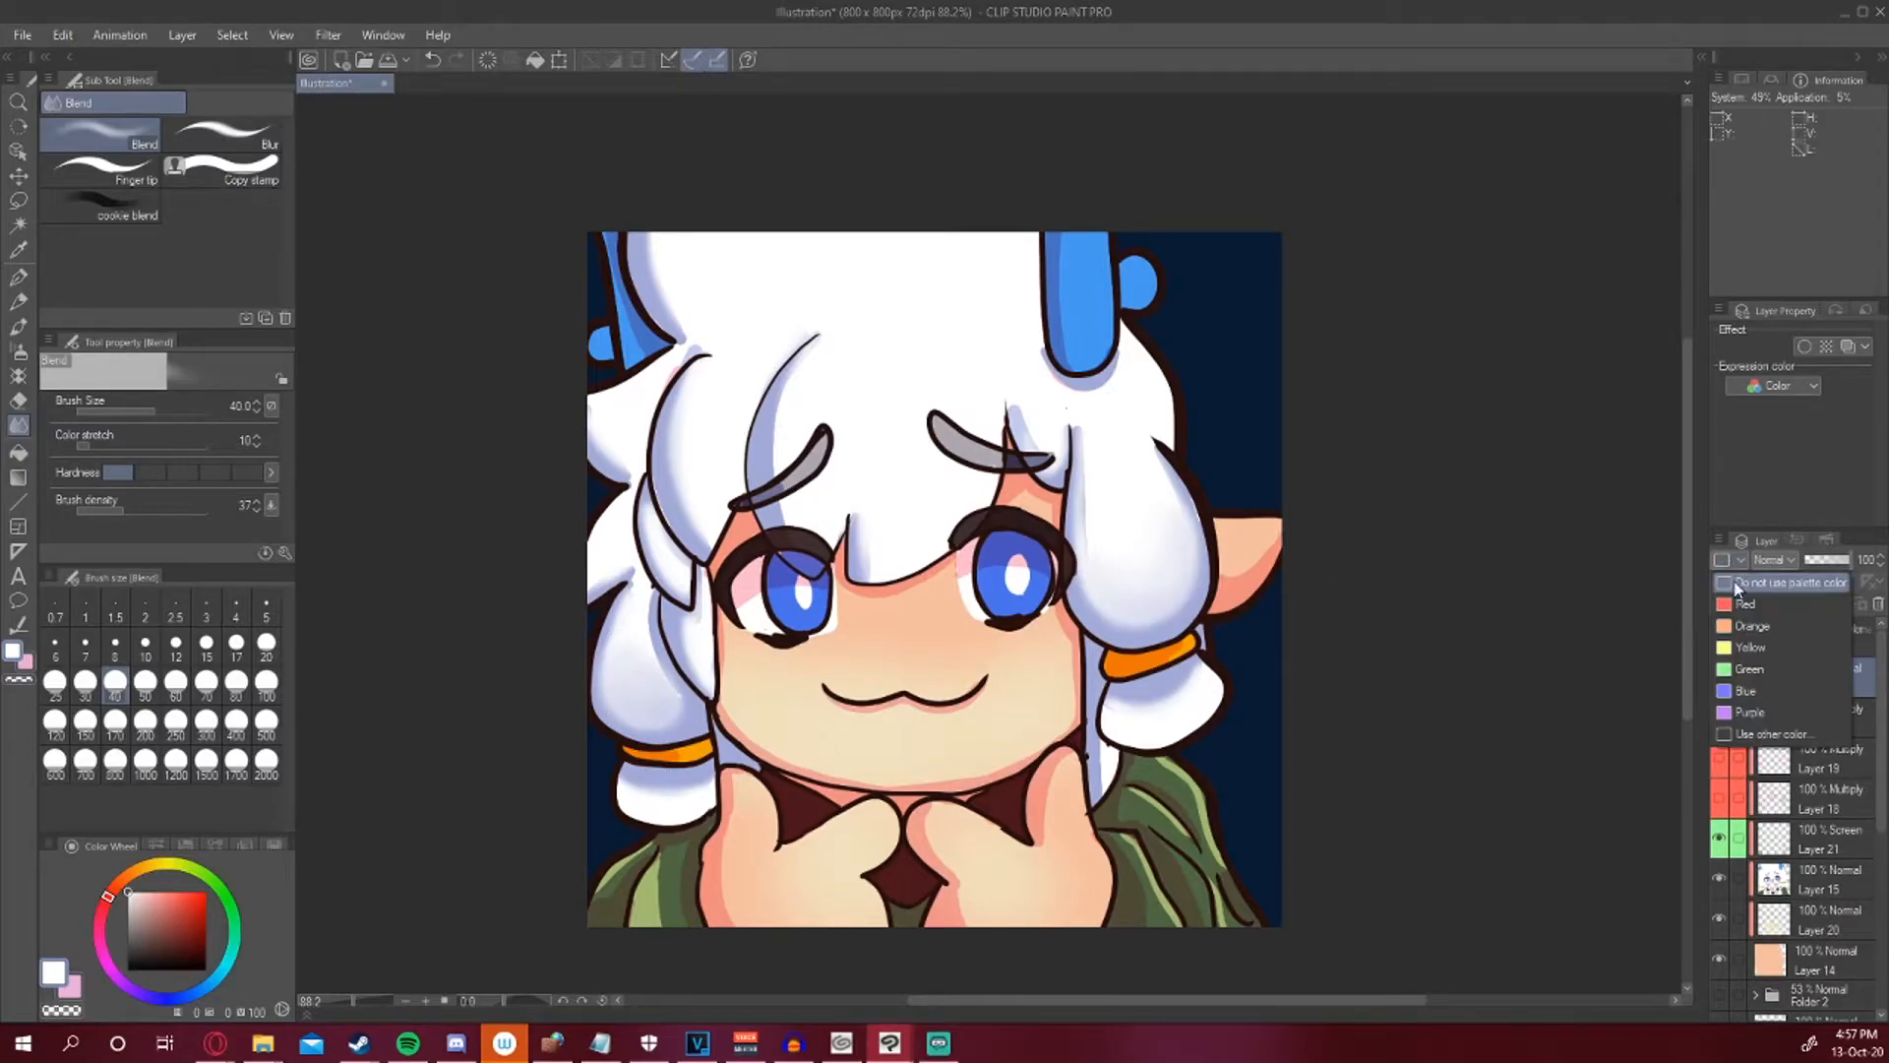
{"action": "left_click", "coordinate": [1740, 665]}
{"action": "left_click", "coordinate": [1778, 560]}
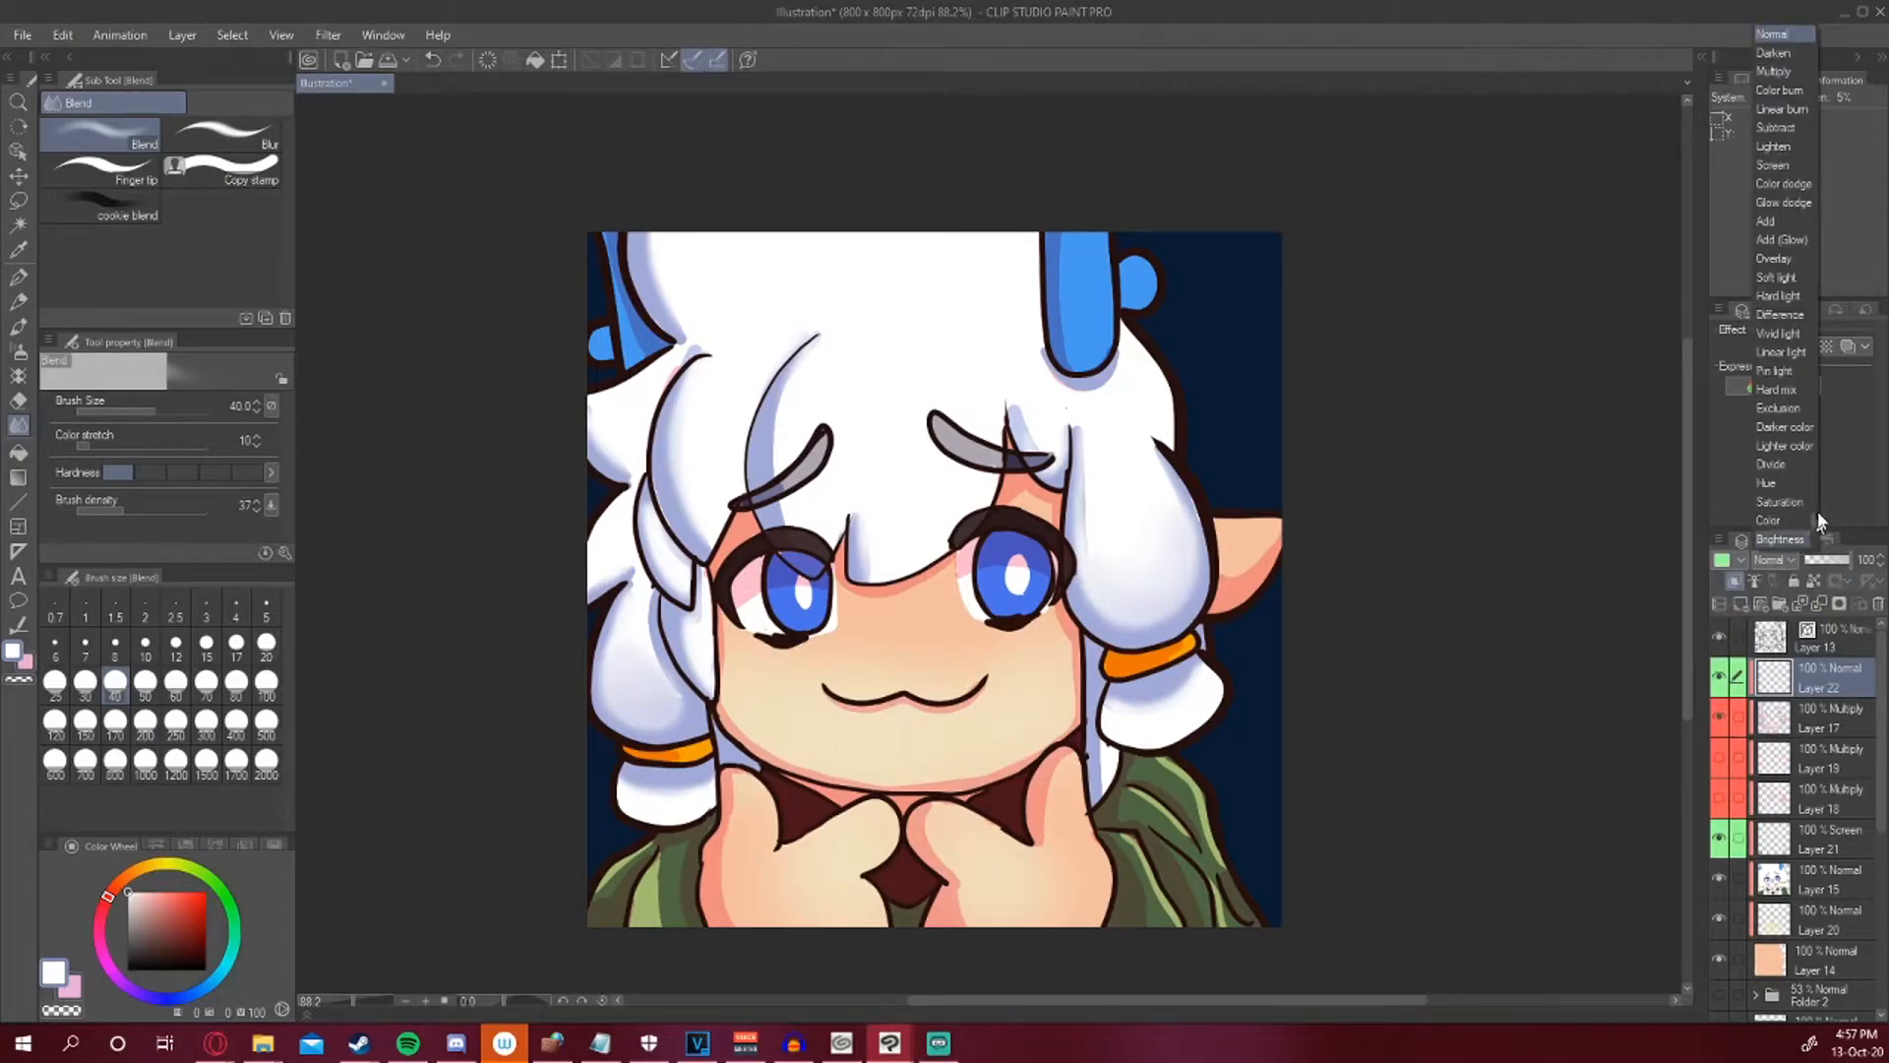
{"action": "left_click", "coordinate": [1774, 165]}
{"action": "left_click", "coordinate": [1720, 839]}
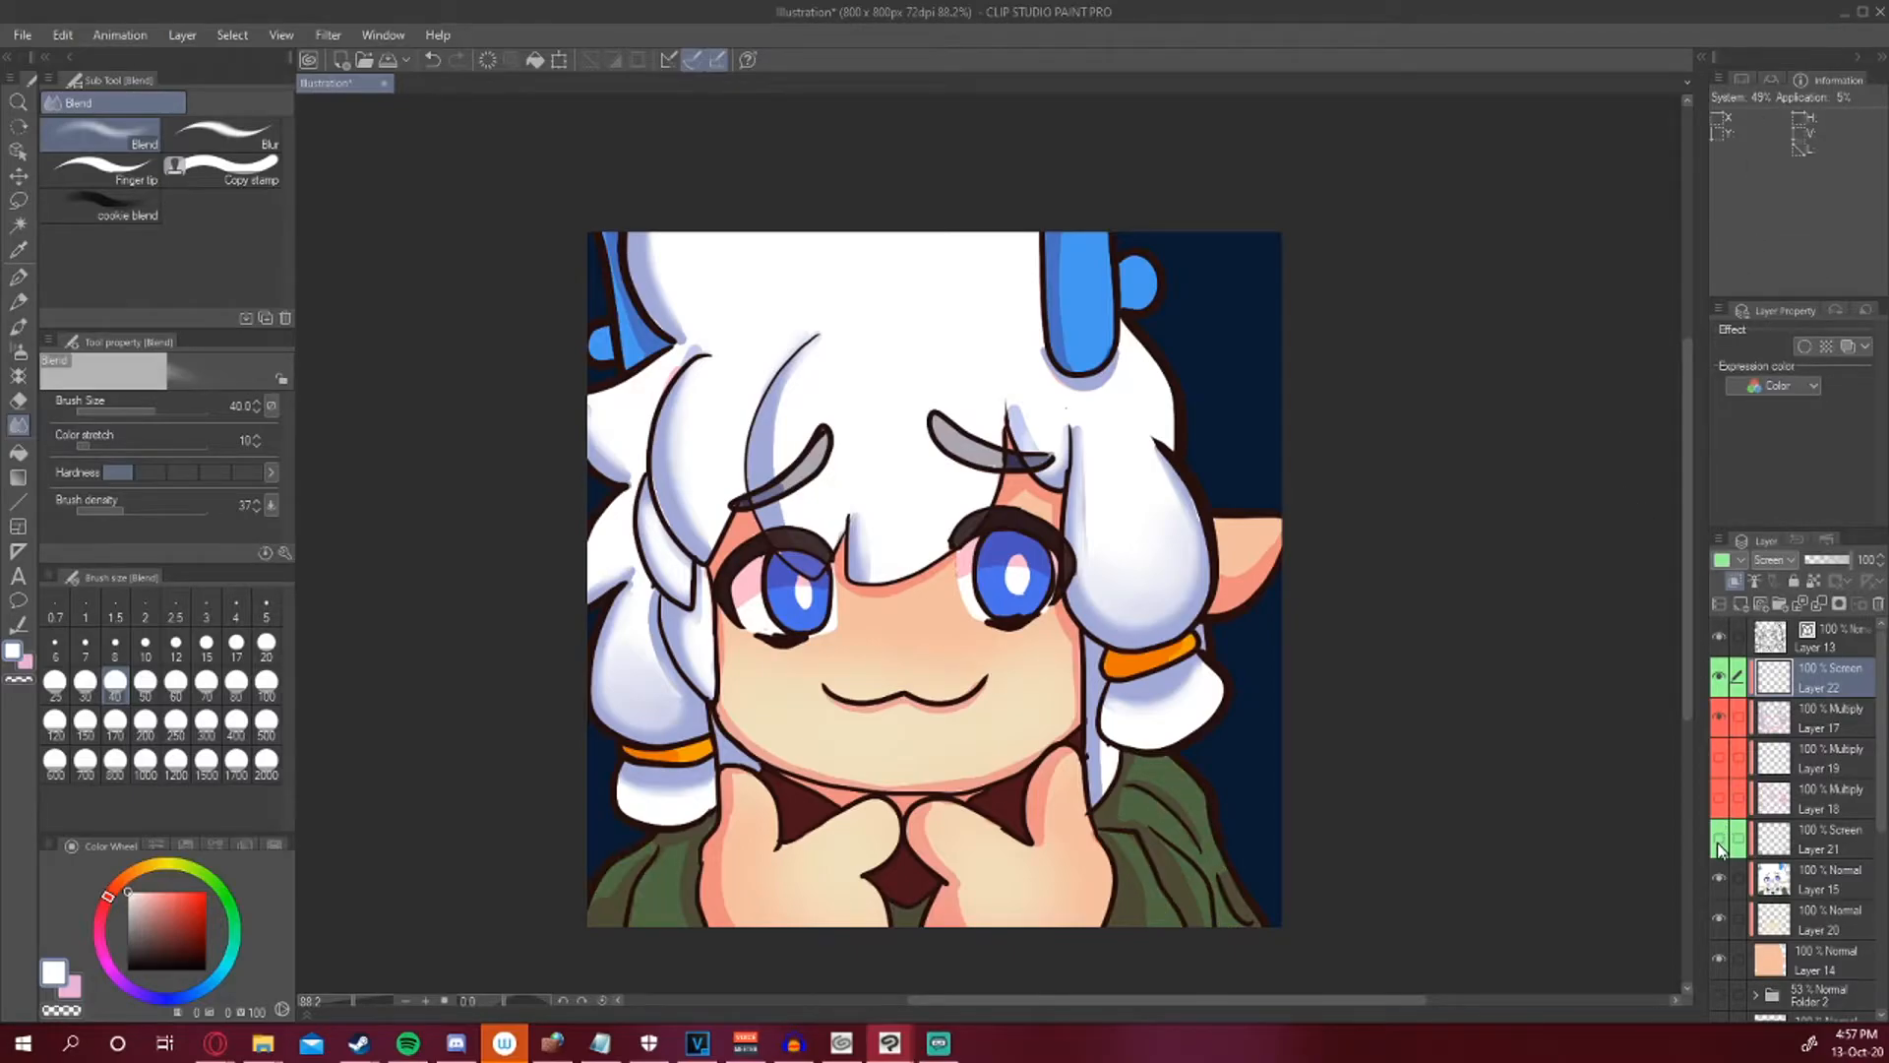
{"action": "left_click", "coordinate": [1719, 842]}
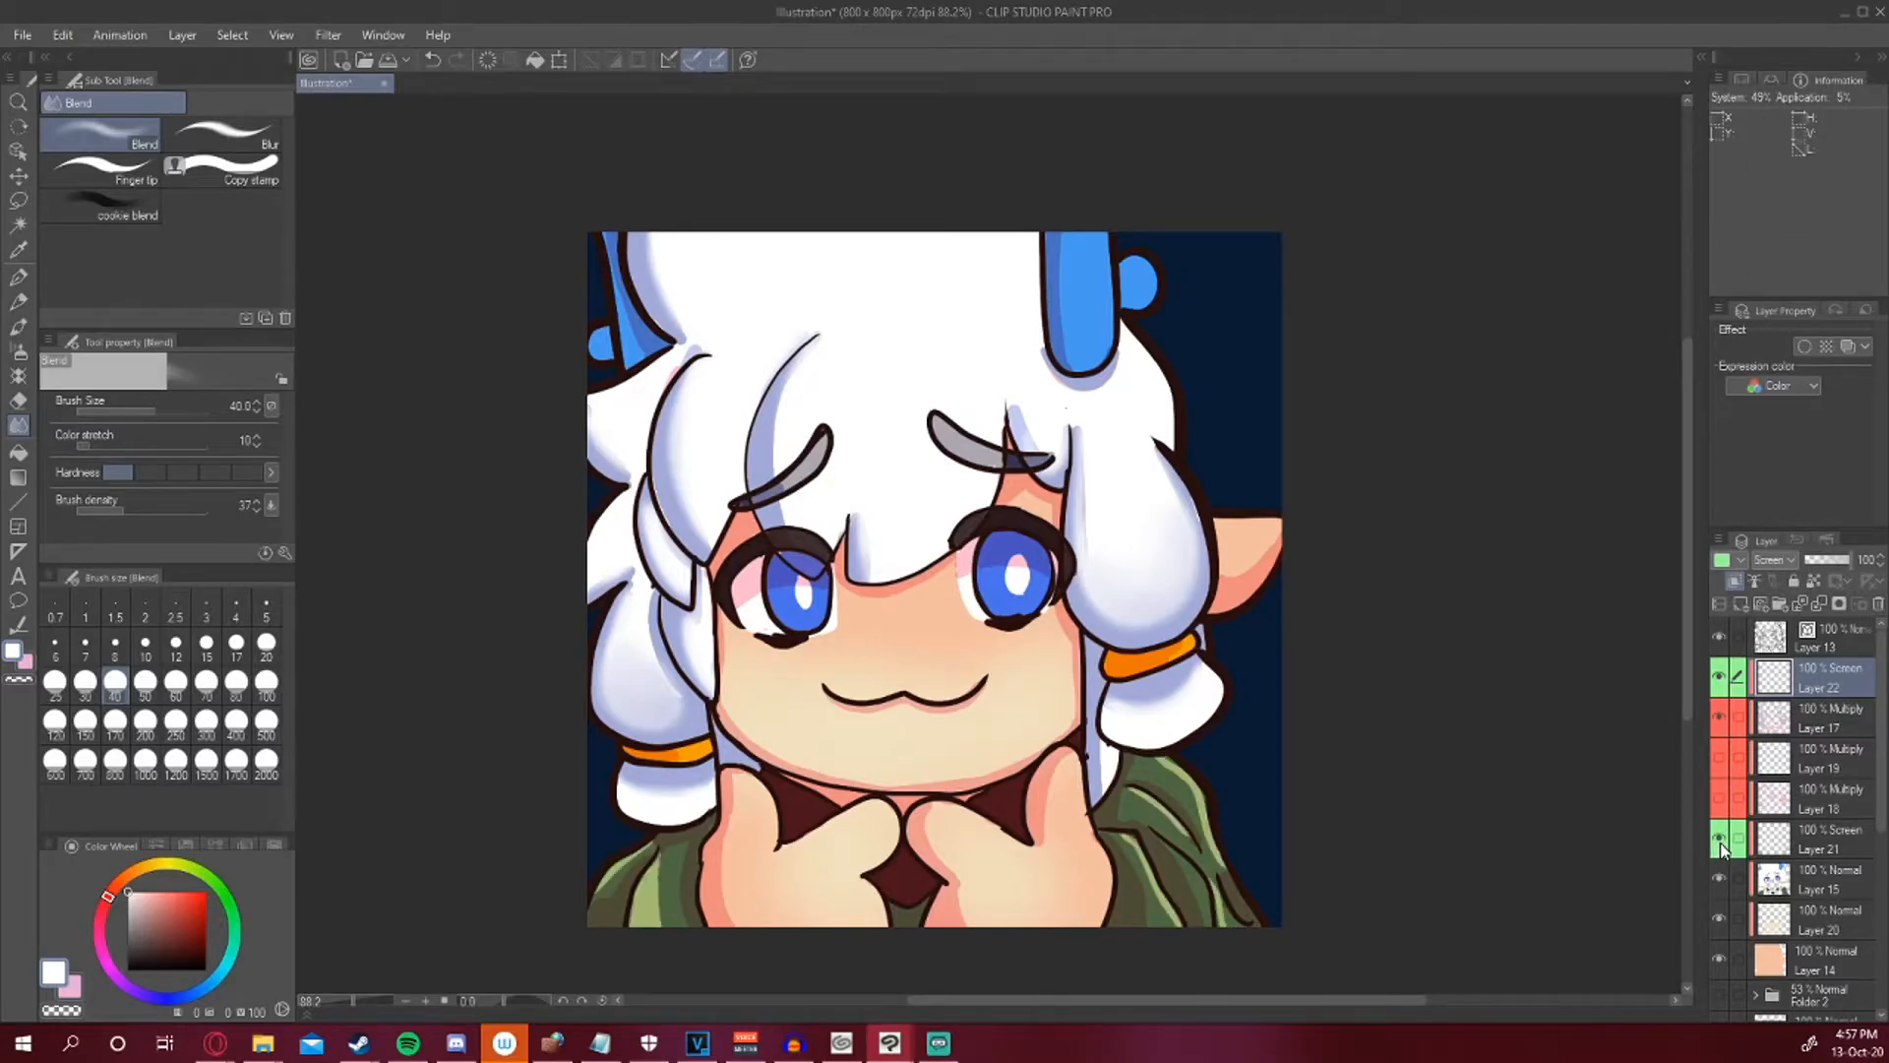
{"action": "left_click", "coordinate": [1874, 604]}
{"action": "left_click", "coordinate": [957, 389]}
Move the Screen highlight layer above the Multiply shading layers and reselect the line art layer.
{"action": "left_click_drag", "start_coordinate": [1810, 798], "coordinate": [1810, 686]}
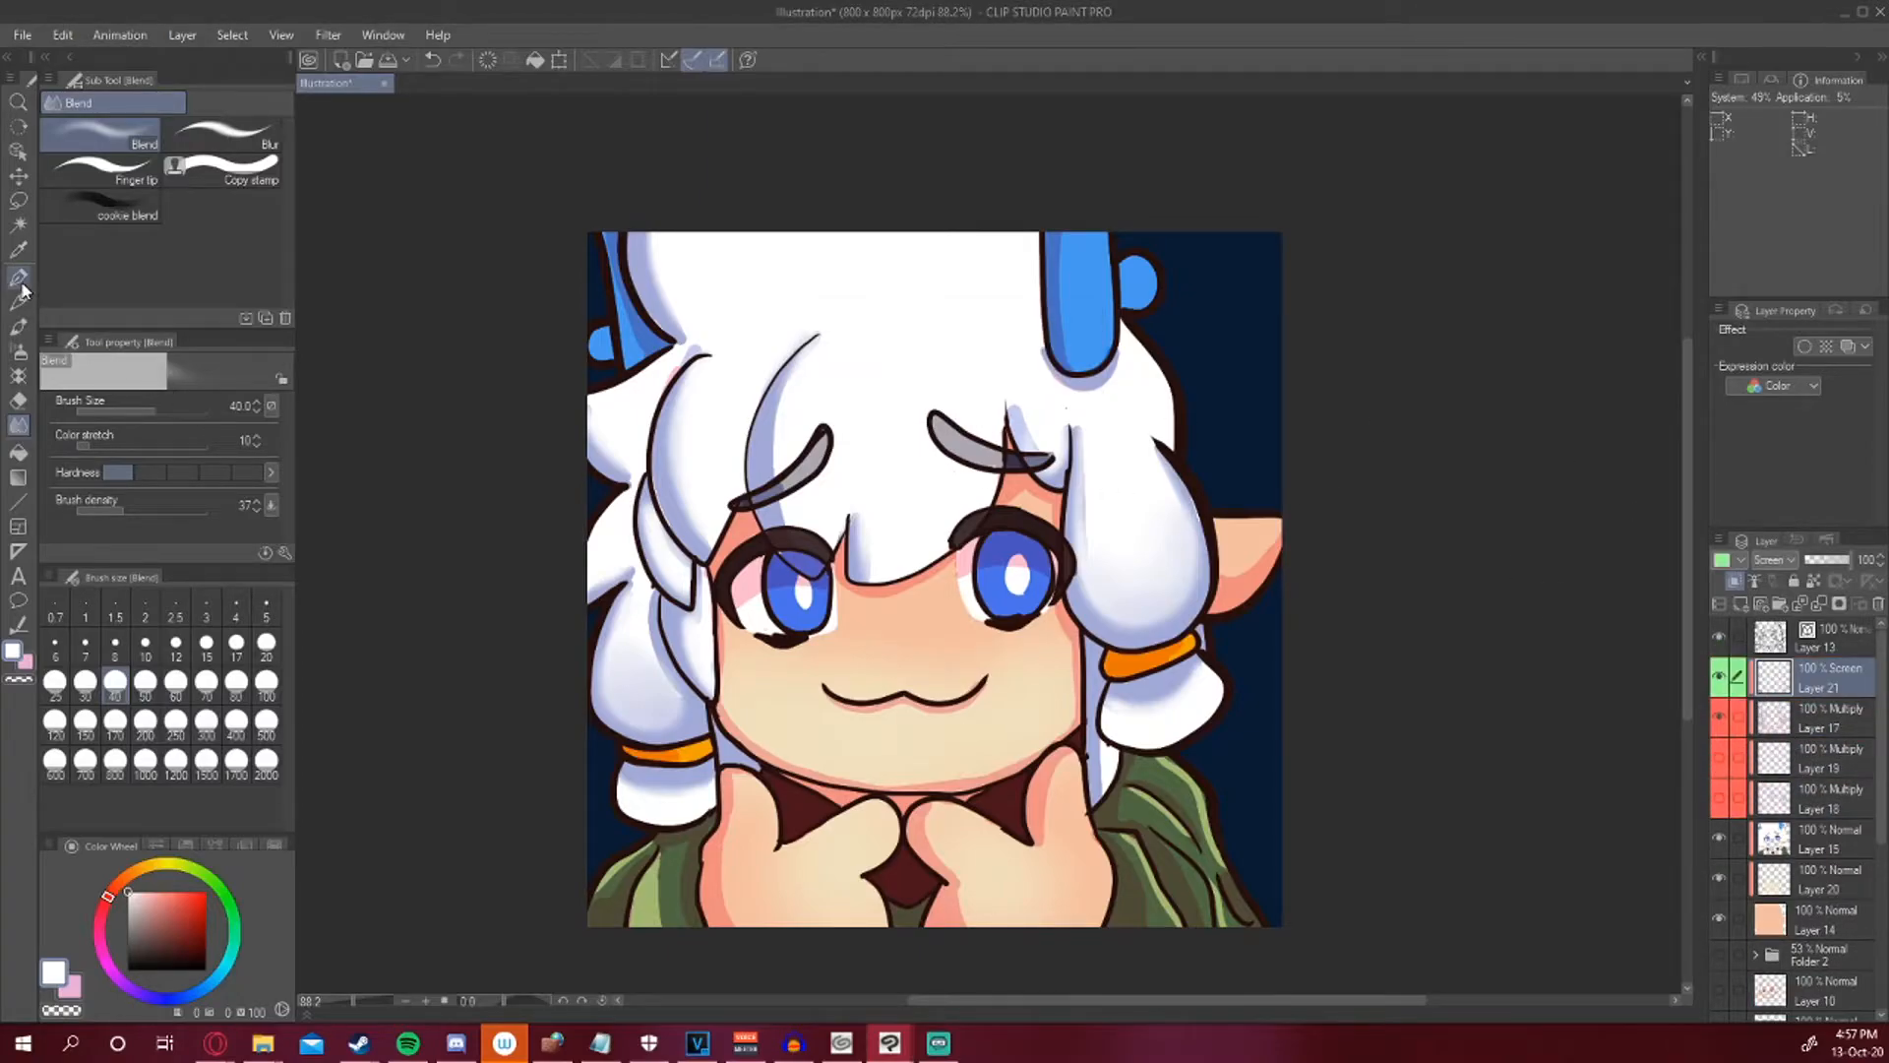
{"action": "left_click", "coordinate": [18, 277]}
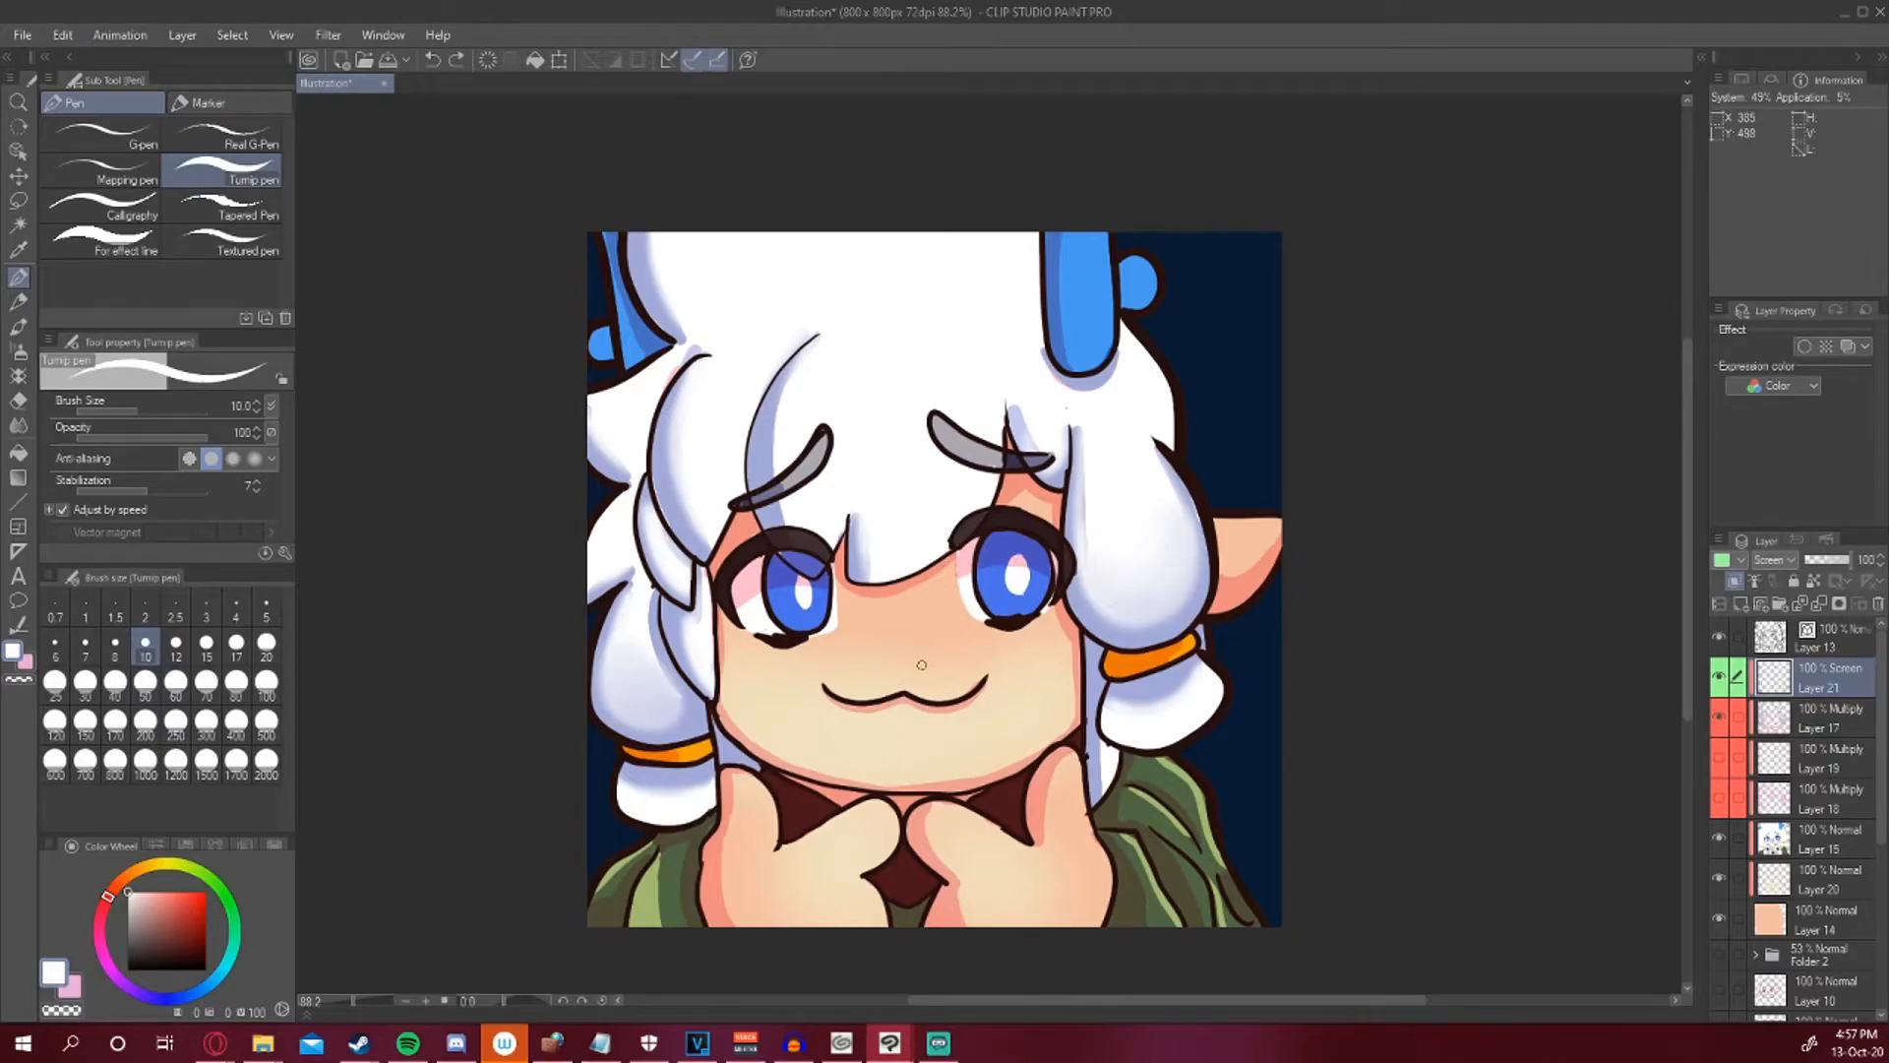
{"action": "left_click", "coordinate": [1771, 837]}
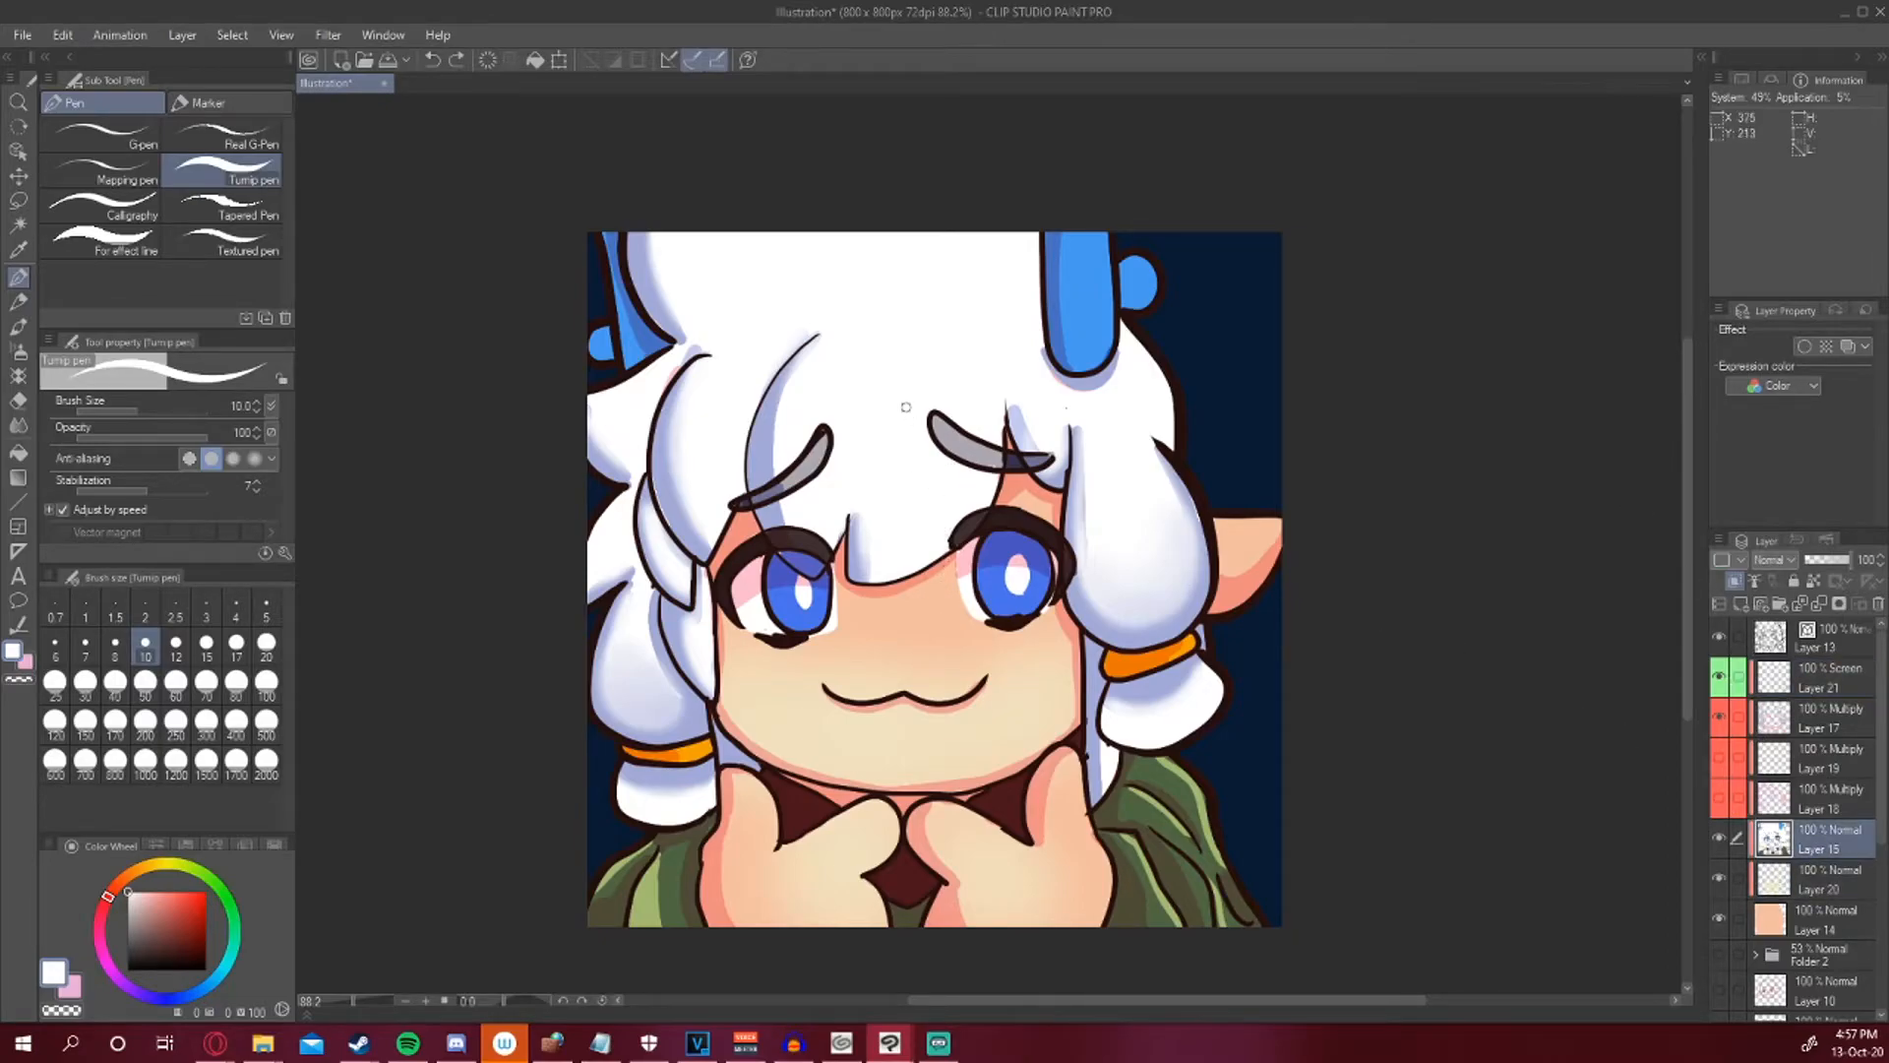
Pick a pale lavender and fill the white hair with it on the line art layer.
{"action": "left_click", "coordinate": [139, 893]}
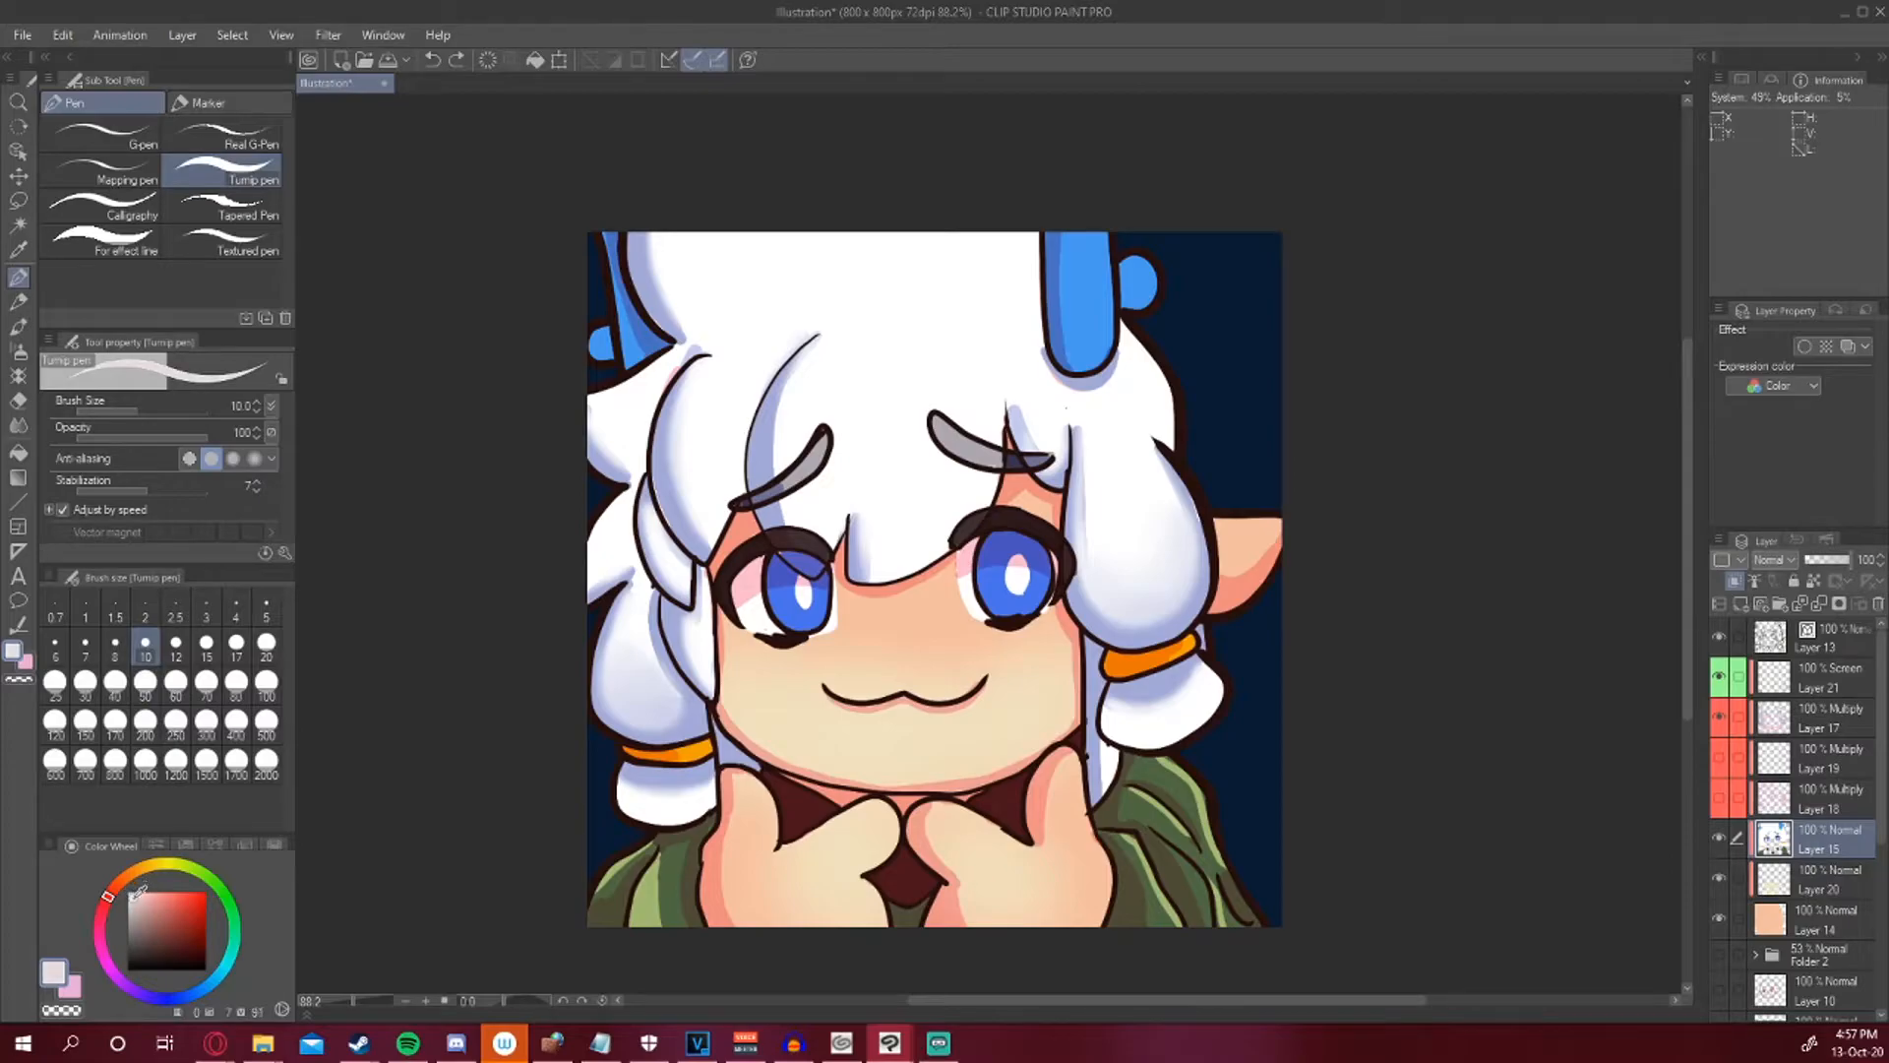
{"action": "left_click", "coordinate": [173, 1001]}
{"action": "left_click", "coordinate": [17, 452]}
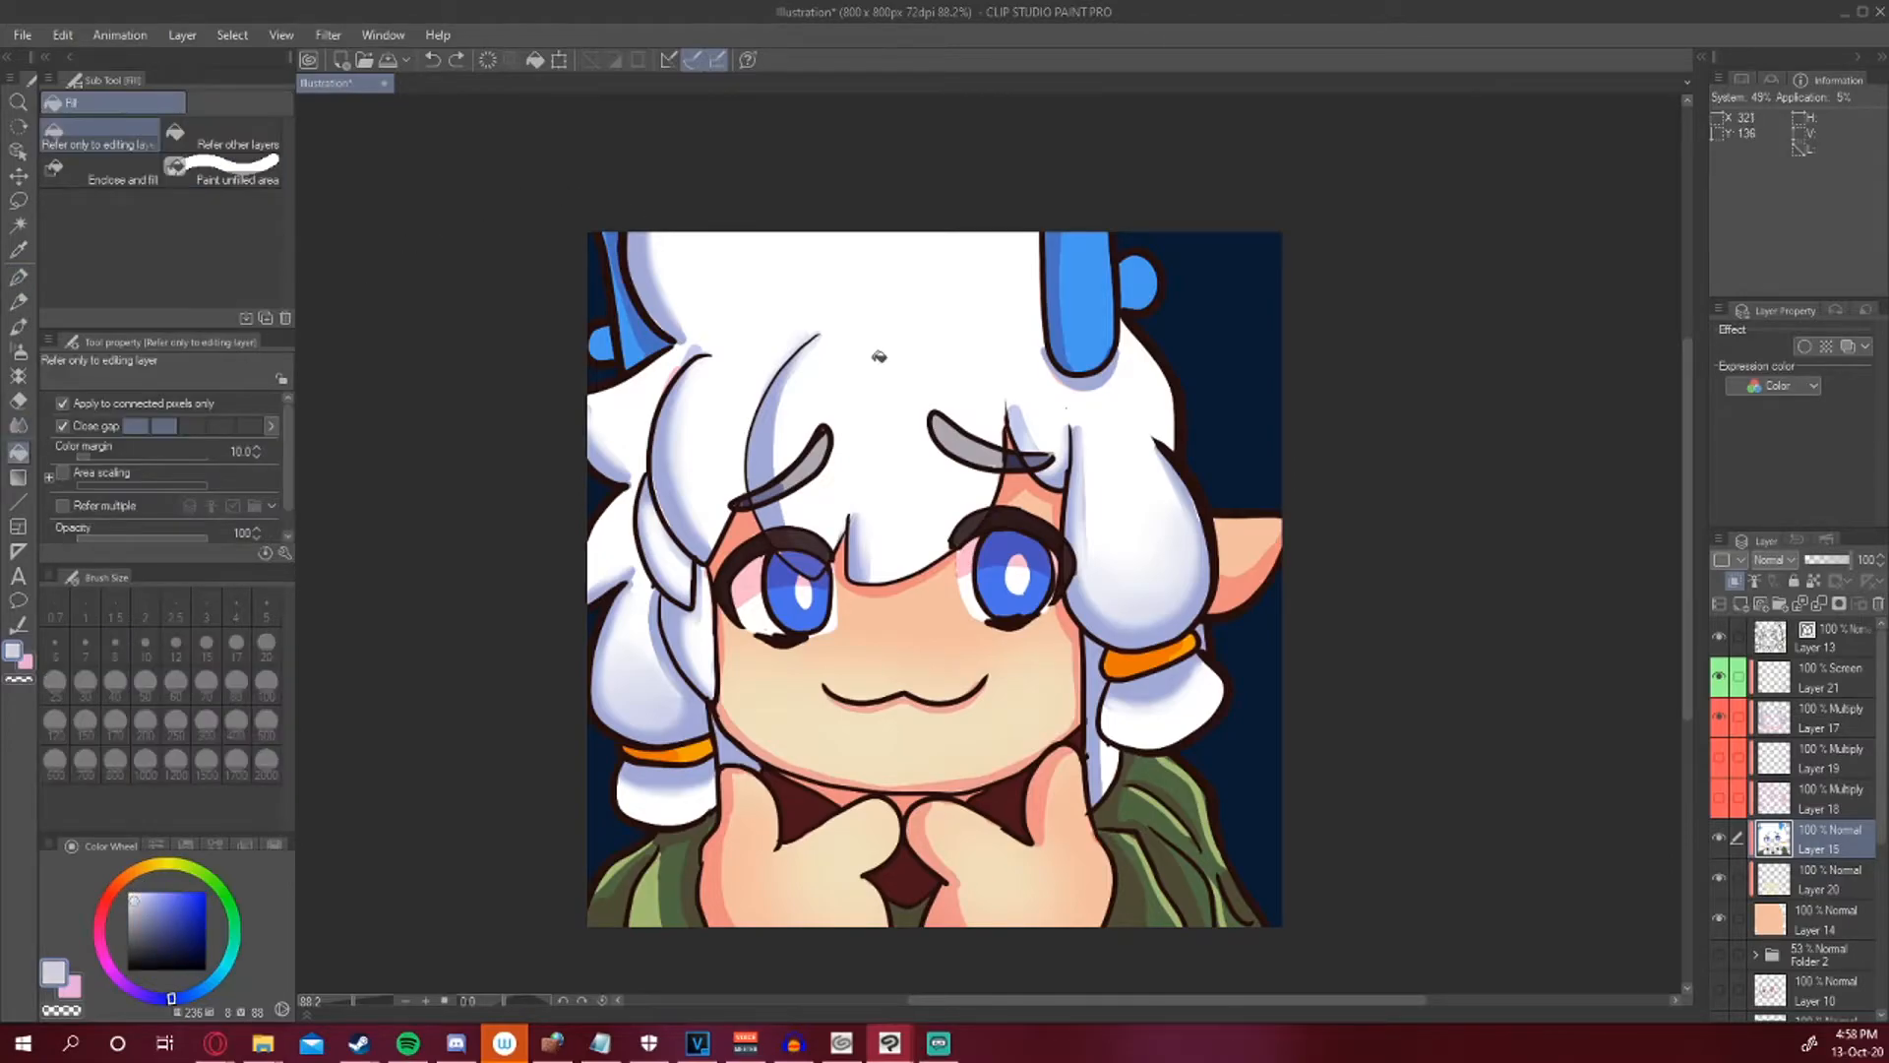
{"action": "left_click", "coordinate": [878, 356]}
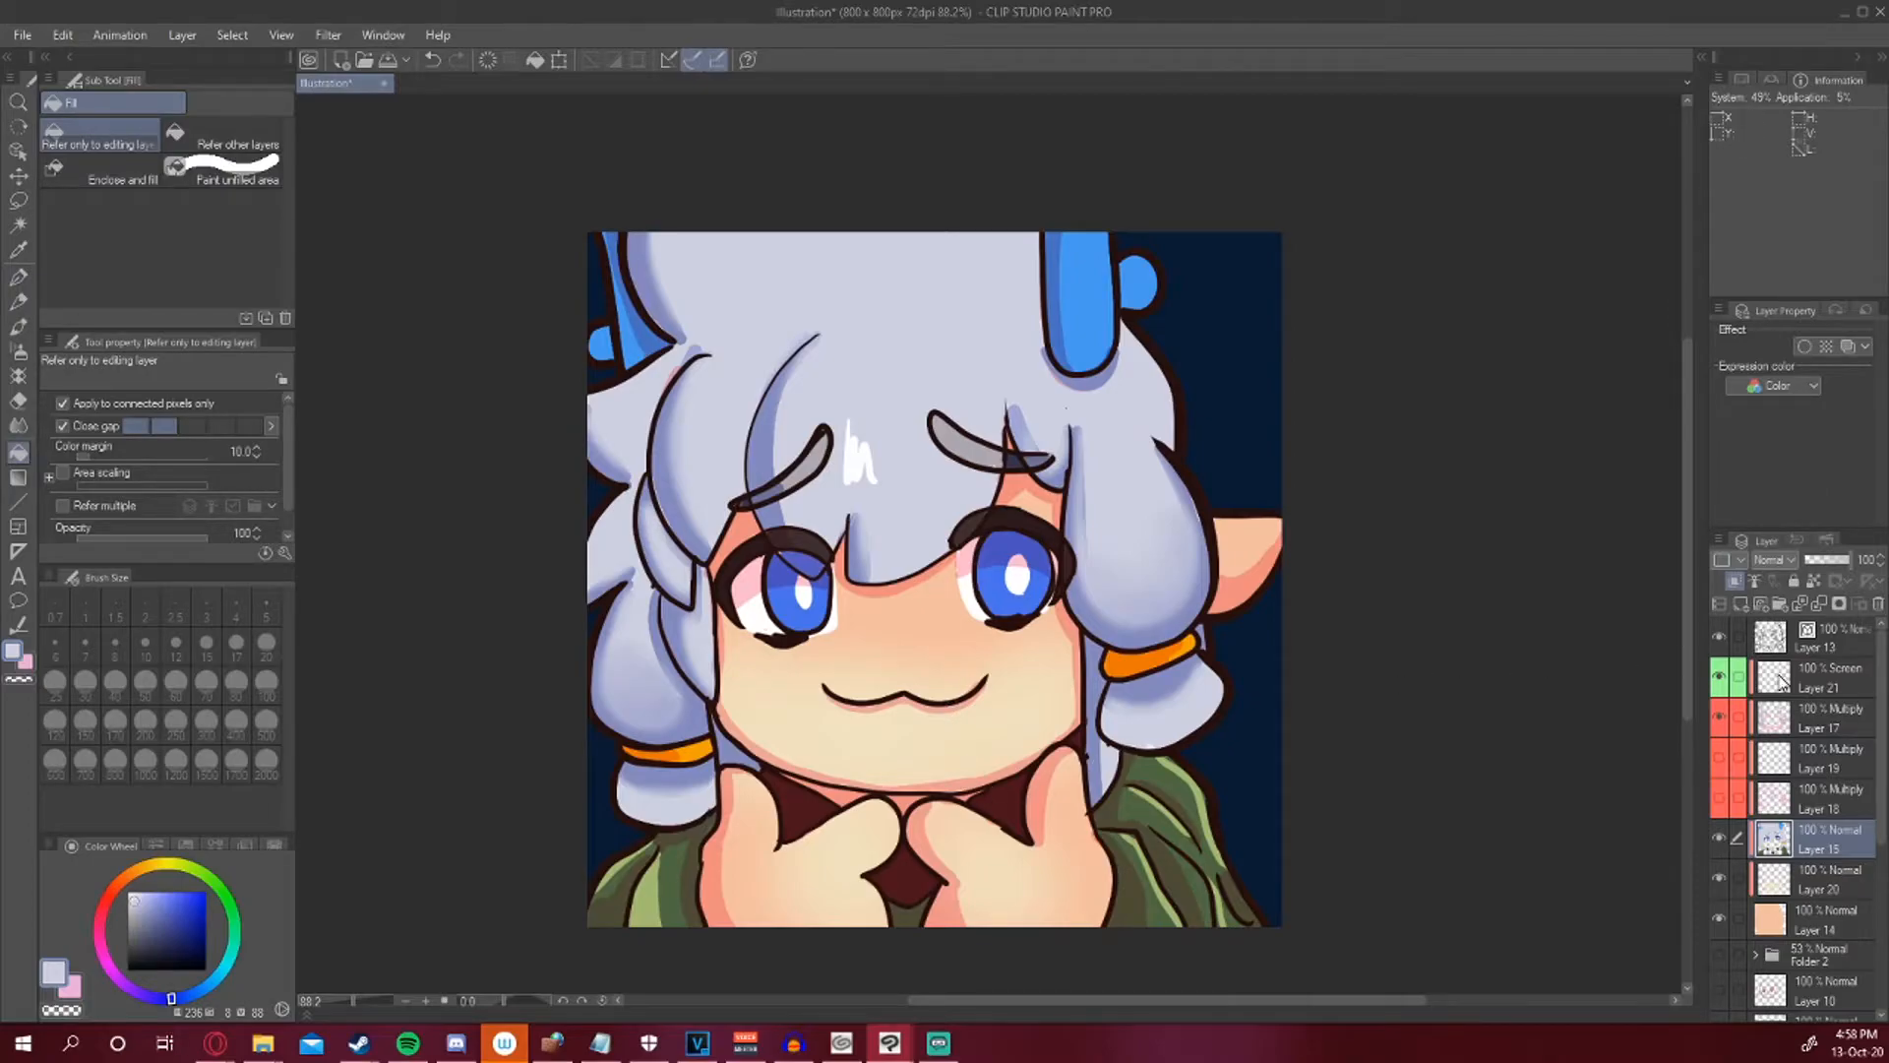
On the Screen layer, airbrush a soft light glow over the hair above the eyes.
{"action": "left_click", "coordinate": [1825, 678]}
{"action": "left_click", "coordinate": [19, 277]}
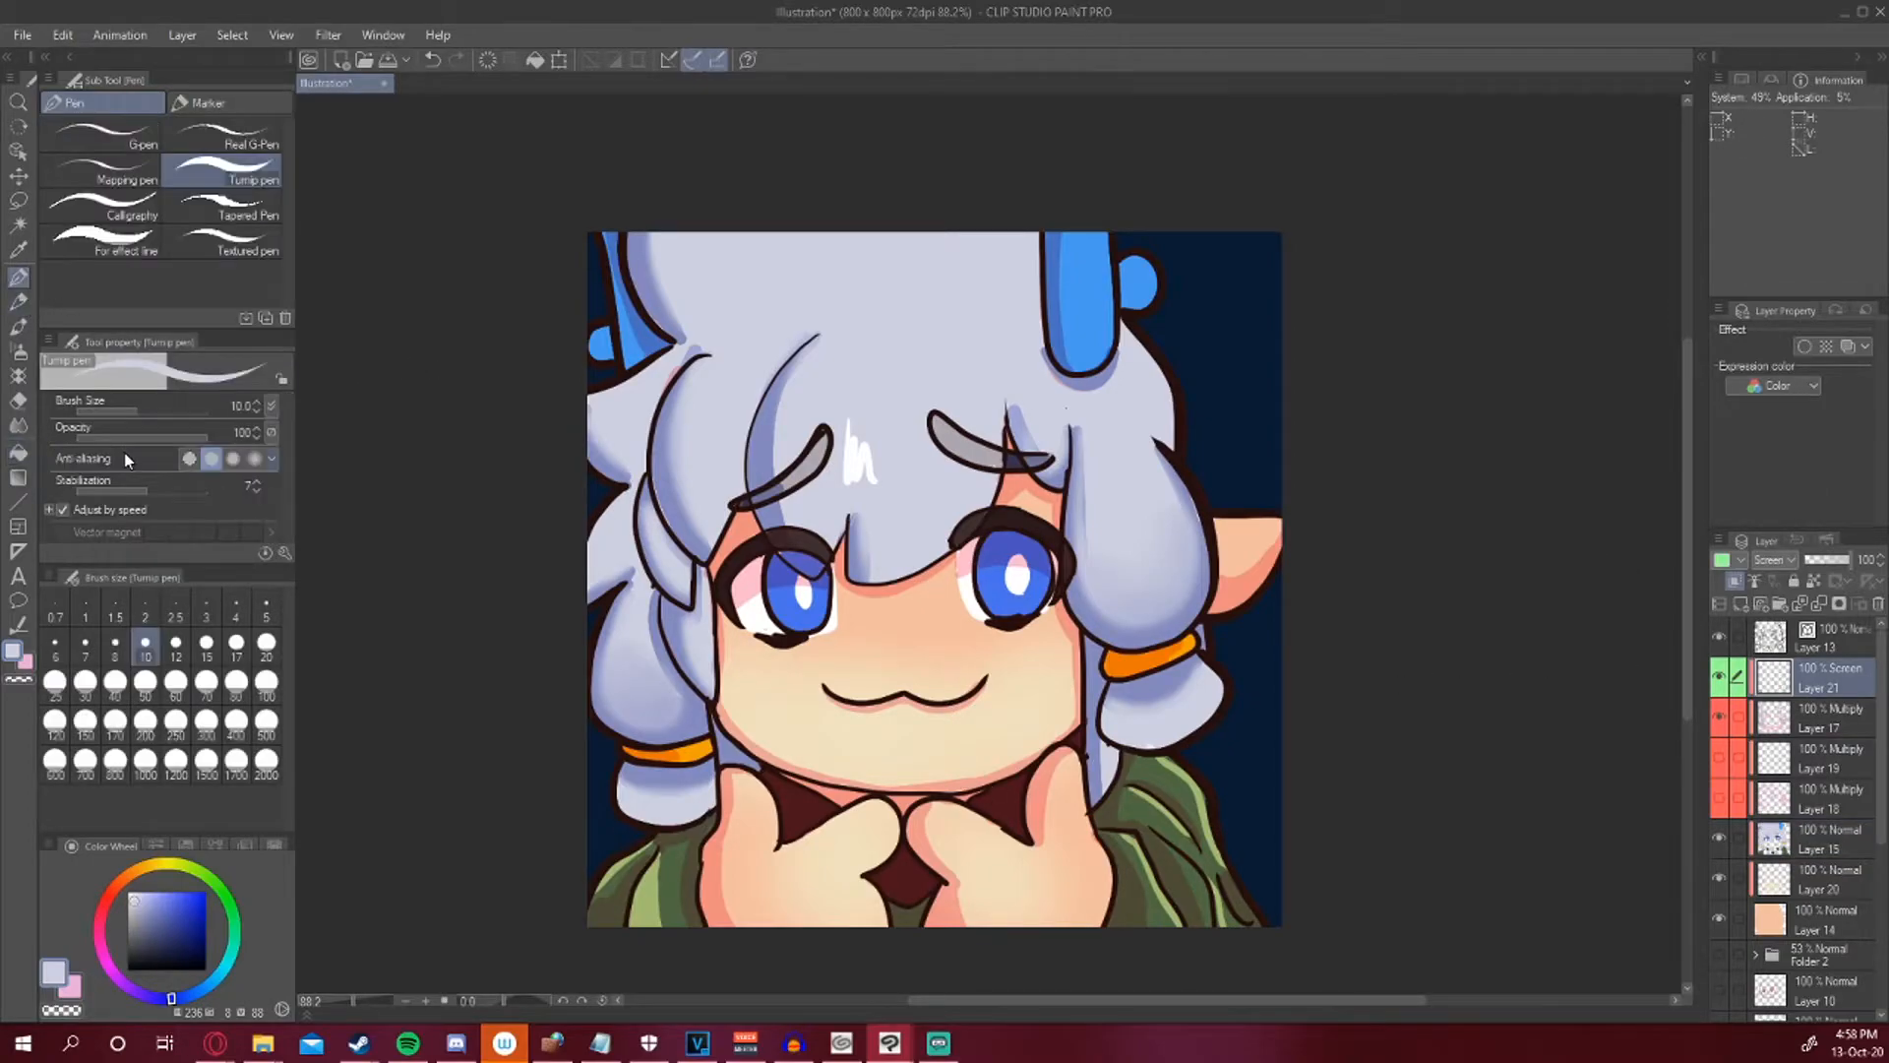
{"action": "mouse_move", "coordinate": [845, 440]}
{"action": "left_mouse_down"}
{"action": "mouse_move", "coordinate": [852, 397]}
{"action": "mouse_move", "coordinate": [830, 483]}
{"action": "left_mouse_up"}
{"action": "mouse_move", "coordinate": [846, 407]}
{"action": "left_mouse_down"}
{"action": "mouse_move", "coordinate": [846, 458]}
{"action": "mouse_move", "coordinate": [887, 585]}
{"action": "mouse_move", "coordinate": [853, 409]}
{"action": "mouse_move", "coordinate": [885, 474]}
{"action": "left_mouse_up"}
{"action": "left_click", "coordinate": [19, 353]}
{"action": "mouse_move", "coordinate": [842, 434]}
{"action": "left_mouse_down"}
{"action": "mouse_move", "coordinate": [877, 404]}
{"action": "mouse_move", "coordinate": [915, 438]}
{"action": "mouse_move", "coordinate": [912, 504]}
{"action": "left_mouse_up"}
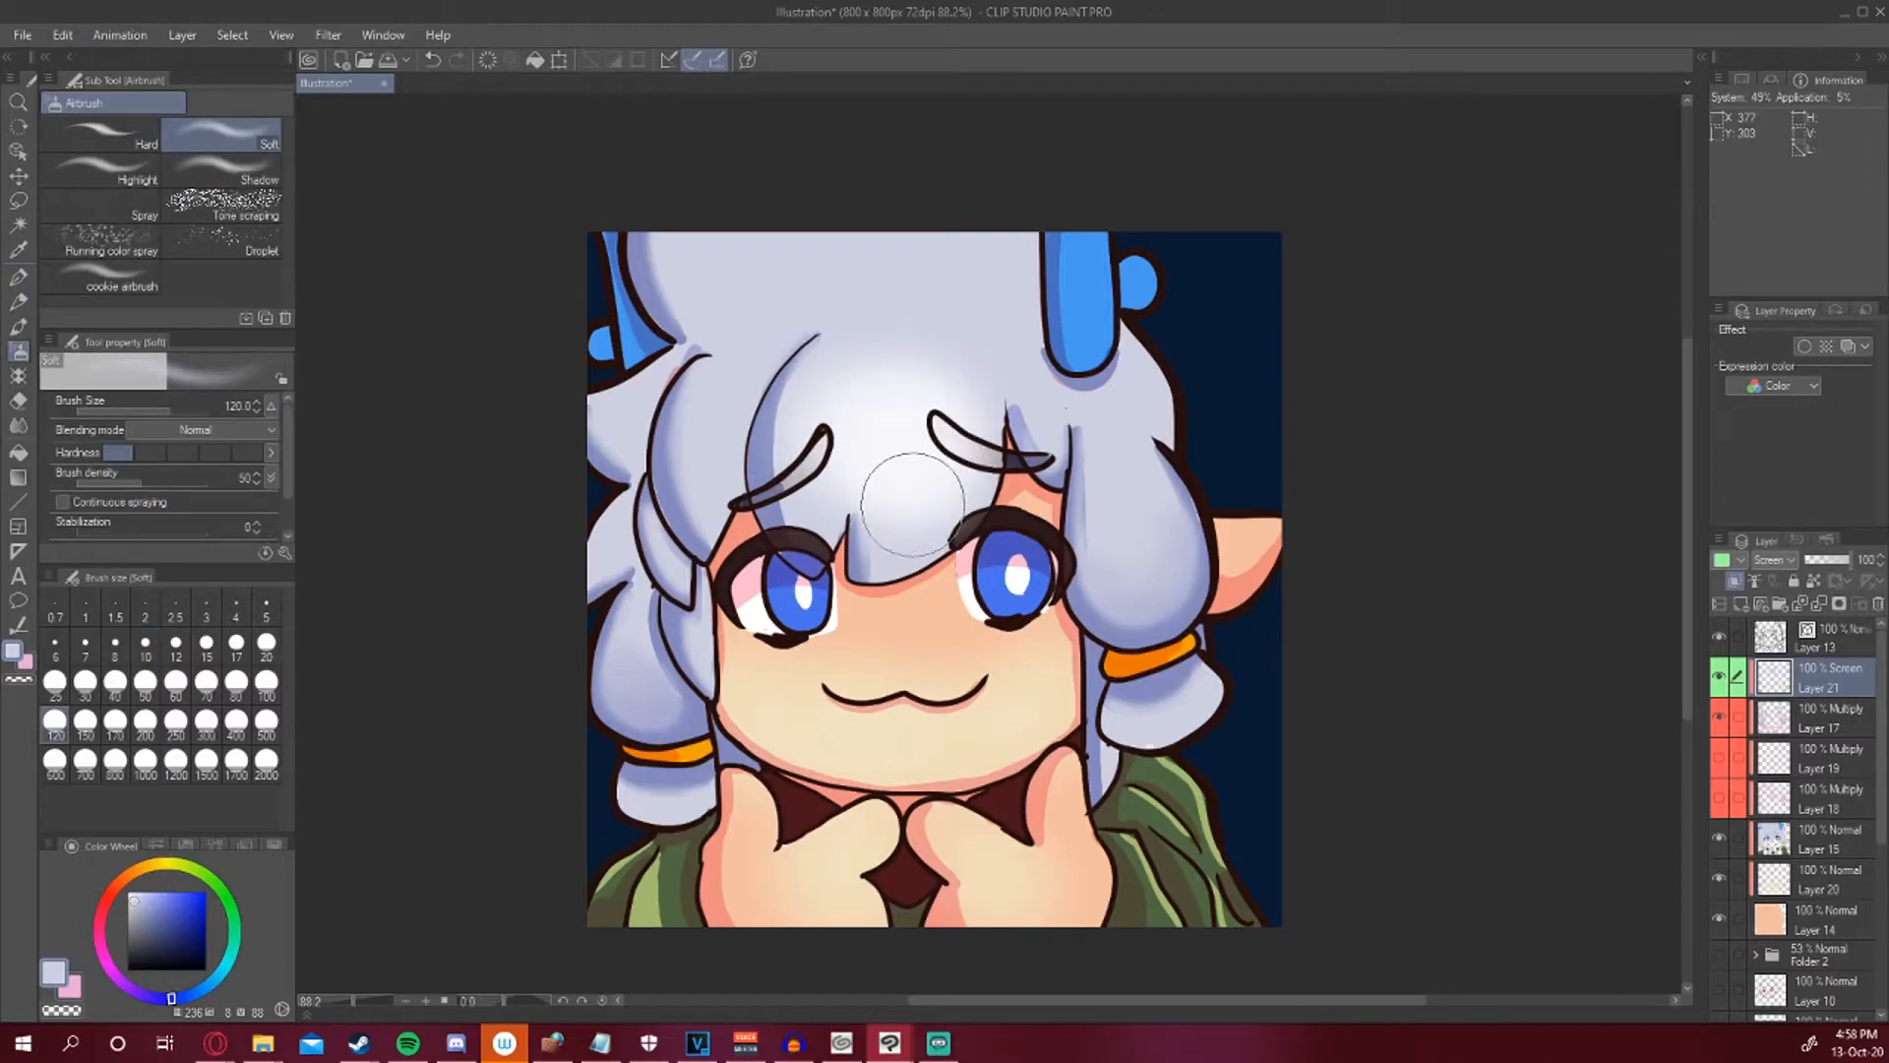
{"action": "mouse_move", "coordinate": [1112, 560]}
{"action": "left_mouse_down"}
{"action": "mouse_move", "coordinate": [1139, 548]}
{"action": "mouse_move", "coordinate": [1132, 517]}
{"action": "mouse_move", "coordinate": [1148, 634]}
{"action": "left_mouse_up"}
{"action": "key", "text": "ctrl+z"}
{"action": "left_click", "coordinate": [276, 34]}
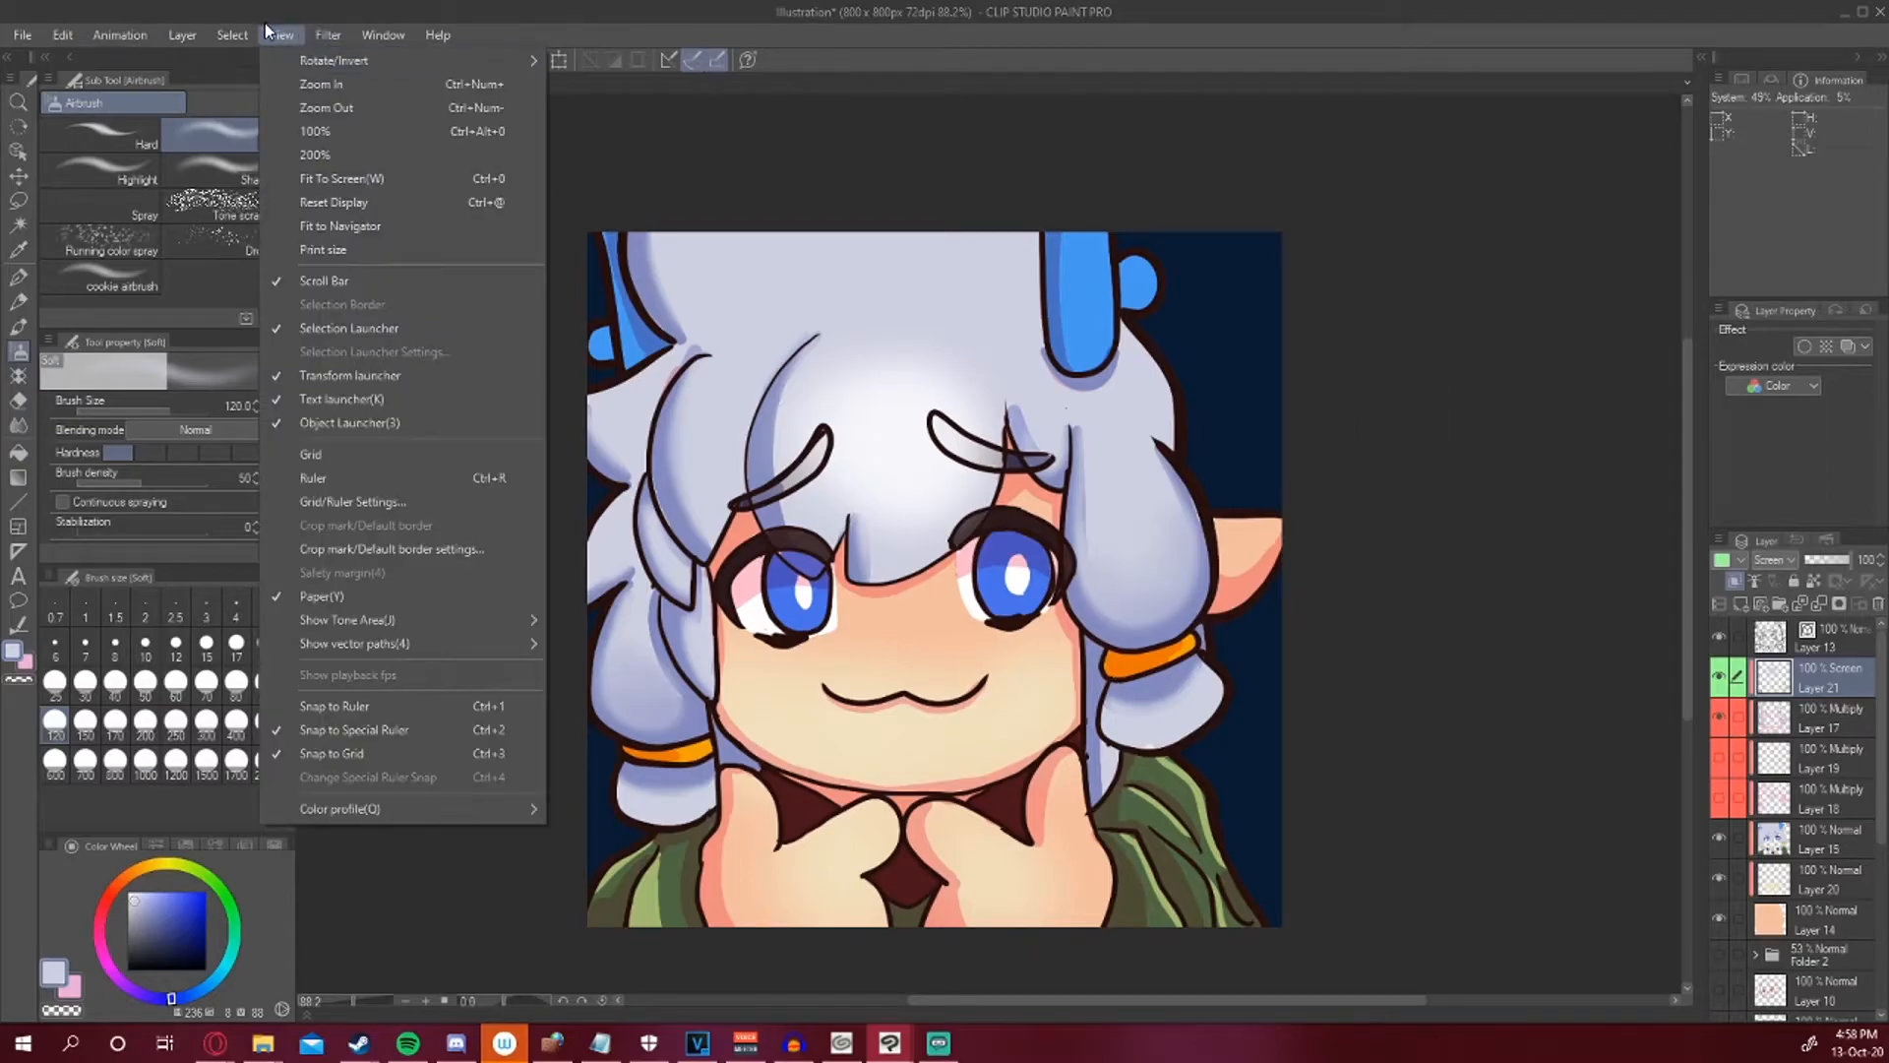
{"action": "left_click", "coordinate": [391, 106]}
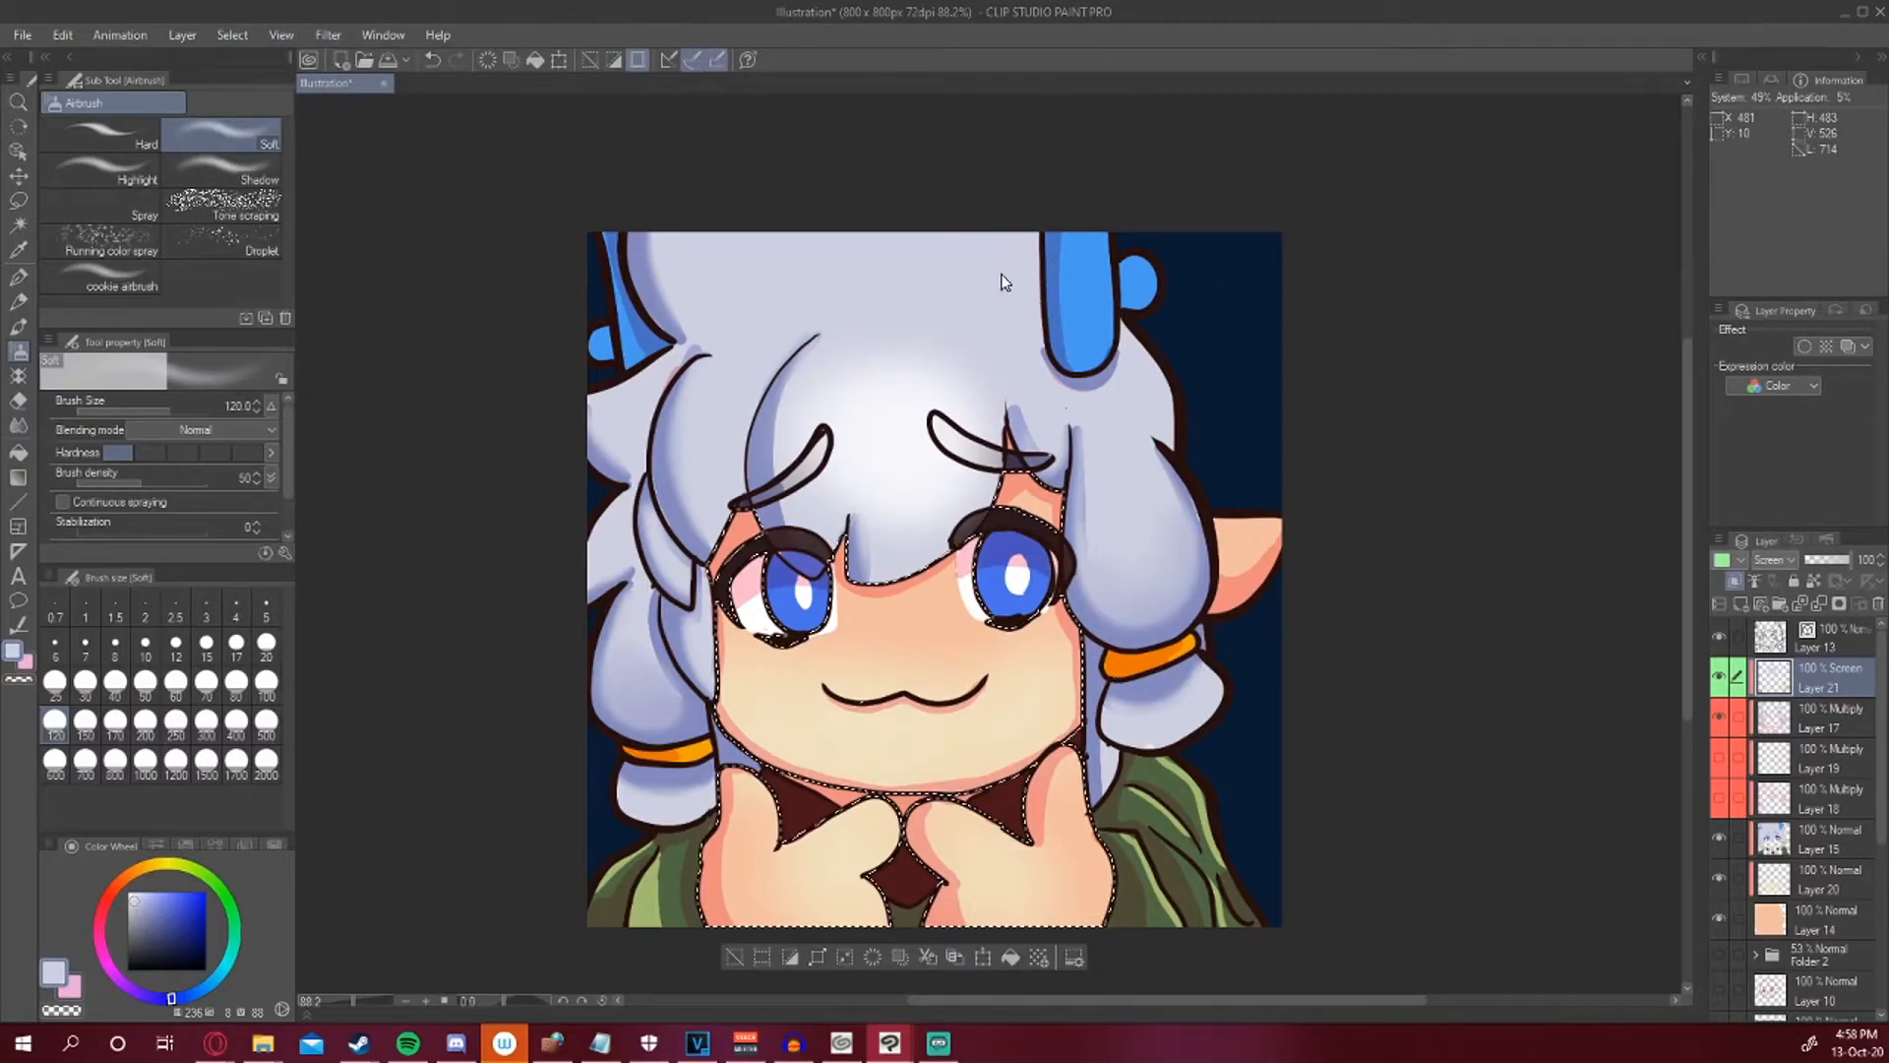
{"action": "key", "text": "ctrl+z"}
Select the hair from the top layer and smooth the Multiply hair shading near the right ear with the Blend tool.
{"action": "left_click", "coordinate": [1793, 645]}
{"action": "left_click", "coordinate": [19, 227]}
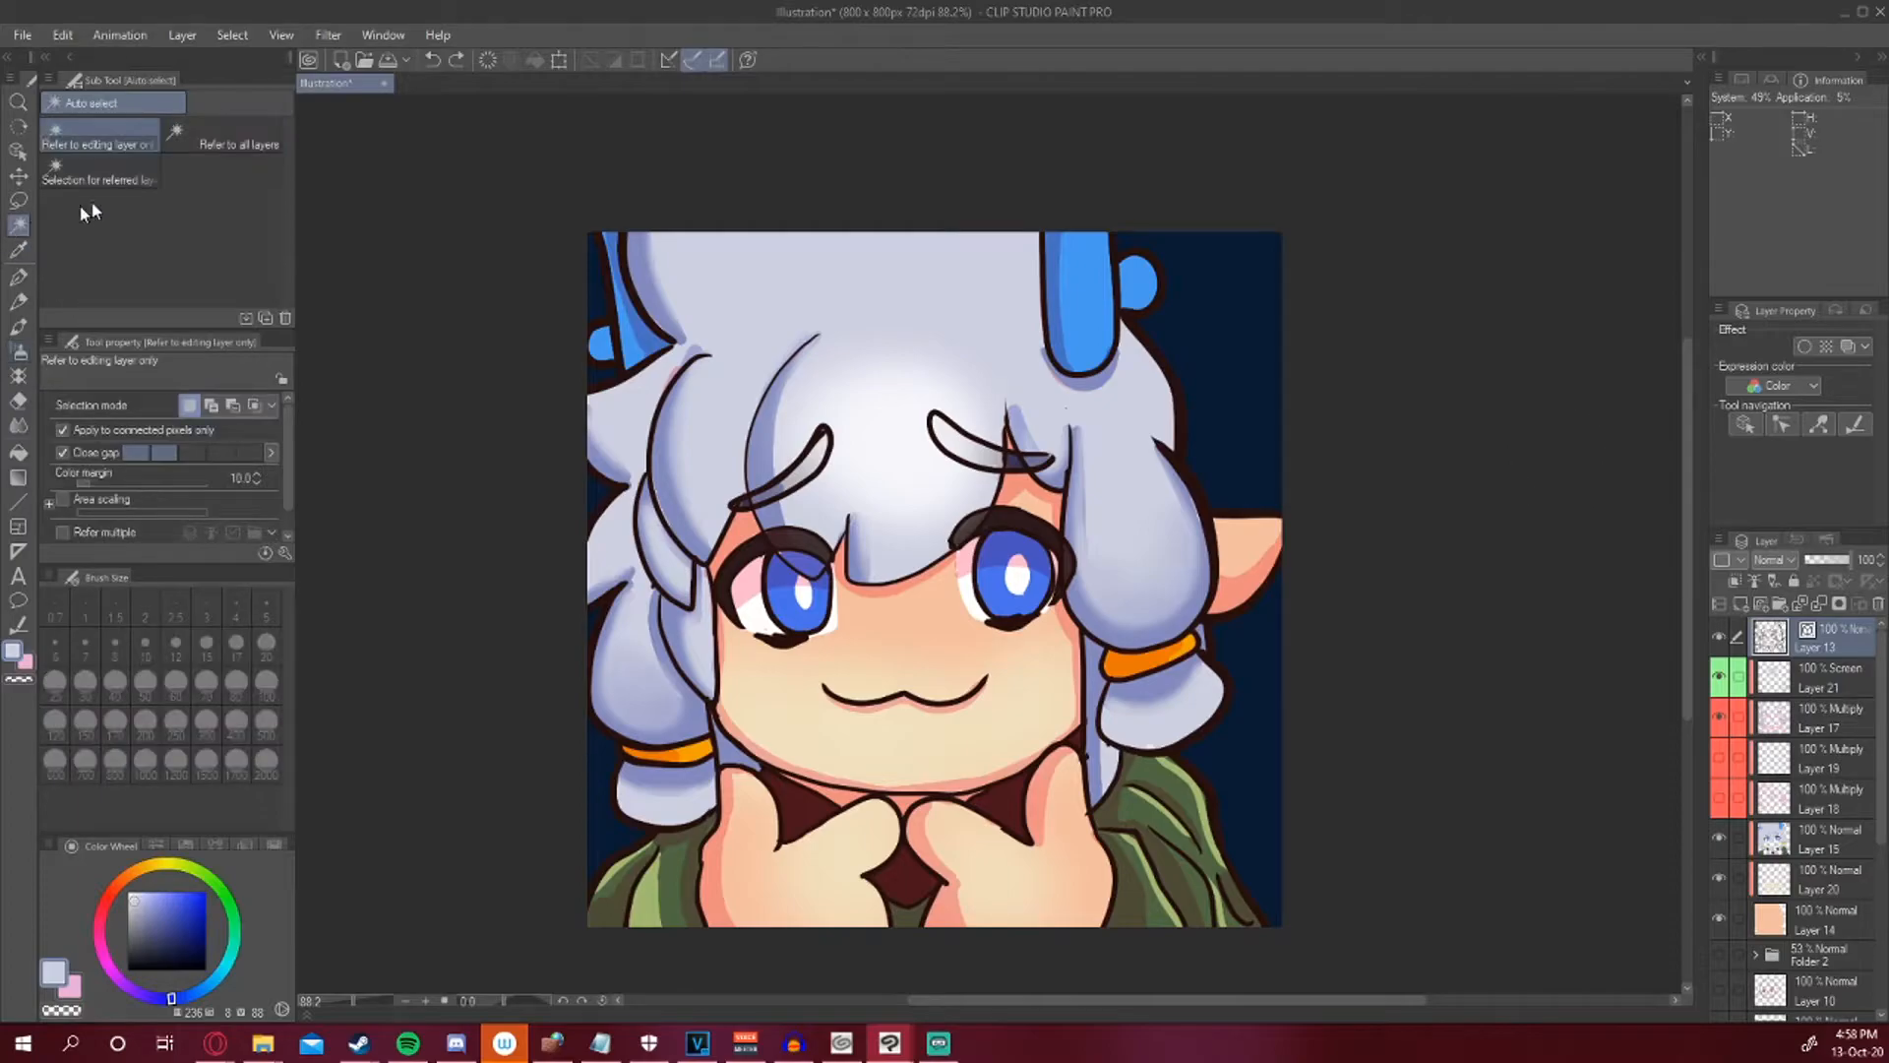
{"action": "left_click", "coordinate": [932, 363]}
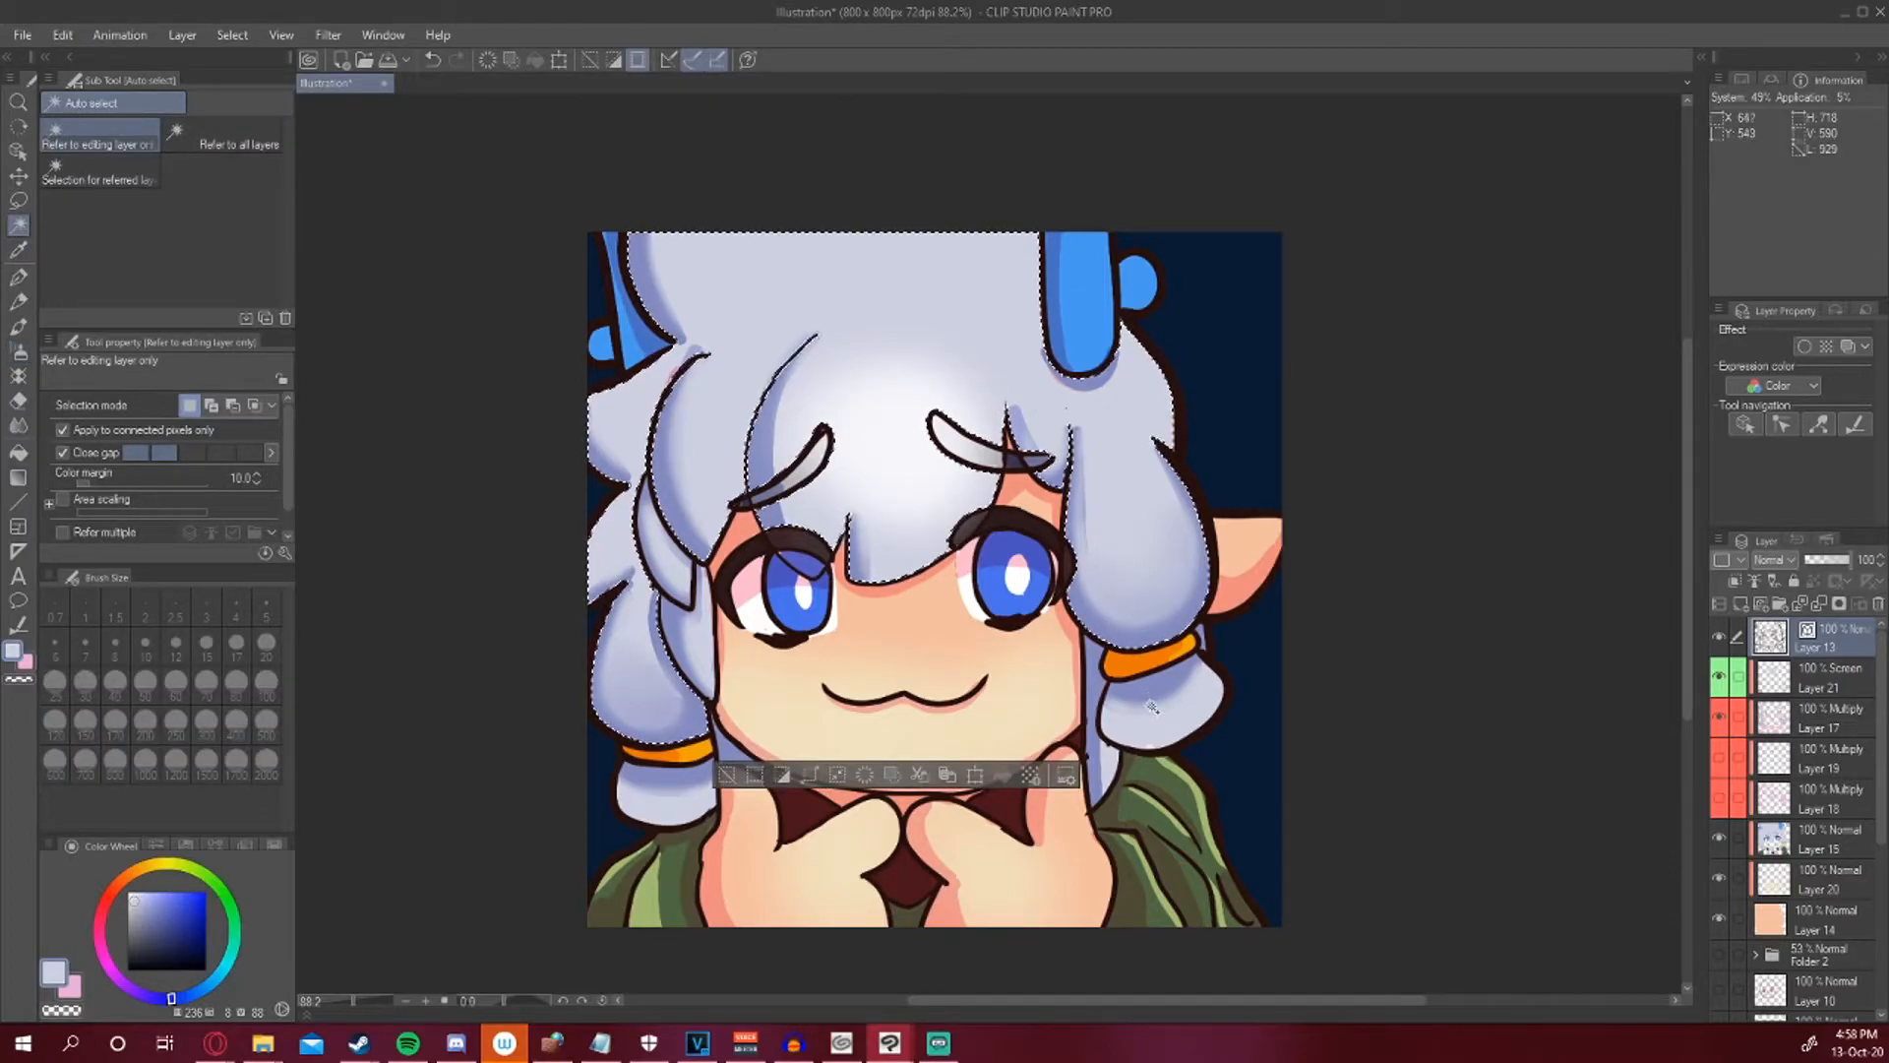
{"action": "left_click", "coordinate": [669, 794], "text": "shift"}
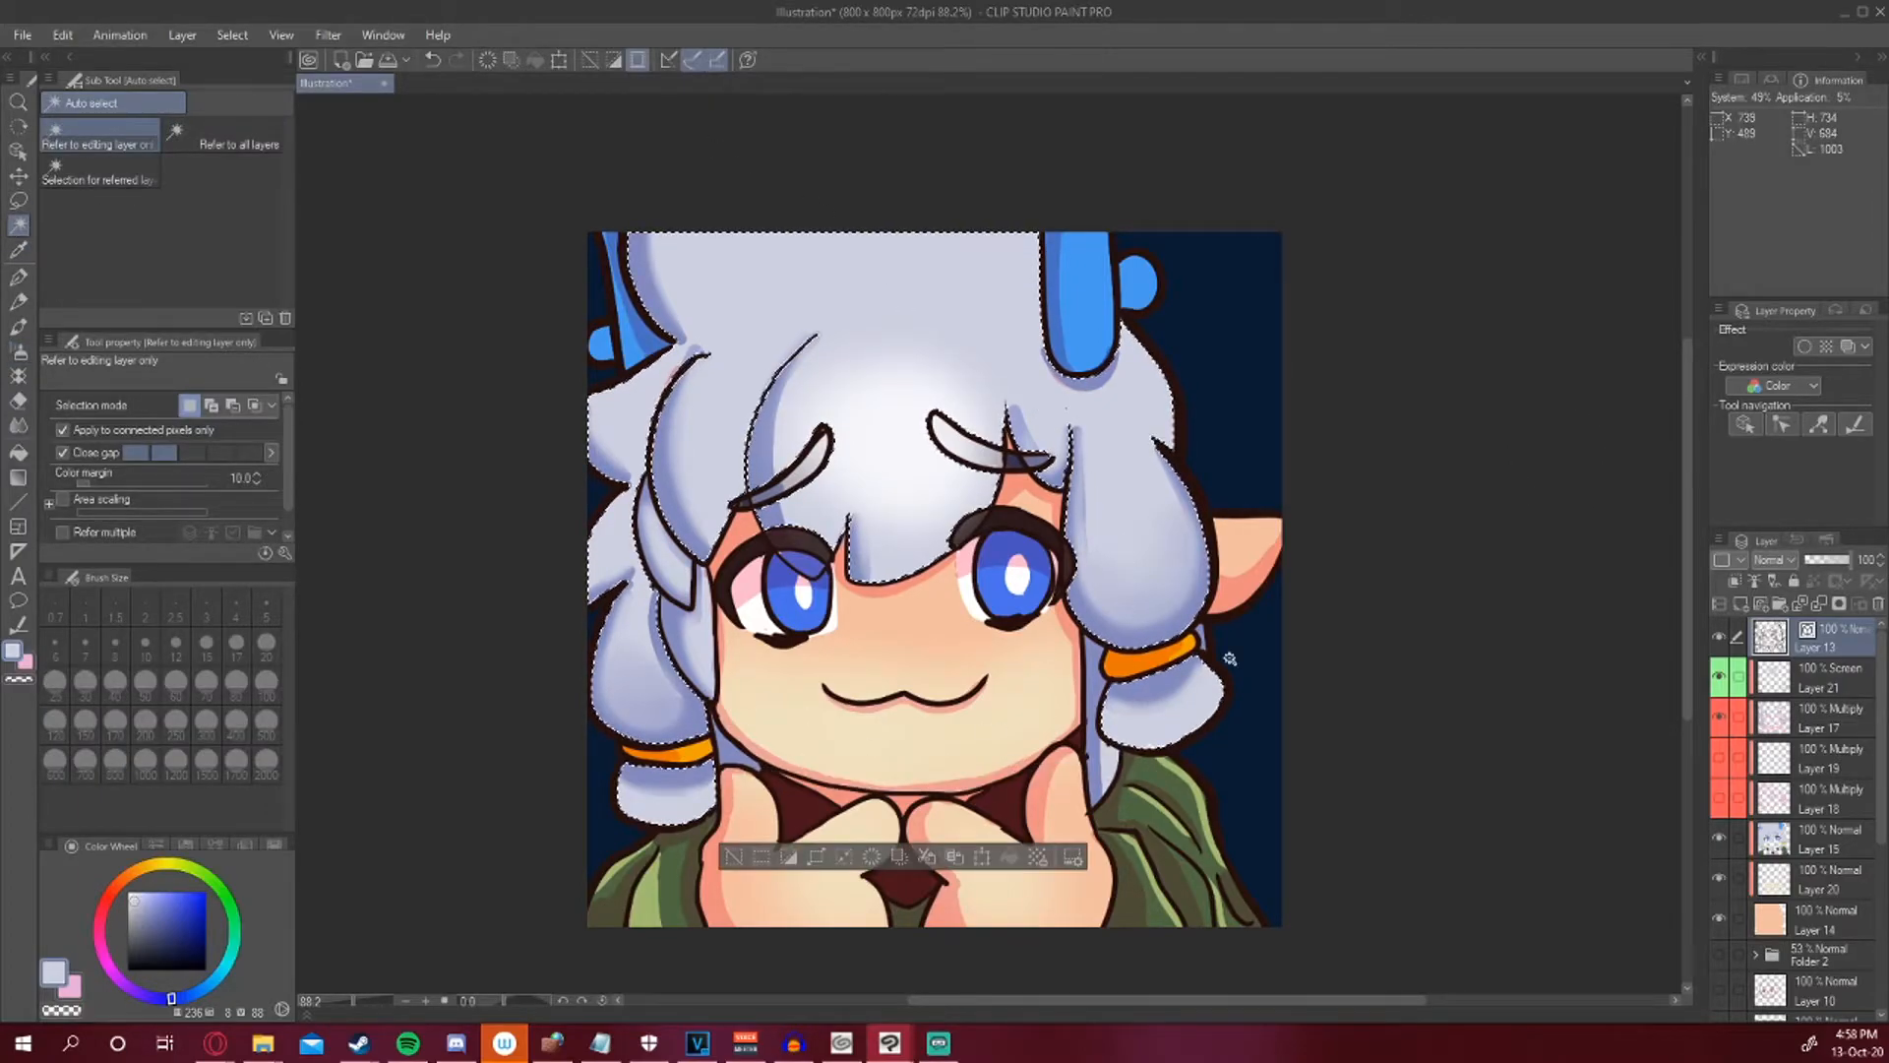
{"action": "left_click", "coordinate": [1779, 716]}
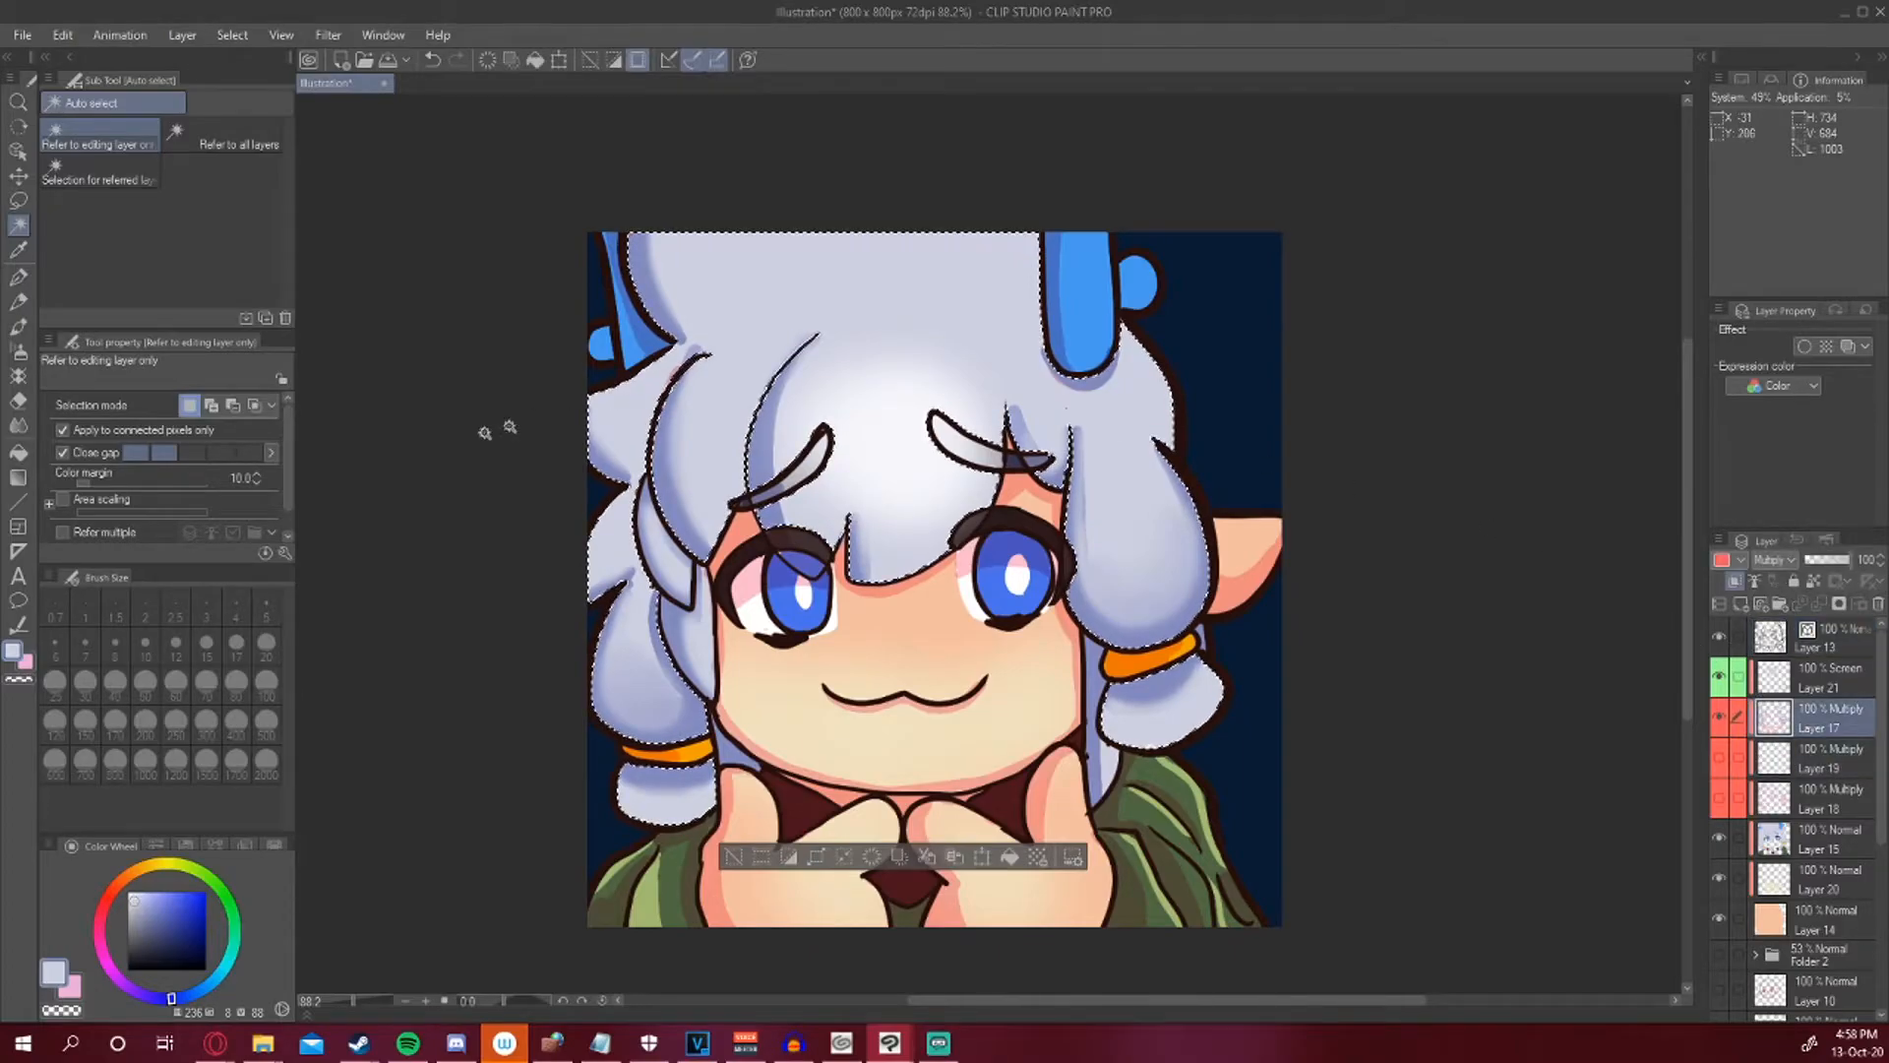
{"action": "left_click", "coordinate": [18, 425]}
{"action": "left_click", "coordinate": [99, 133]}
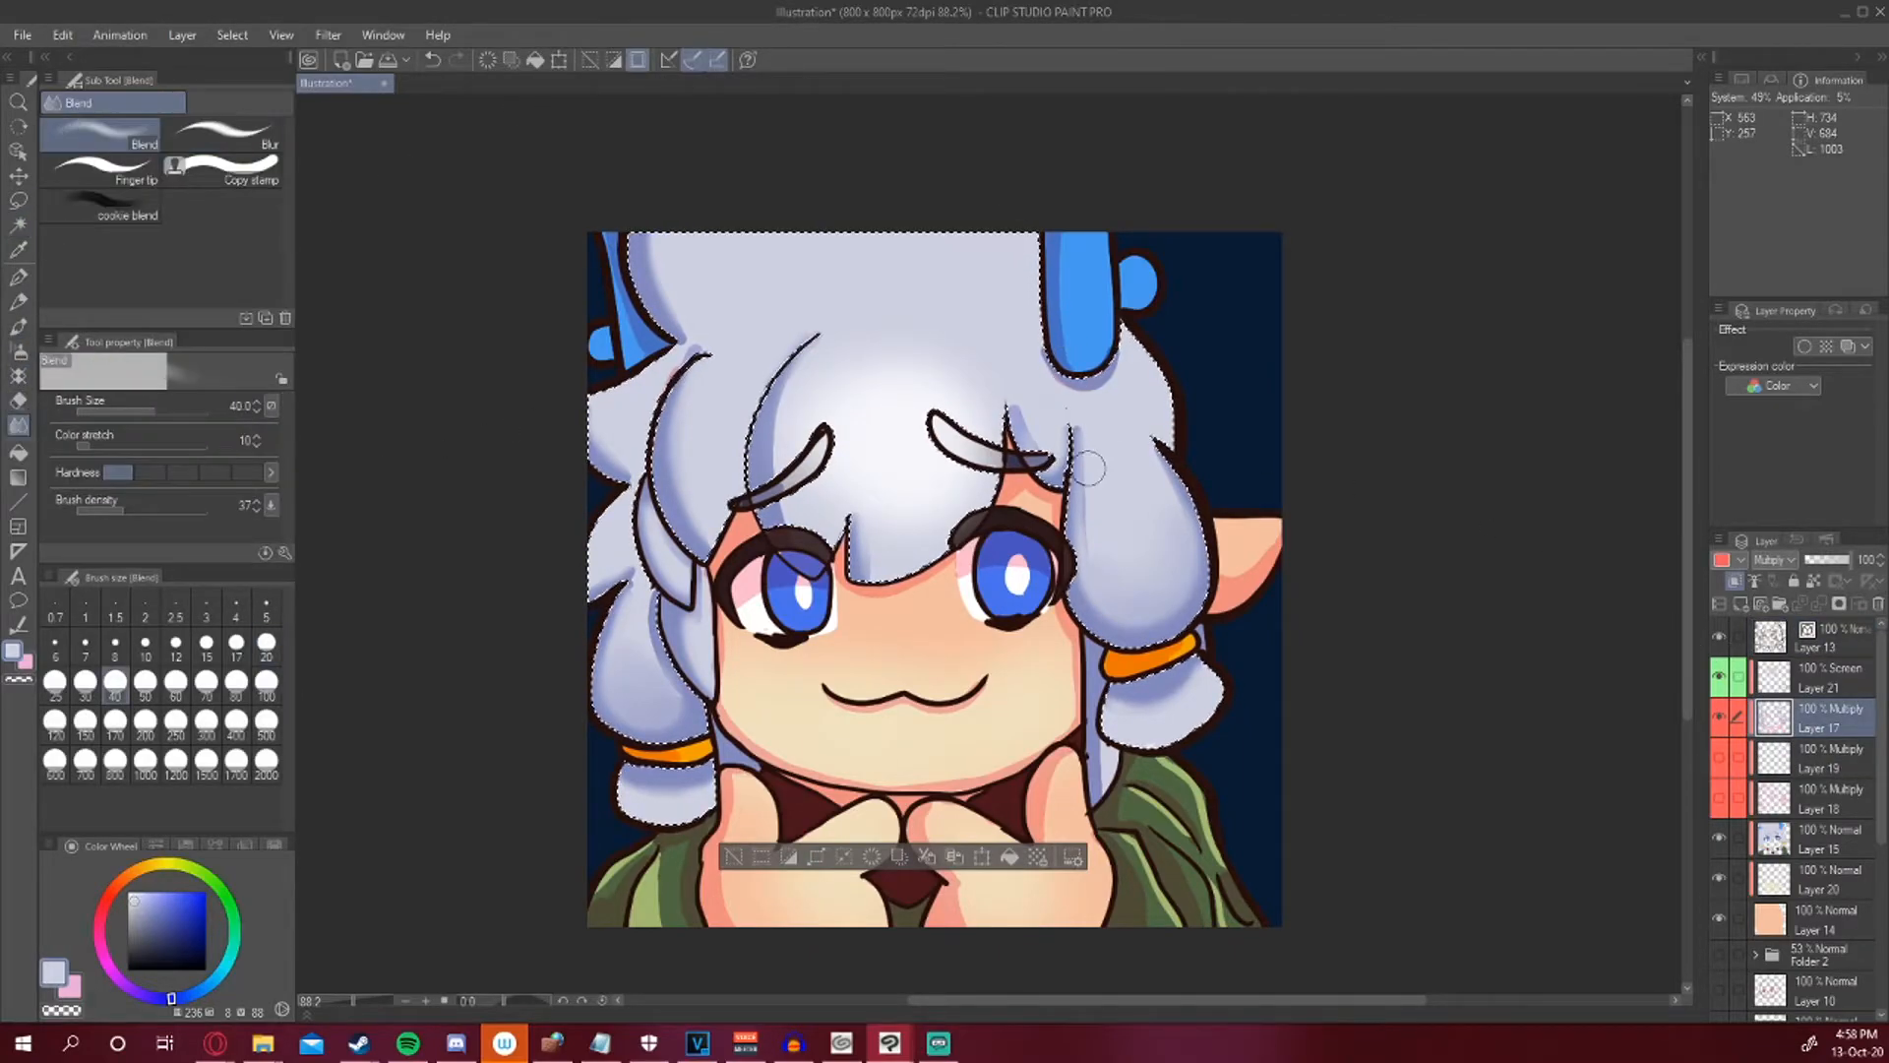
{"action": "mouse_move", "coordinate": [1093, 534]}
{"action": "left_mouse_down"}
{"action": "mouse_move", "coordinate": [1099, 555]}
{"action": "mouse_move", "coordinate": [1104, 455]}
{"action": "mouse_move", "coordinate": [1088, 517]}
{"action": "left_mouse_up"}
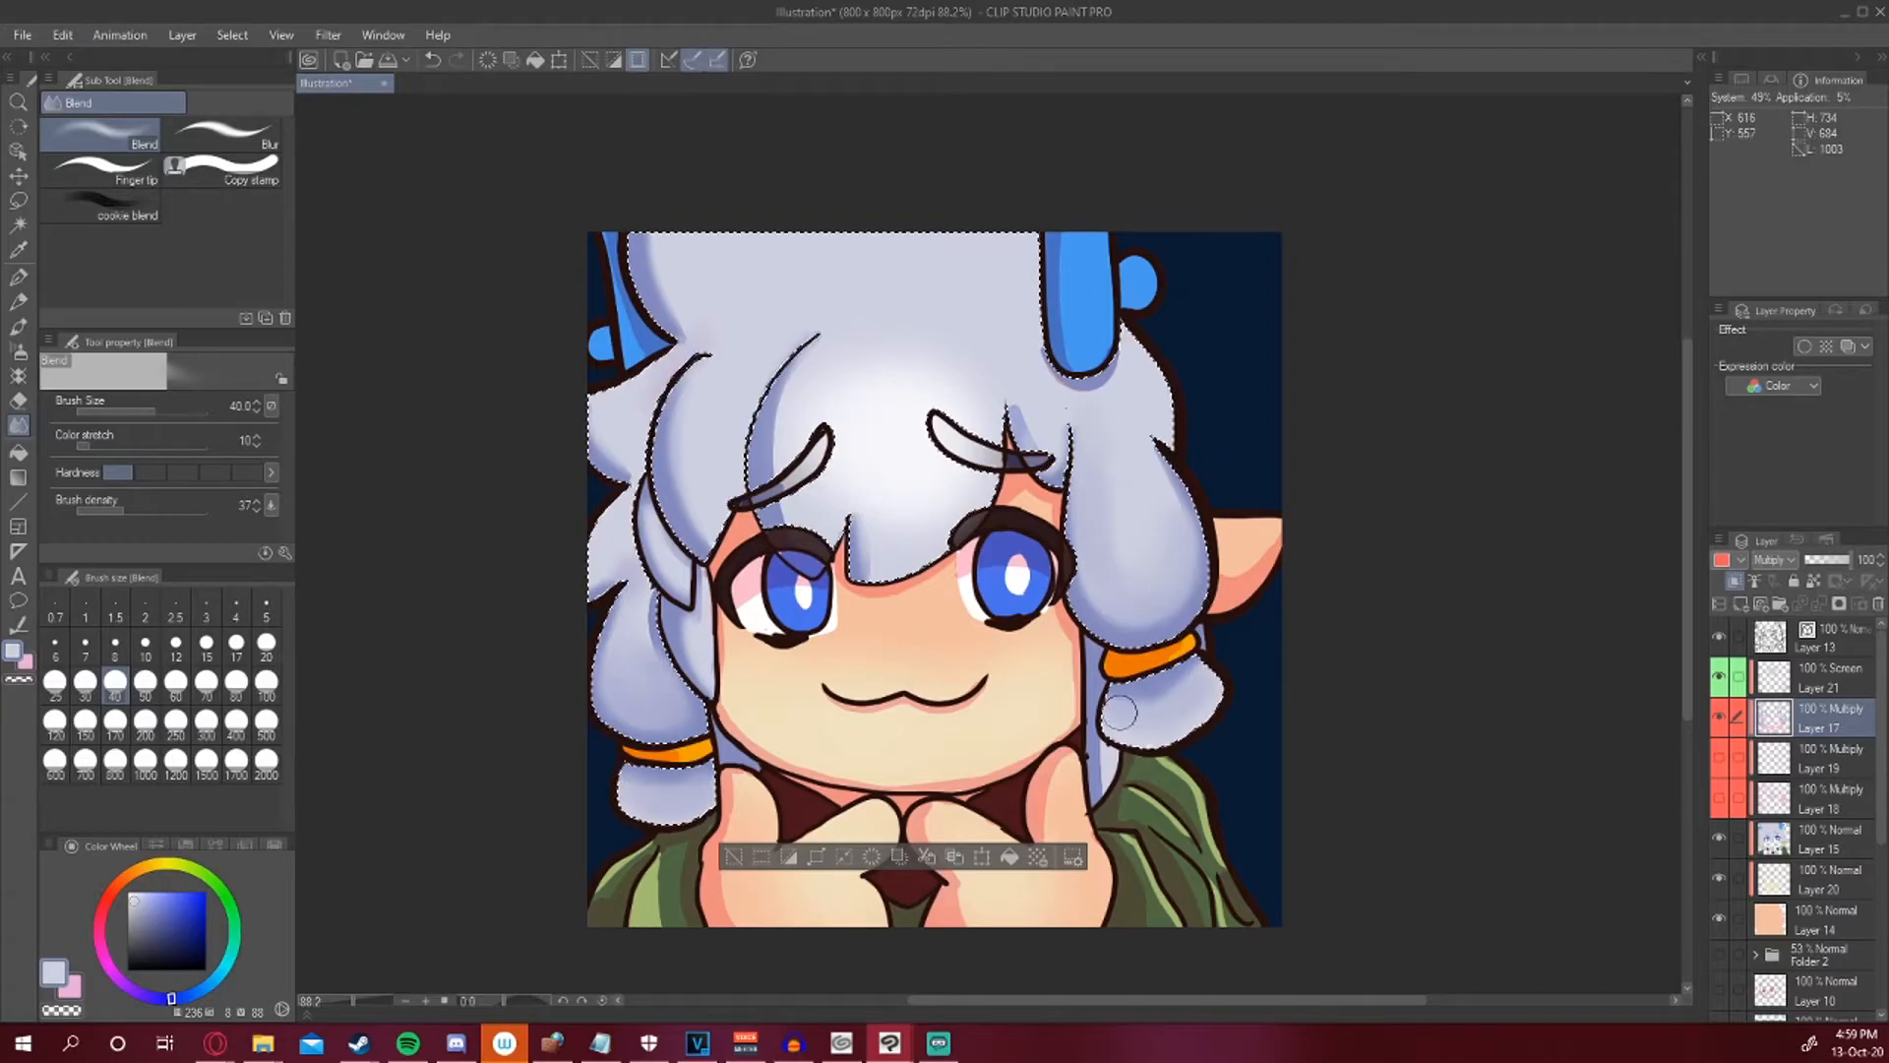
{"action": "mouse_move", "coordinate": [1122, 714]}
{"action": "left_mouse_down"}
{"action": "mouse_move", "coordinate": [1196, 686]}
{"action": "mouse_move", "coordinate": [1179, 689]}
{"action": "left_mouse_up"}
Airbrush a soft white glow across the selected hair on the Screen layer.
{"action": "left_click", "coordinate": [1774, 685]}
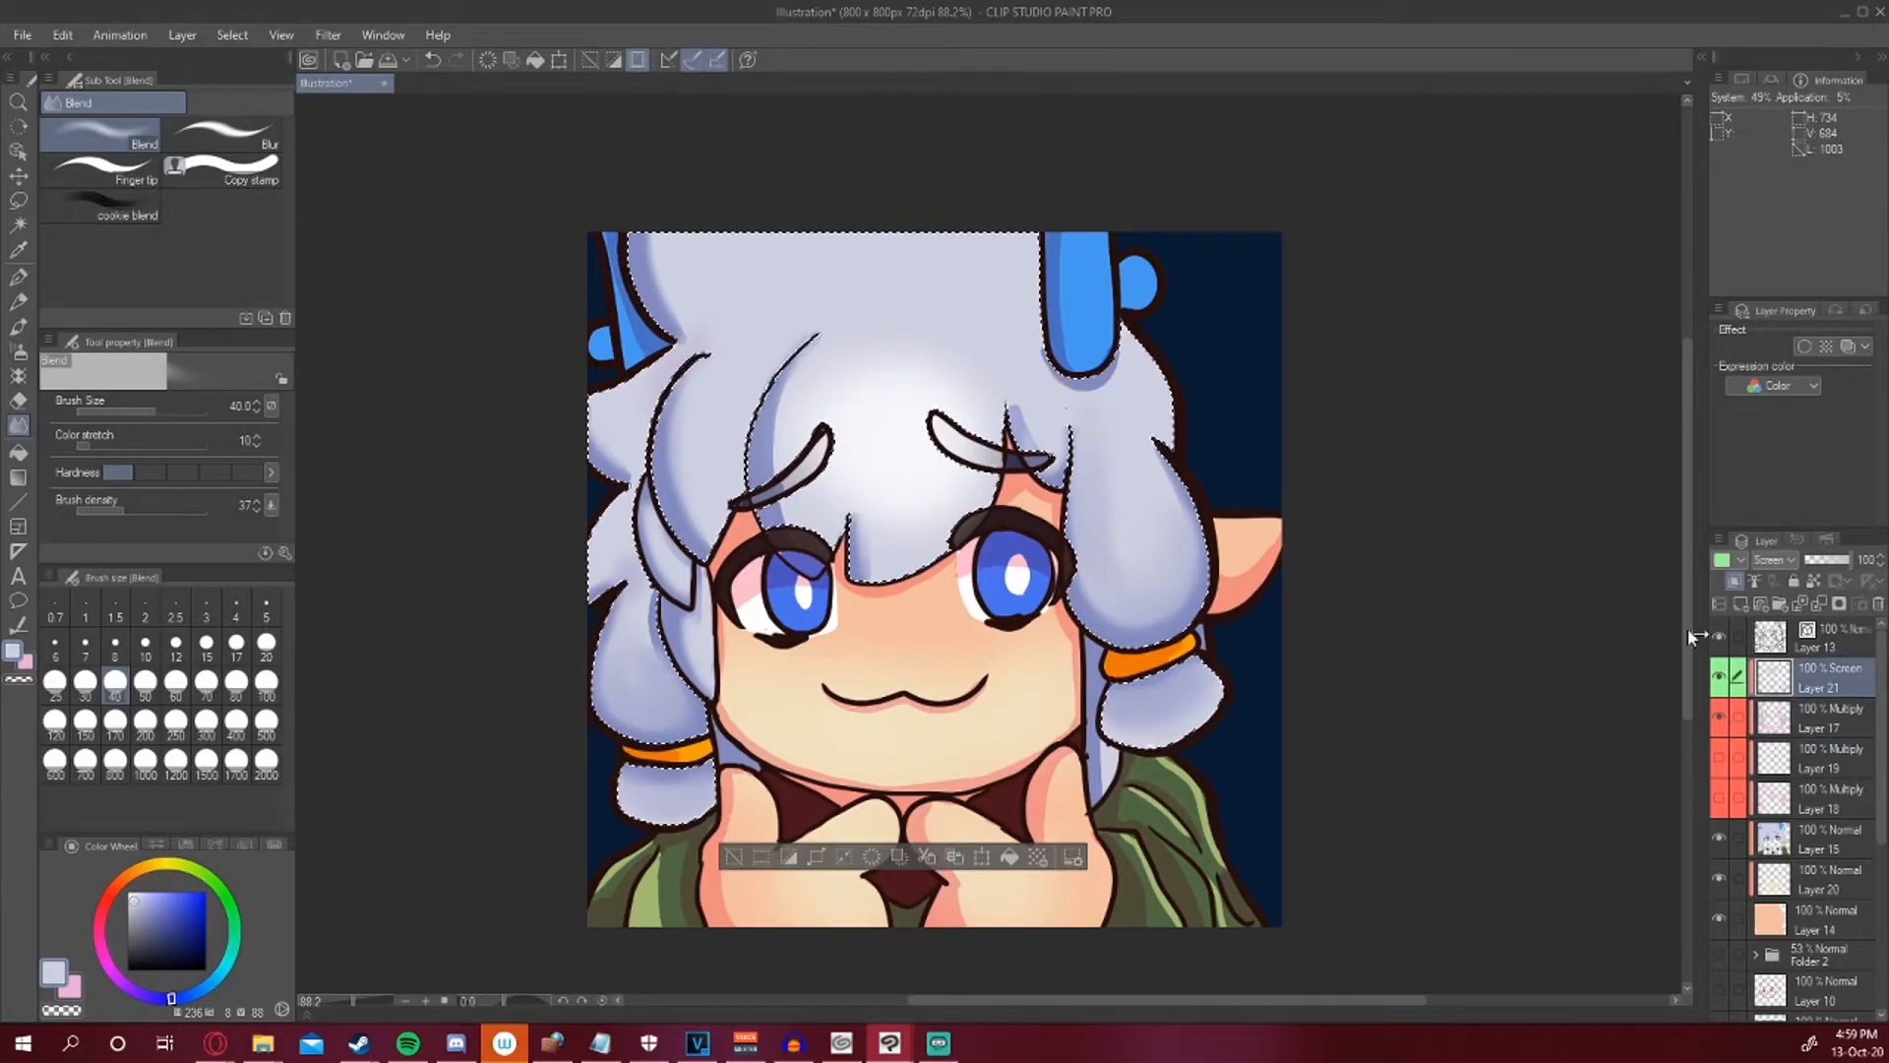
{"action": "left_click", "coordinate": [18, 352]}
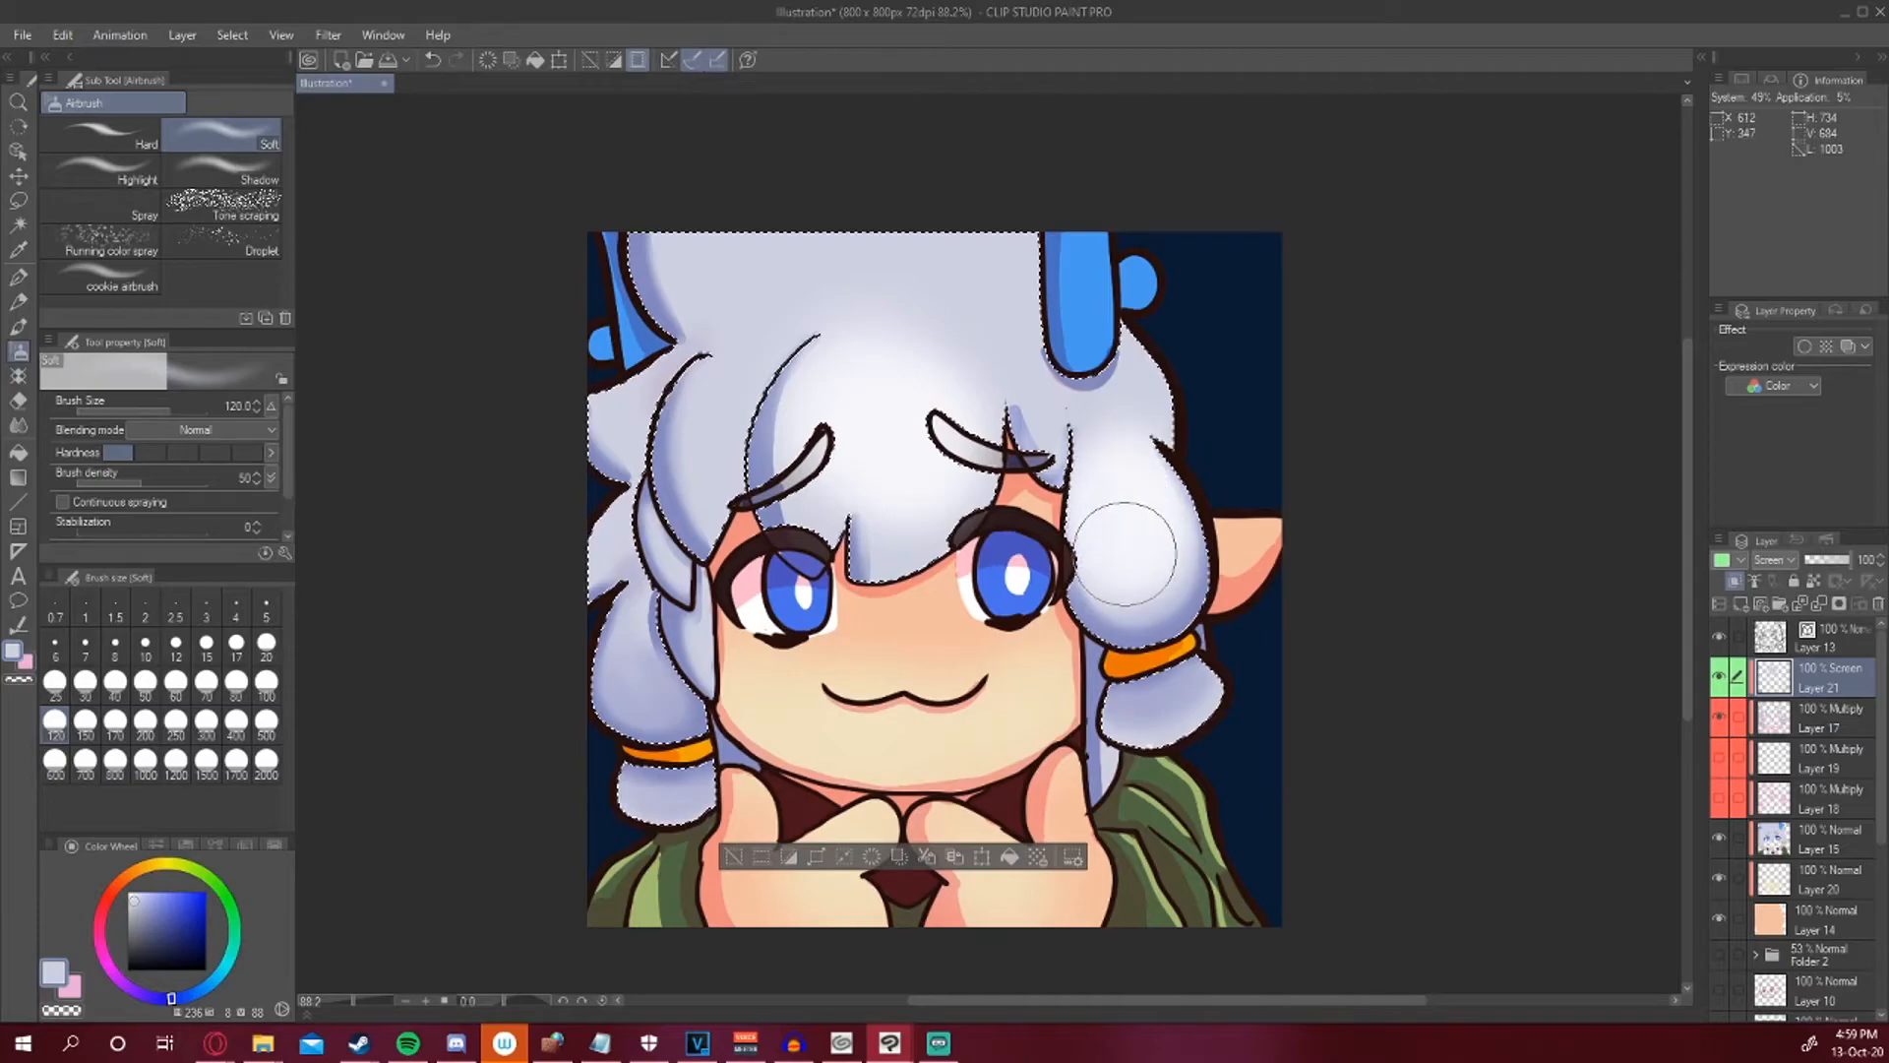
{"action": "left_click_drag", "start_coordinate": [1126, 501], "coordinate": [1146, 424]}
{"action": "mouse_move", "coordinate": [980, 310]}
{"action": "left_mouse_down"}
{"action": "mouse_move", "coordinate": [926, 269]}
{"action": "mouse_move", "coordinate": [962, 313]}
{"action": "mouse_move", "coordinate": [1000, 288]}
{"action": "mouse_move", "coordinate": [918, 237]}
{"action": "mouse_move", "coordinate": [706, 232]}
{"action": "mouse_move", "coordinate": [872, 375]}
{"action": "left_mouse_up"}
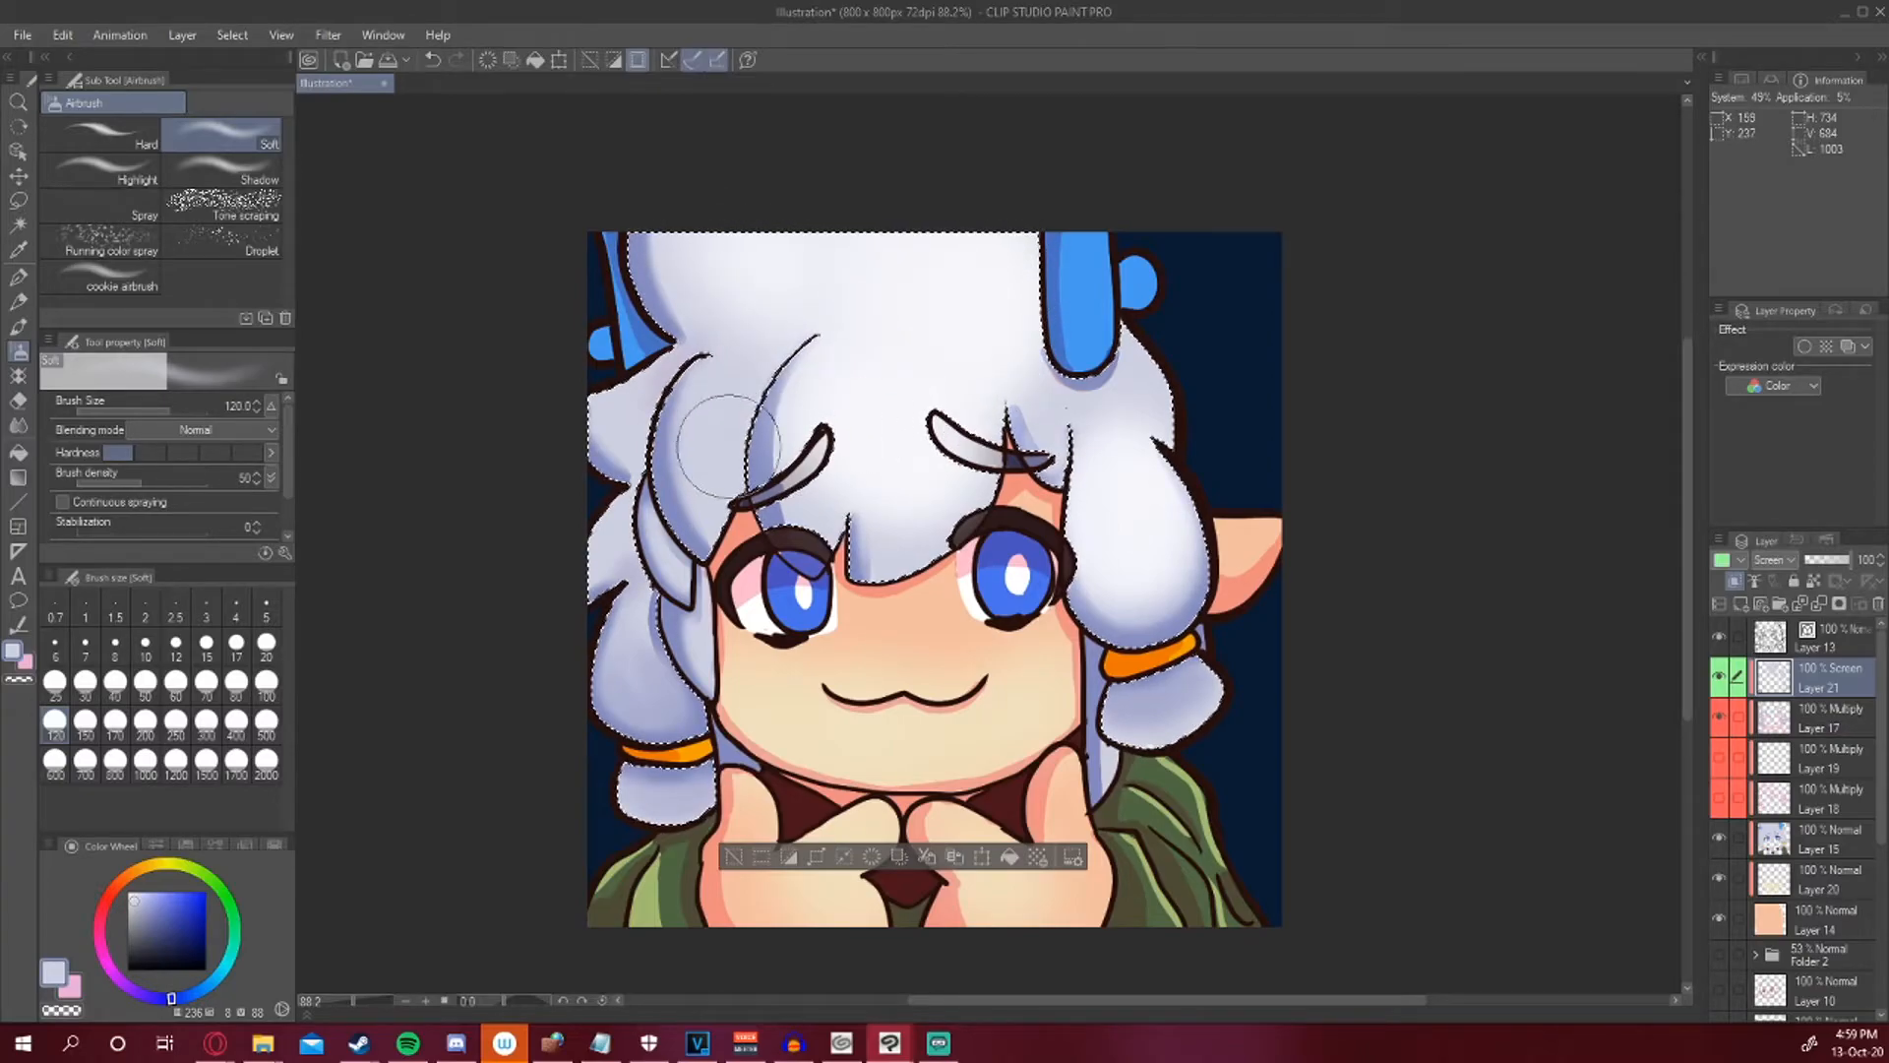
Set the brush size to 70 and draw white pen streak highlights on the hair's right and left sides.
{"action": "left_click", "coordinate": [206, 681]}
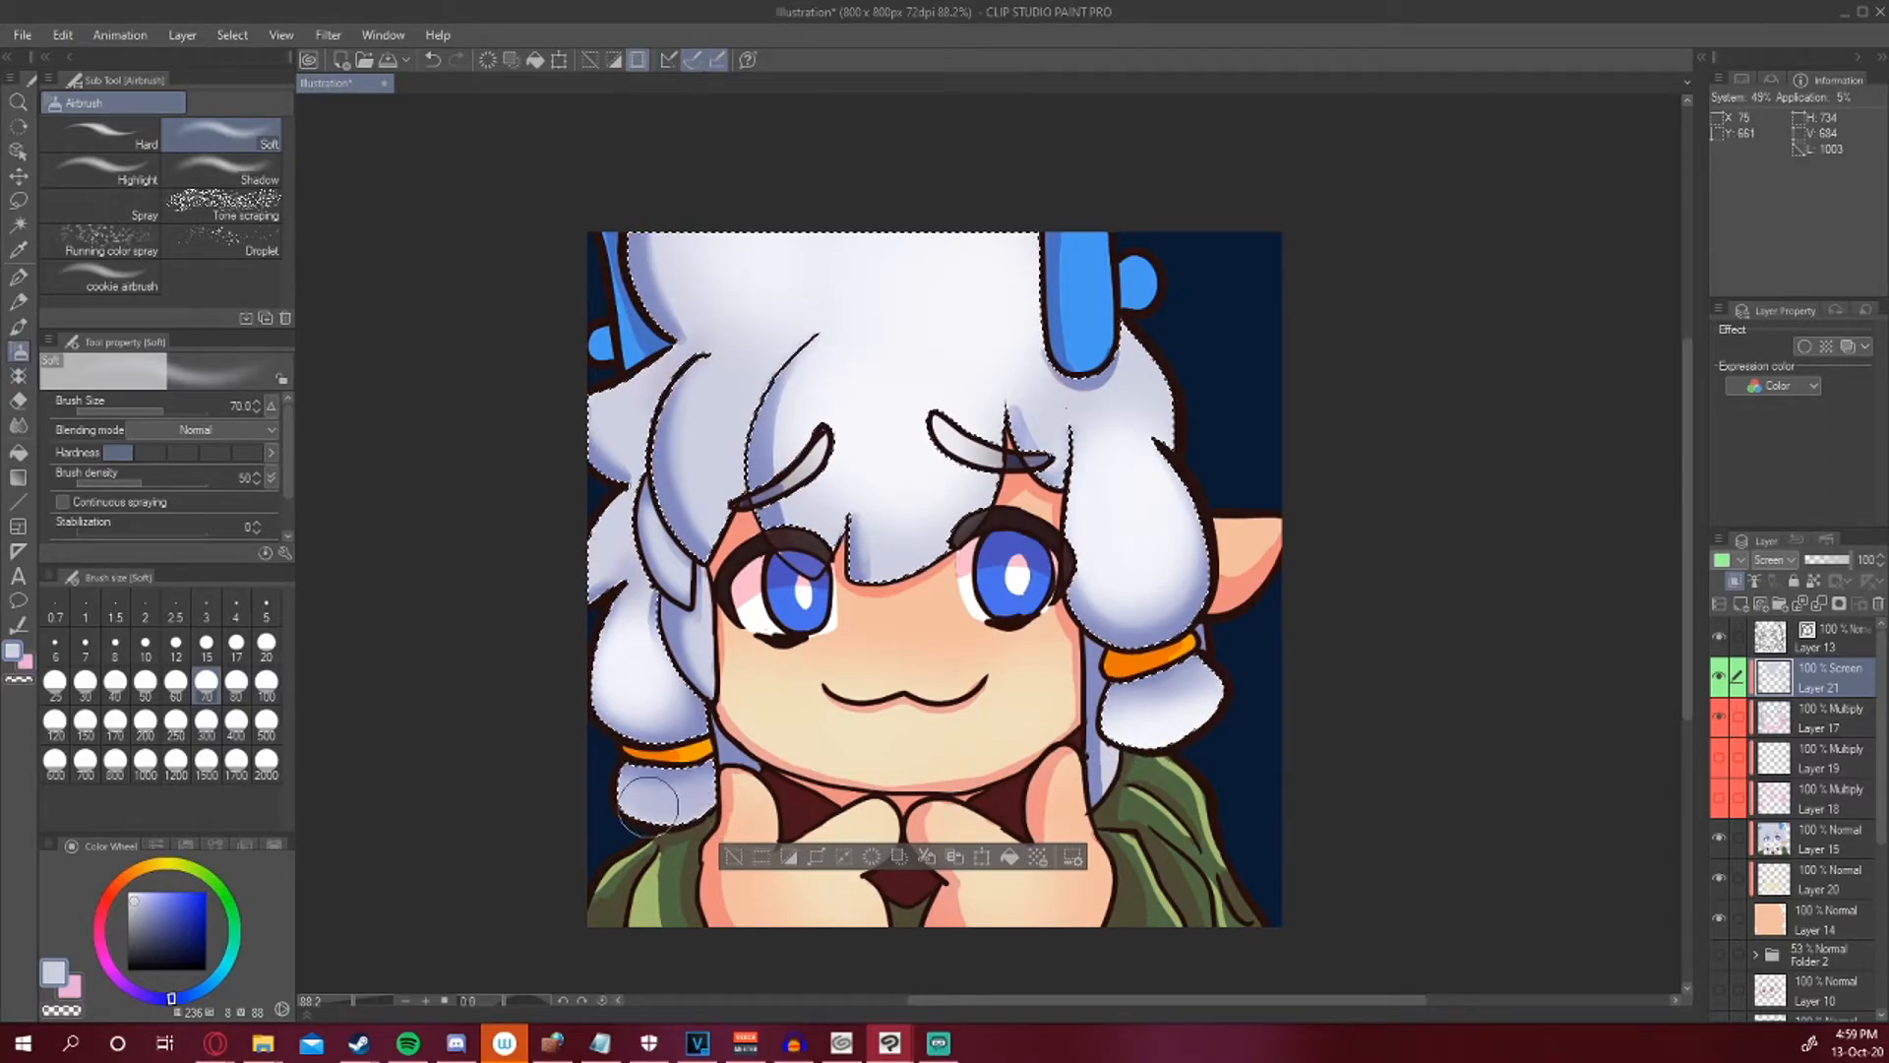
{"action": "key", "text": "p"}
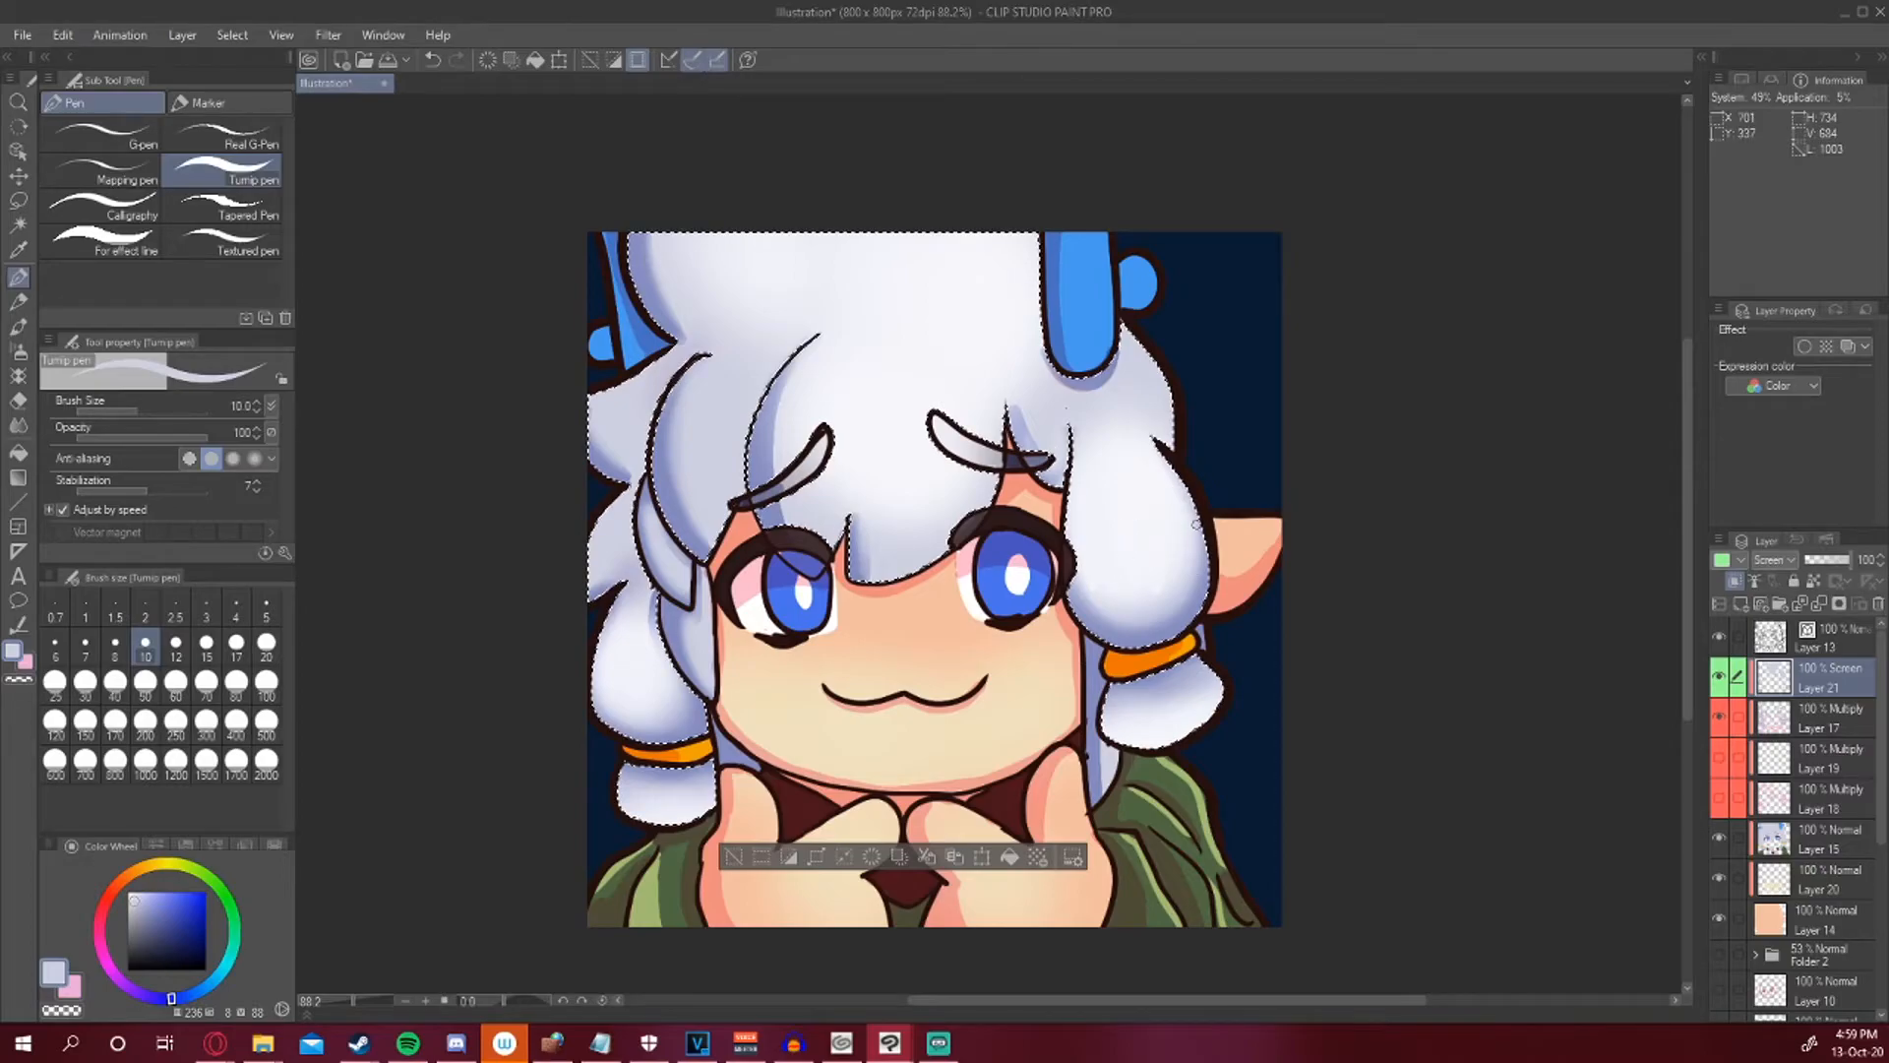
{"action": "key", "text": "ctrl+z"}
{"action": "left_click", "coordinate": [128, 891]}
{"action": "mouse_move", "coordinate": [1087, 540]}
{"action": "left_mouse_down"}
{"action": "mouse_move", "coordinate": [1127, 513]}
{"action": "mouse_move", "coordinate": [1175, 541]}
{"action": "left_mouse_up"}
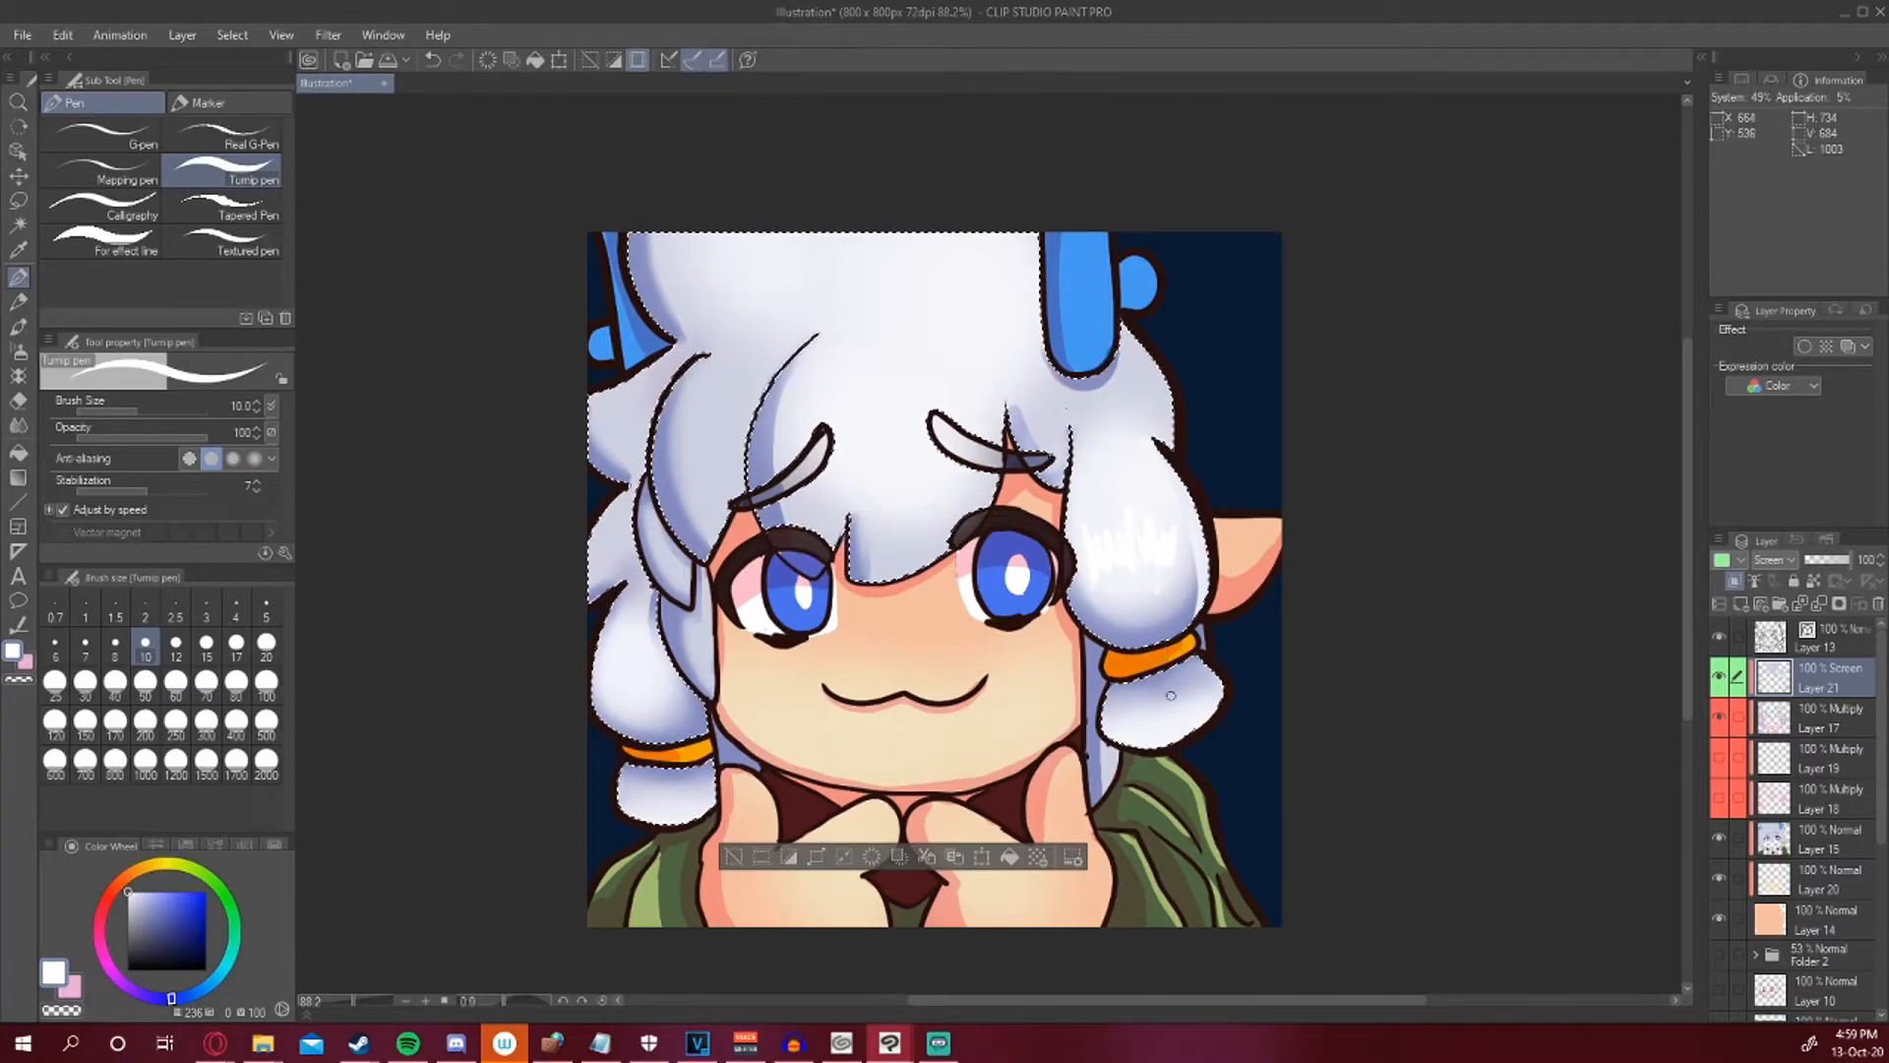
{"action": "mouse_move", "coordinate": [1207, 563]}
{"action": "left_mouse_down"}
{"action": "mouse_move", "coordinate": [1196, 619]}
{"action": "mouse_move", "coordinate": [1218, 688]}
{"action": "left_mouse_up"}
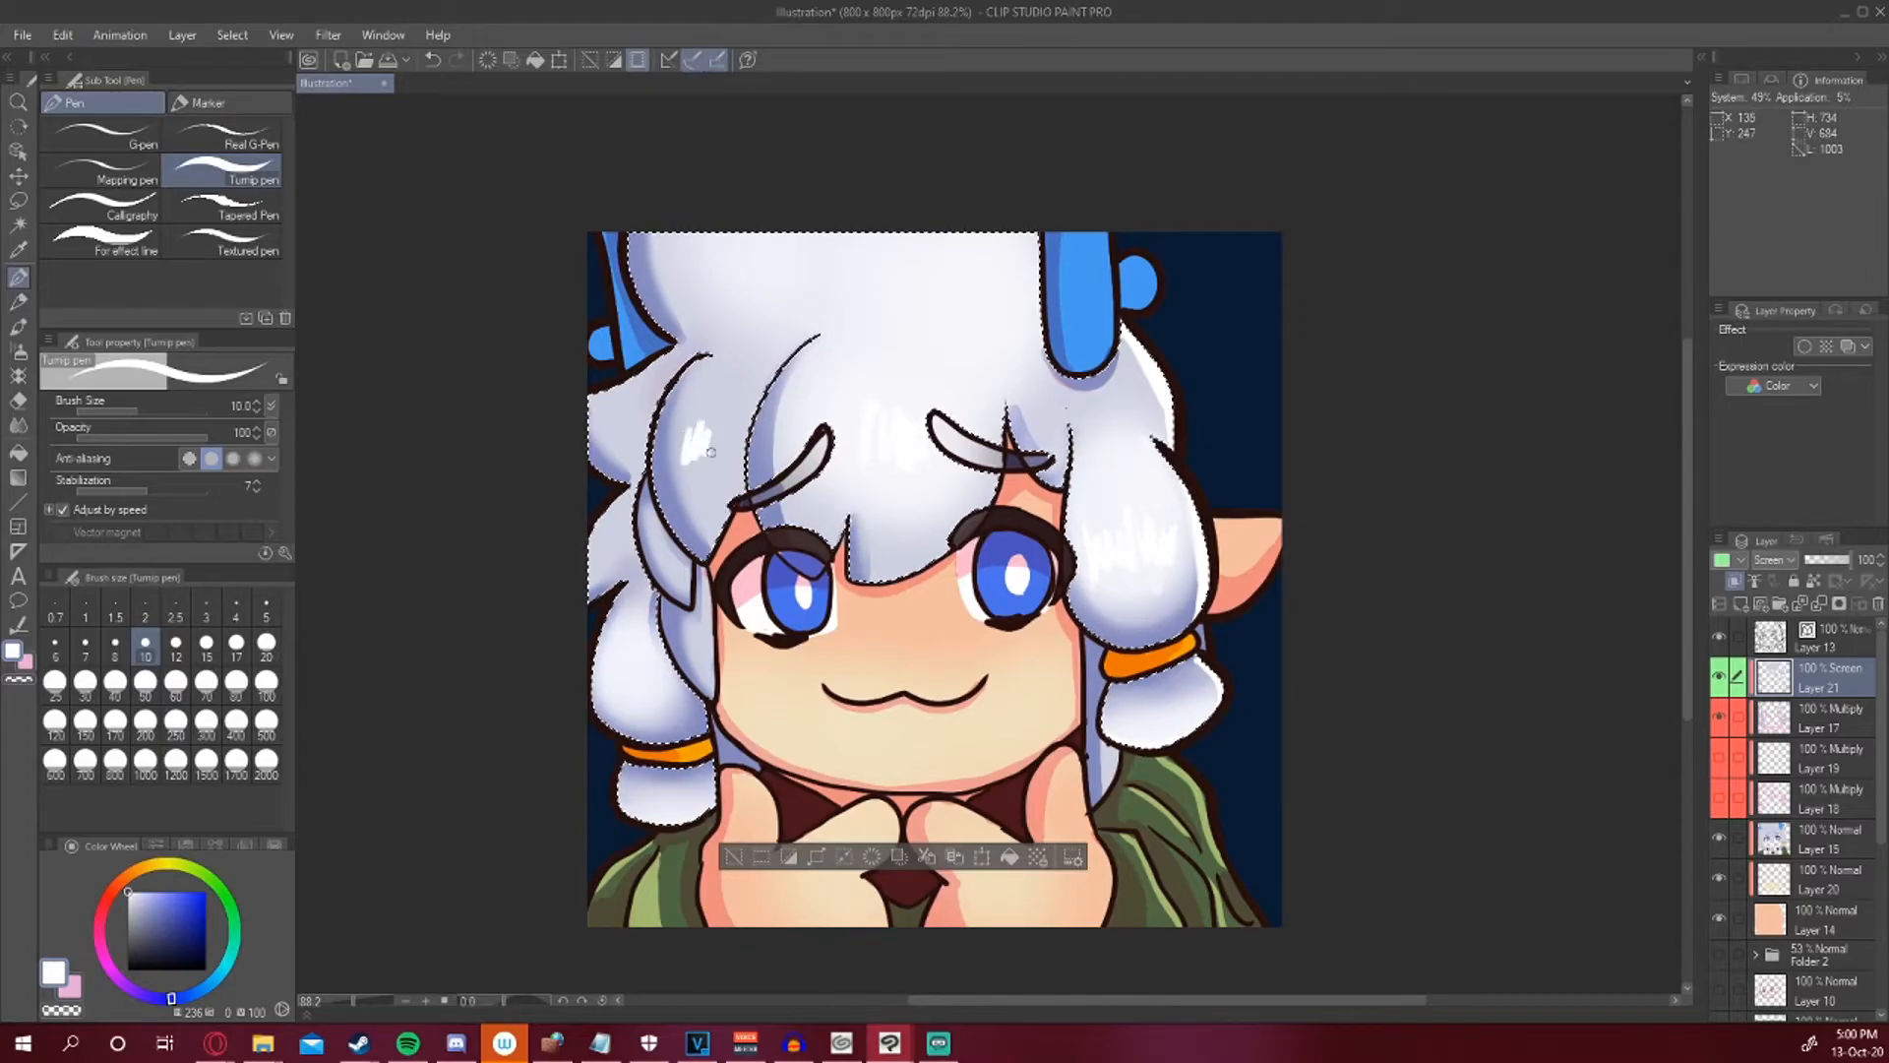
{"action": "left_click_drag", "start_coordinate": [710, 453], "coordinate": [718, 448]}
{"action": "left_click_drag", "start_coordinate": [720, 443], "coordinate": [731, 441]}
{"action": "left_click_drag", "start_coordinate": [734, 442], "coordinate": [746, 439]}
{"action": "mouse_move", "coordinate": [616, 658]}
{"action": "left_mouse_down"}
{"action": "mouse_move", "coordinate": [649, 684]}
{"action": "mouse_move", "coordinate": [679, 673]}
{"action": "left_mouse_up"}
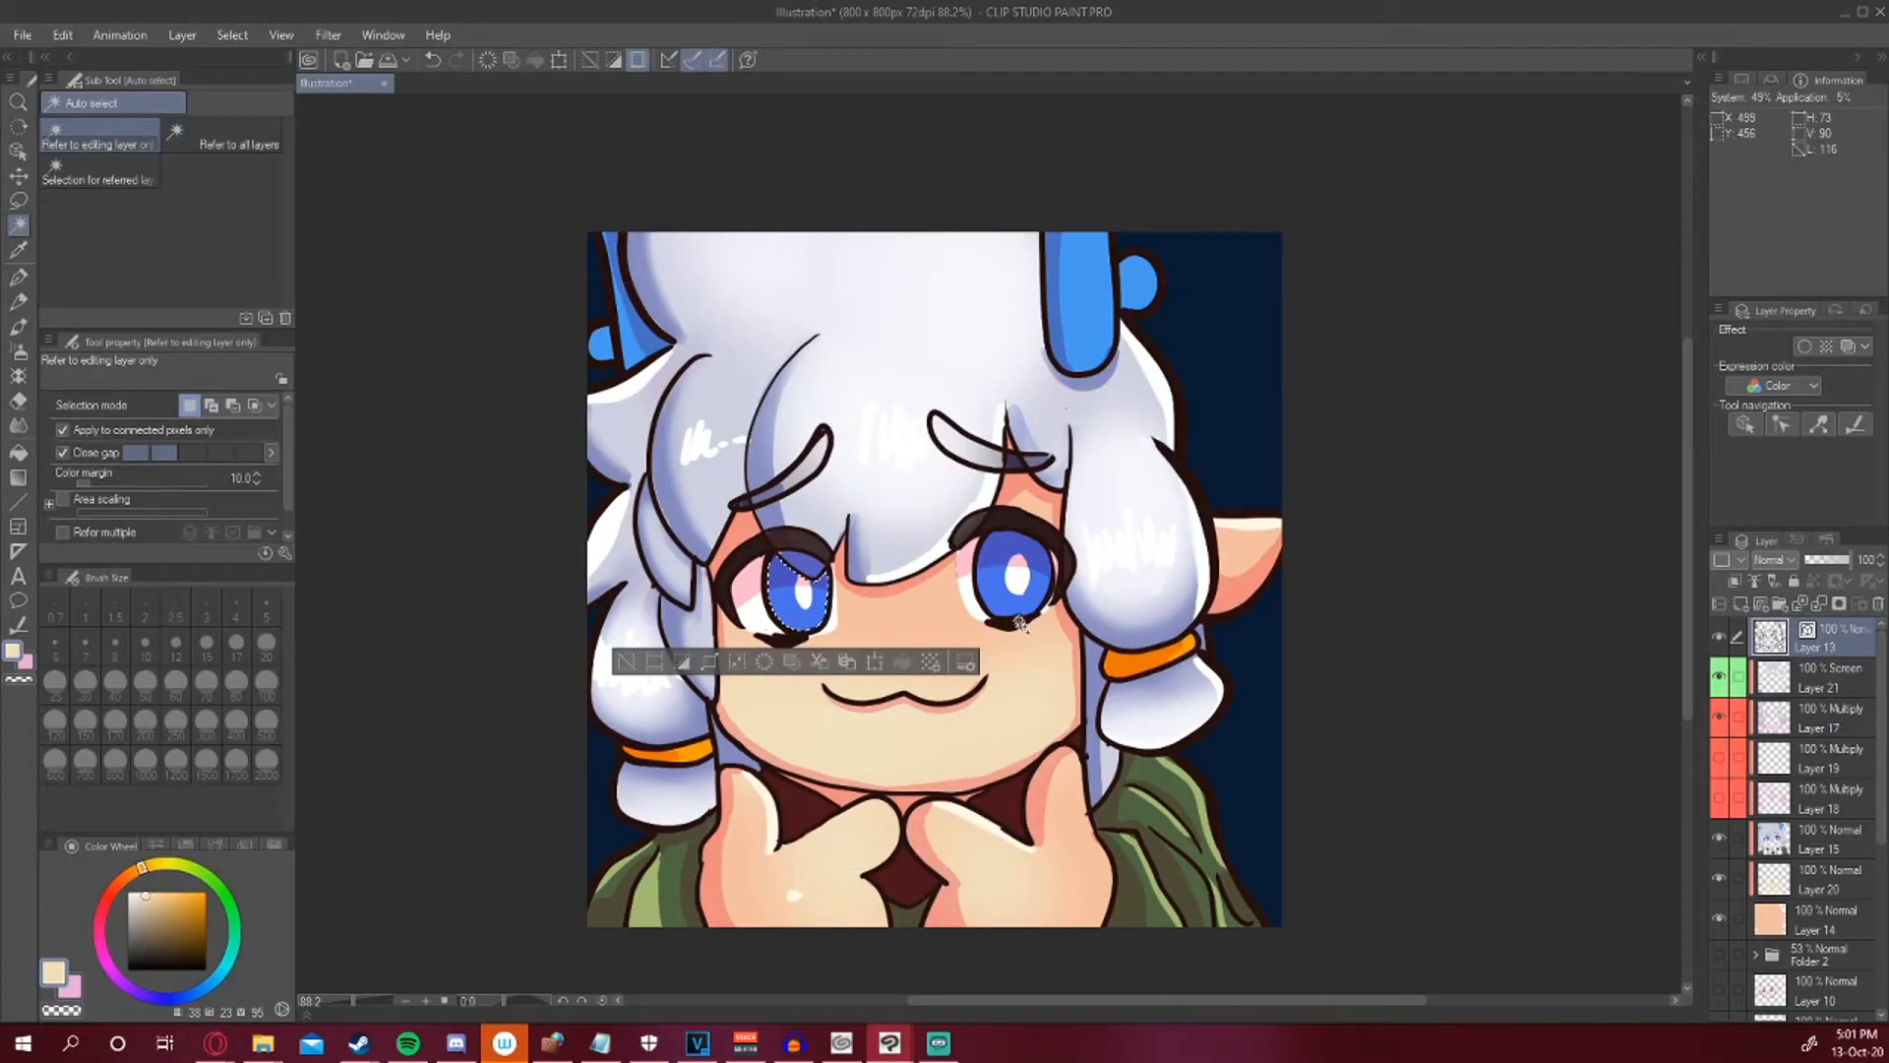
Select both eyes and airbrush a light blue glow over their lower halves on the Screen layer, then deselect.
{"action": "left_click", "coordinate": [1018, 606], "text": "shift"}
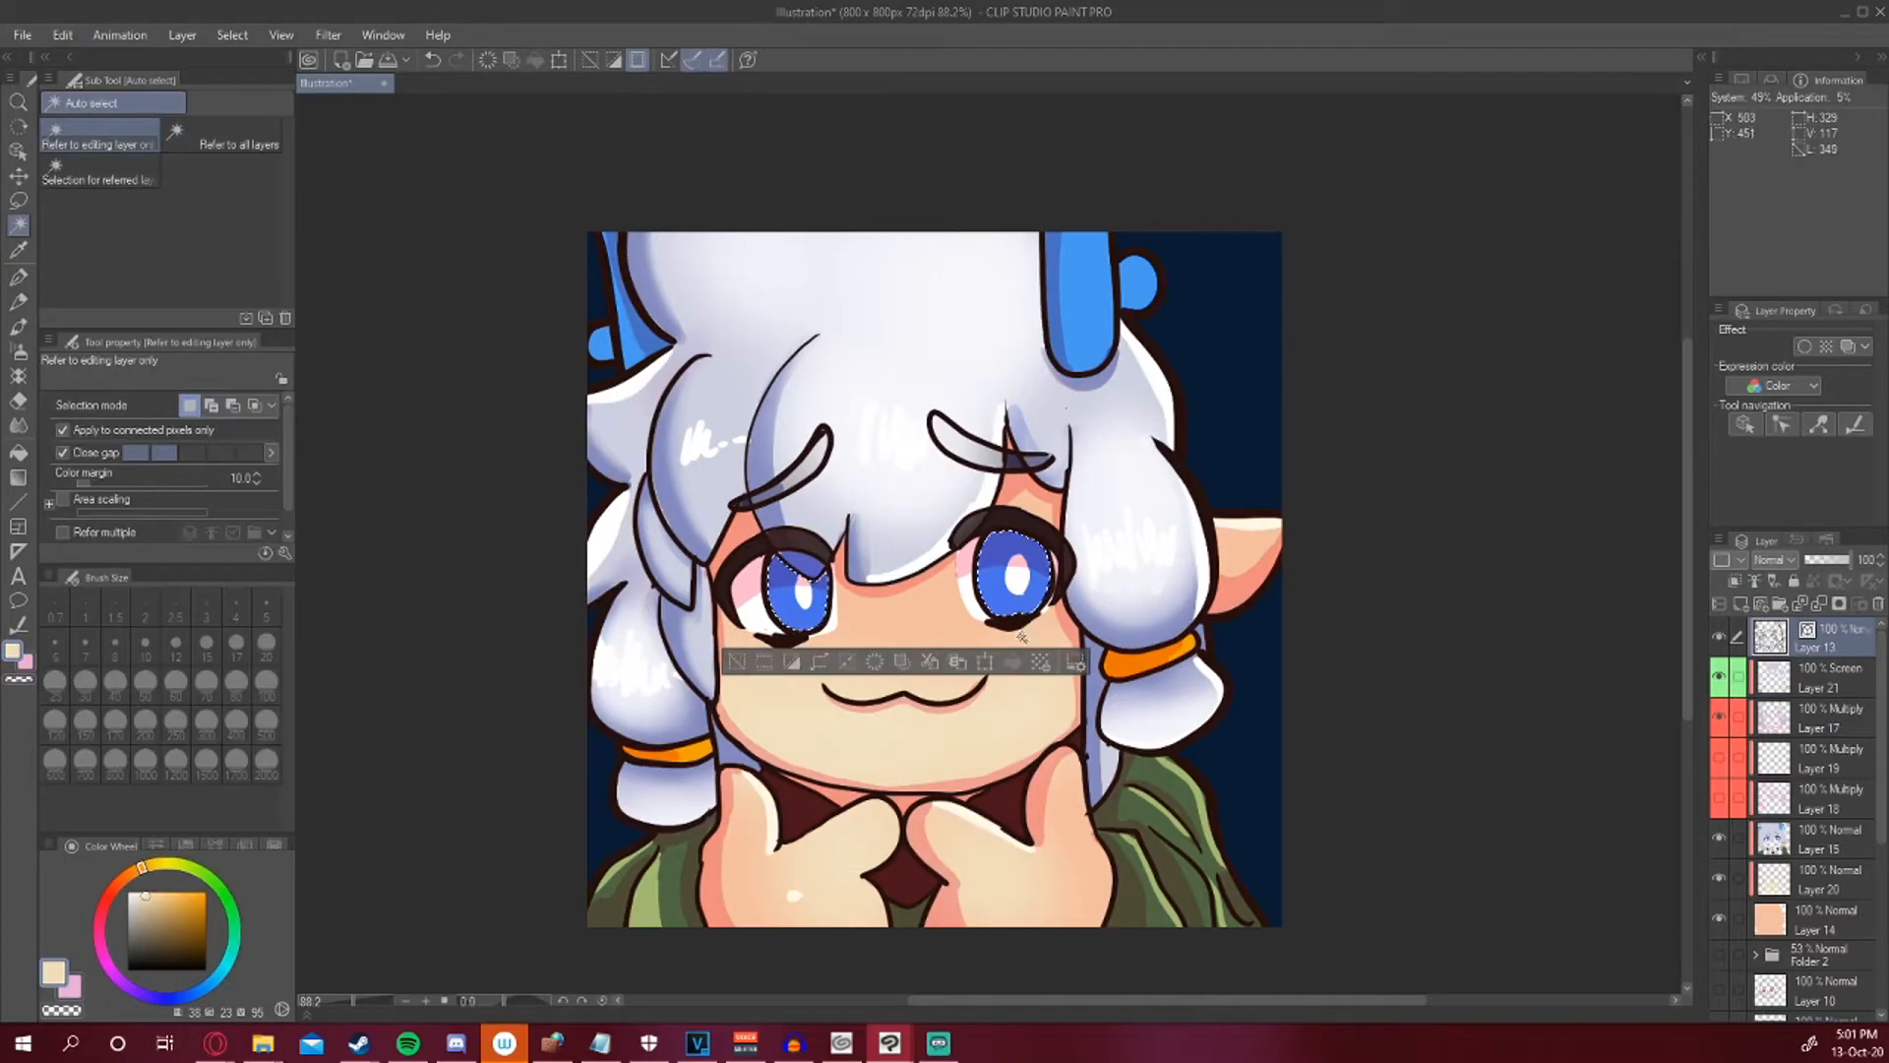
{"action": "left_click", "coordinate": [821, 665]}
{"action": "left_click", "coordinate": [1062, 489]}
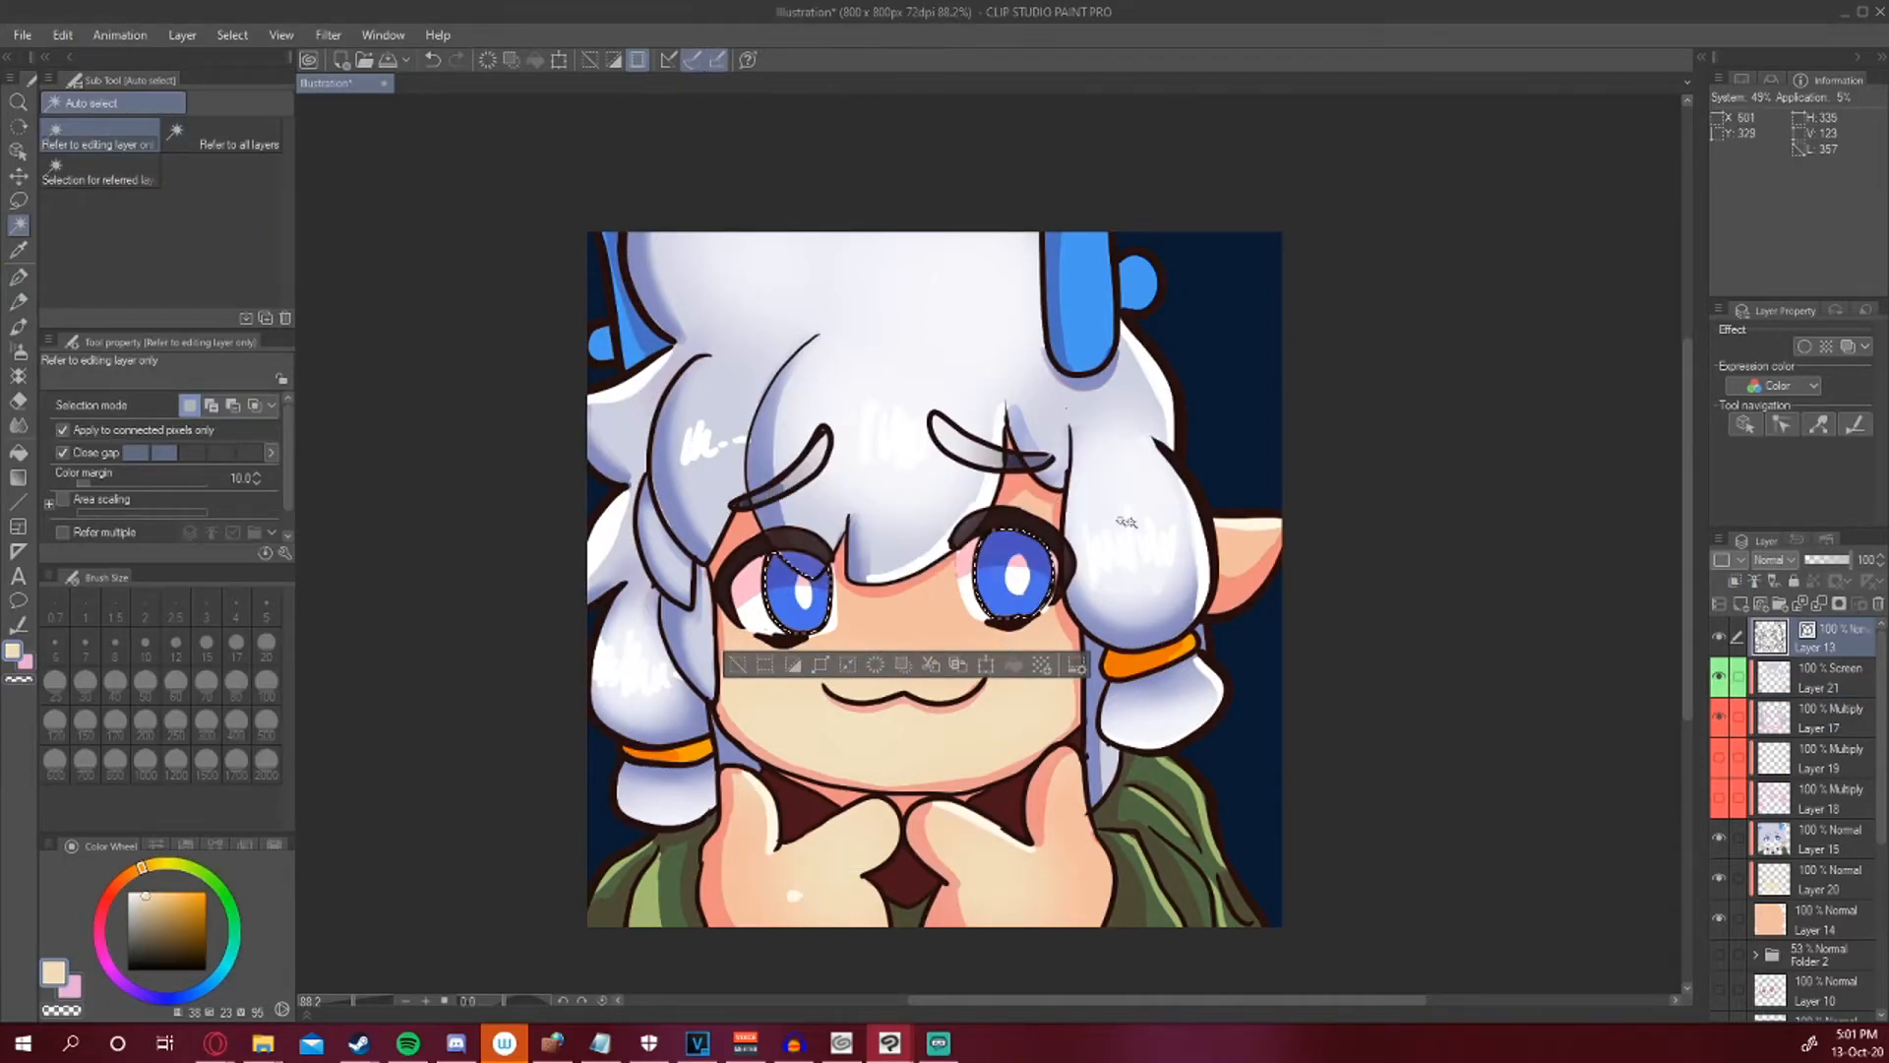
{"action": "left_click", "coordinate": [1771, 679]}
{"action": "left_click", "coordinate": [20, 355]}
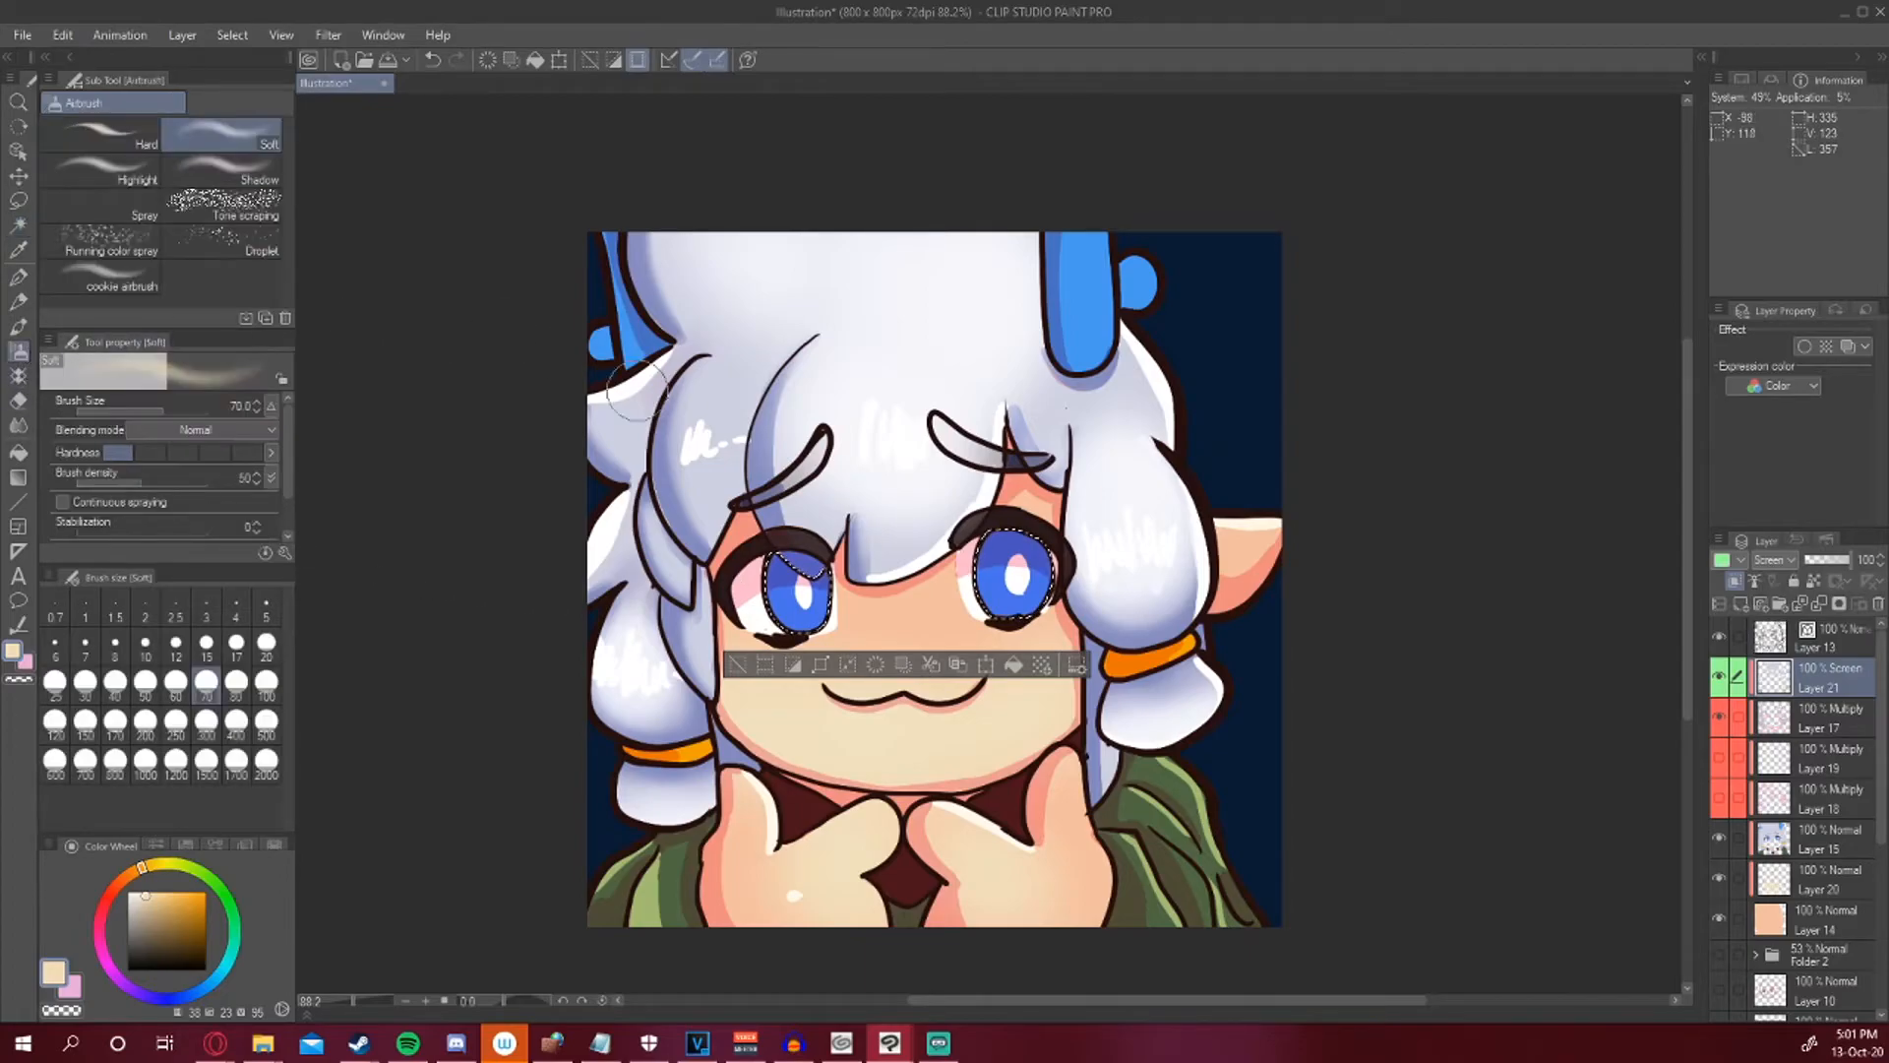
{"action": "left_click", "coordinate": [107, 962]}
{"action": "left_click", "coordinate": [154, 901]}
{"action": "mouse_move", "coordinate": [763, 634]}
{"action": "left_mouse_down"}
{"action": "mouse_move", "coordinate": [805, 639]}
{"action": "mouse_move", "coordinate": [782, 648]}
{"action": "left_mouse_up"}
{"action": "key", "text": "ctrl+z"}
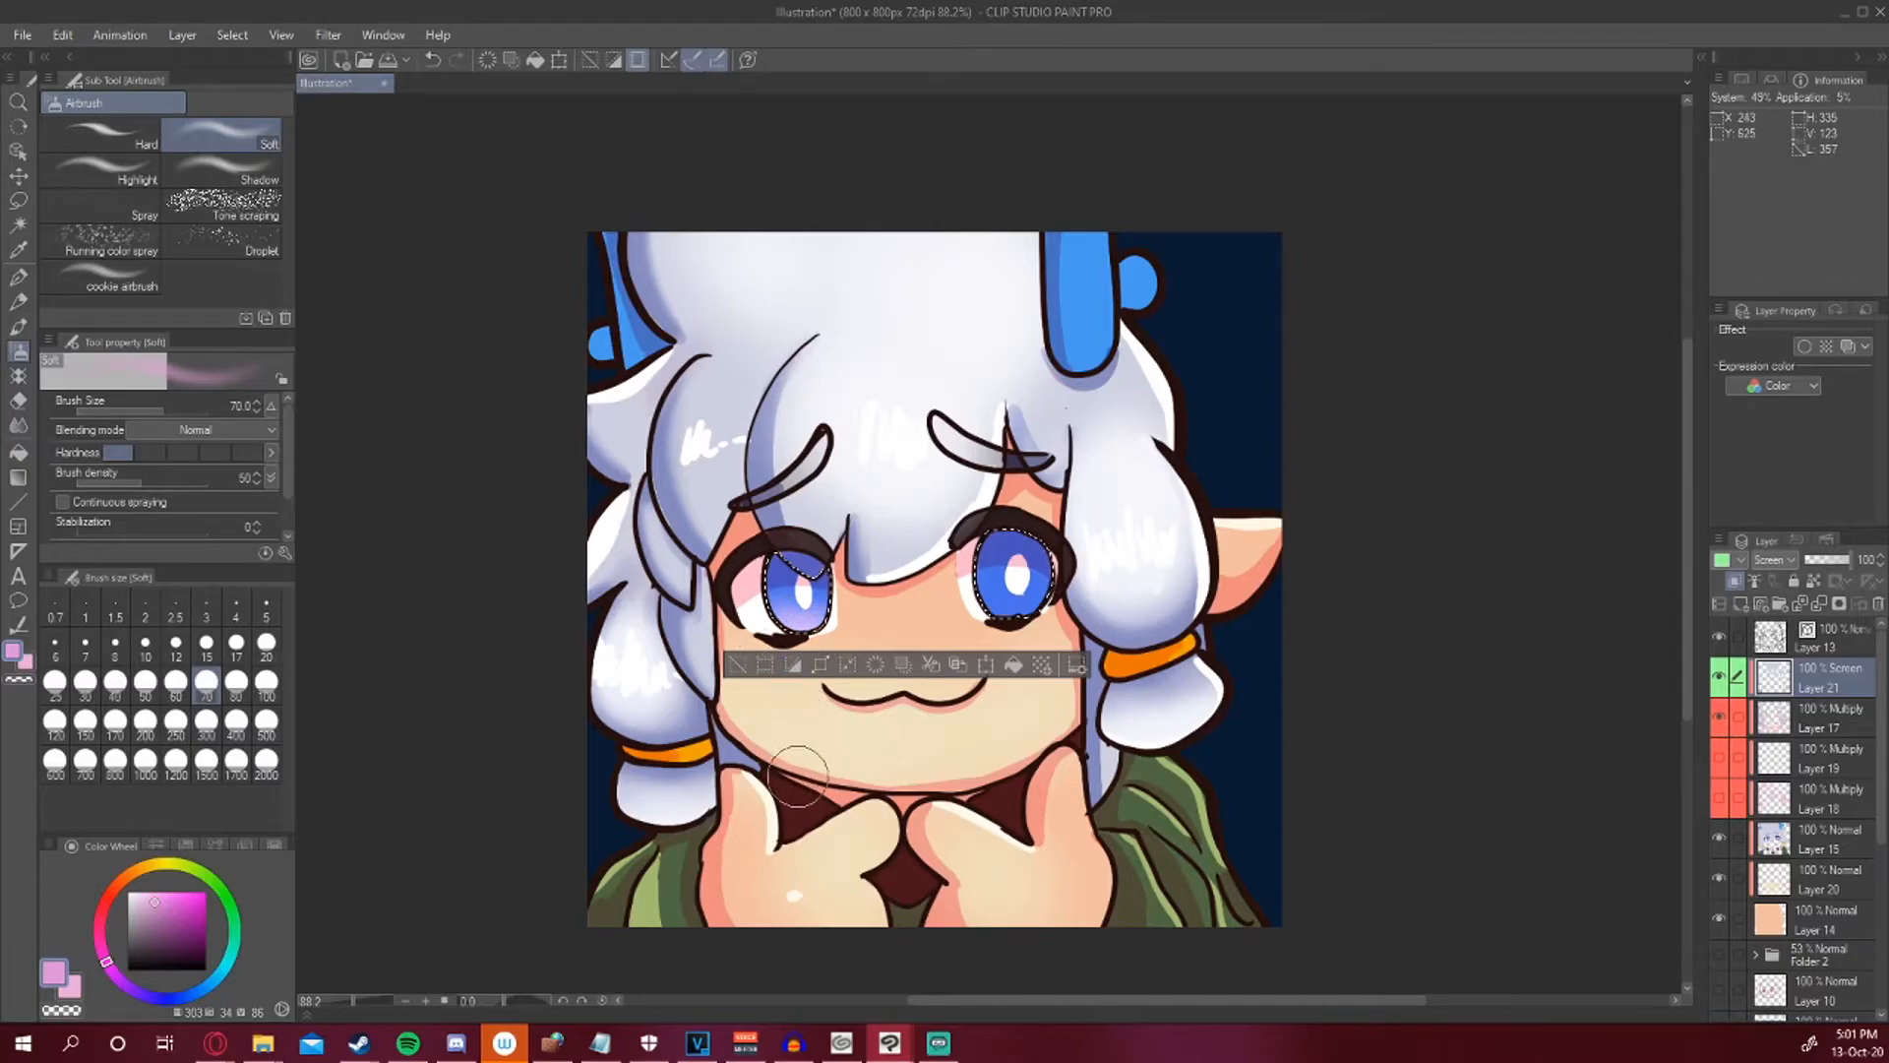
{"action": "left_click", "coordinate": [208, 984]}
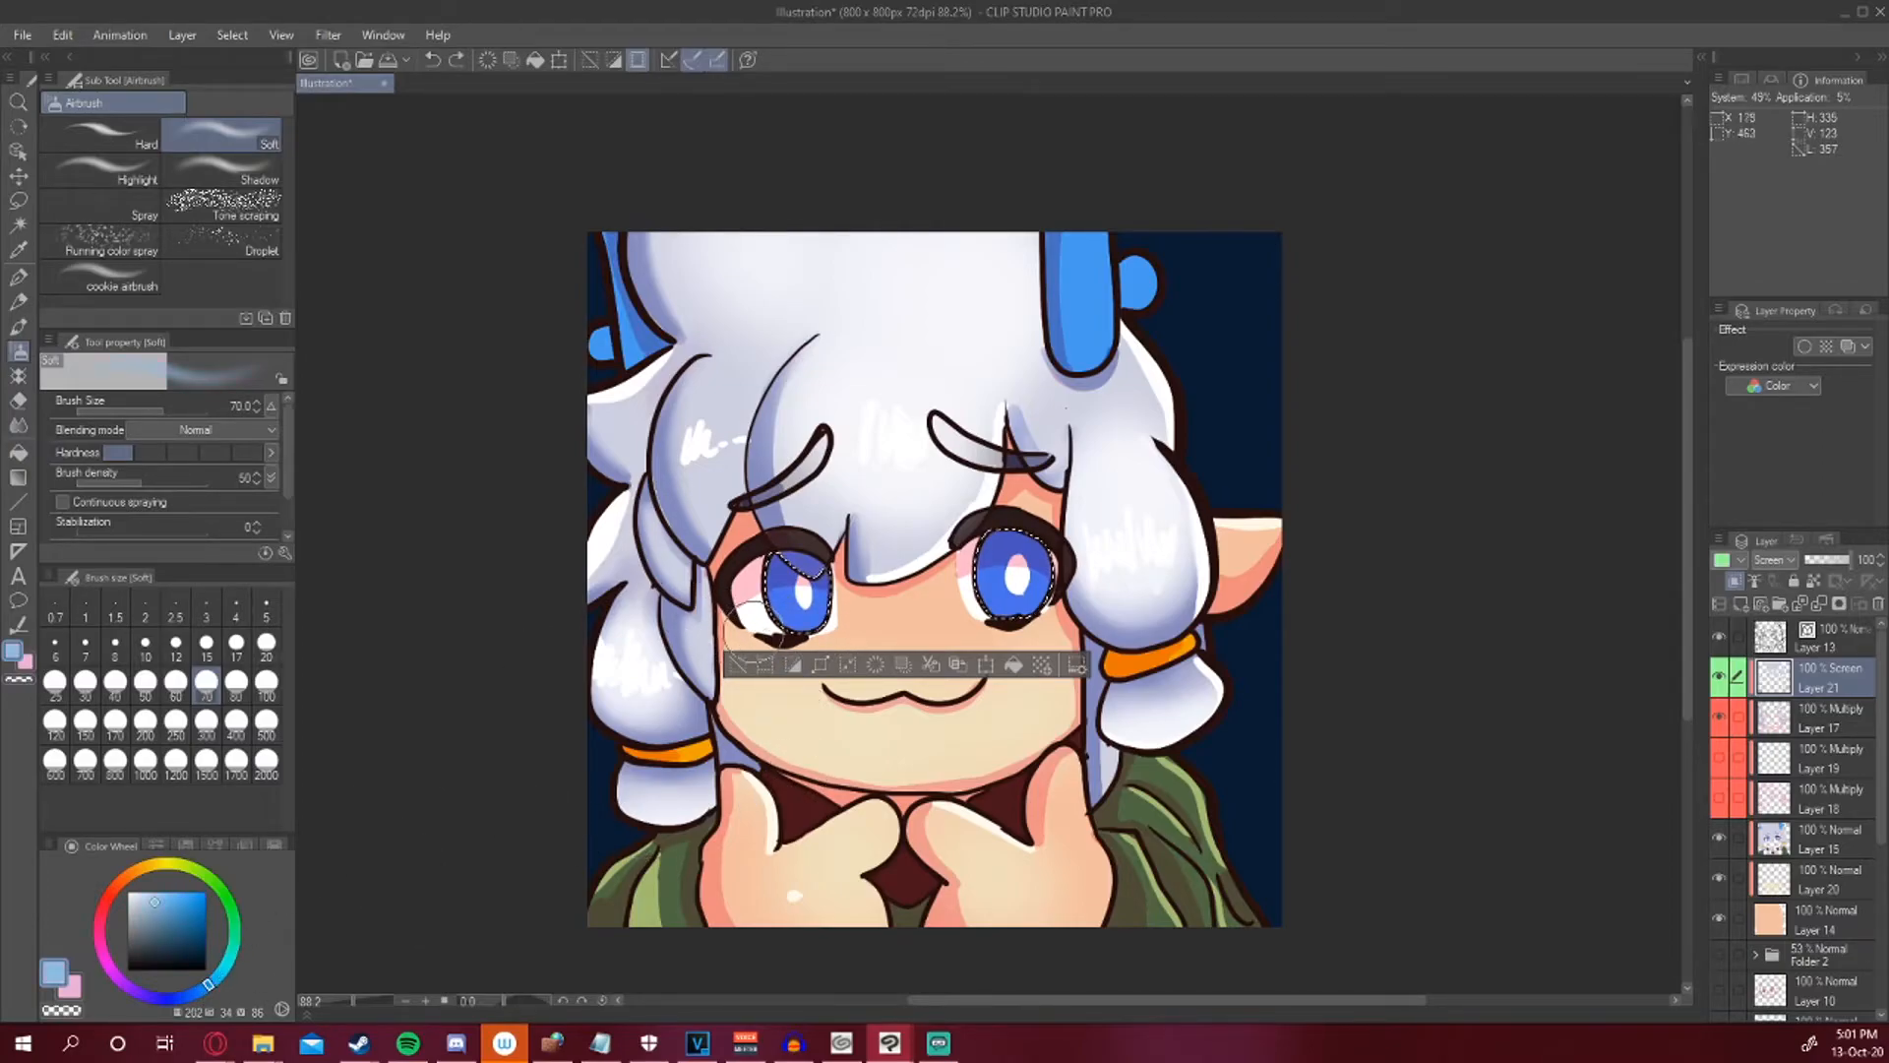
{"action": "left_click_drag", "start_coordinate": [789, 645], "coordinate": [852, 626]}
{"action": "mouse_move", "coordinate": [1016, 631]}
{"action": "left_mouse_down"}
{"action": "mouse_move", "coordinate": [977, 627]}
{"action": "mouse_move", "coordinate": [1041, 632]}
{"action": "left_mouse_up"}
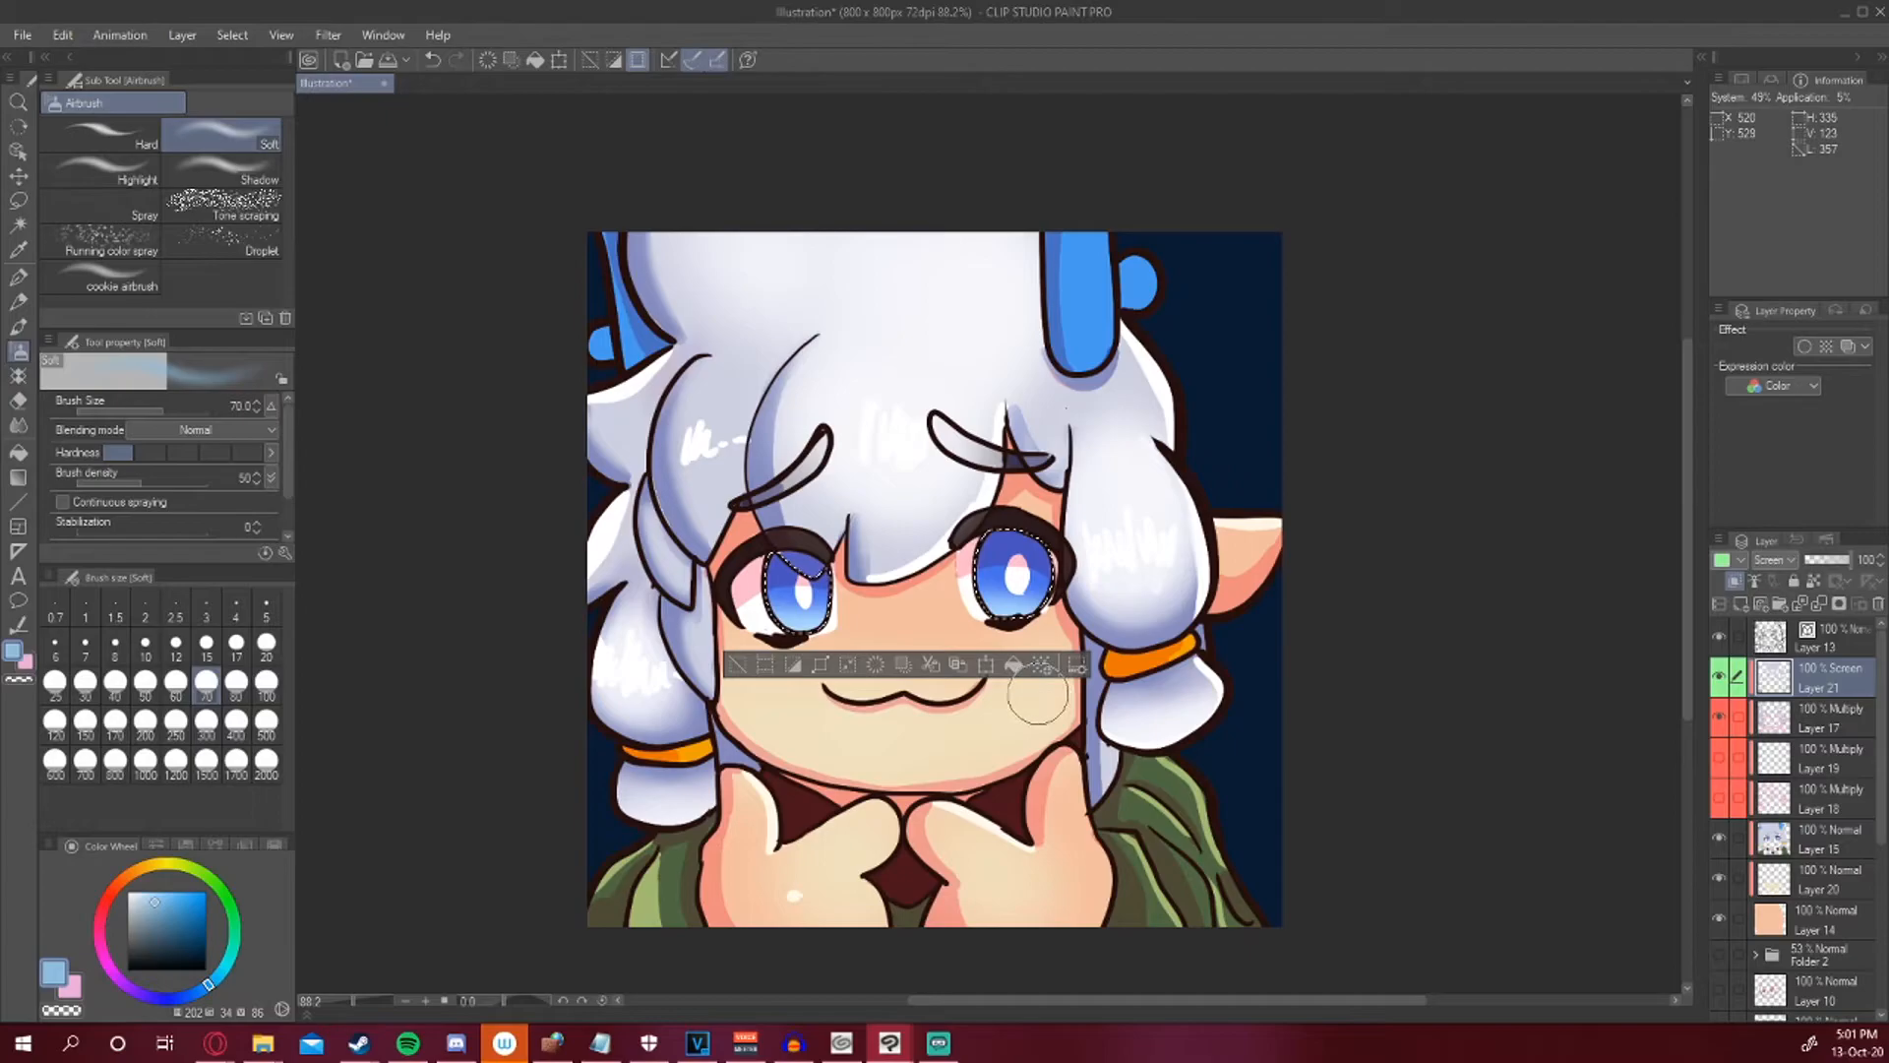
{"action": "key", "text": "ctrl+d"}
Select the blue horn pieces and add a light blue airbrushed glow and a white pen highlight on the Screen layer.
{"action": "key", "text": "p"}
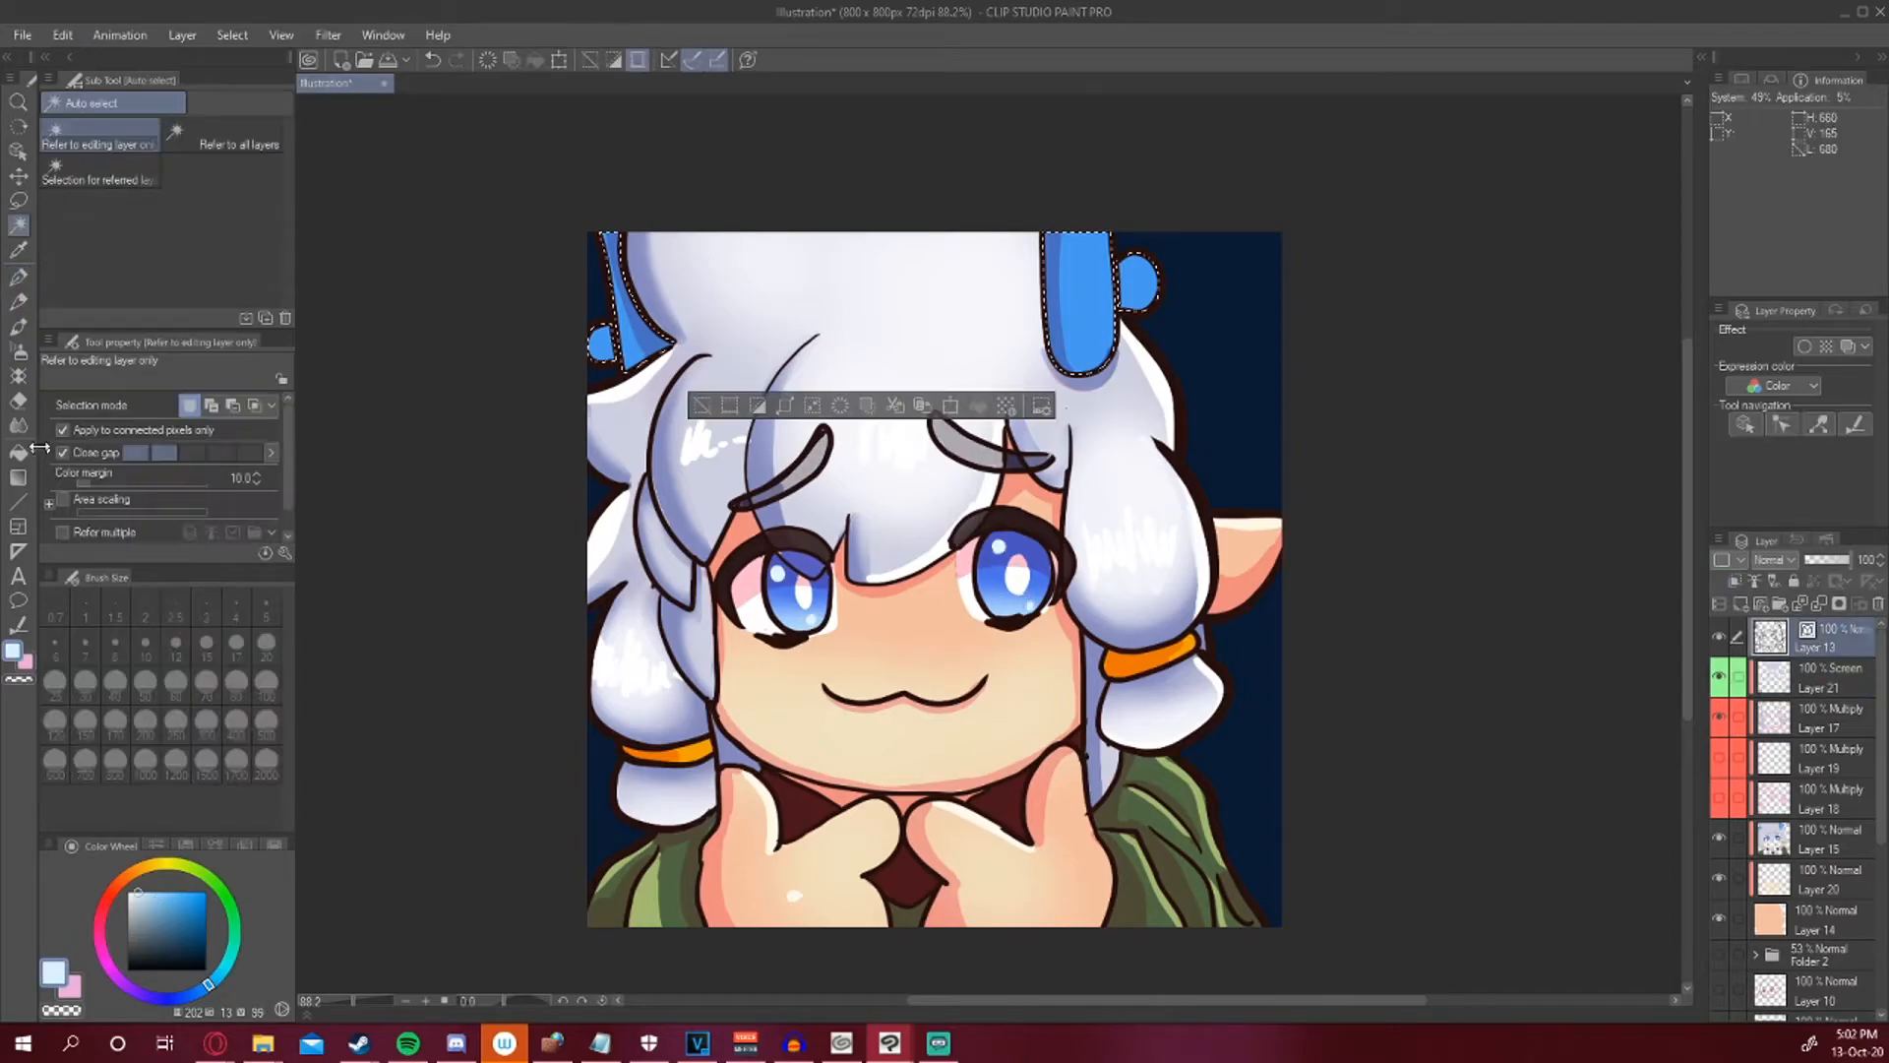
{"action": "left_click", "coordinate": [19, 375]}
{"action": "left_click", "coordinate": [18, 353]}
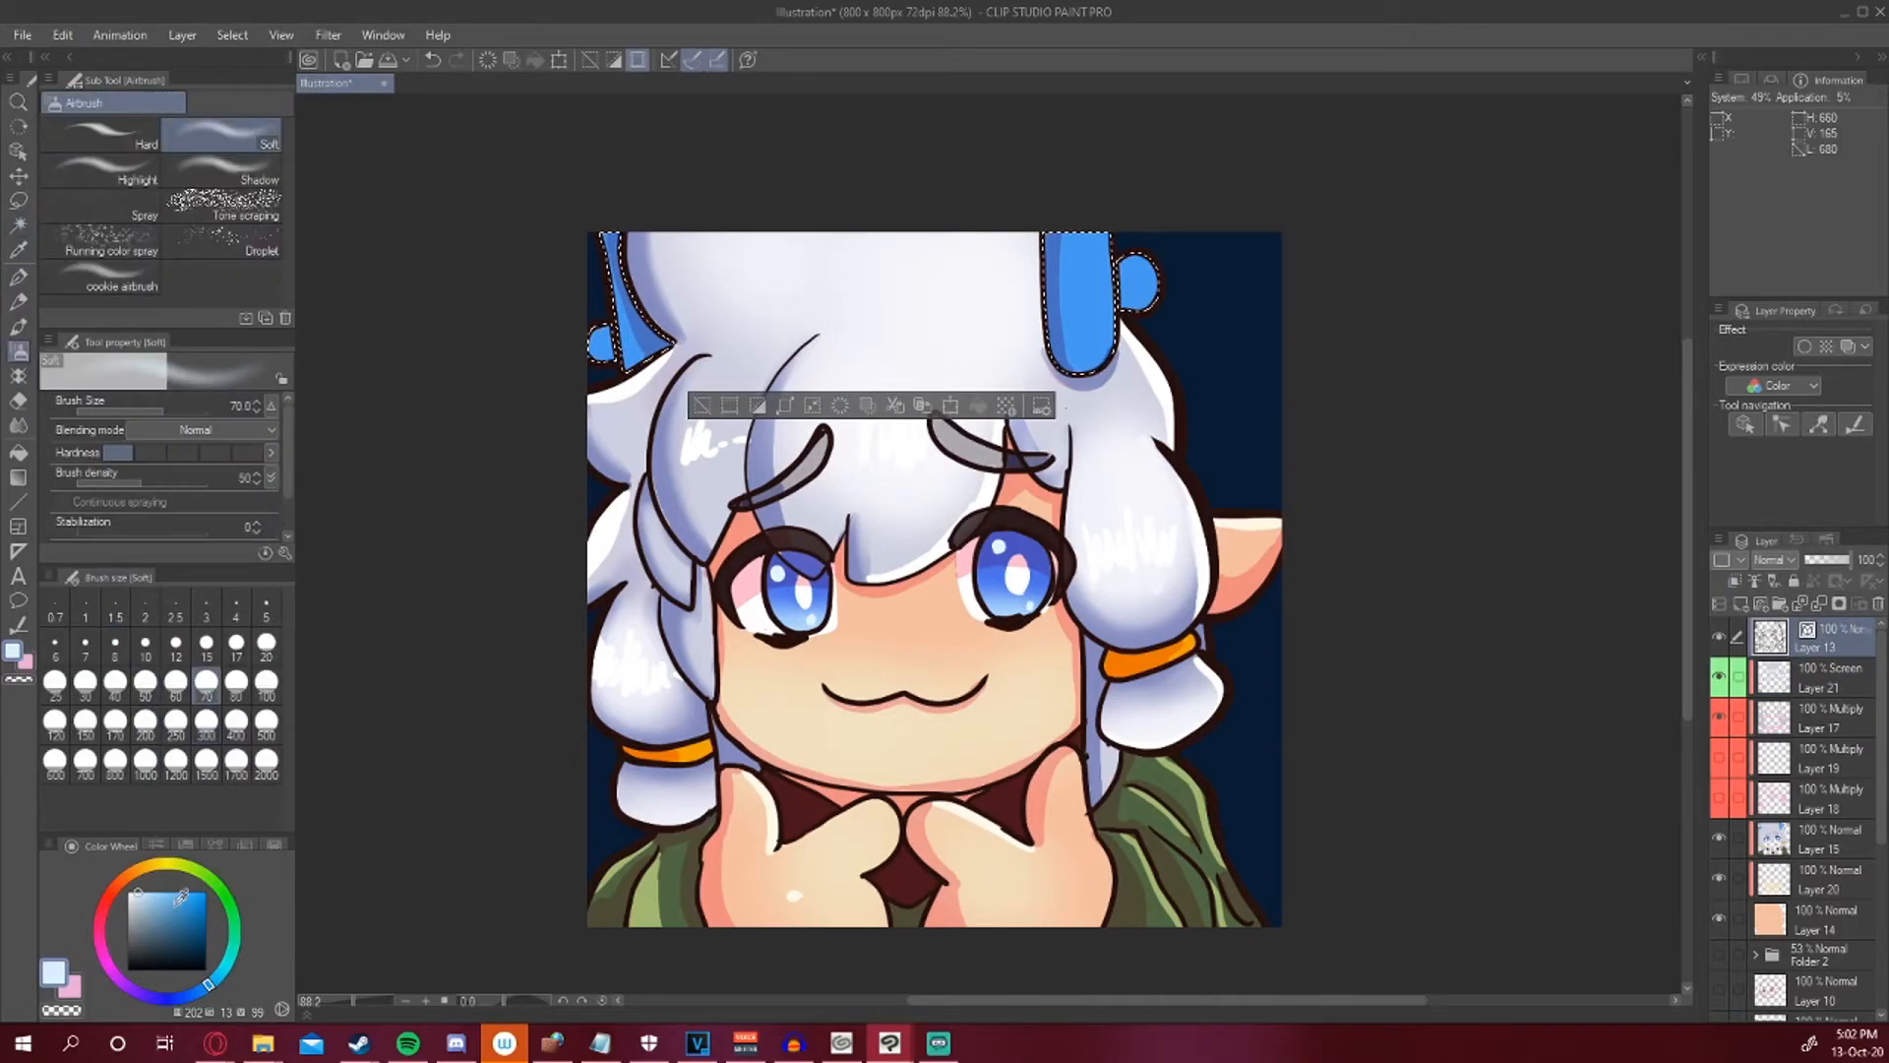
{"action": "left_click", "coordinate": [163, 895]}
{"action": "left_click", "coordinate": [163, 897]}
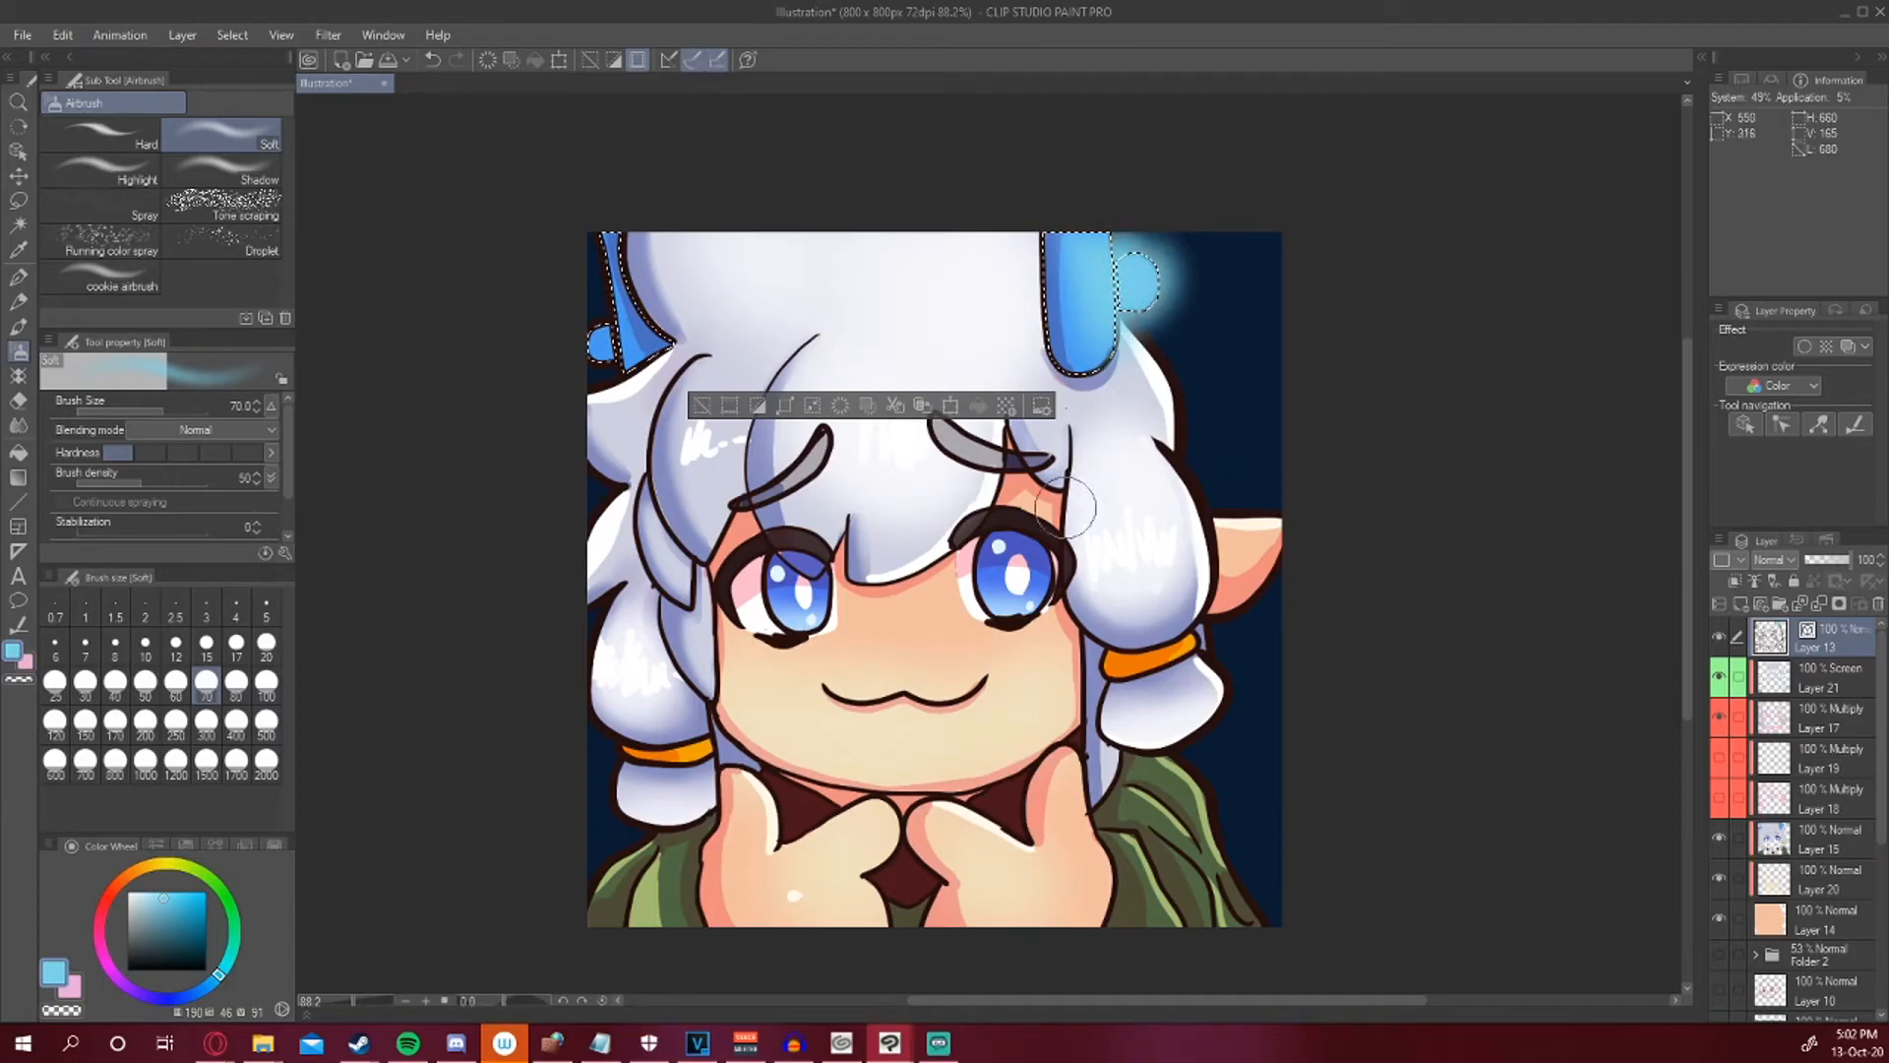
{"action": "key", "text": "ctrl+z"}
{"action": "left_click", "coordinate": [1793, 679]}
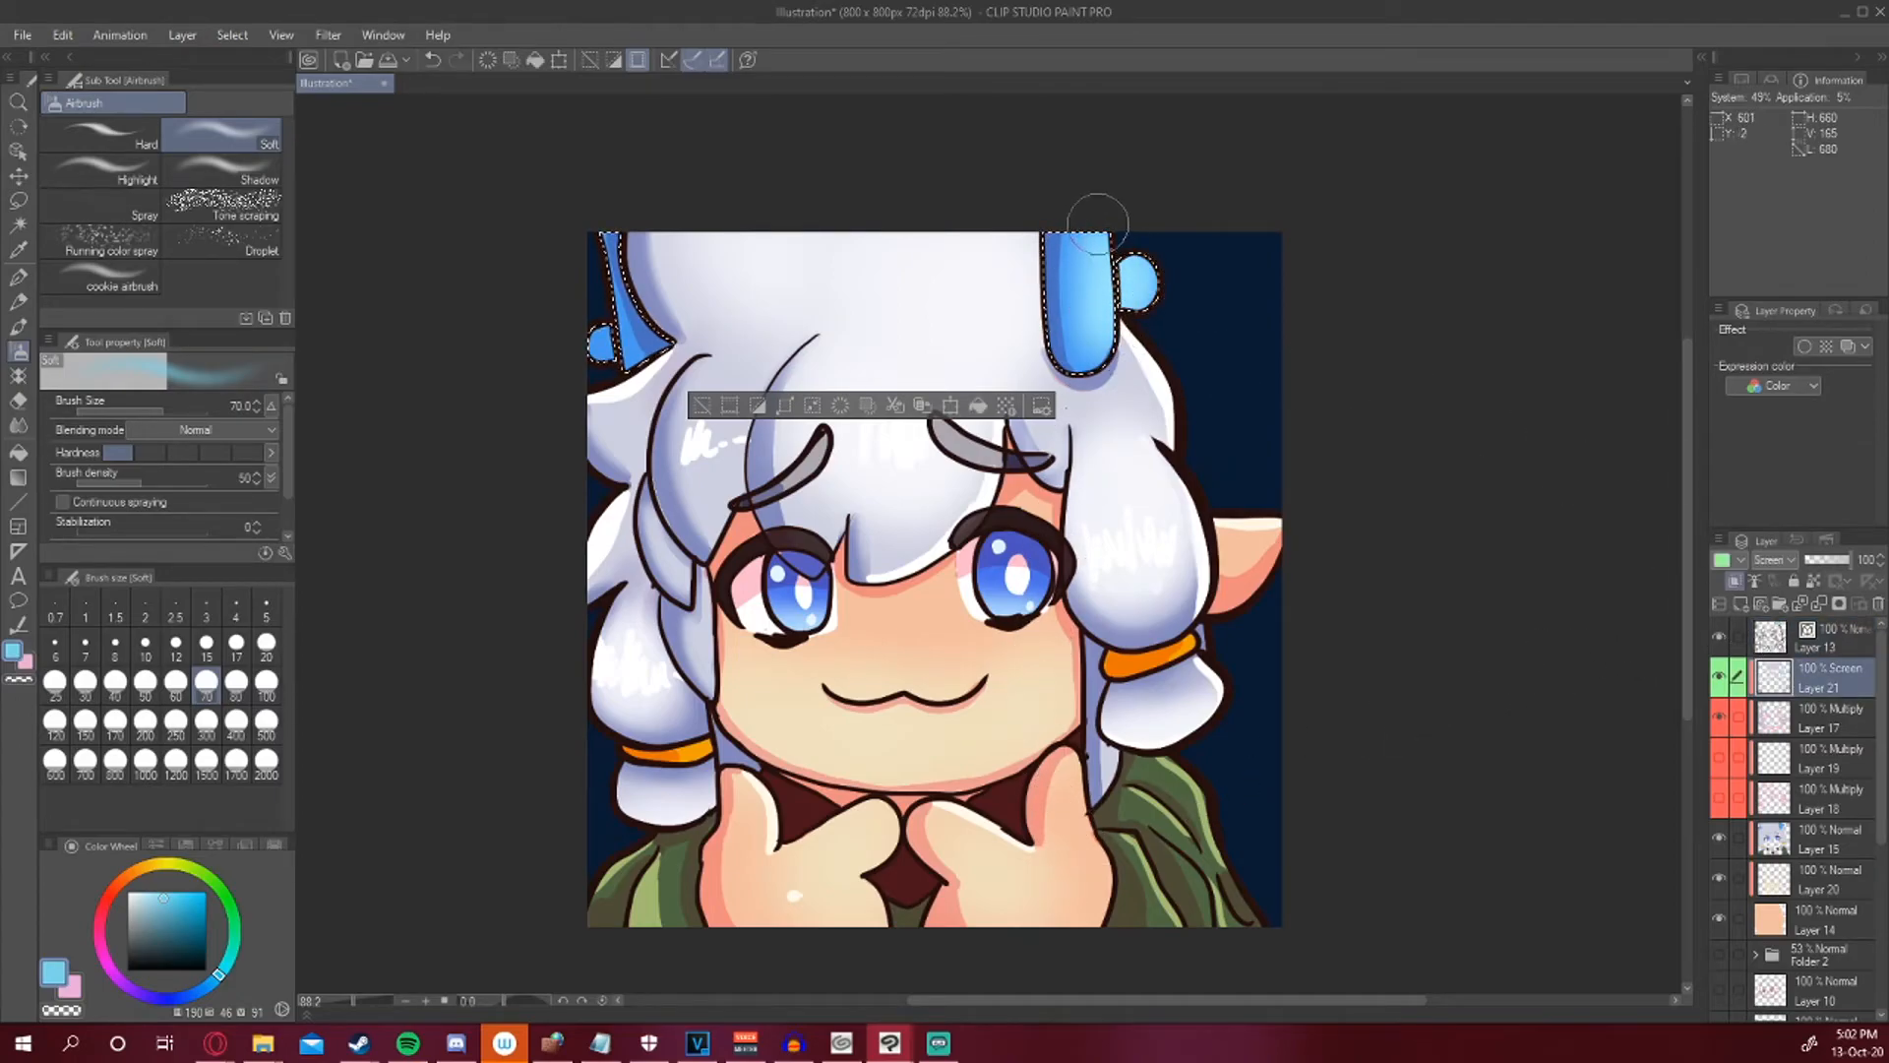
{"action": "left_click_drag", "start_coordinate": [1084, 329], "coordinate": [1090, 258]}
{"action": "left_click", "coordinate": [18, 276]}
{"action": "left_click", "coordinate": [139, 893]}
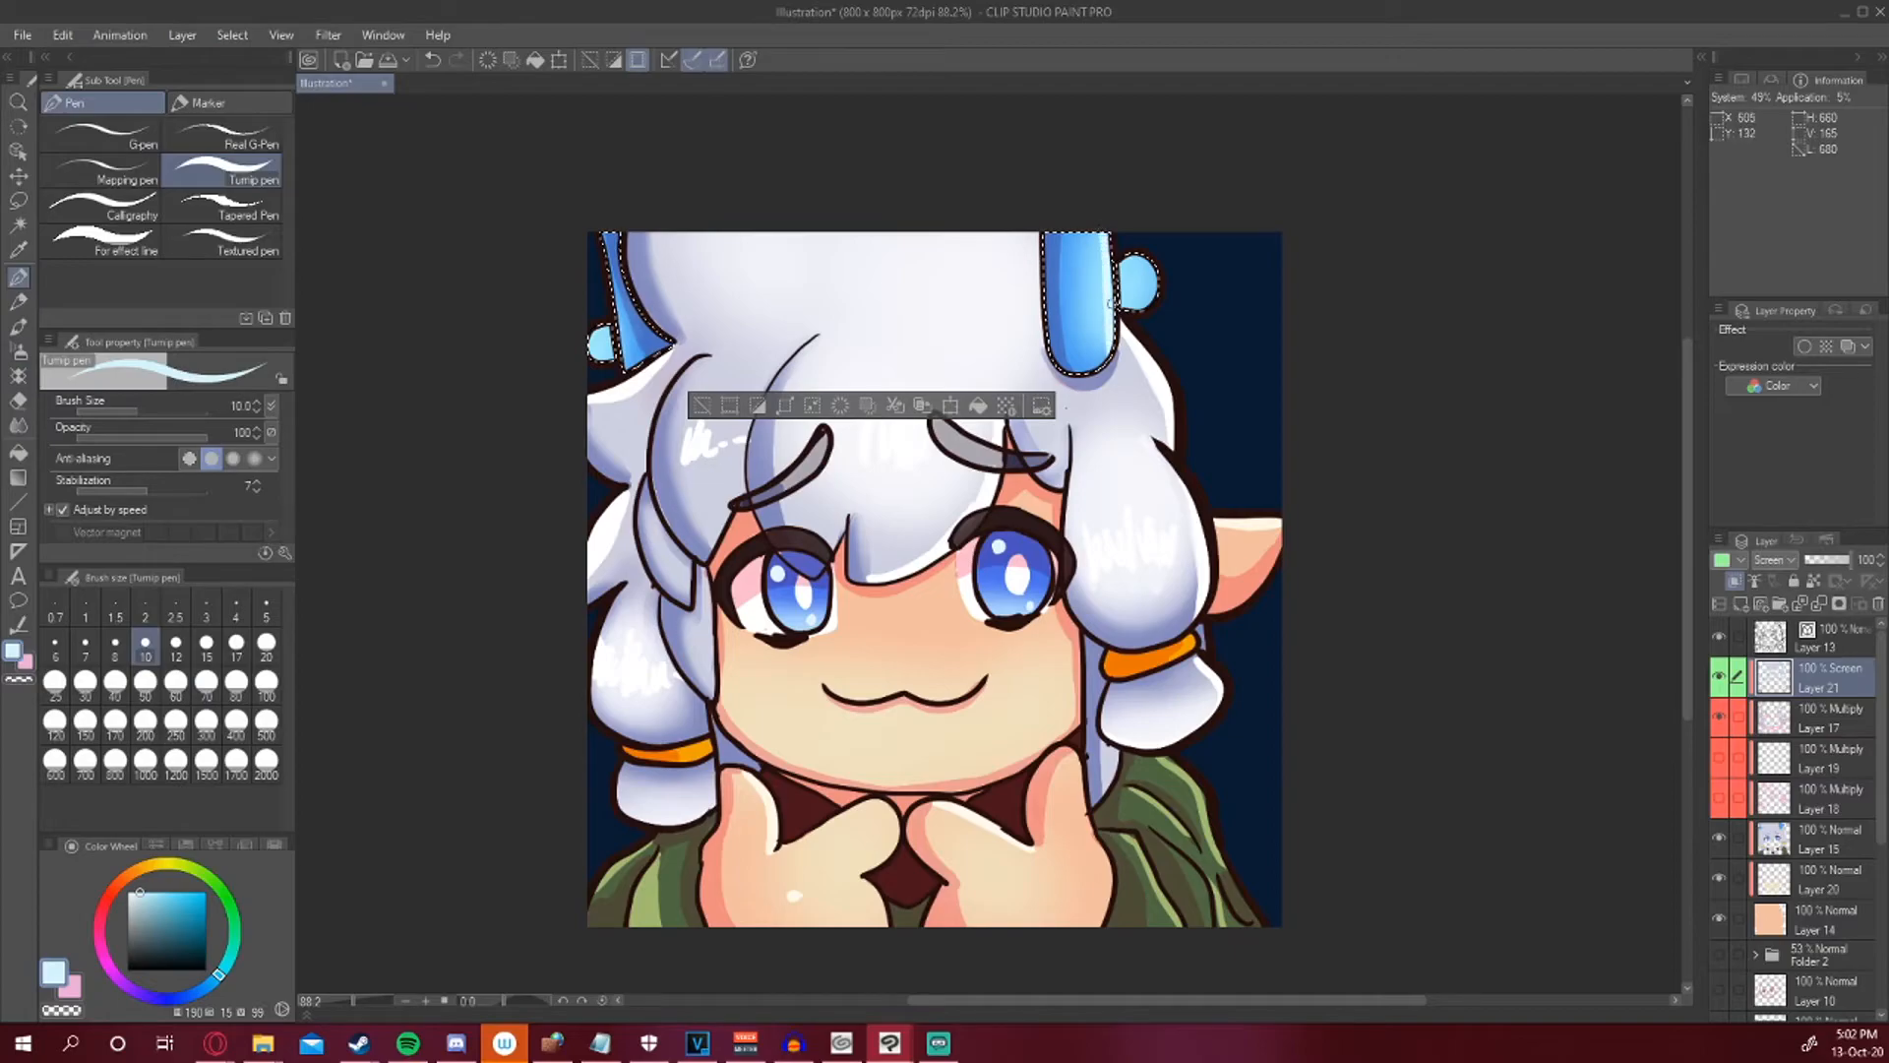
{"action": "left_click_drag", "start_coordinate": [1071, 309], "coordinate": [1075, 326]}
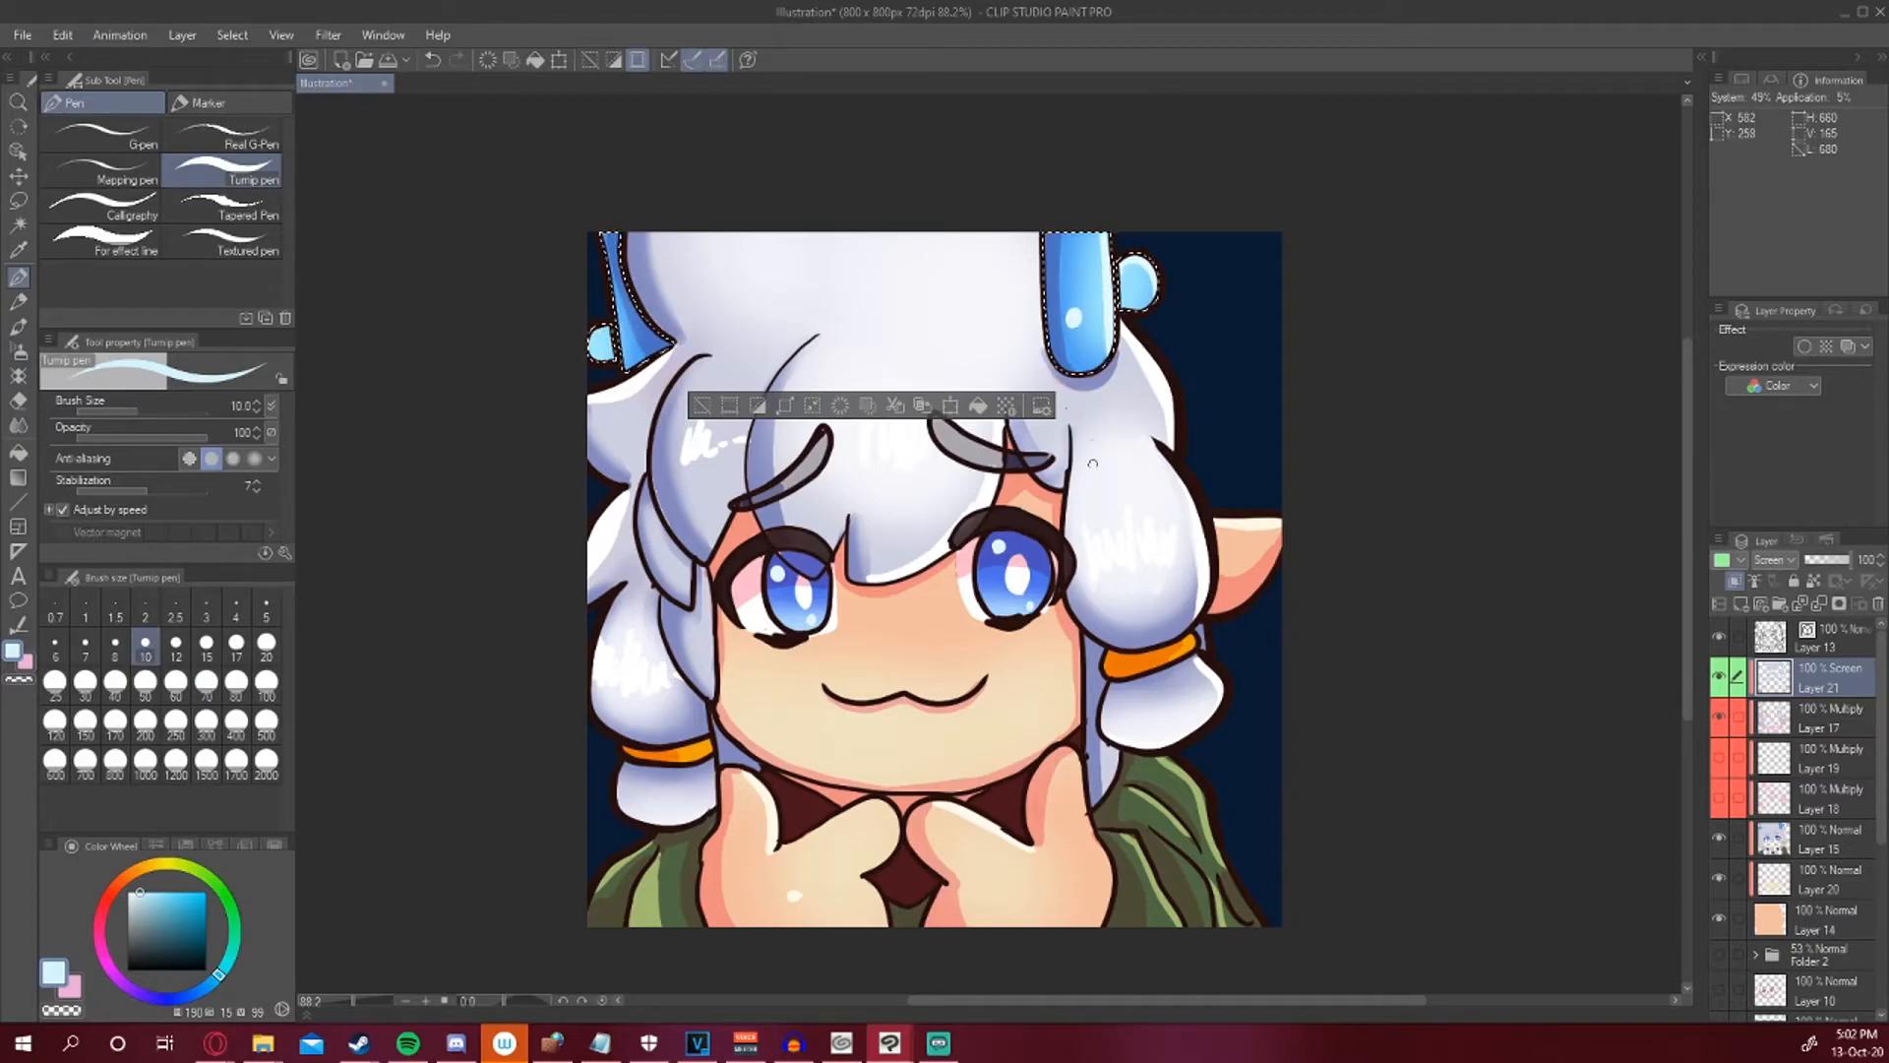
{"action": "key", "text": "ctrl+d"}
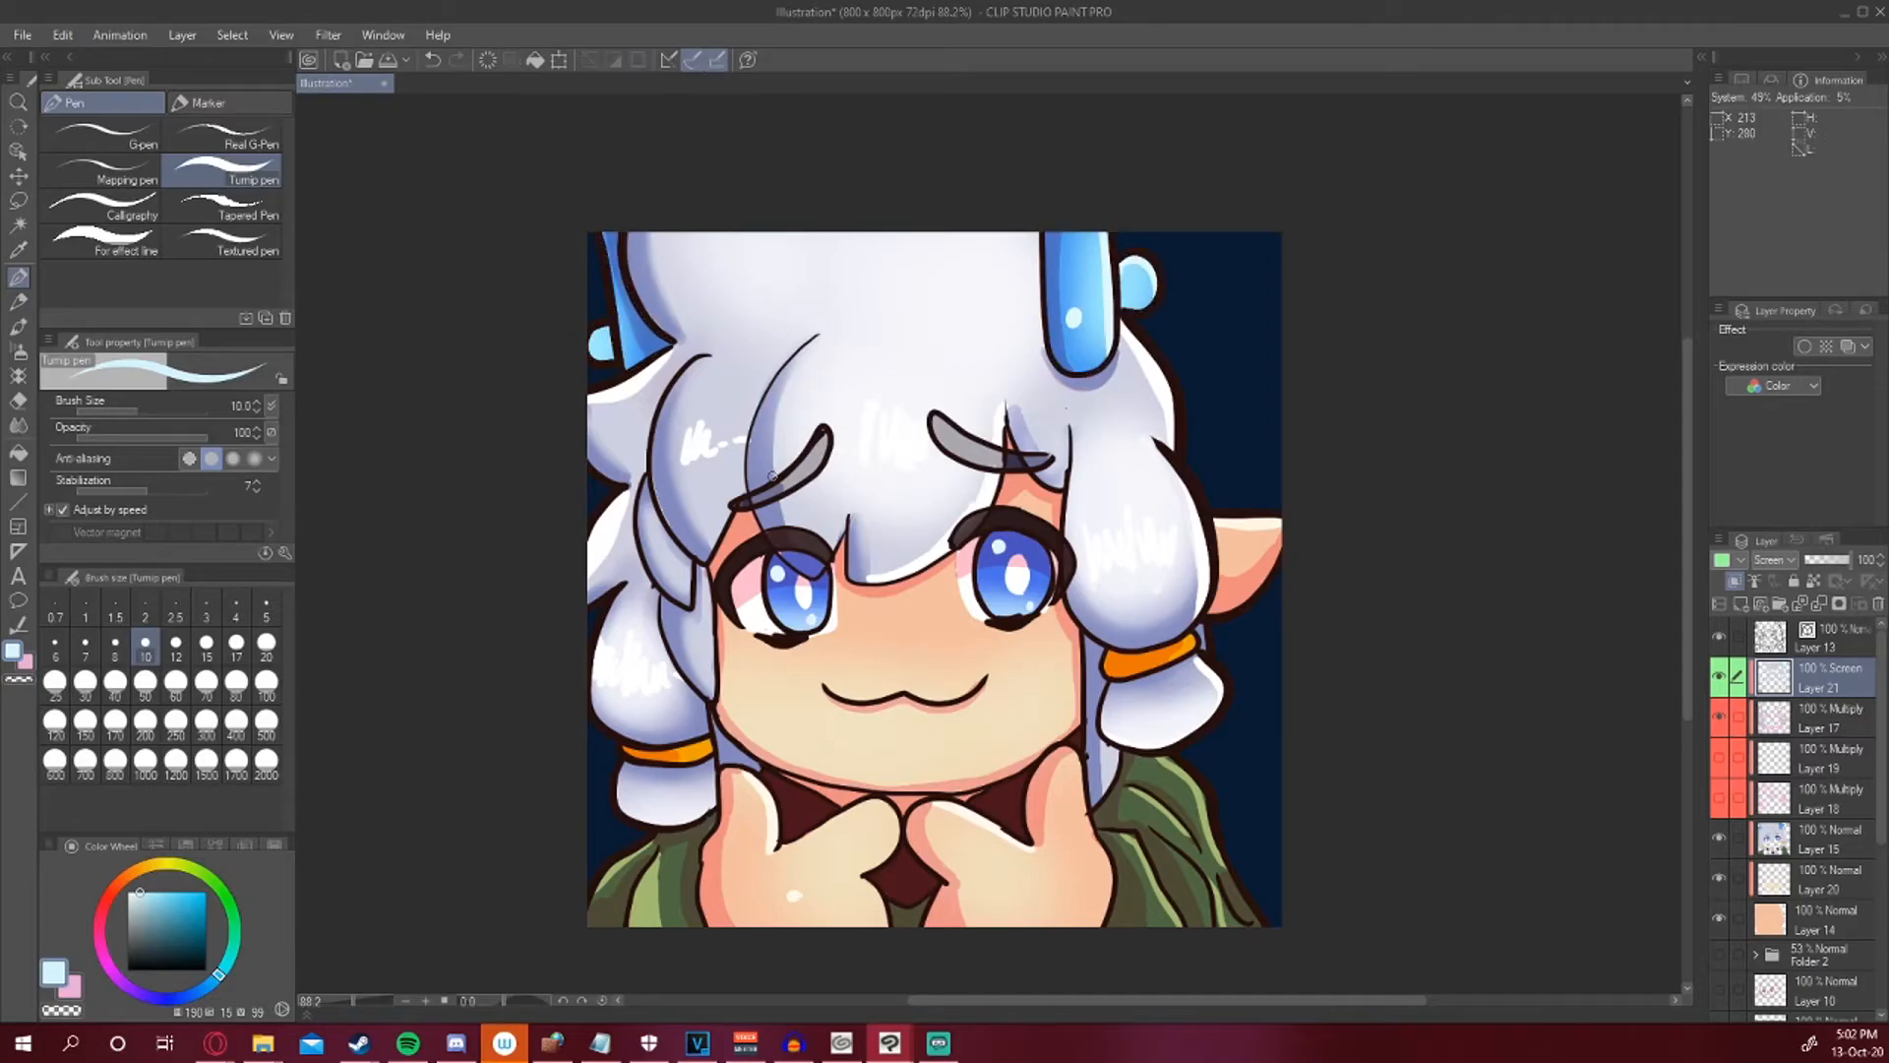
Sample the hair tie's orange and paint a highlight stroke across the left hair tie.
{"action": "left_click", "coordinate": [1187, 643], "text": "alt"}
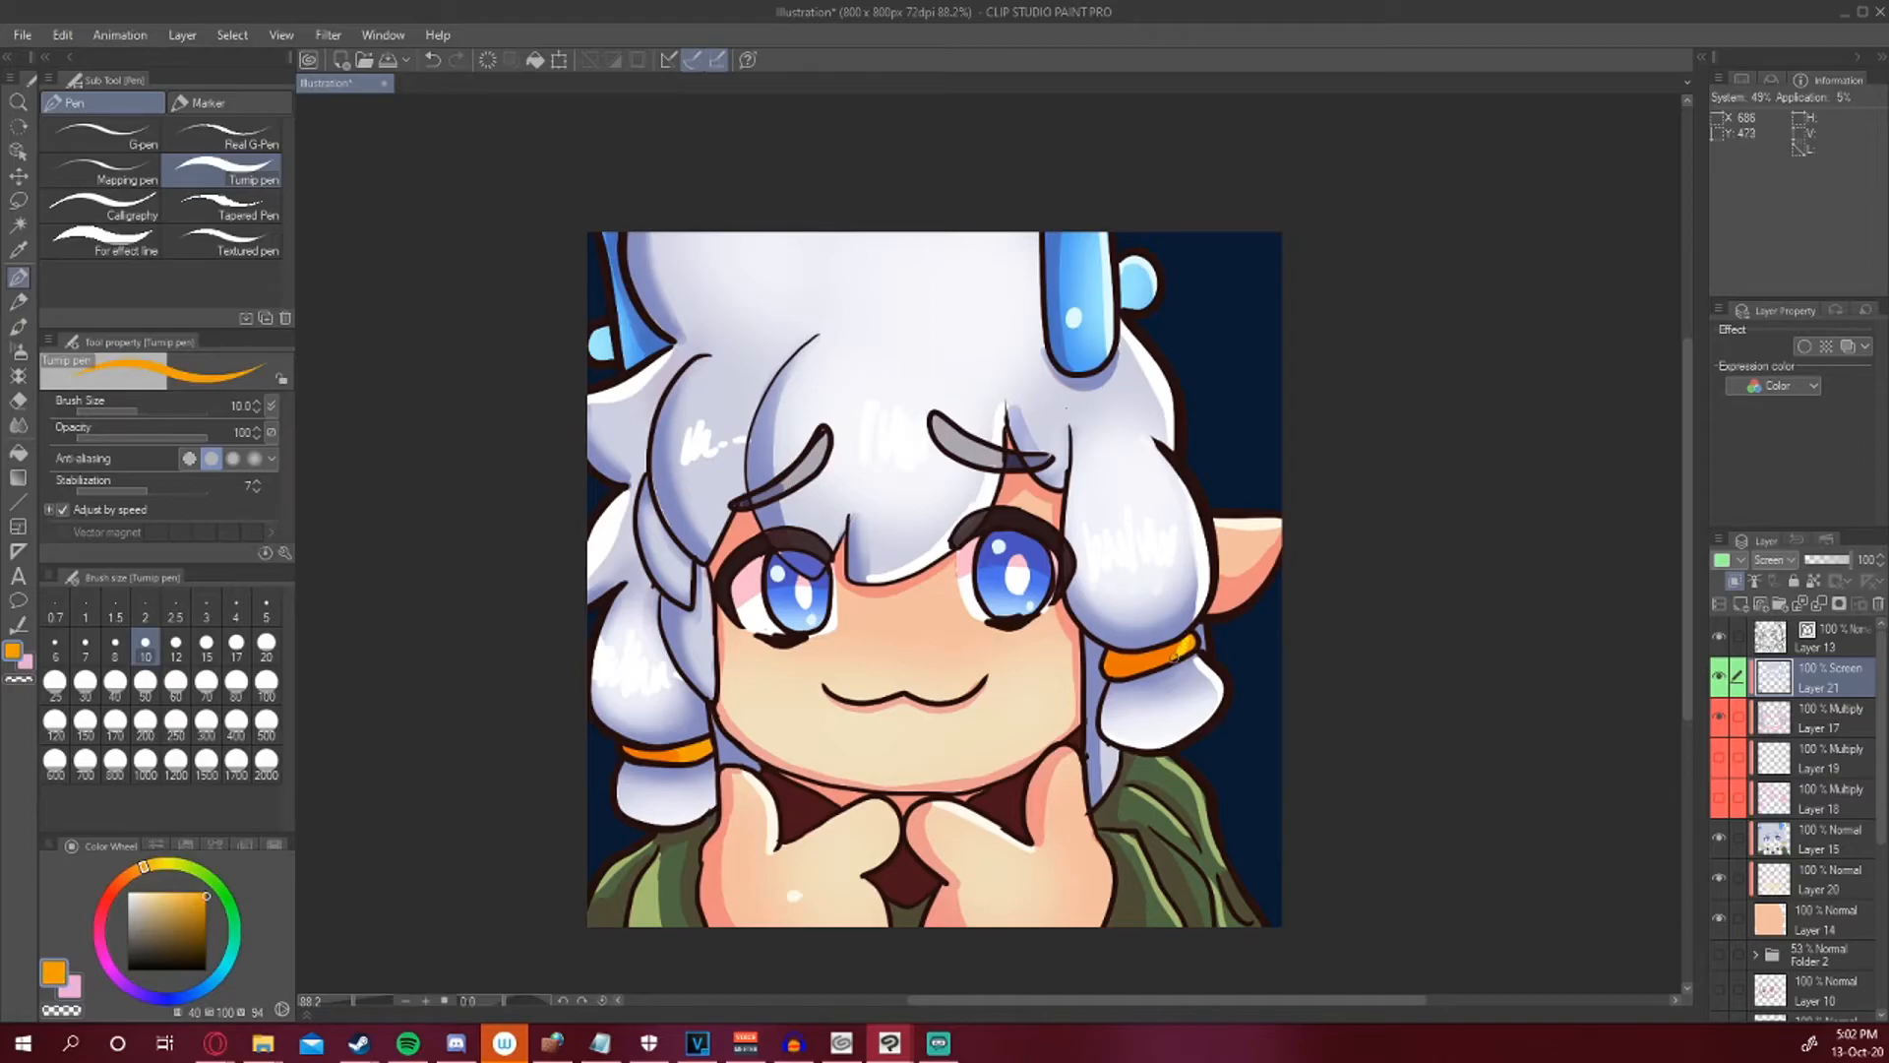
{"action": "left_click_drag", "start_coordinate": [646, 751], "coordinate": [676, 751]}
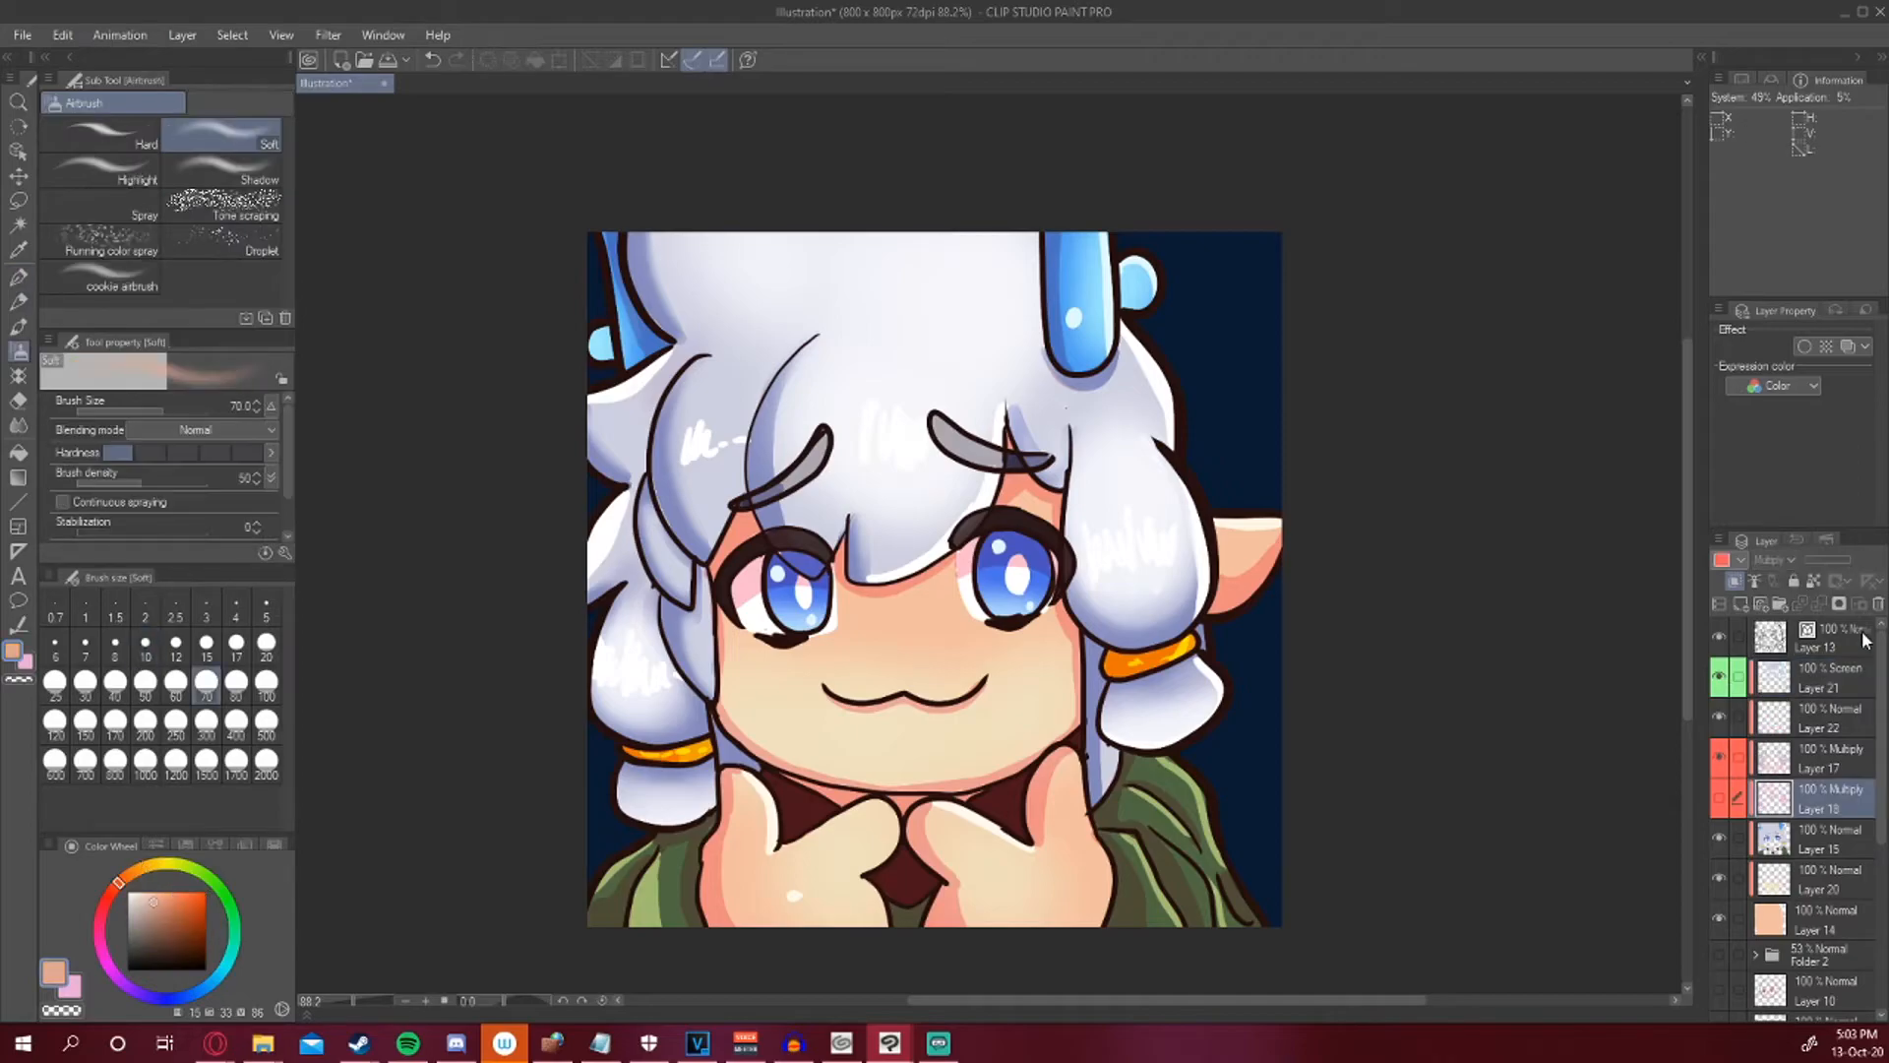
Add a new layer above the shading layer, set its blend mode to Multiply and give it a red color label.
{"action": "left_click", "coordinate": [1878, 604]}
{"action": "left_click", "coordinate": [936, 395]}
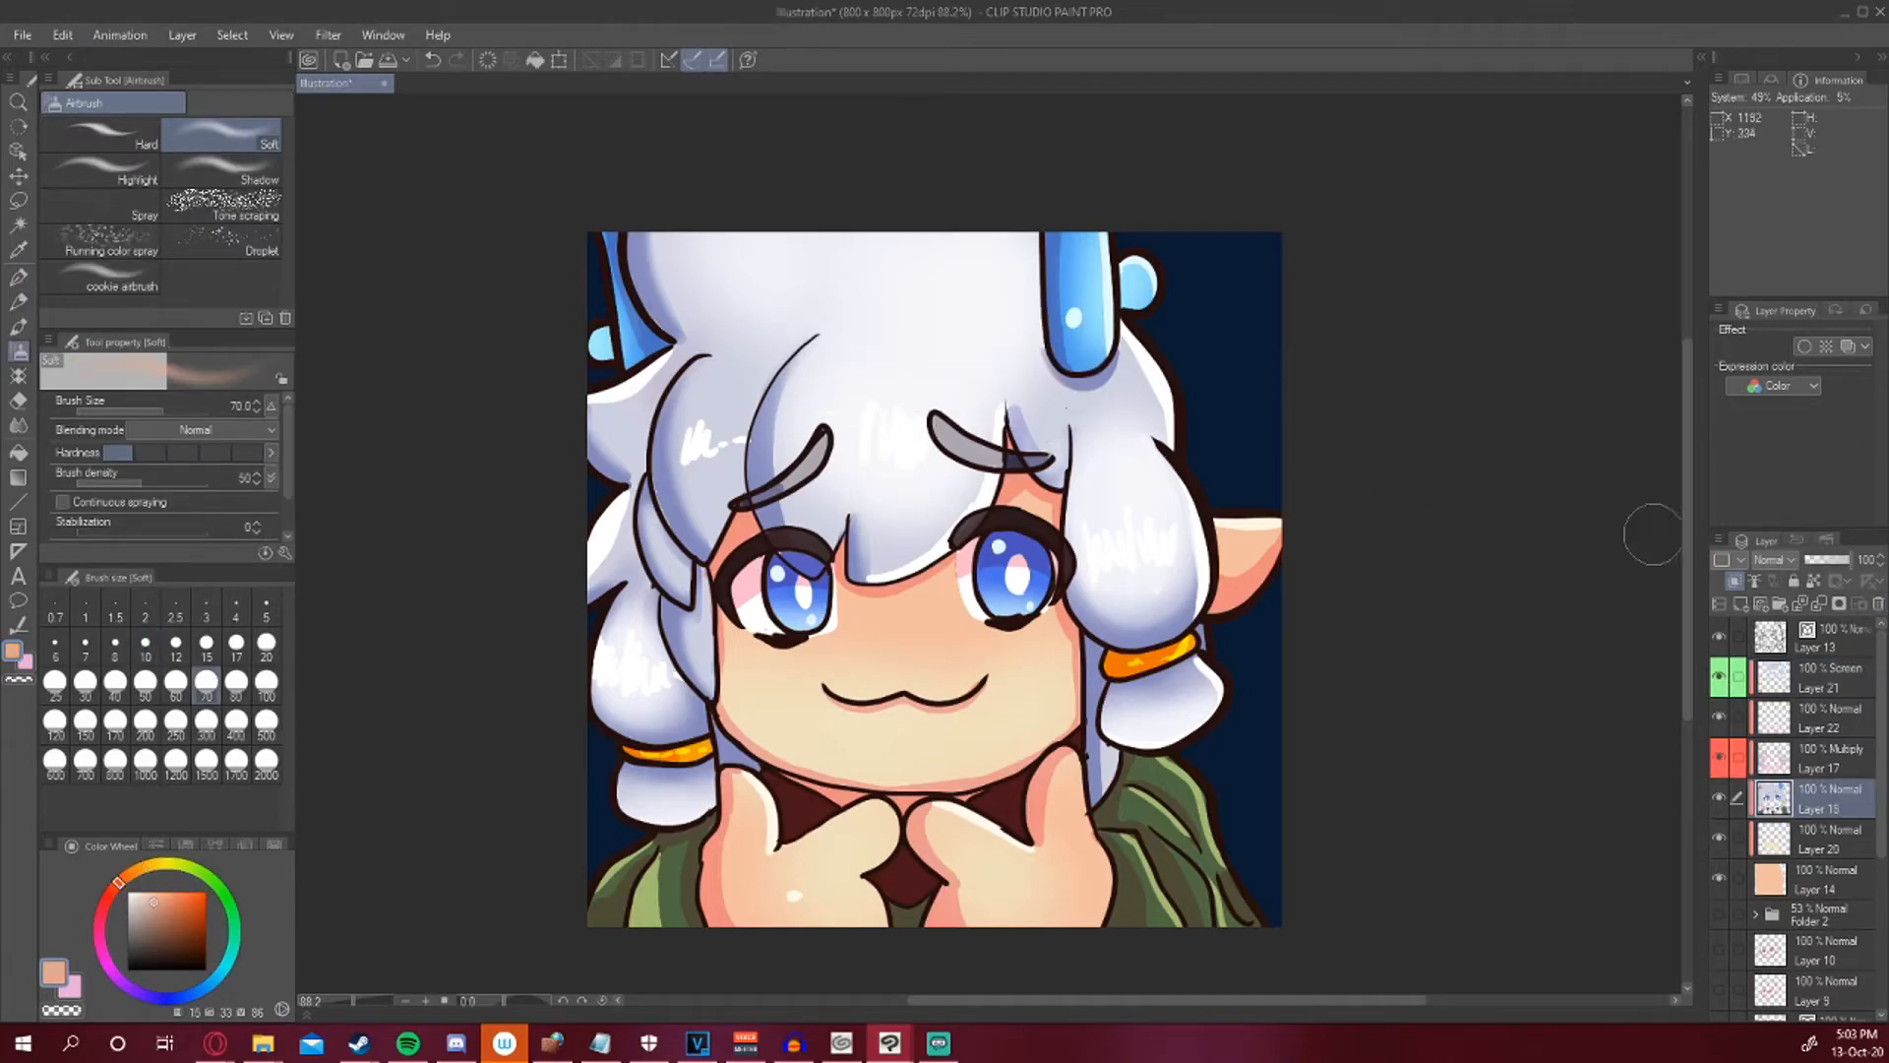
{"action": "left_click", "coordinate": [1785, 761]}
{"action": "left_click", "coordinate": [1740, 604]}
{"action": "left_click", "coordinate": [1735, 581]}
{"action": "left_click", "coordinate": [1735, 581]}
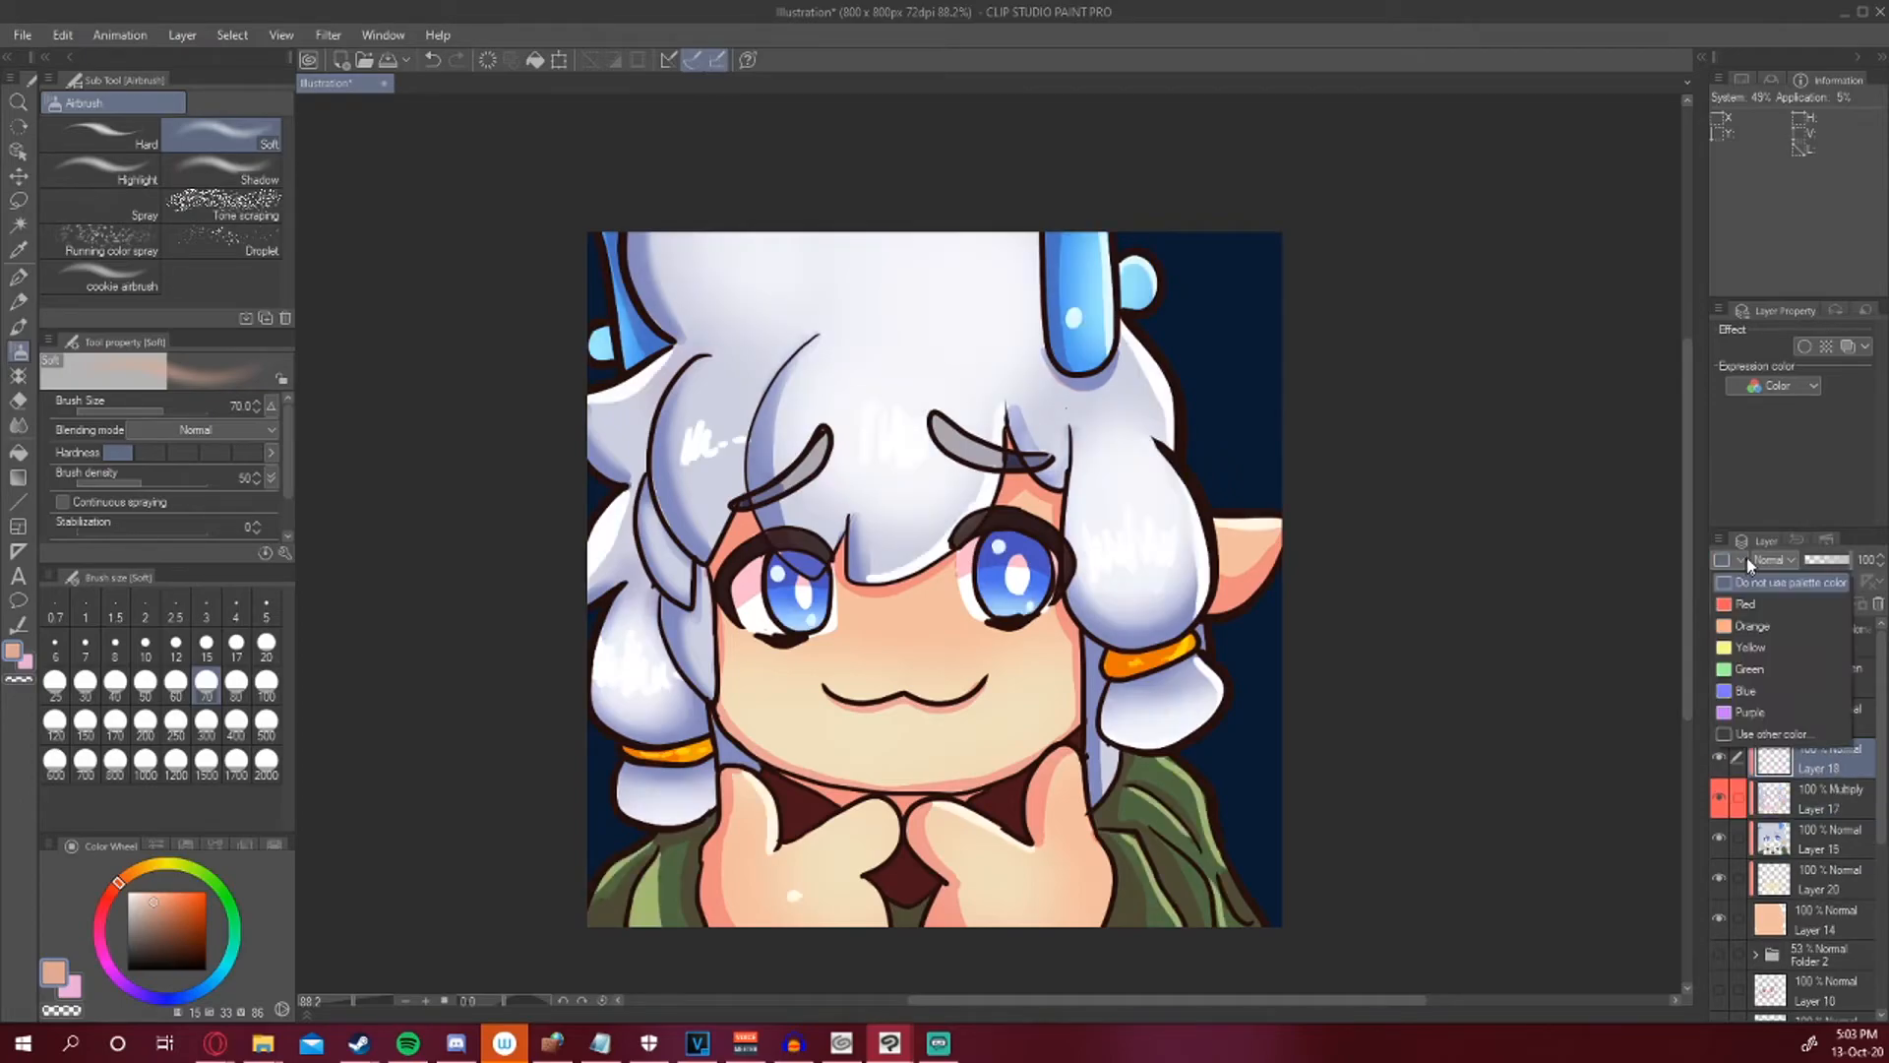
{"action": "left_click", "coordinate": [1722, 559]}
{"action": "left_click", "coordinate": [1772, 559]}
{"action": "left_click", "coordinate": [1775, 71]}
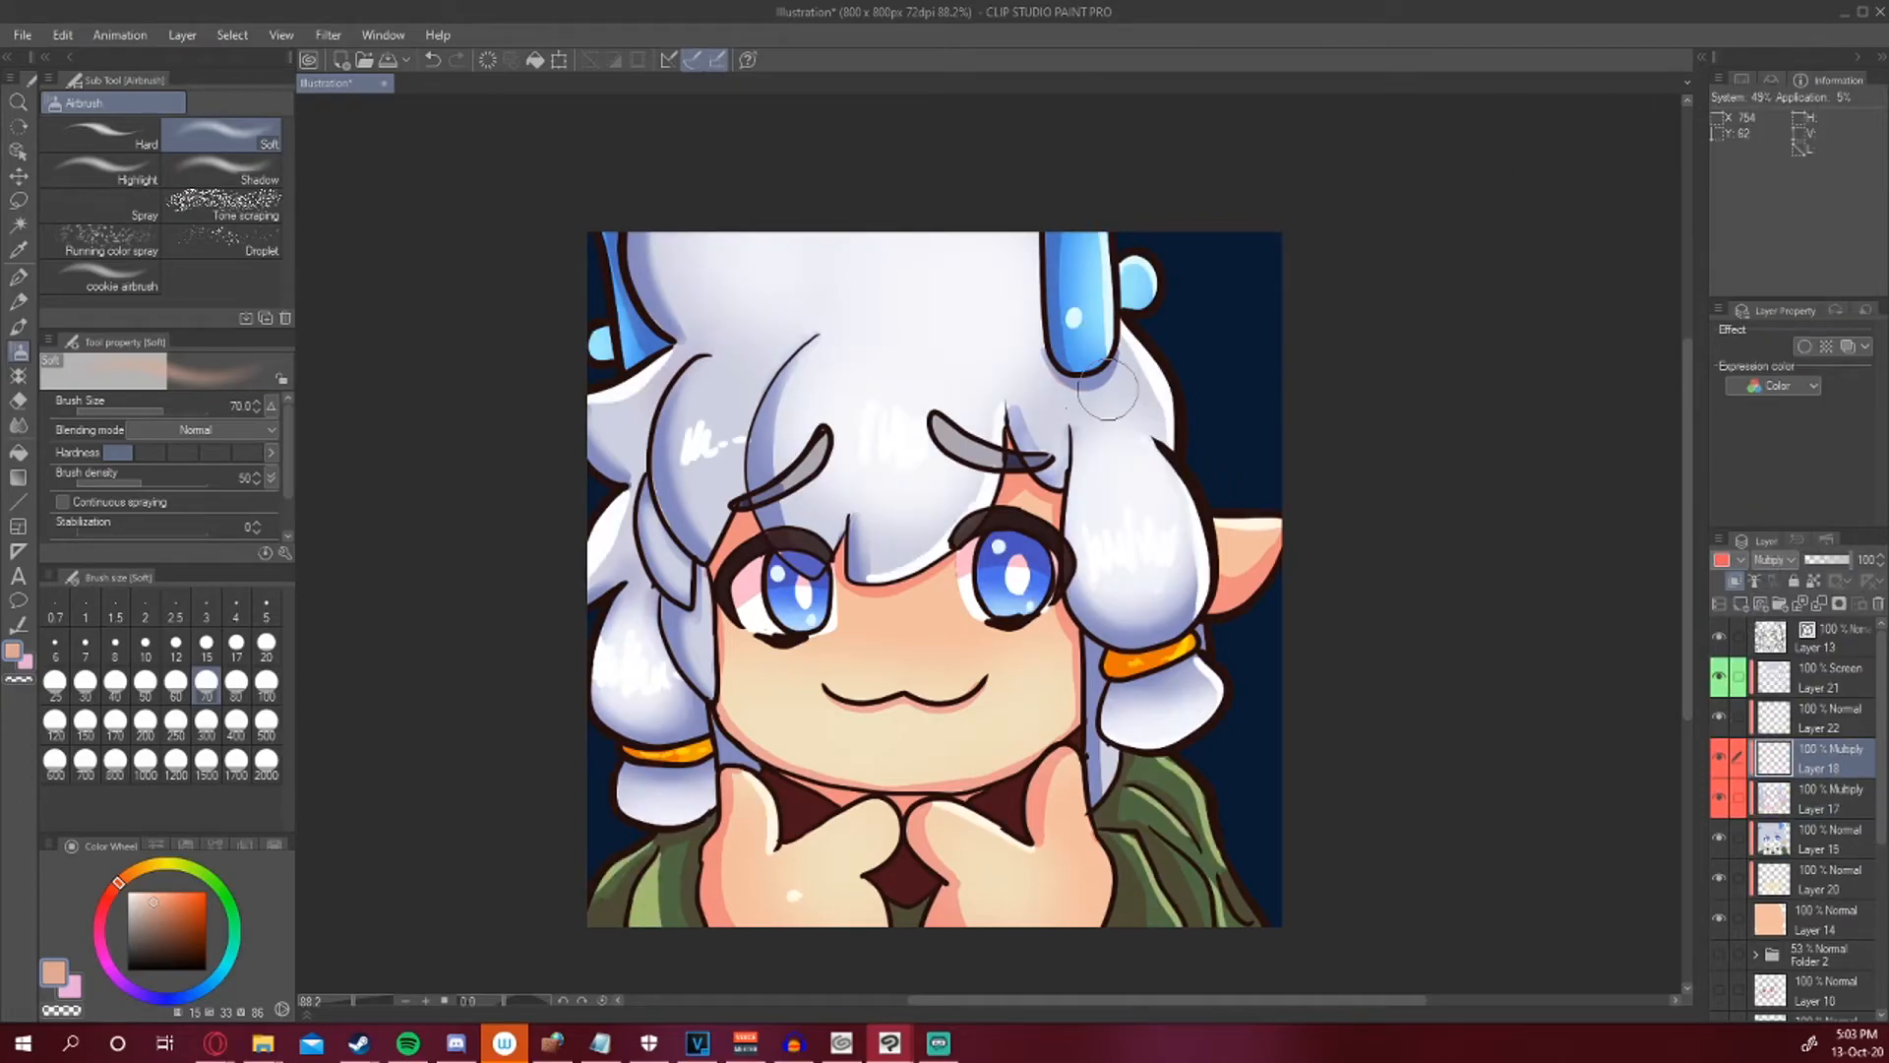
Select the face's skin area with Auto select on the line art layer.
{"action": "mouse_move", "coordinate": [750, 651]}
{"action": "left_mouse_down"}
{"action": "mouse_move", "coordinate": [806, 658]}
{"action": "mouse_move", "coordinate": [750, 654]}
{"action": "left_mouse_up"}
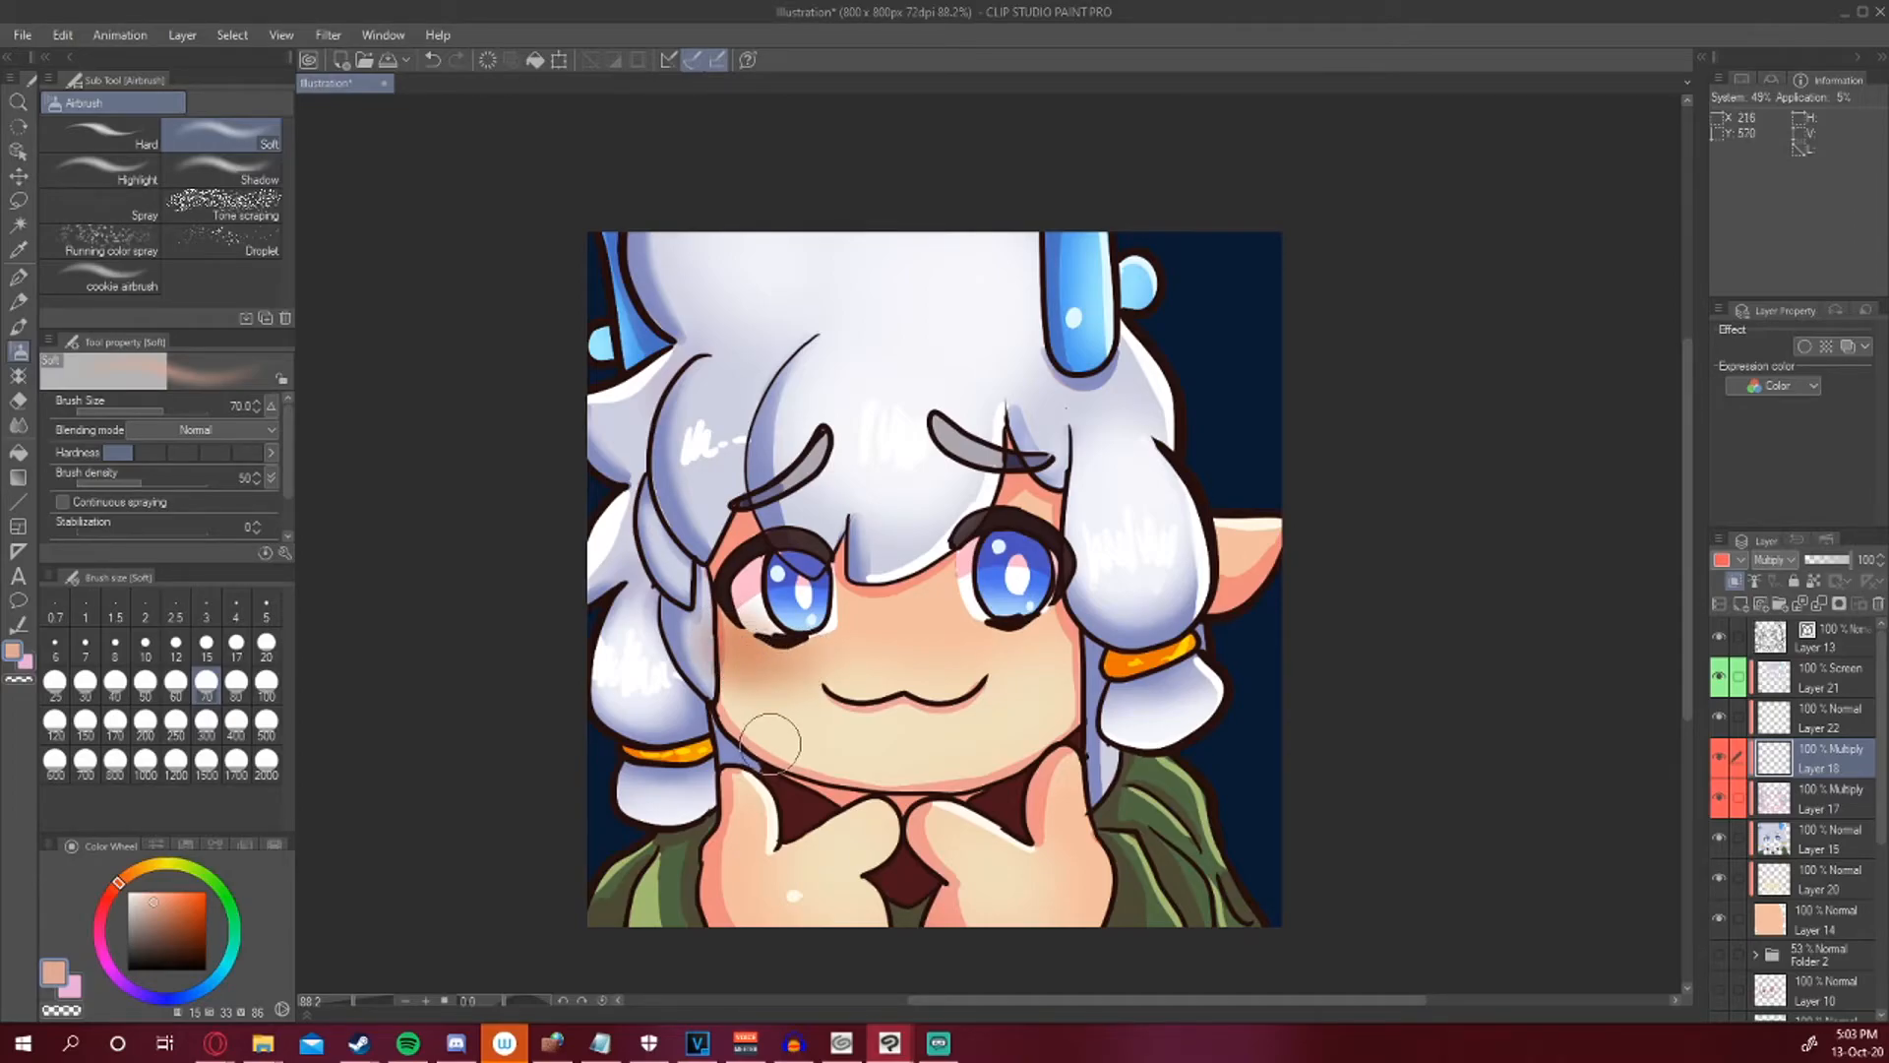
{"action": "key", "text": "ctrl+z"}
{"action": "left_click", "coordinate": [1783, 638]}
{"action": "left_click", "coordinate": [19, 226]}
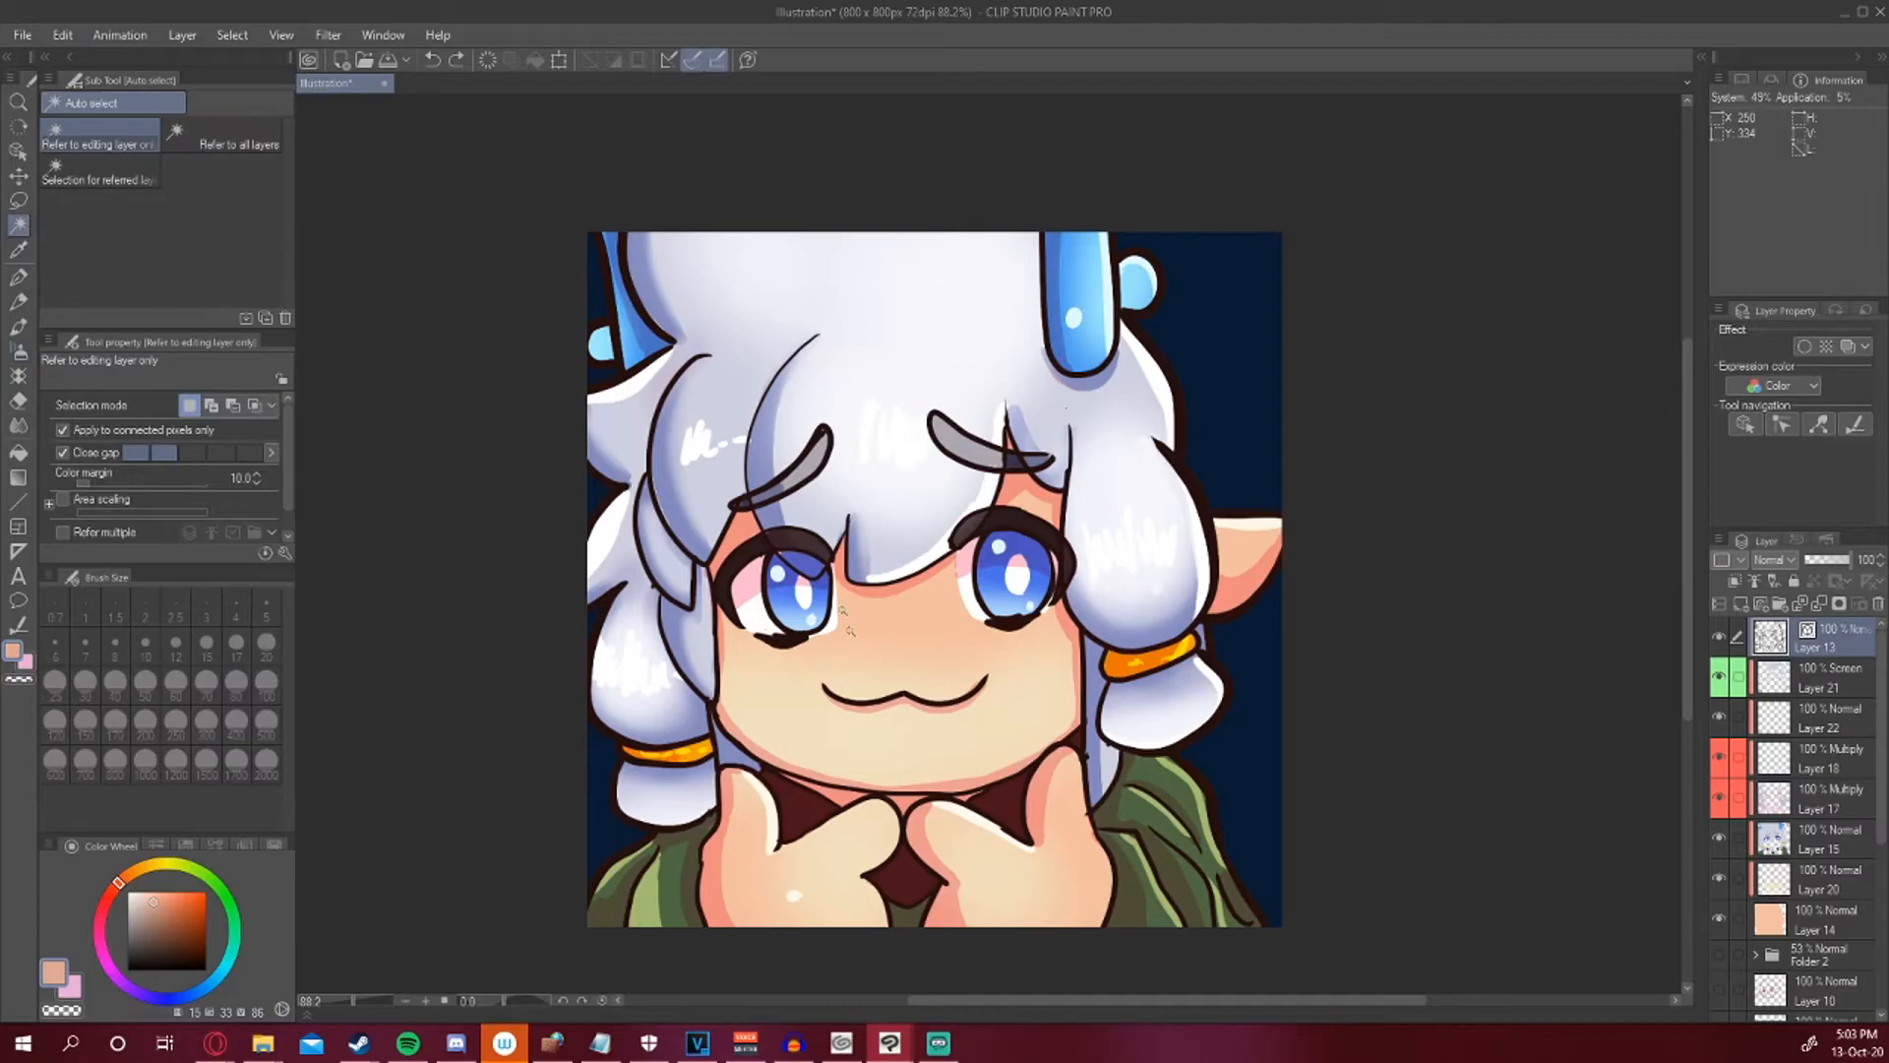
{"action": "left_click", "coordinate": [891, 733]}
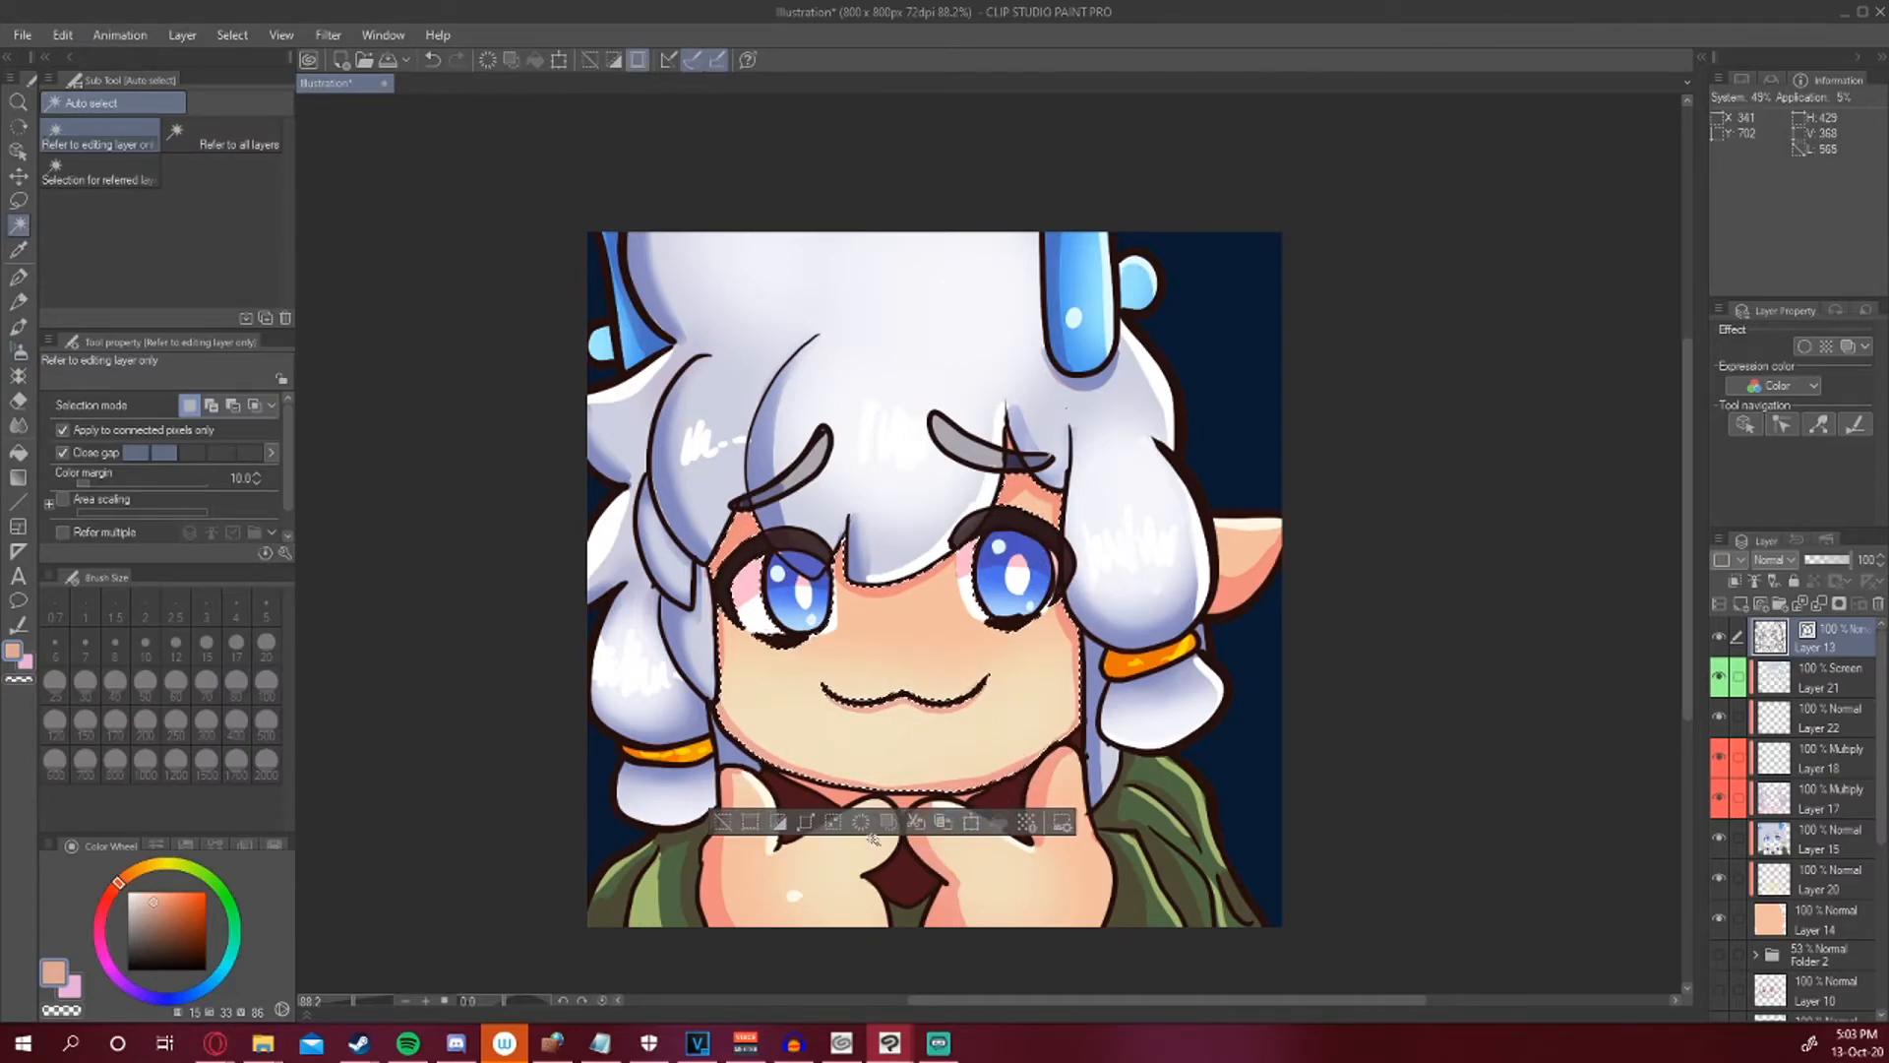
{"action": "left_click", "coordinate": [806, 822]}
{"action": "left_click", "coordinate": [1062, 489]}
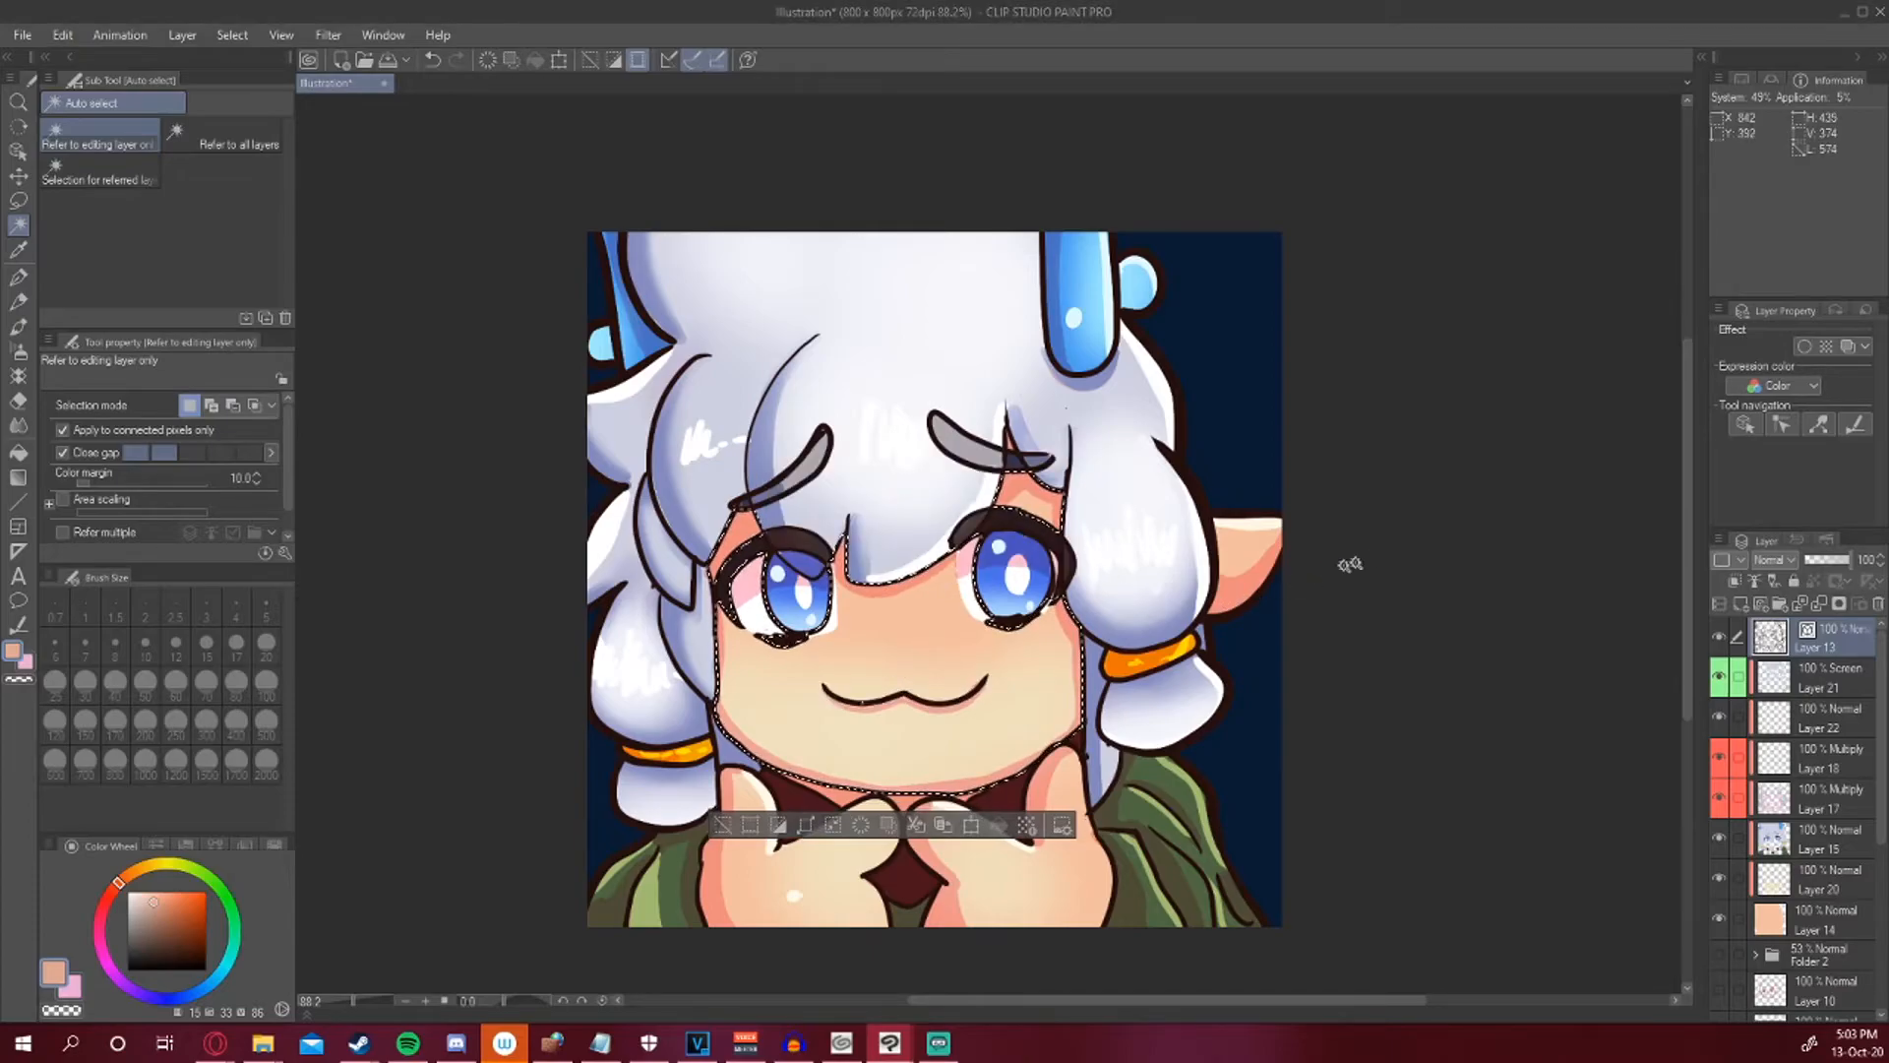
{"action": "key", "text": "ctrl+z"}
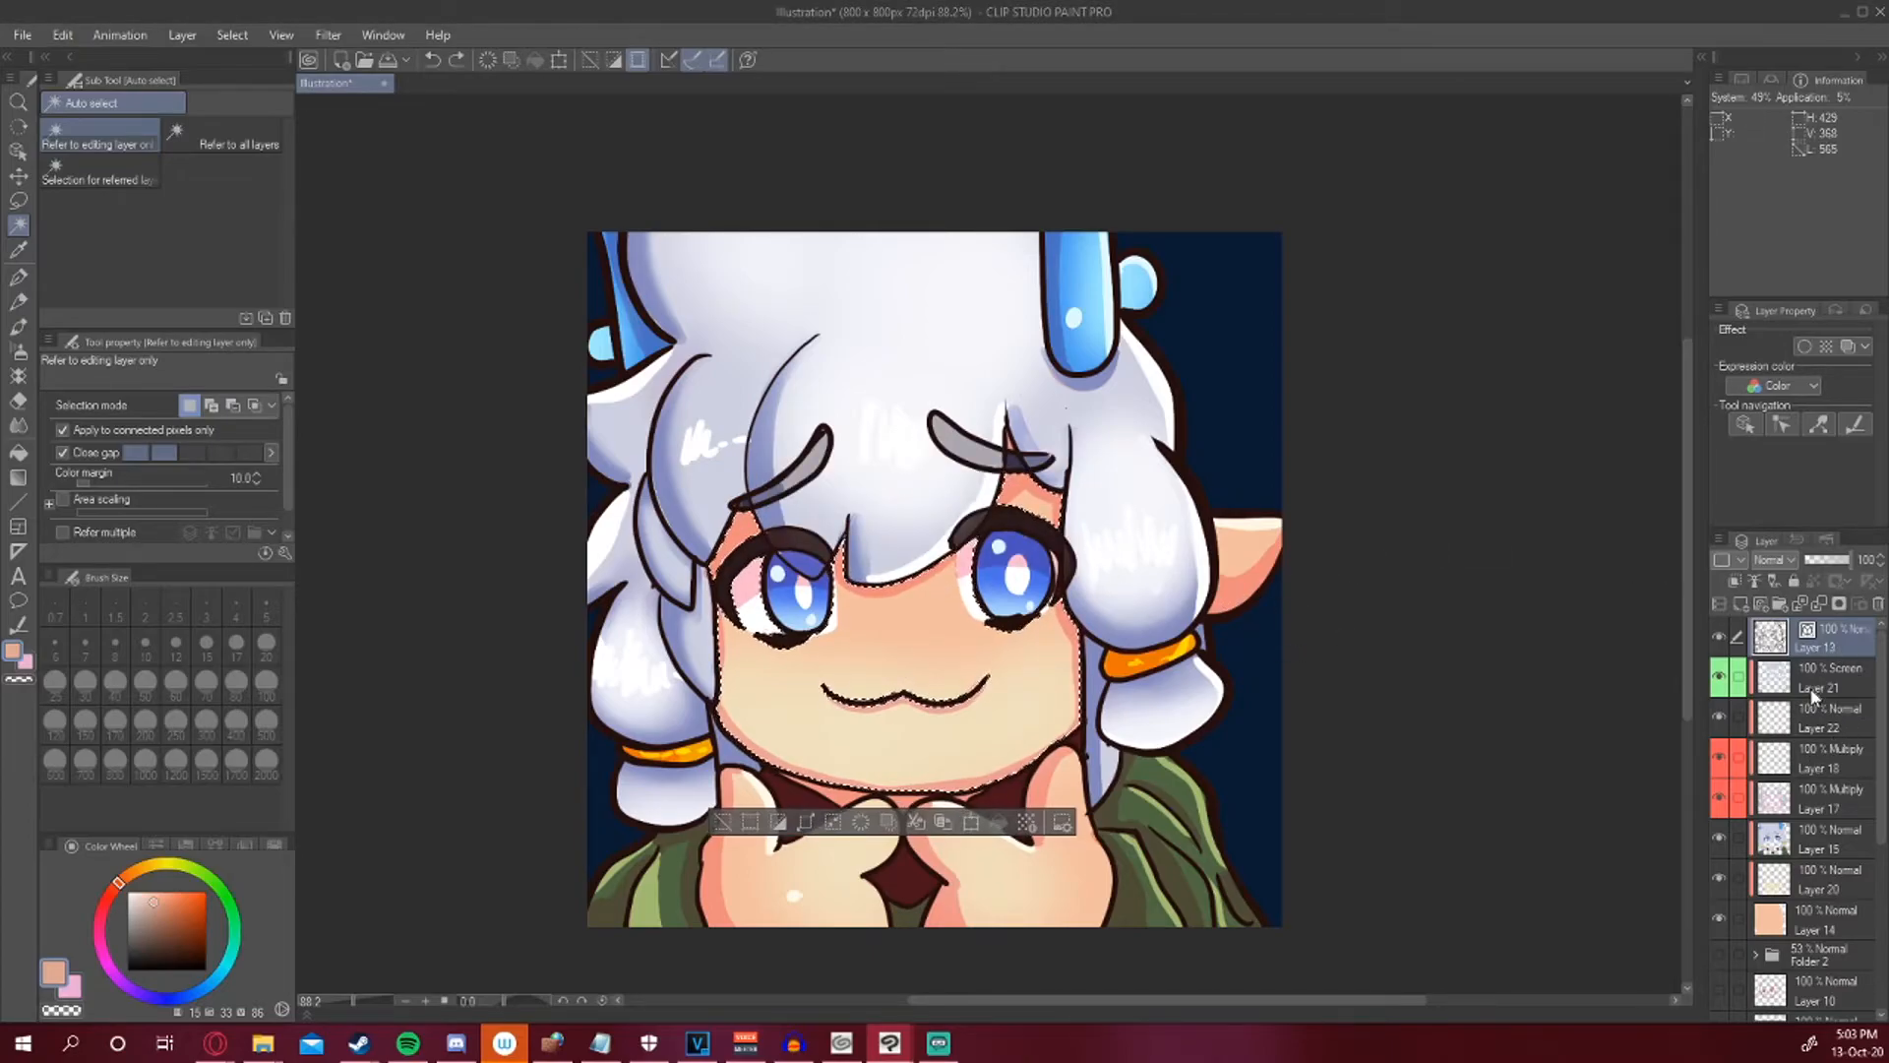
On the new Multiply layer, pick pink and red tones and airbrush a blush across both cheeks.
{"action": "left_click", "coordinate": [1805, 787]}
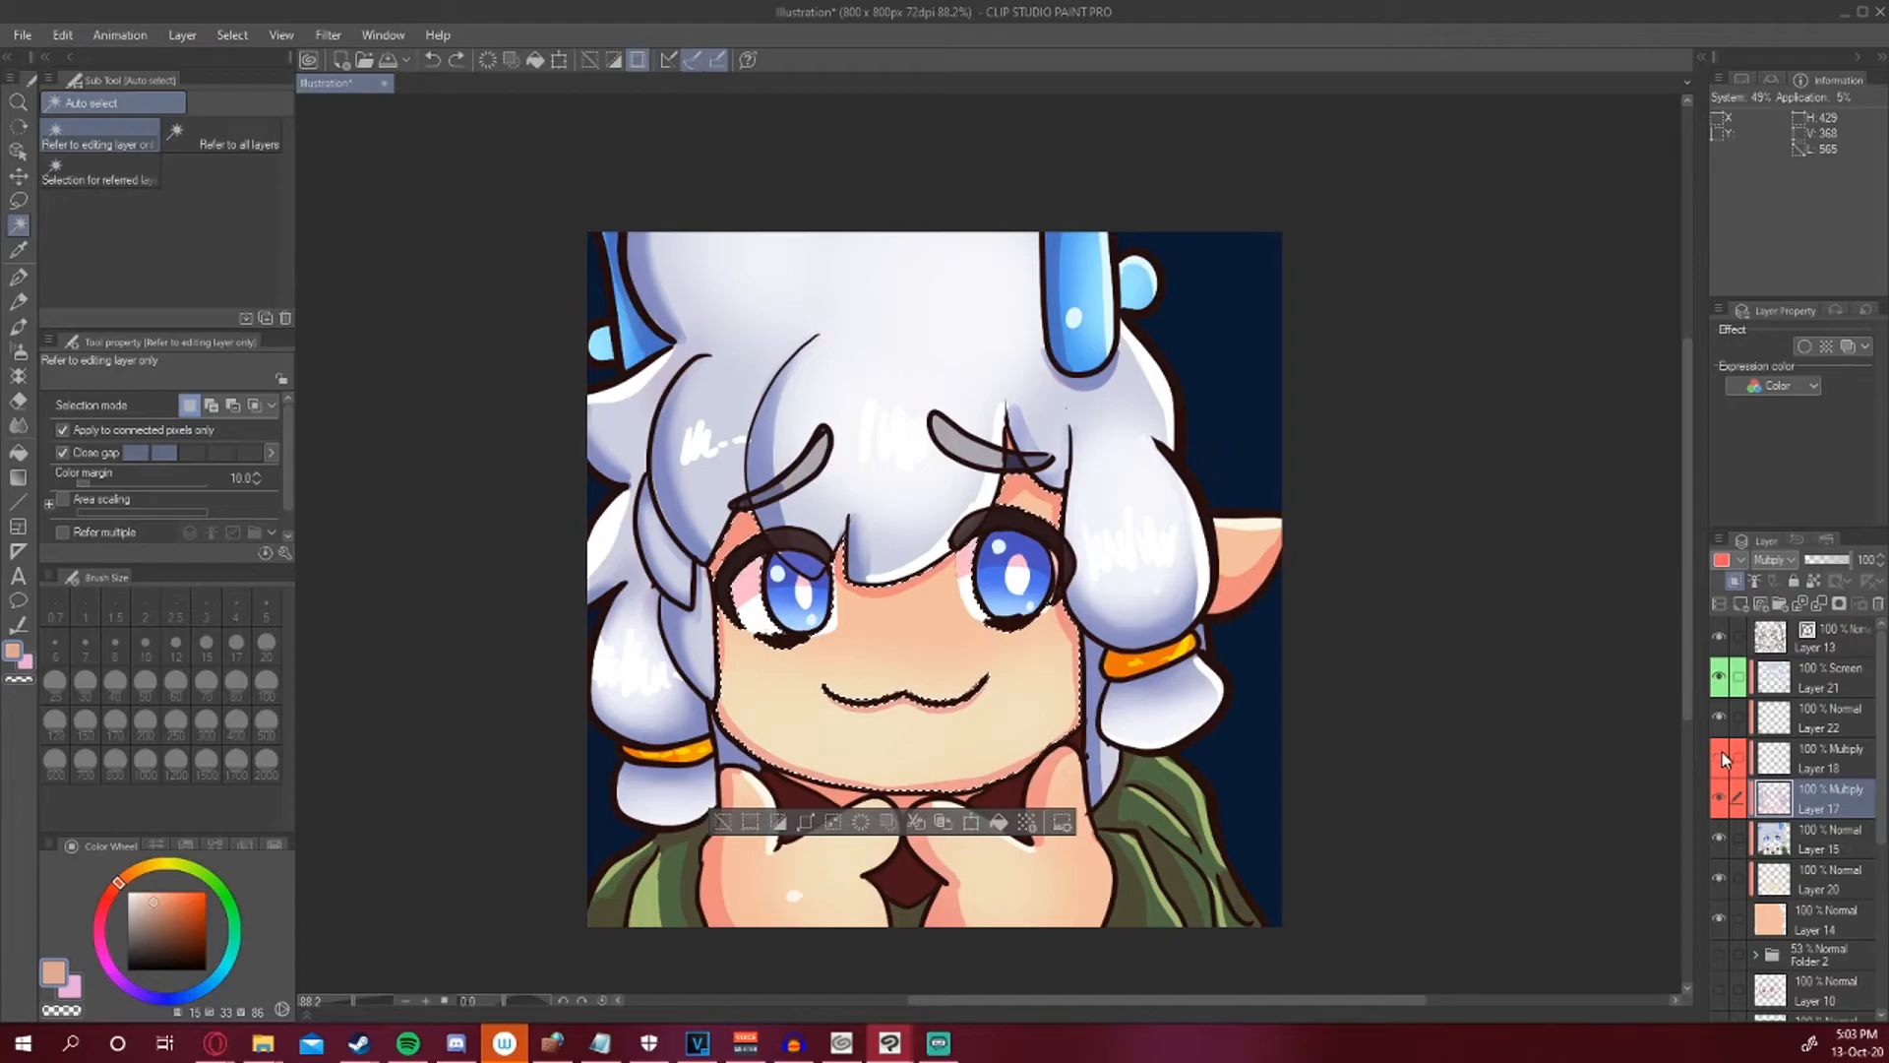
{"action": "left_click", "coordinate": [1805, 761]}
{"action": "key", "text": "b"}
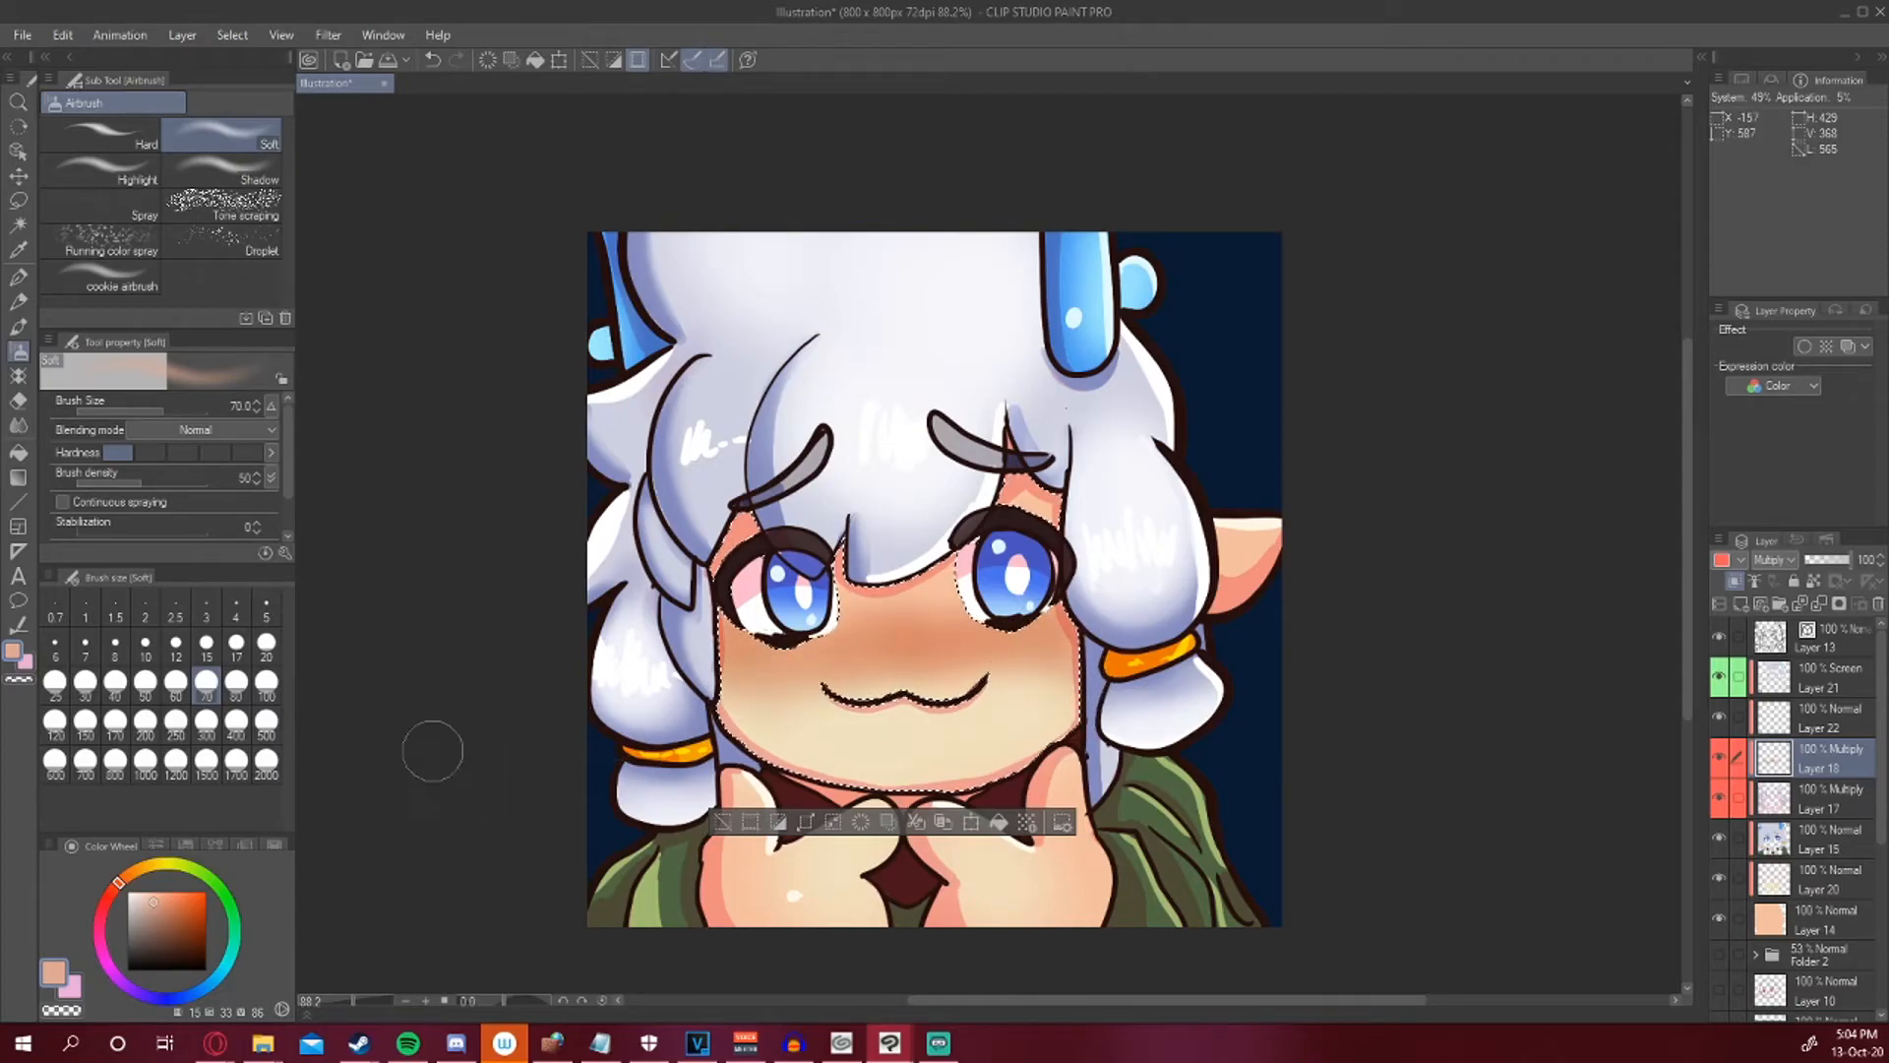
{"action": "left_click", "coordinate": [159, 902]}
{"action": "left_click", "coordinate": [117, 887]}
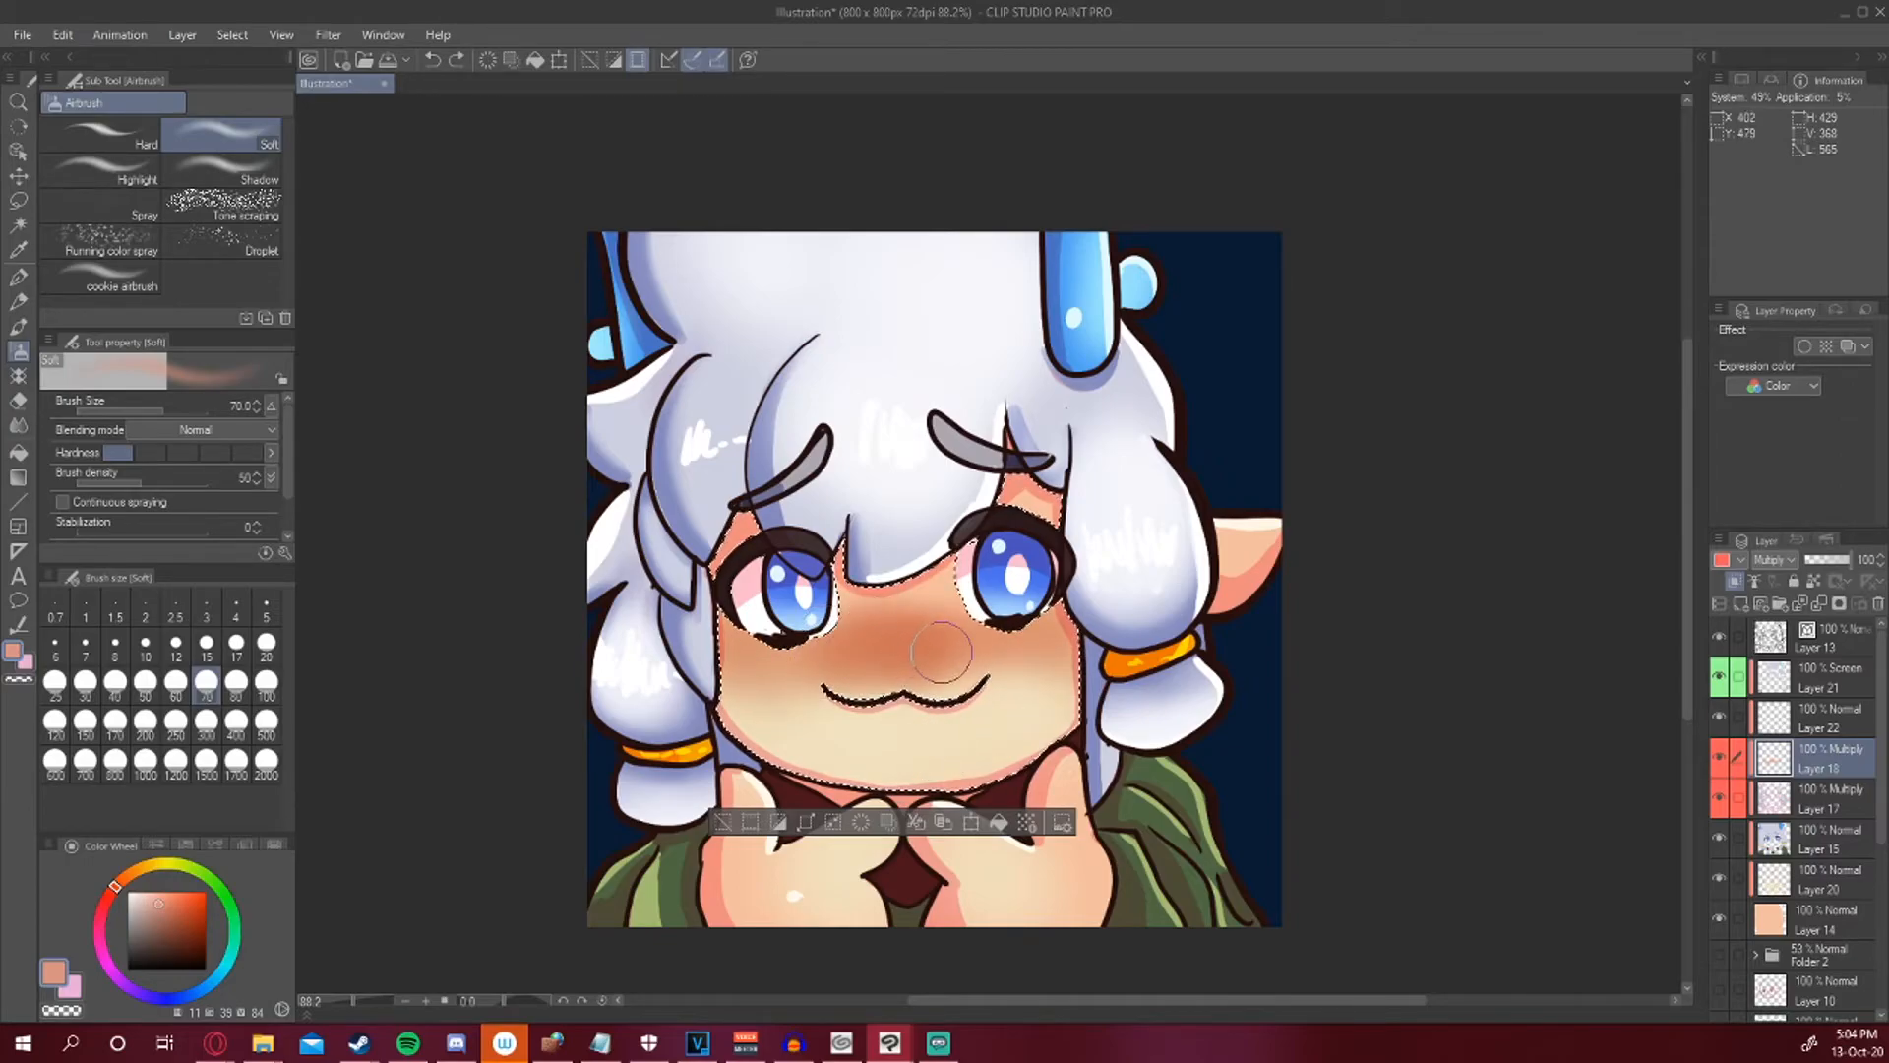
{"action": "left_click_drag", "start_coordinate": [850, 642], "coordinate": [935, 640]}
{"action": "left_click", "coordinate": [185, 900]}
{"action": "left_click", "coordinate": [112, 893]}
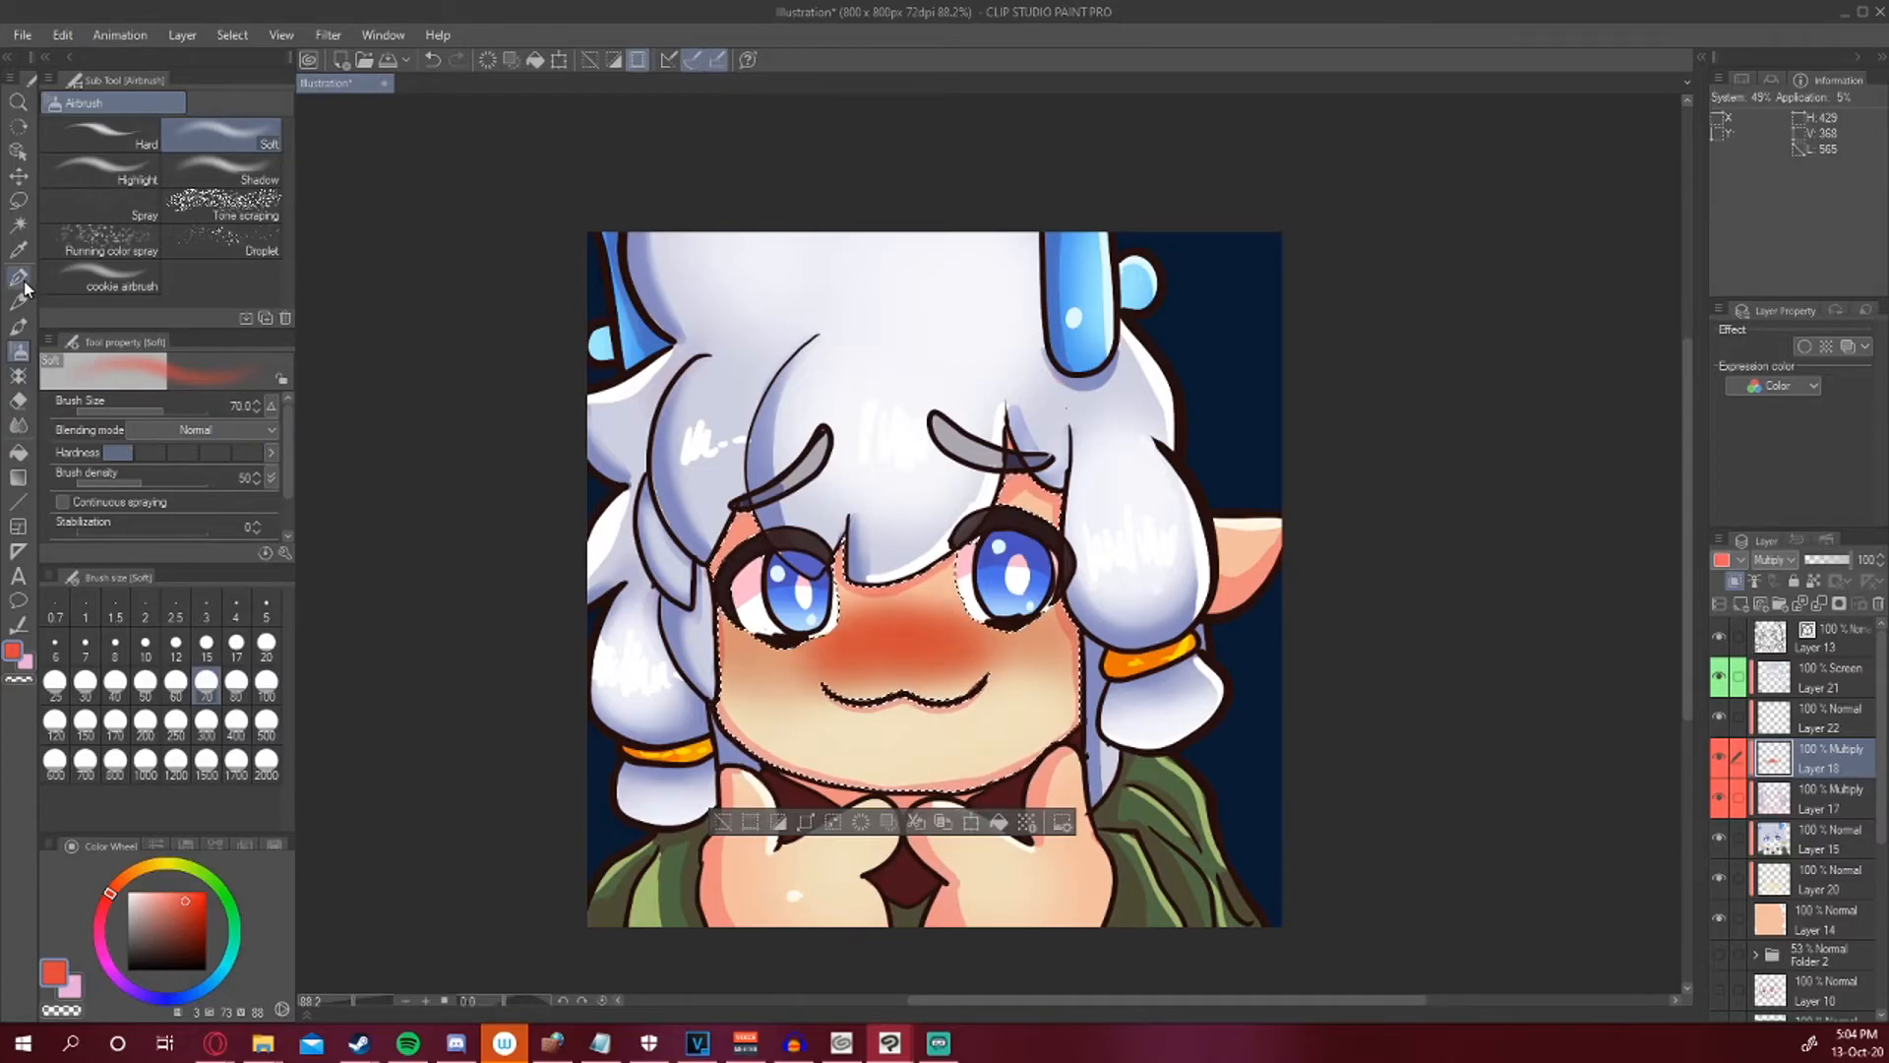
Draw light pink blush streaks on both cheeks with the Turnip pen on the Screen layer, then deselect.
{"action": "left_click", "coordinate": [18, 278]}
{"action": "left_click", "coordinate": [1722, 667]}
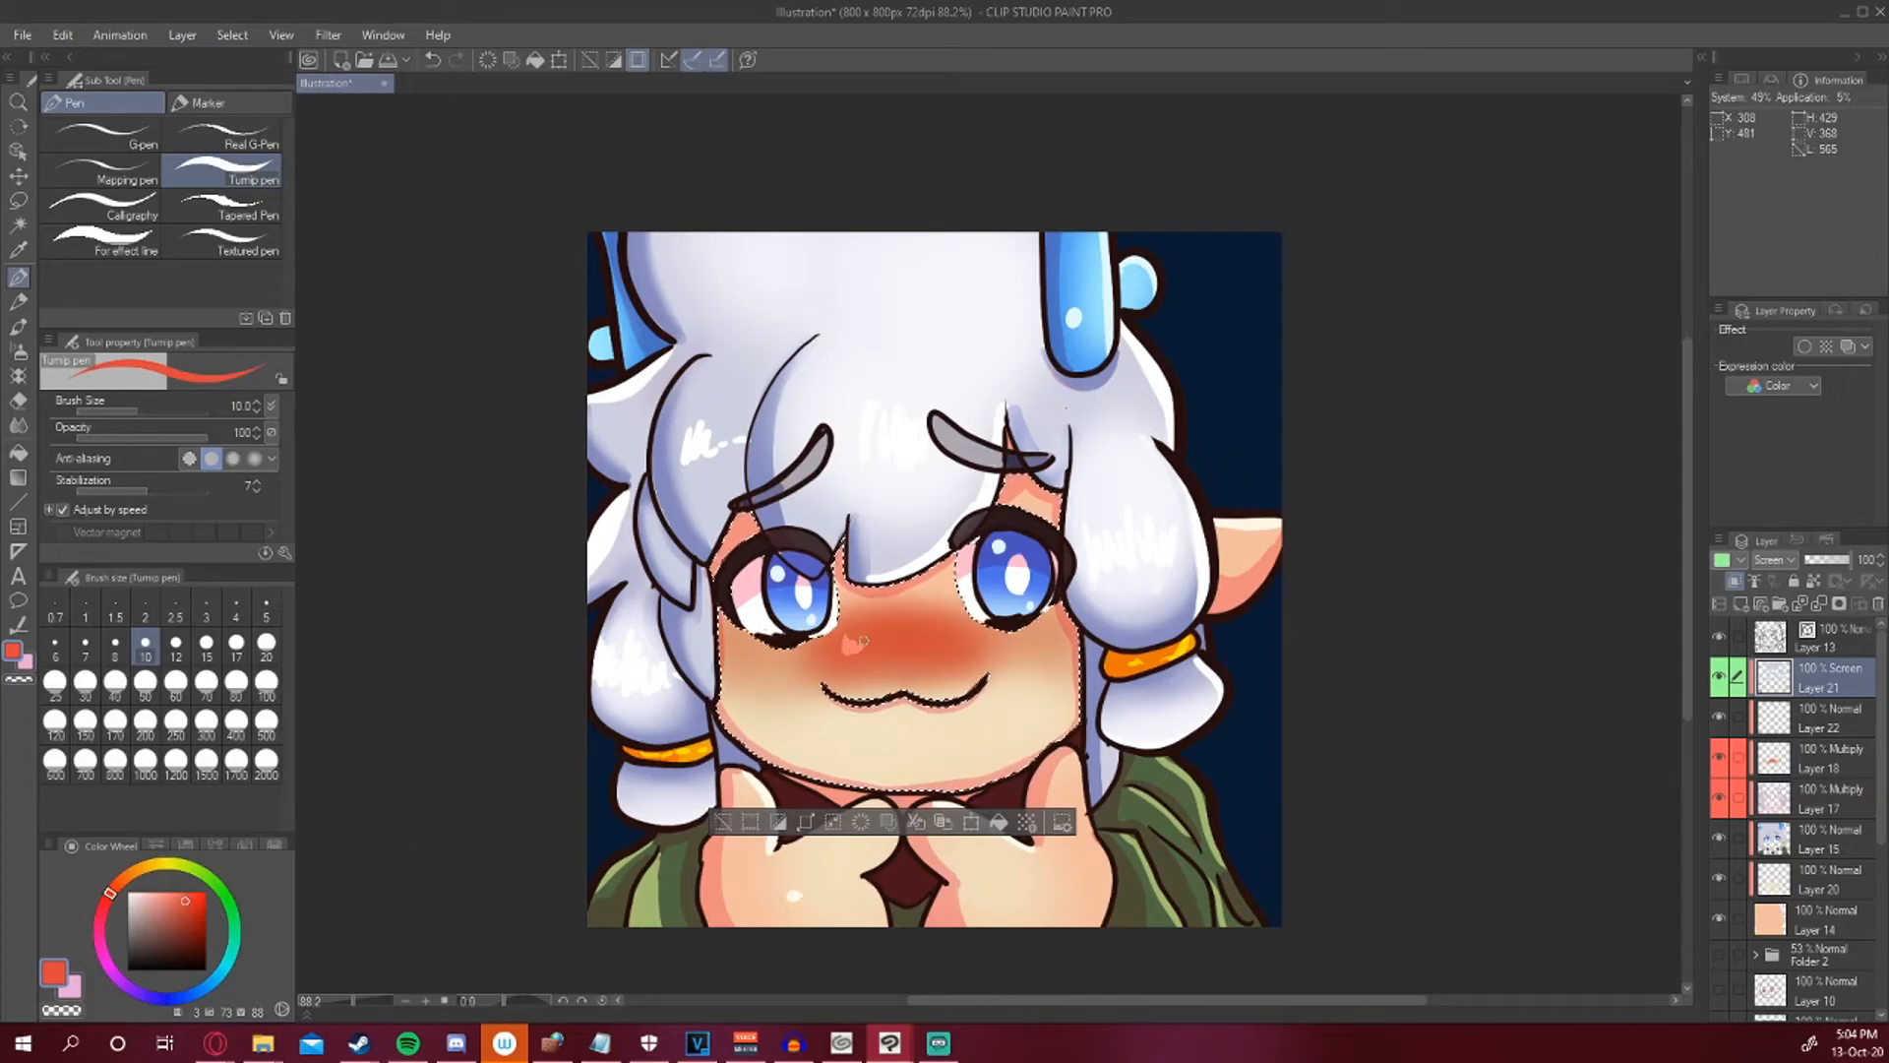
{"action": "left_click_drag", "start_coordinate": [911, 644], "coordinate": [996, 641]}
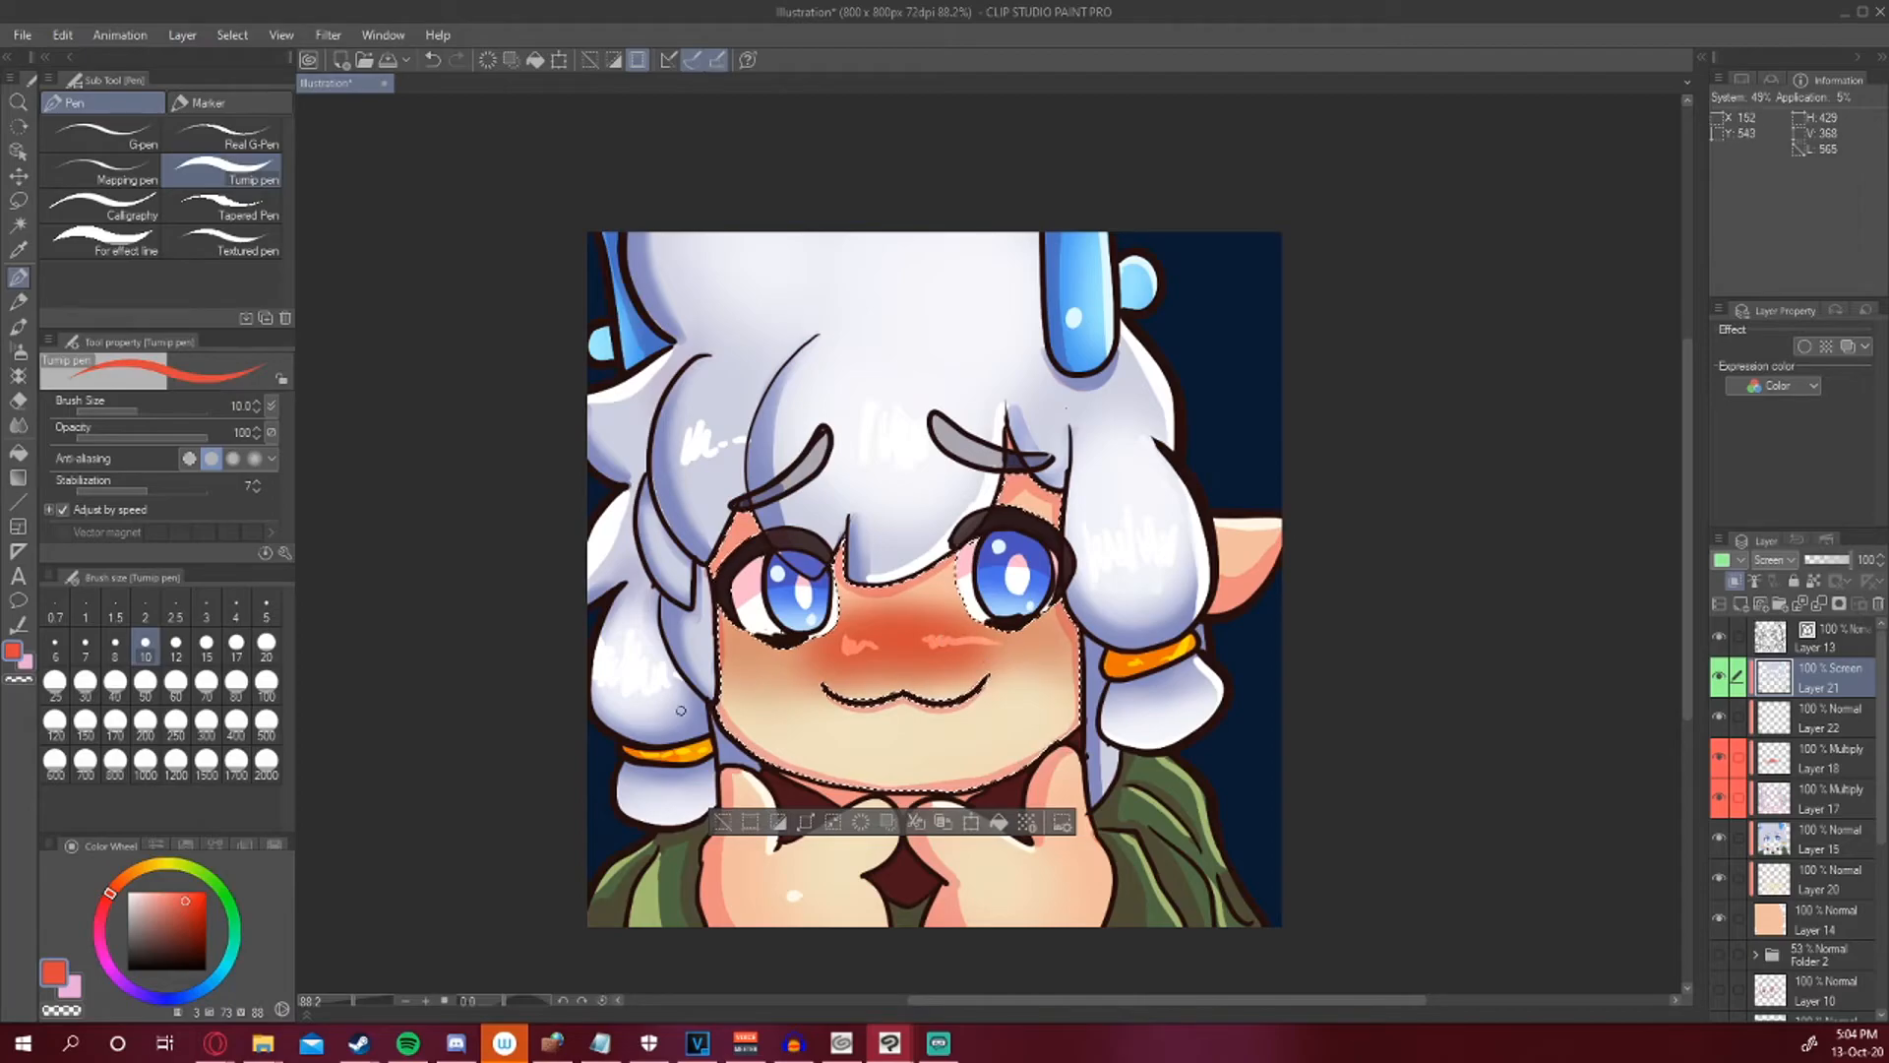
{"action": "key", "text": "ctrl+z"}
{"action": "left_click", "coordinate": [154, 892]}
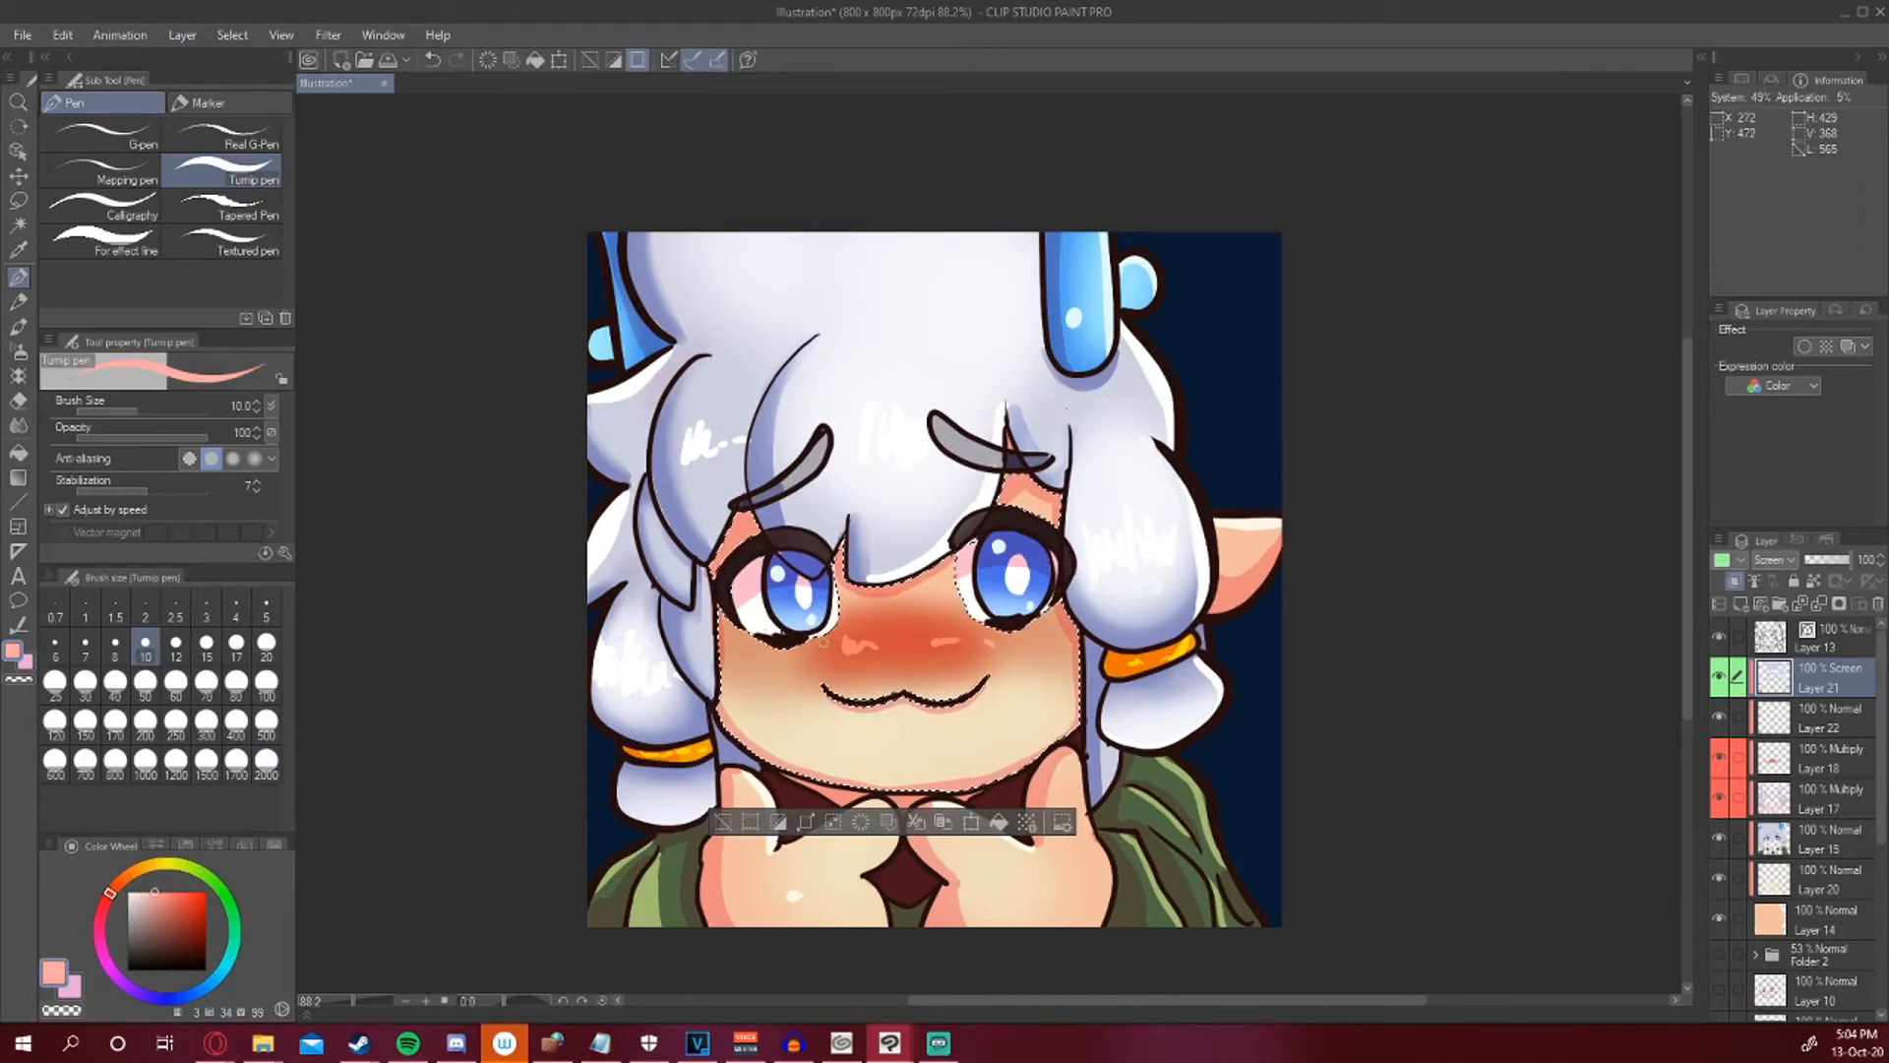
{"action": "mouse_move", "coordinate": [852, 645]}
{"action": "left_mouse_down"}
{"action": "mouse_move", "coordinate": [900, 628]}
{"action": "mouse_move", "coordinate": [1026, 649]}
{"action": "left_mouse_up"}
{"action": "key", "text": "ctrl+z"}
{"action": "key", "text": "ctrl+z"}
{"action": "key", "text": "ctrl+z"}
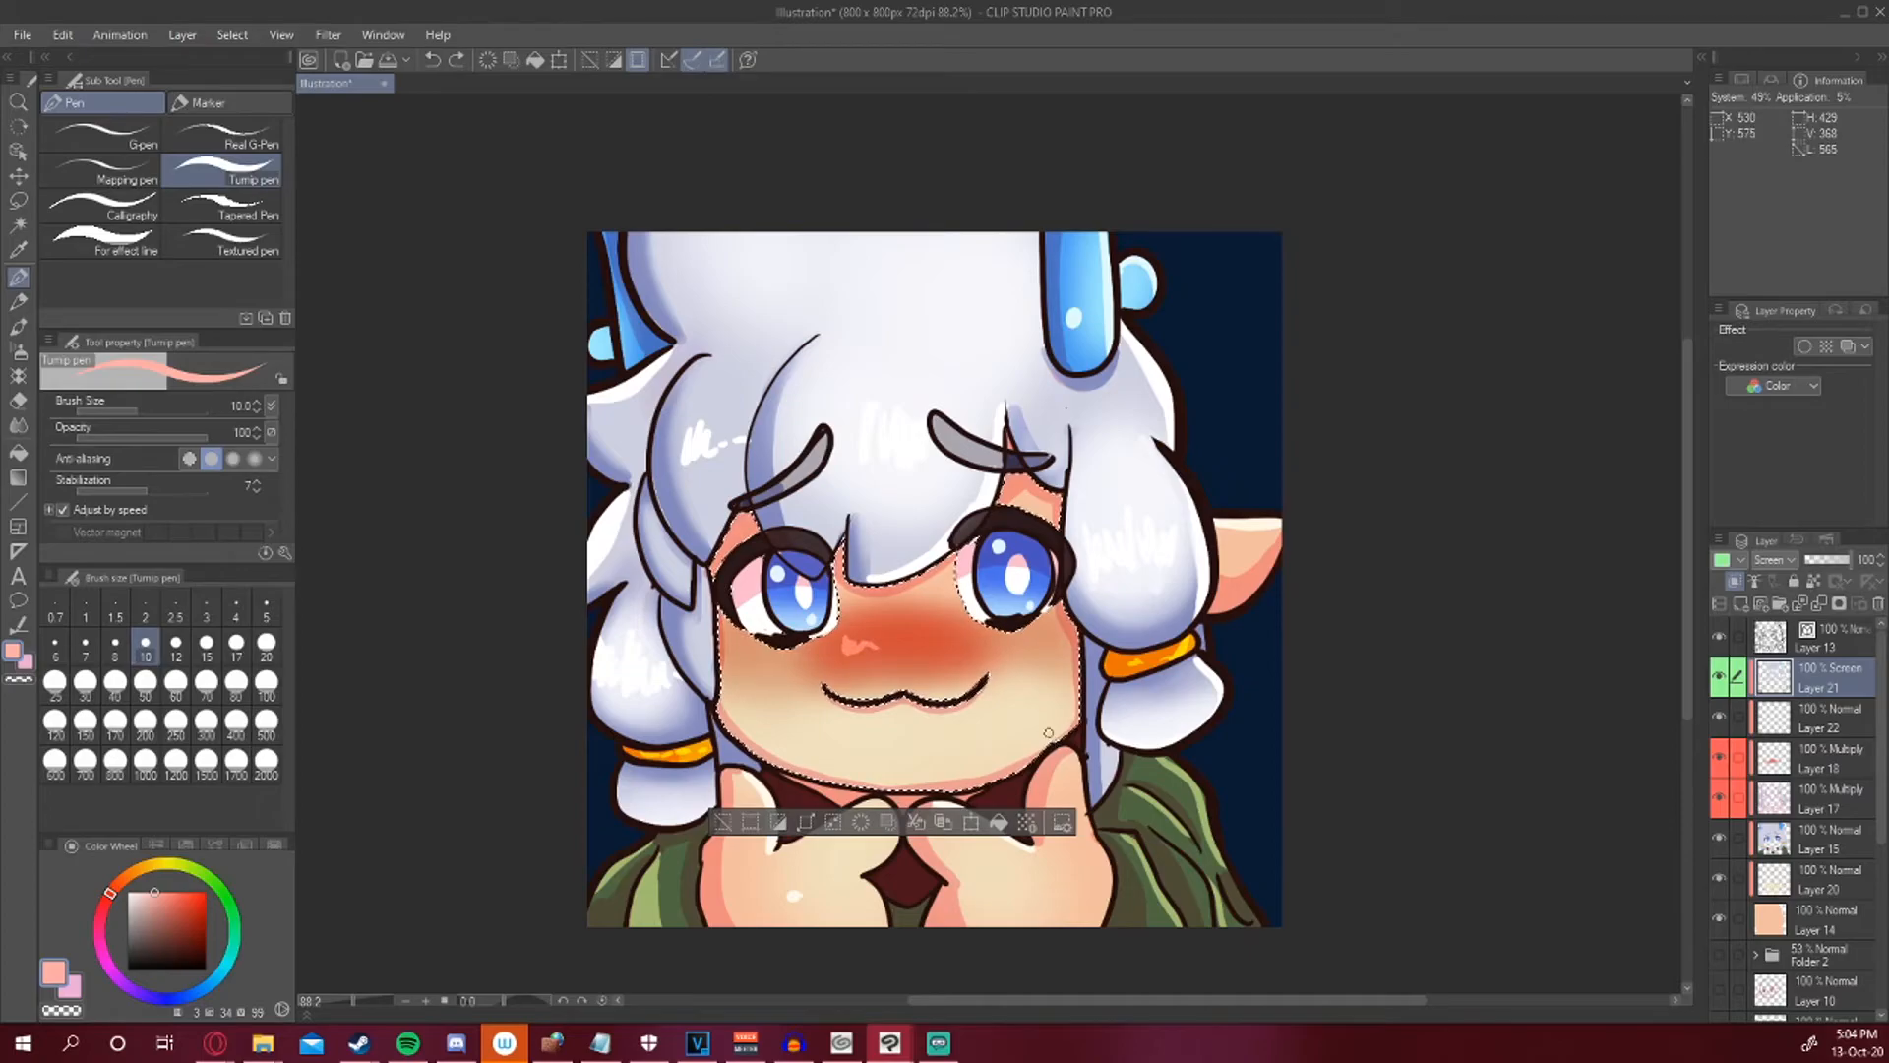
{"action": "left_click_drag", "start_coordinate": [840, 641], "coordinate": [845, 650]}
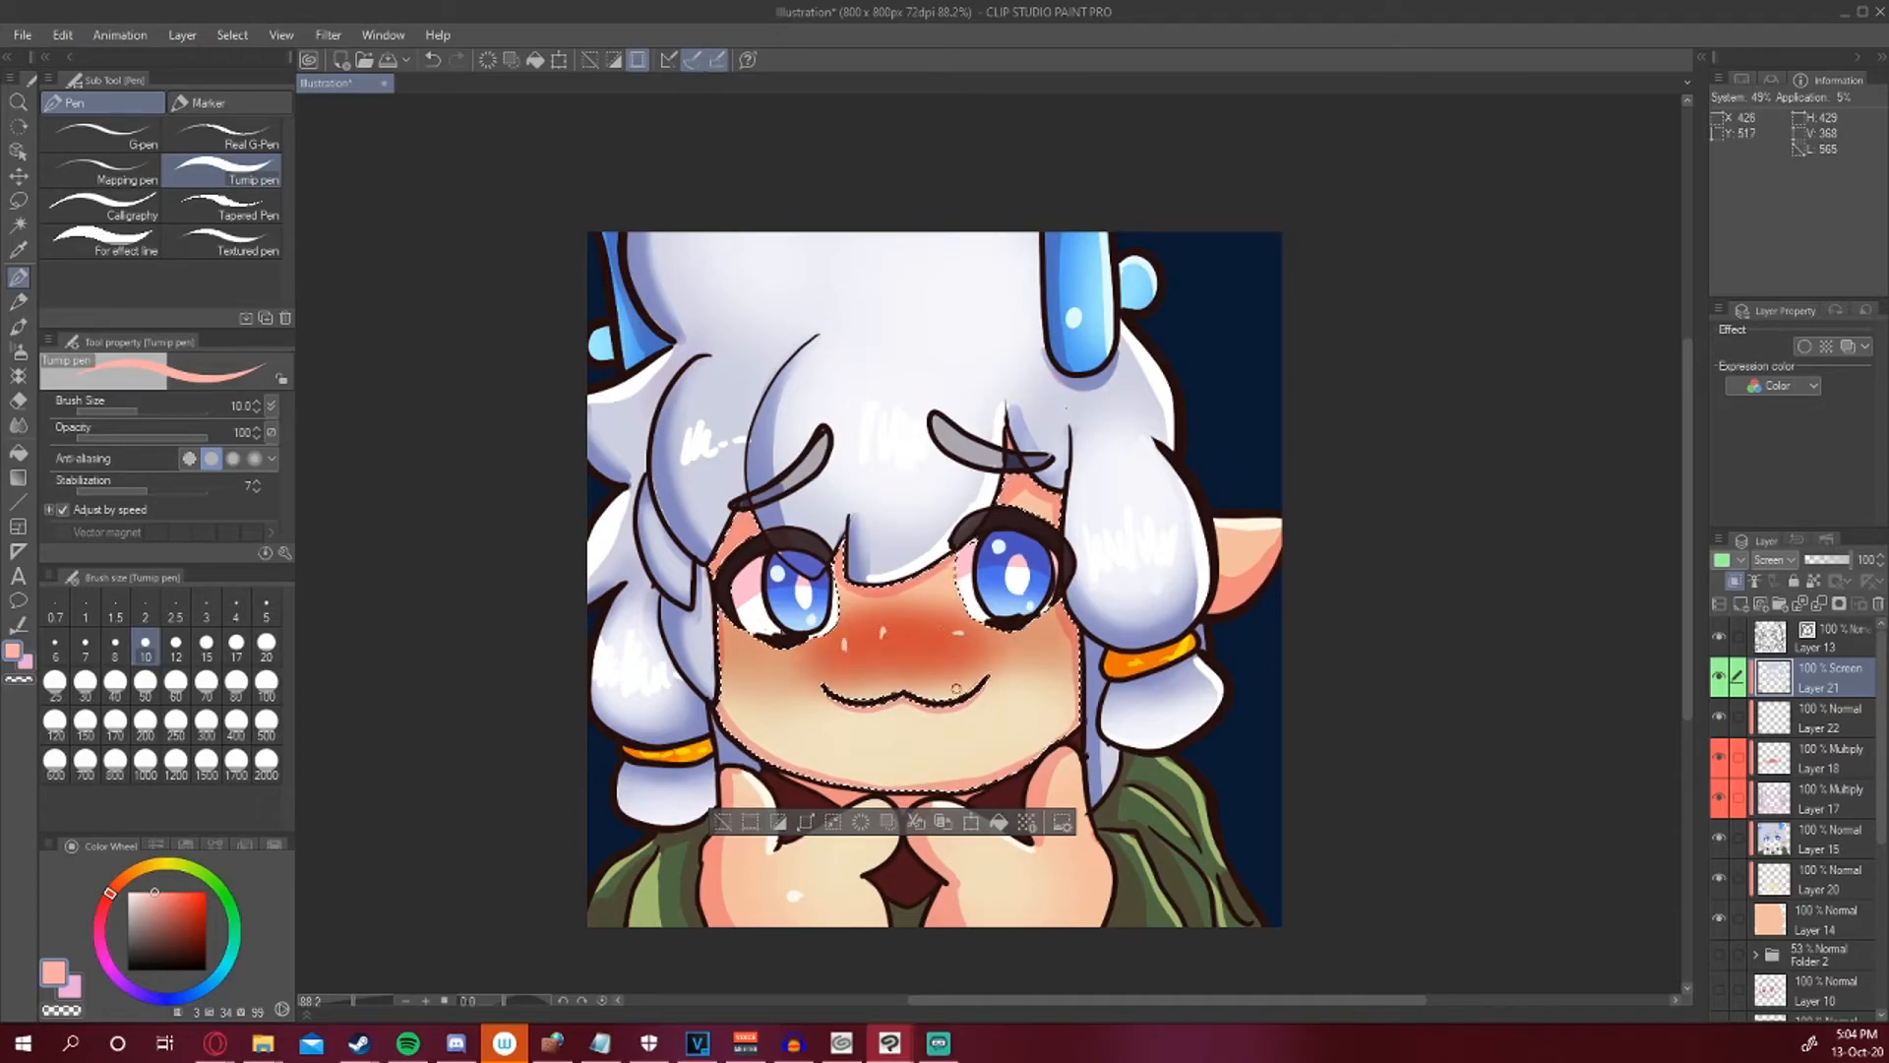
{"action": "key", "text": "ctrl+z"}
{"action": "left_click_drag", "start_coordinate": [747, 662], "coordinate": [819, 656]}
{"action": "left_click_drag", "start_coordinate": [982, 648], "coordinate": [1073, 645]}
{"action": "left_click", "coordinate": [723, 823]}
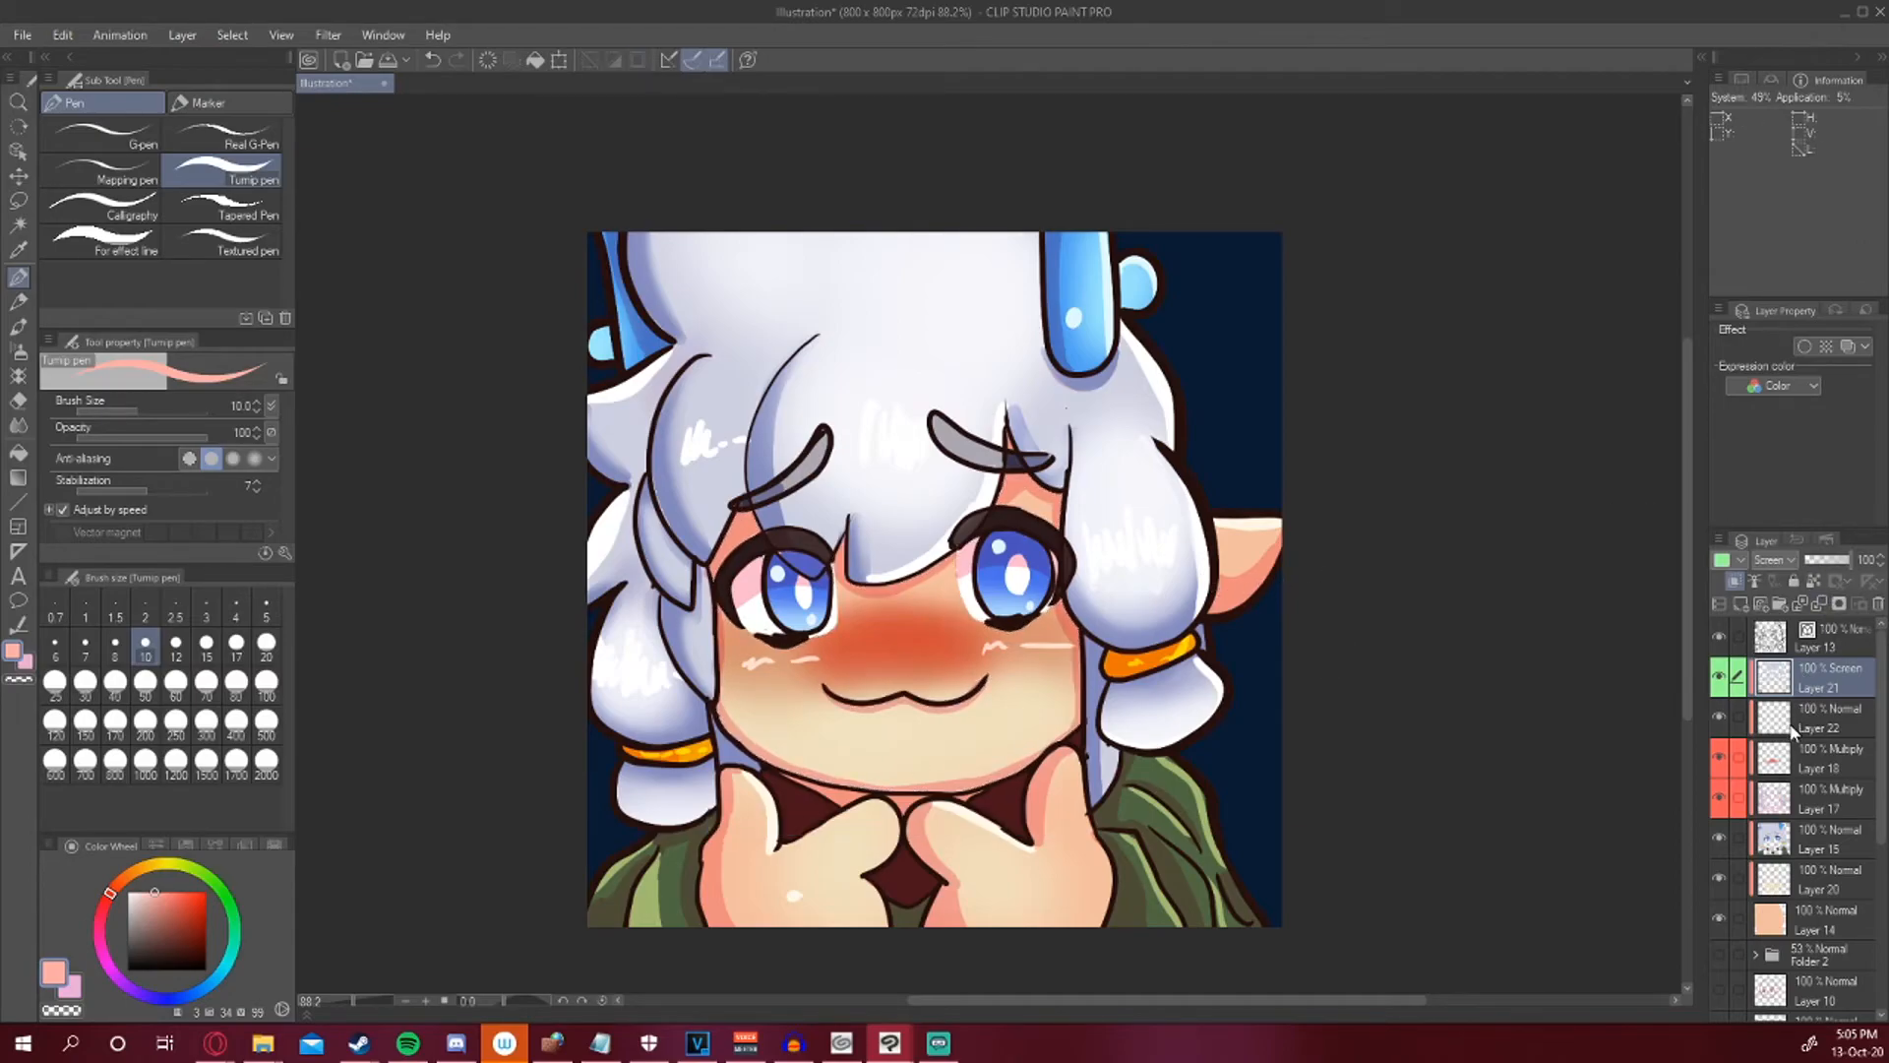
Add a new Normal layer and lasso-select the upper parts of both eyes.
{"action": "left_click", "coordinate": [1738, 602]}
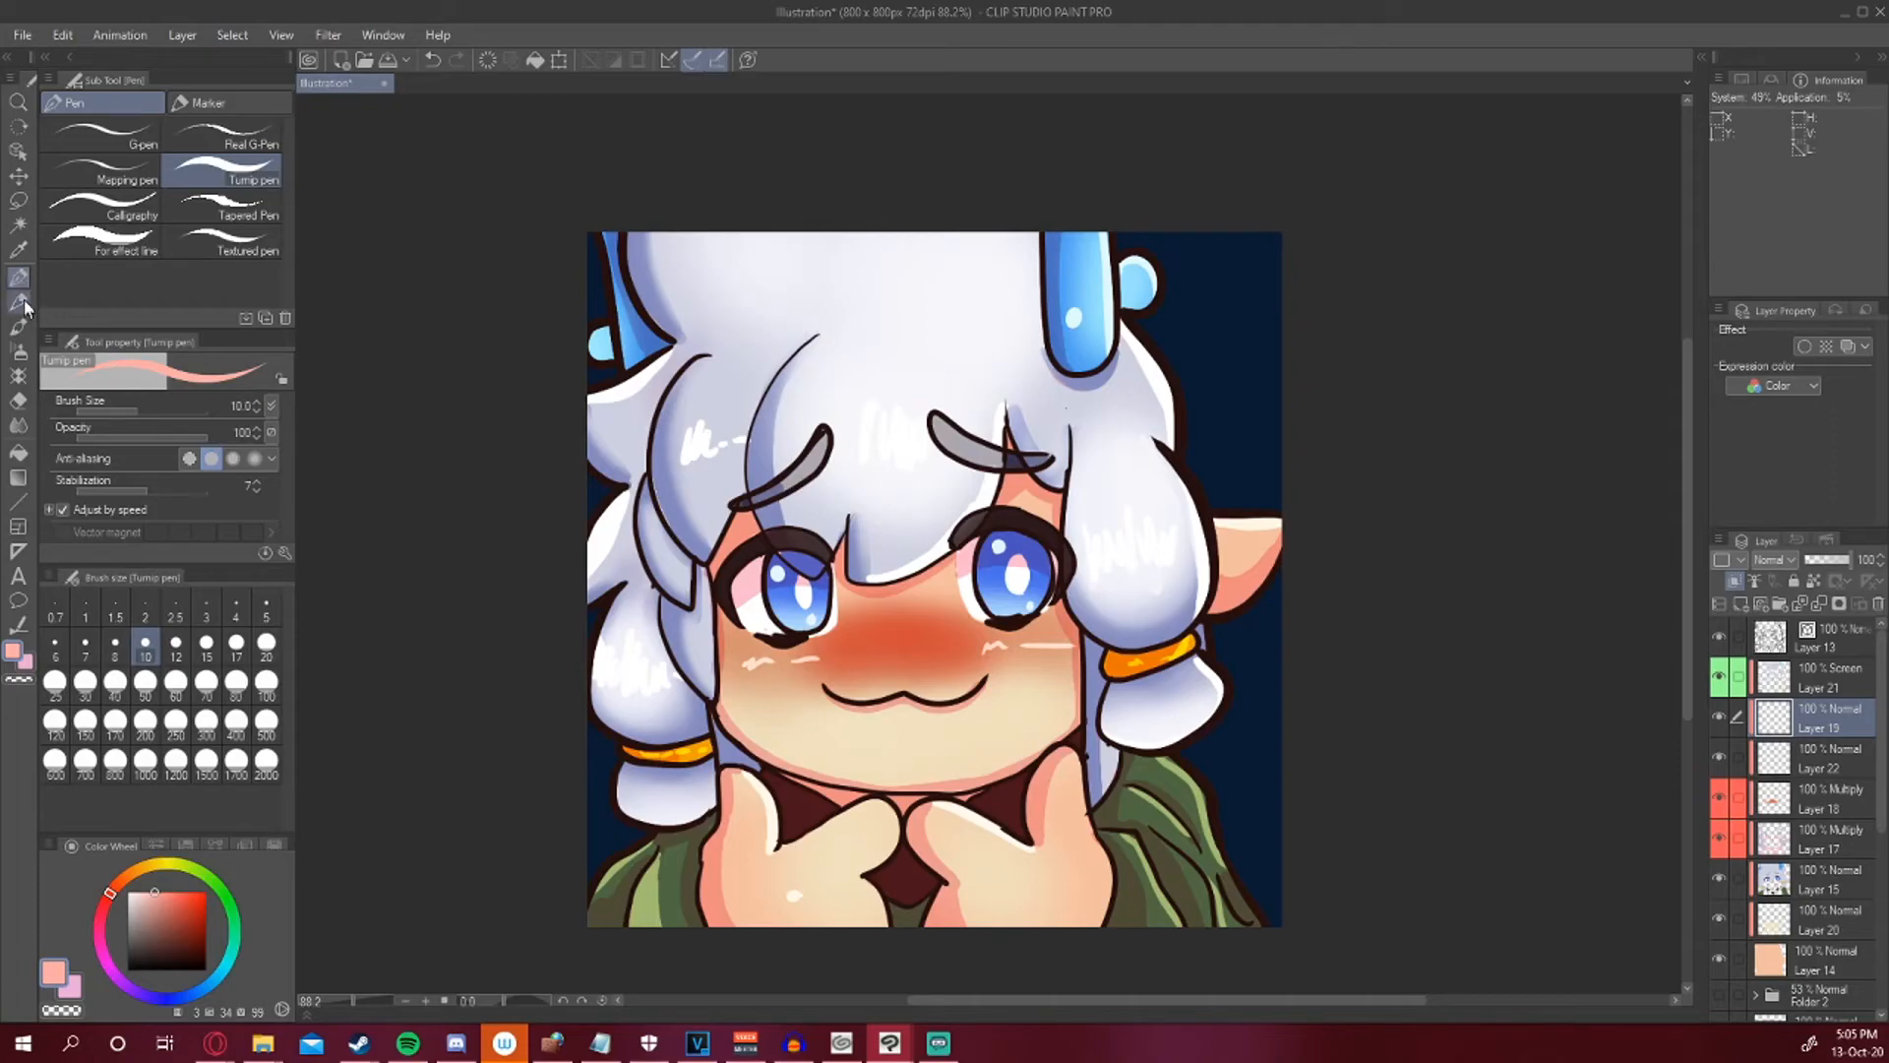
{"action": "left_click", "coordinate": [18, 225]}
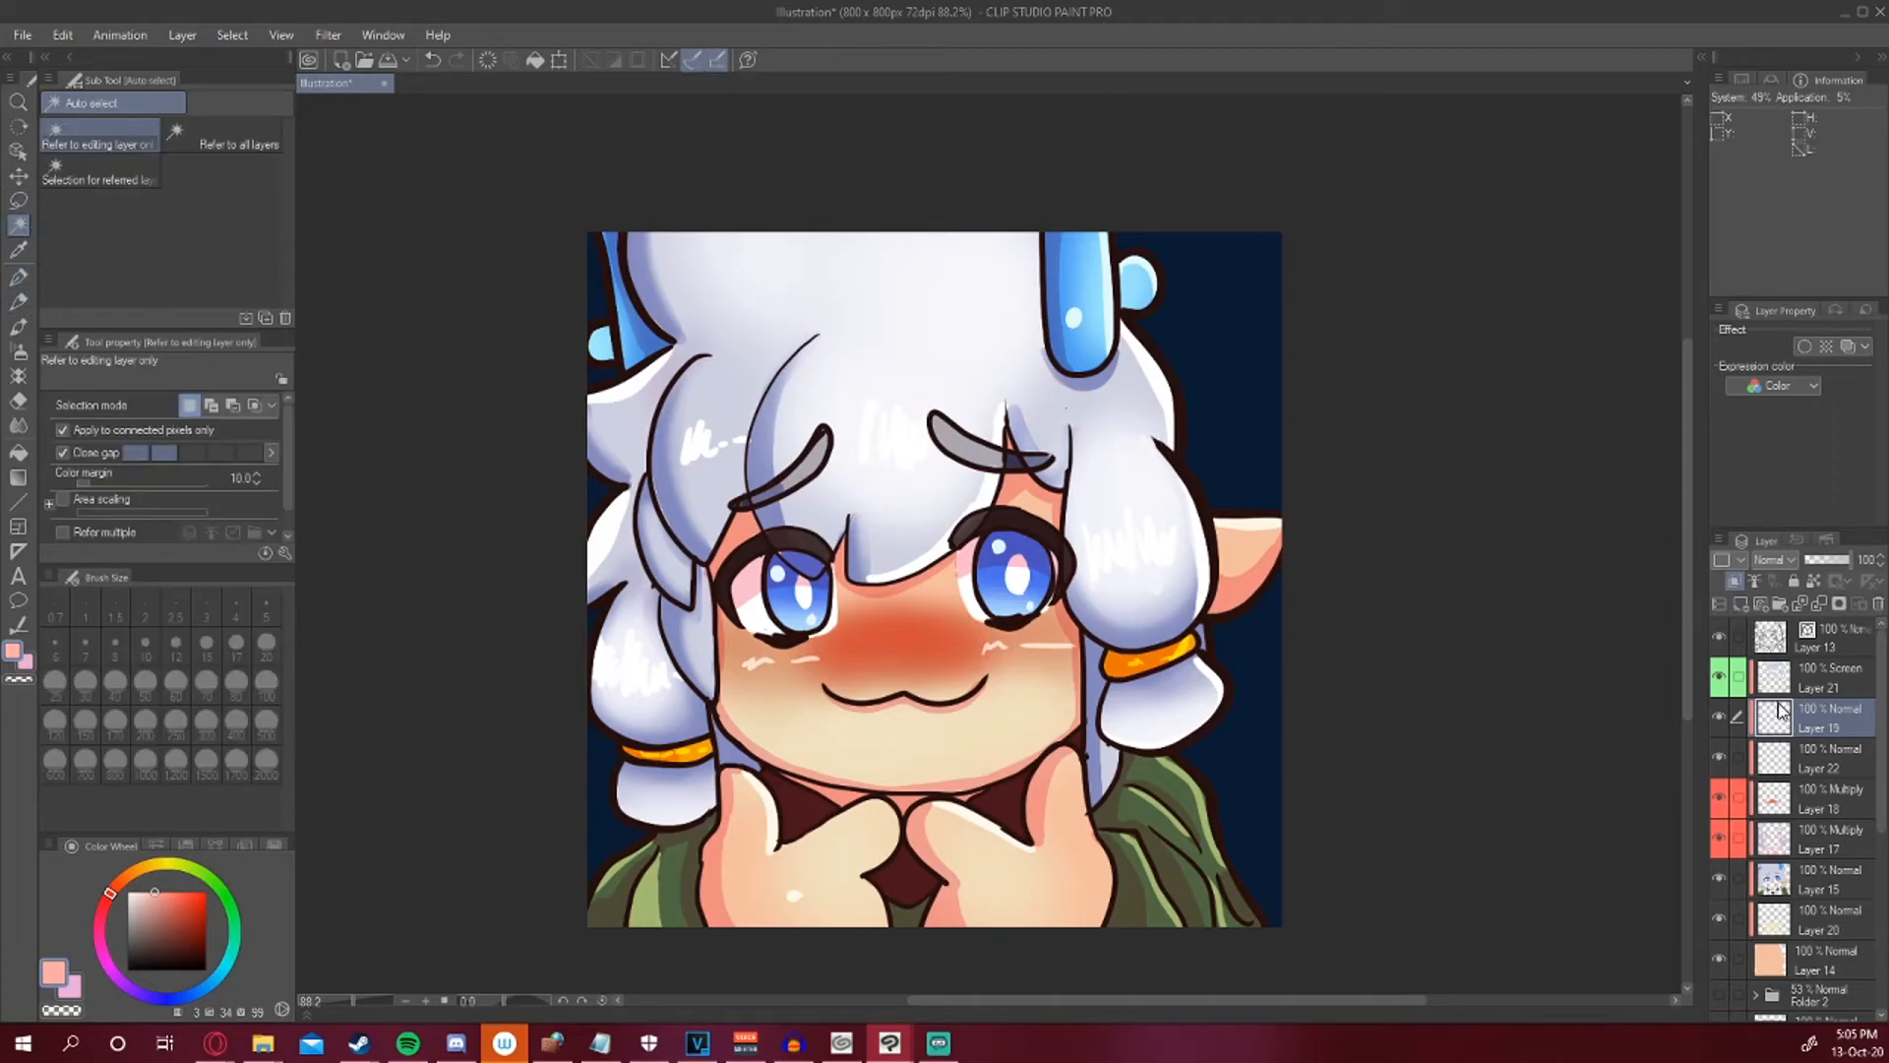
{"action": "key", "text": "m"}
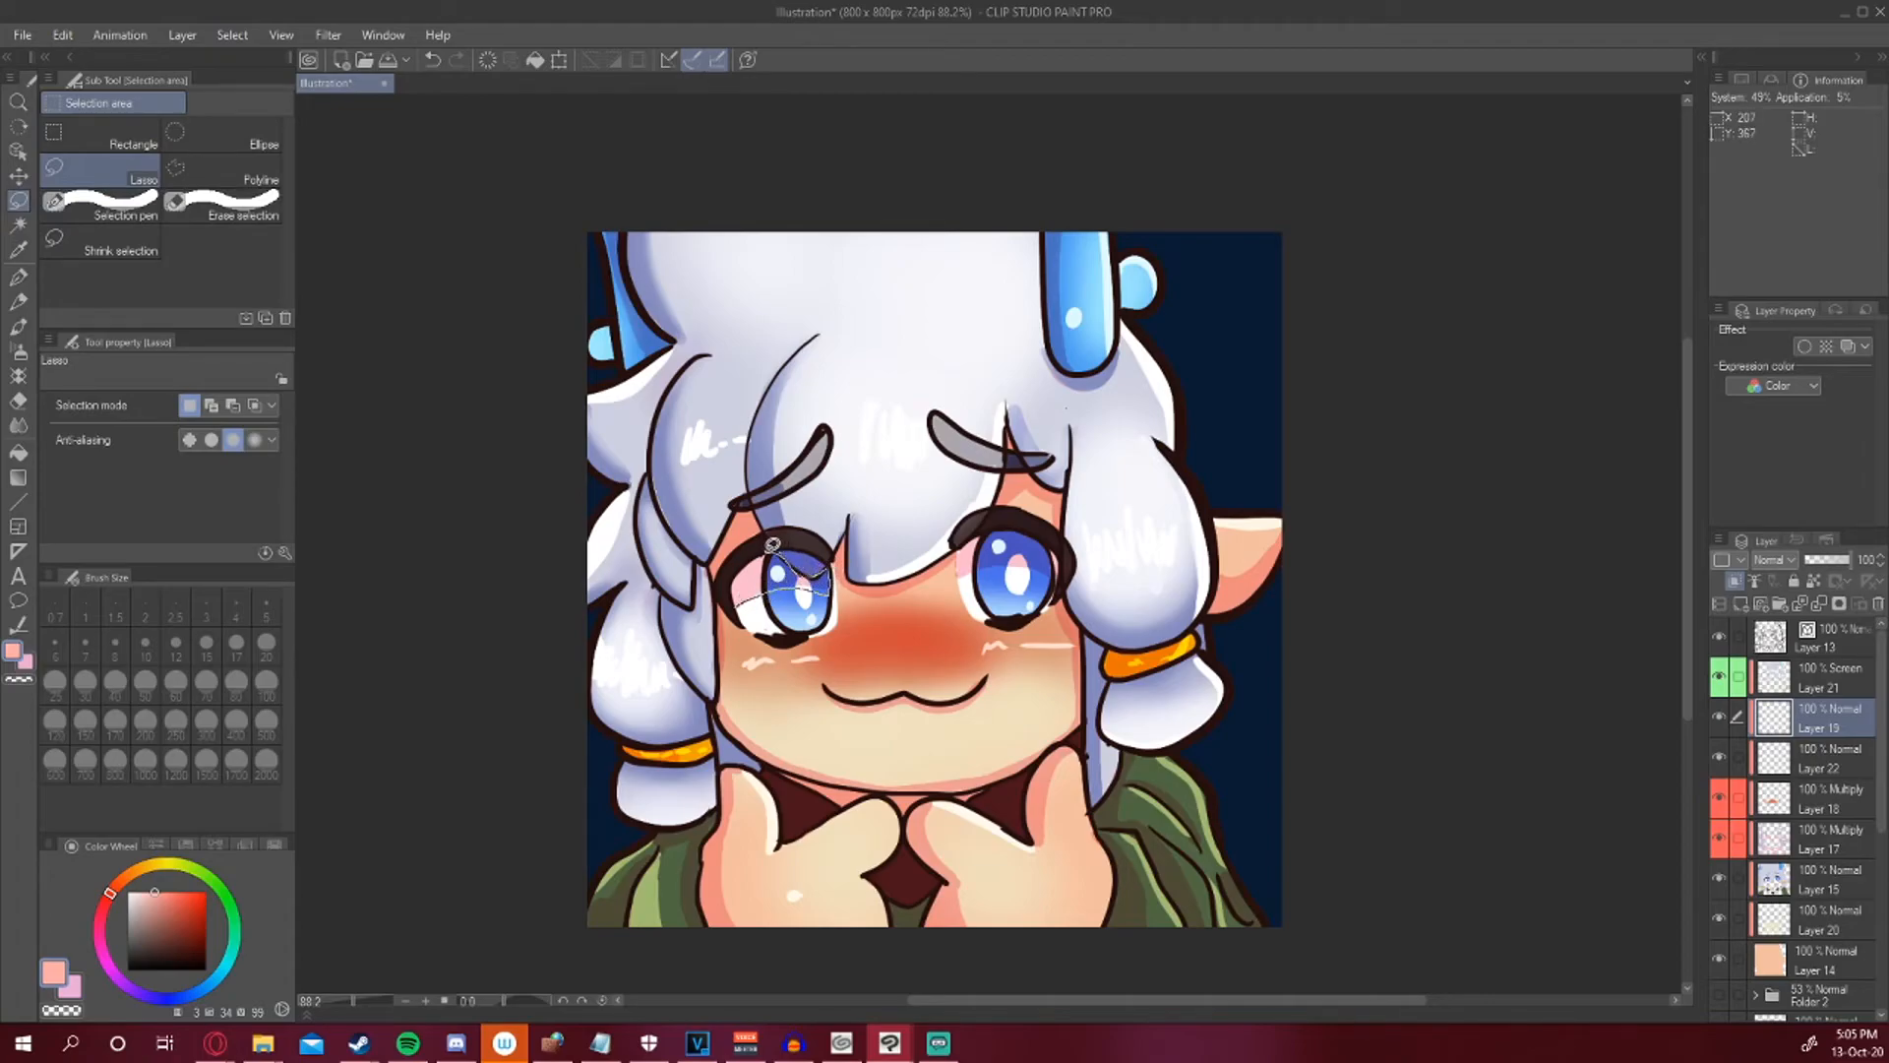
{"action": "left_click_drag", "start_coordinate": [740, 599], "coordinate": [773, 608]}
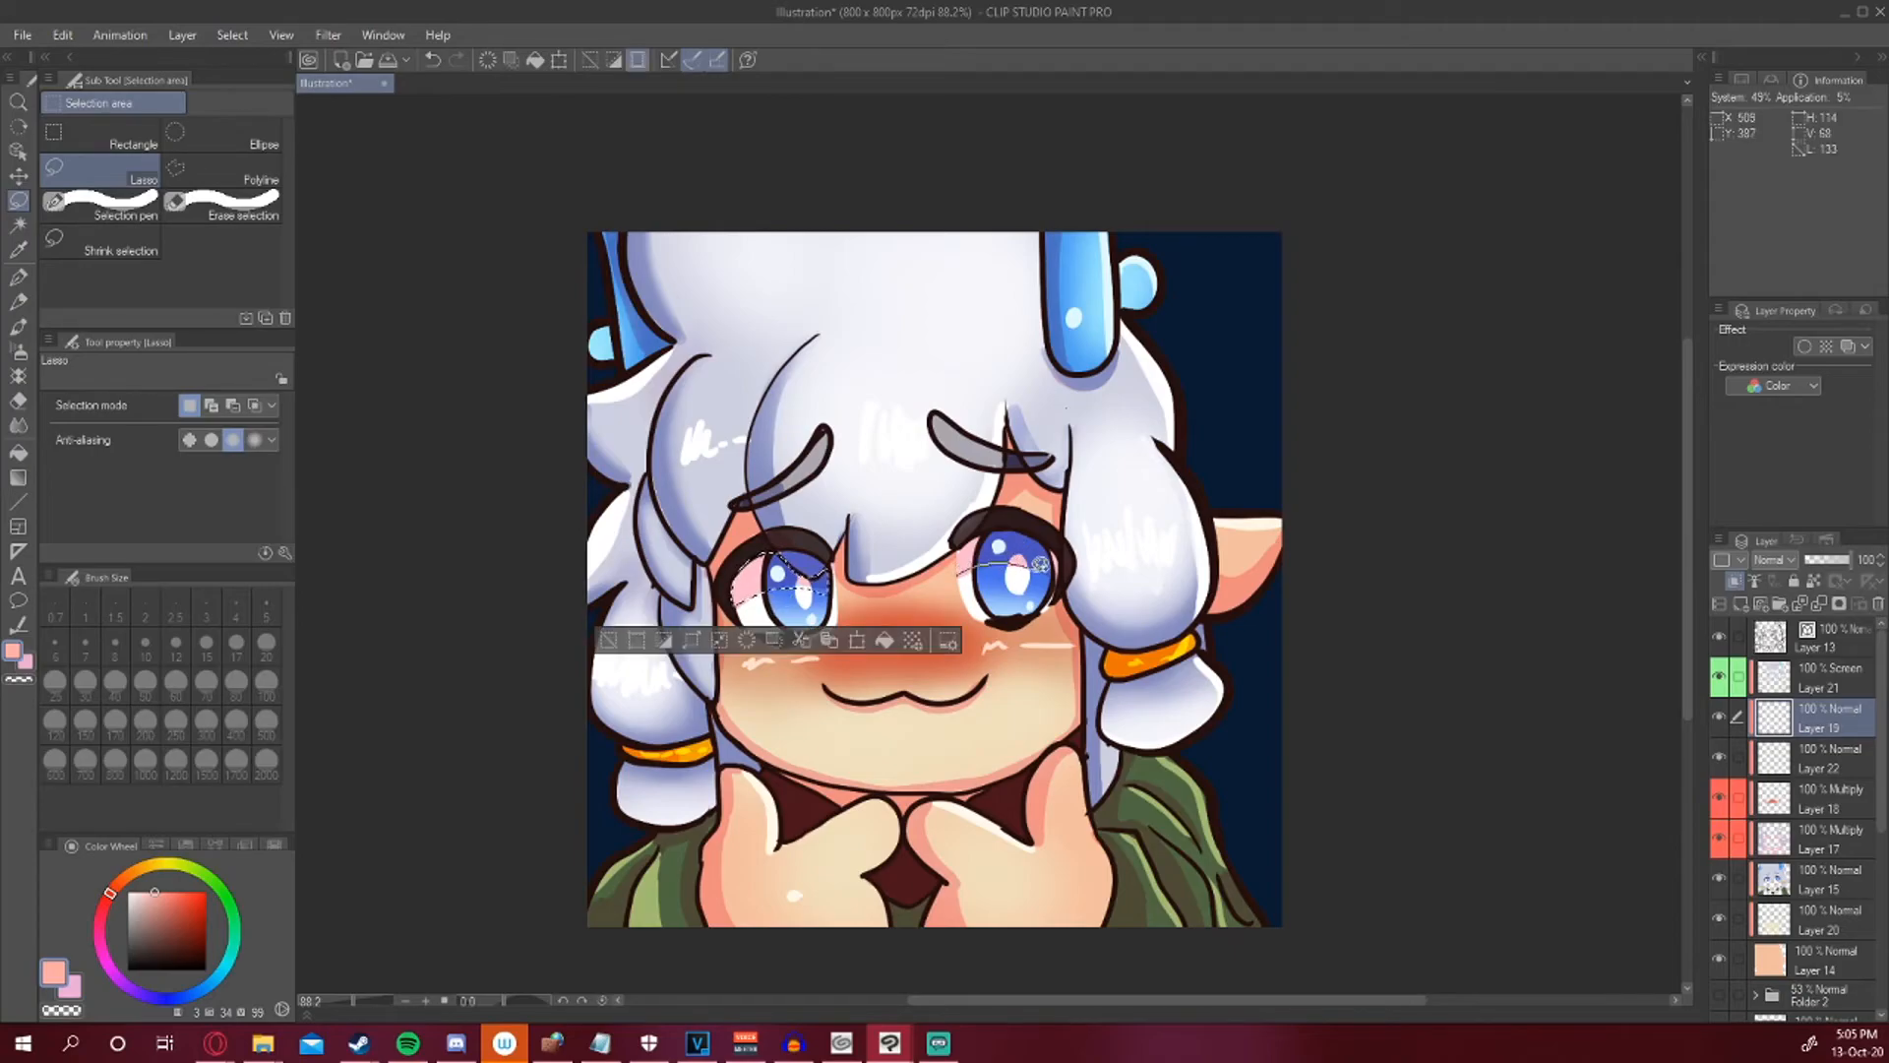
{"action": "mouse_move", "coordinate": [1028, 529]}
{"action": "left_mouse_down"}
{"action": "mouse_move", "coordinate": [993, 525]}
{"action": "mouse_move", "coordinate": [974, 576]}
{"action": "left_mouse_up"}
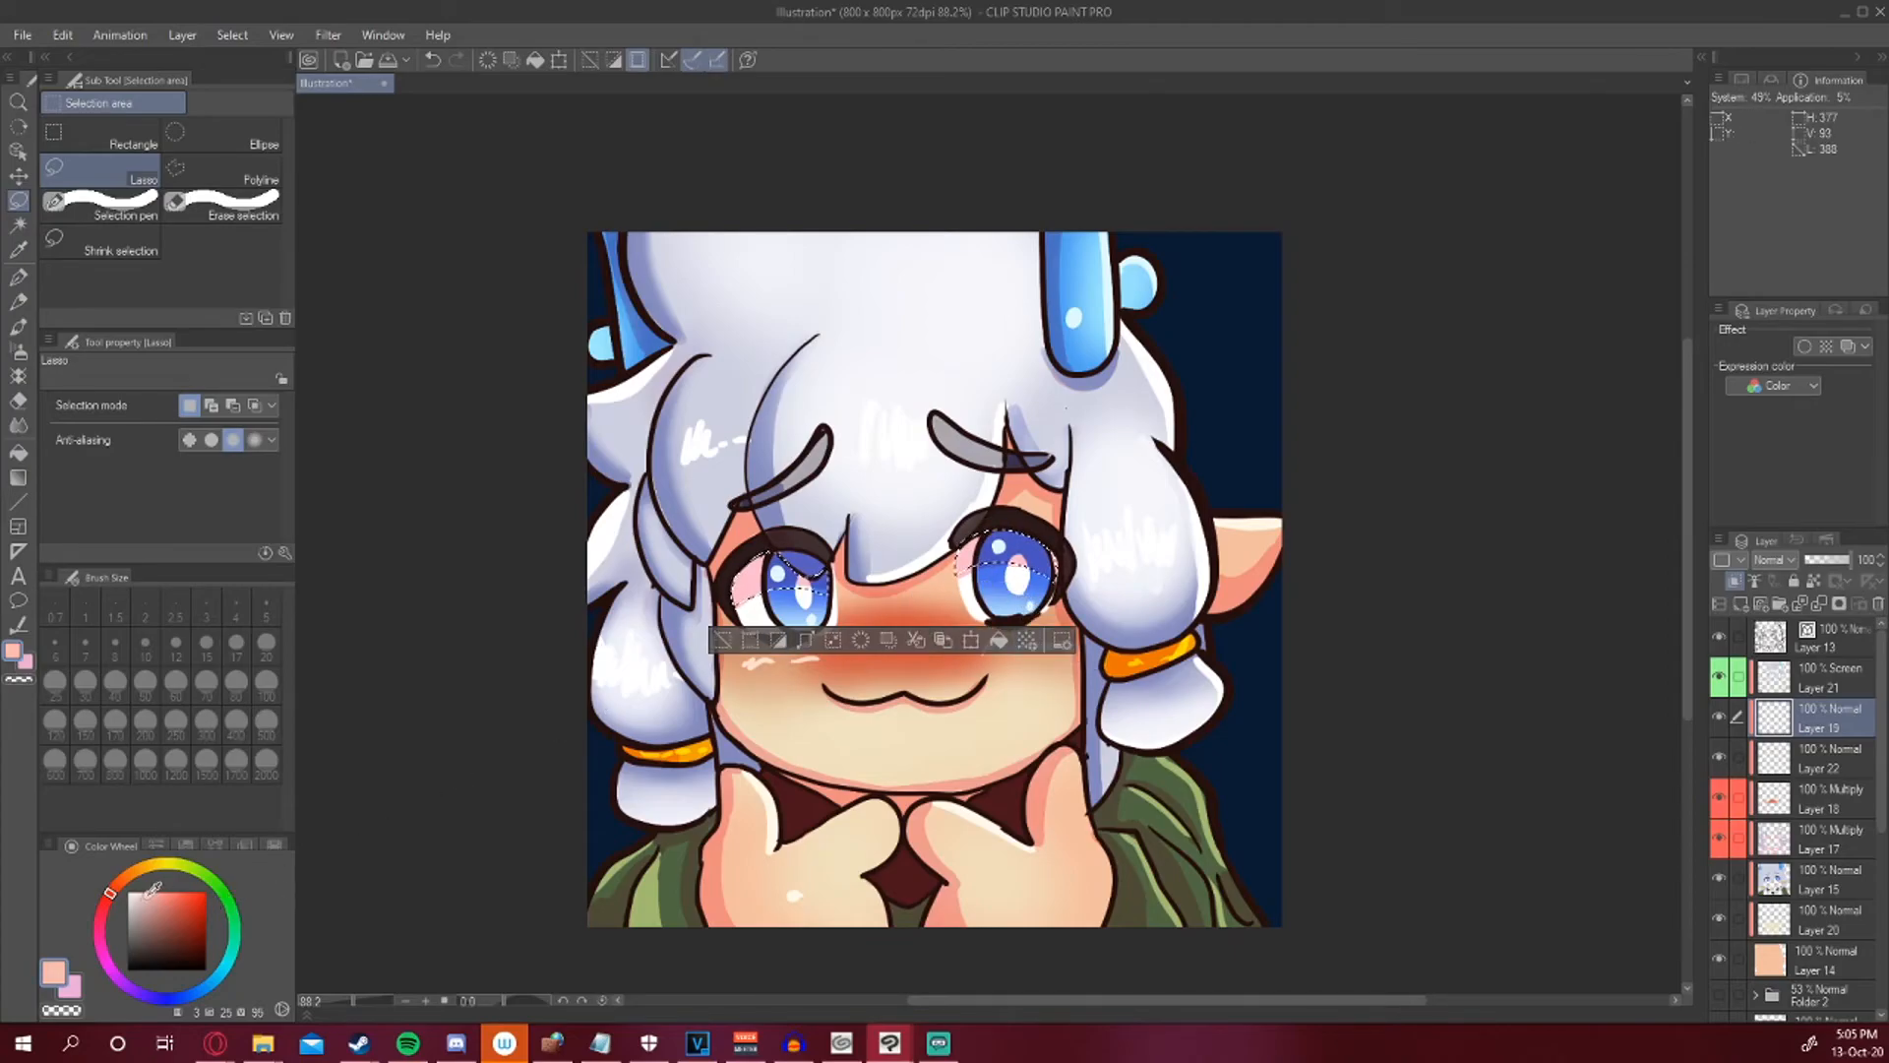
Pick a light blue and airbrush a soft tint inside both eye selections.
{"action": "left_click", "coordinate": [212, 982]}
{"action": "left_click", "coordinate": [150, 898]}
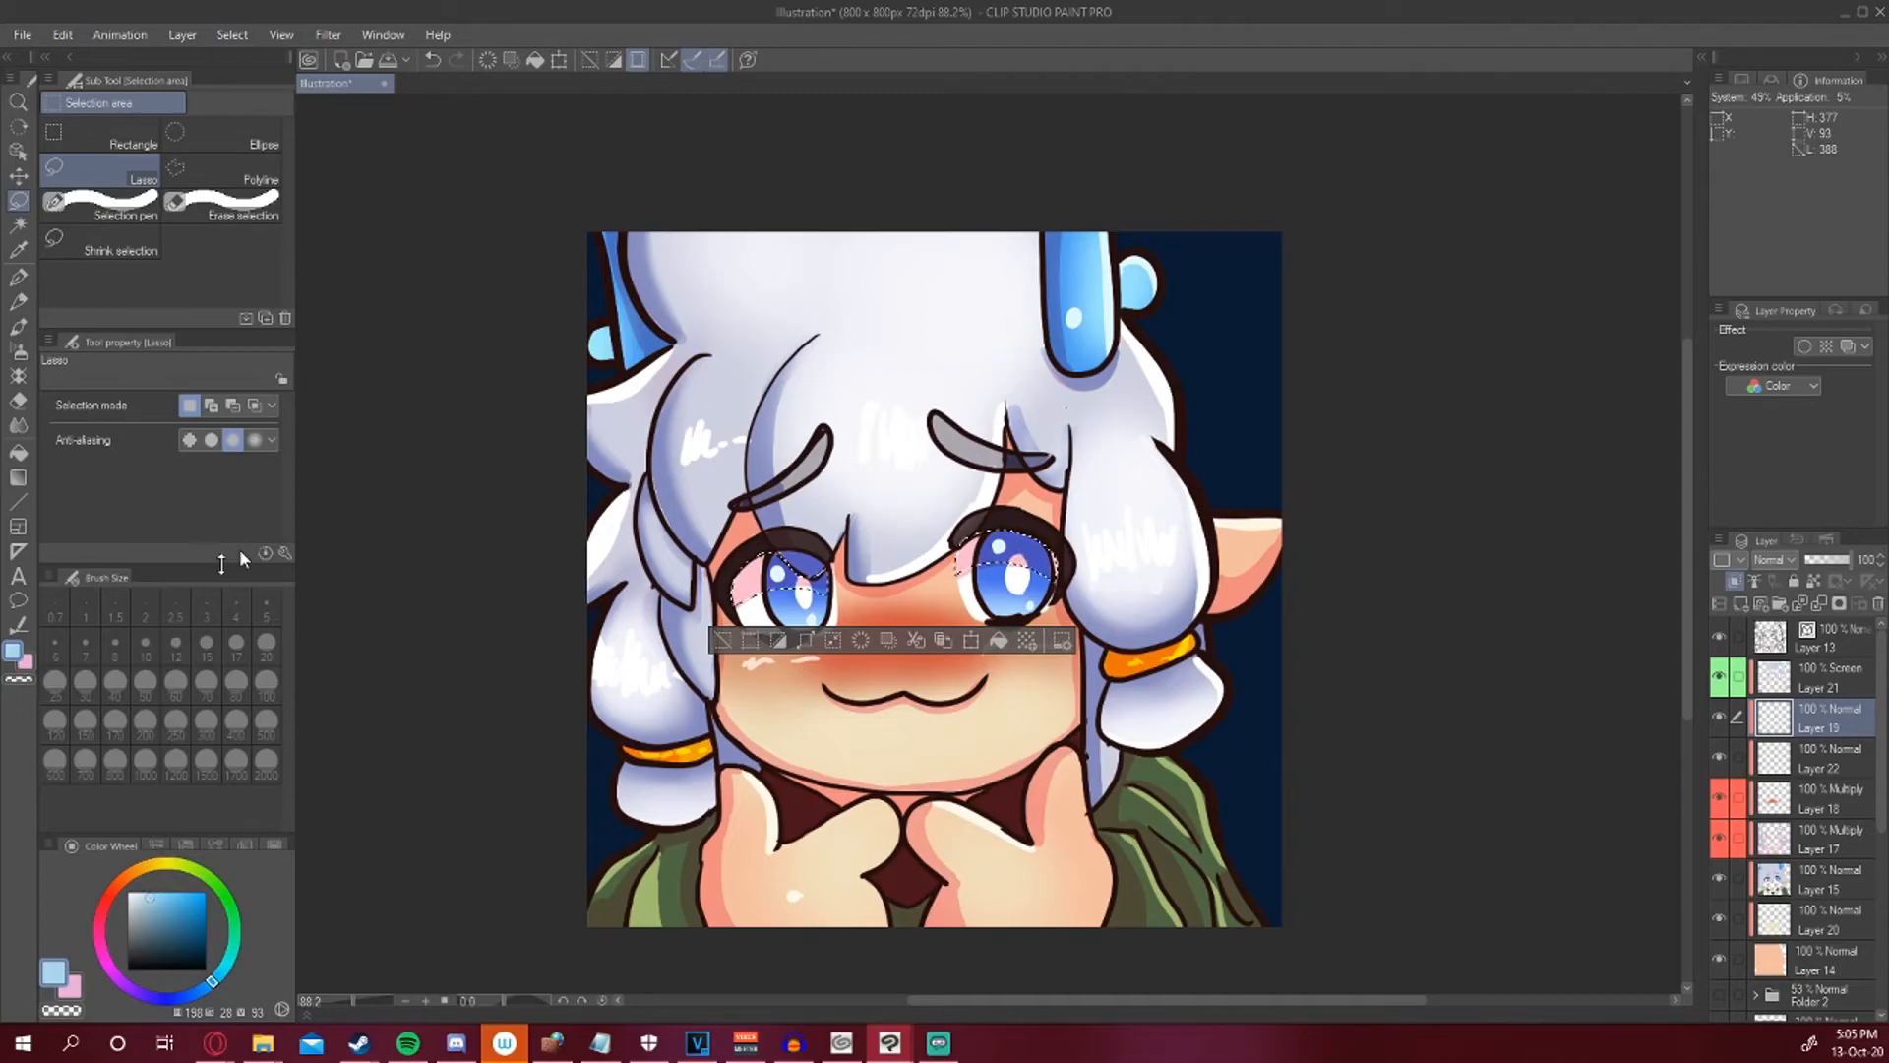
{"action": "left_click", "coordinate": [17, 350]}
{"action": "left_click_drag", "start_coordinate": [969, 576], "coordinate": [1016, 549]}
{"action": "mouse_move", "coordinate": [816, 590]}
{"action": "left_mouse_down"}
{"action": "mouse_move", "coordinate": [735, 598]}
{"action": "mouse_move", "coordinate": [788, 556]}
{"action": "mouse_move", "coordinate": [750, 562]}
{"action": "left_mouse_up"}
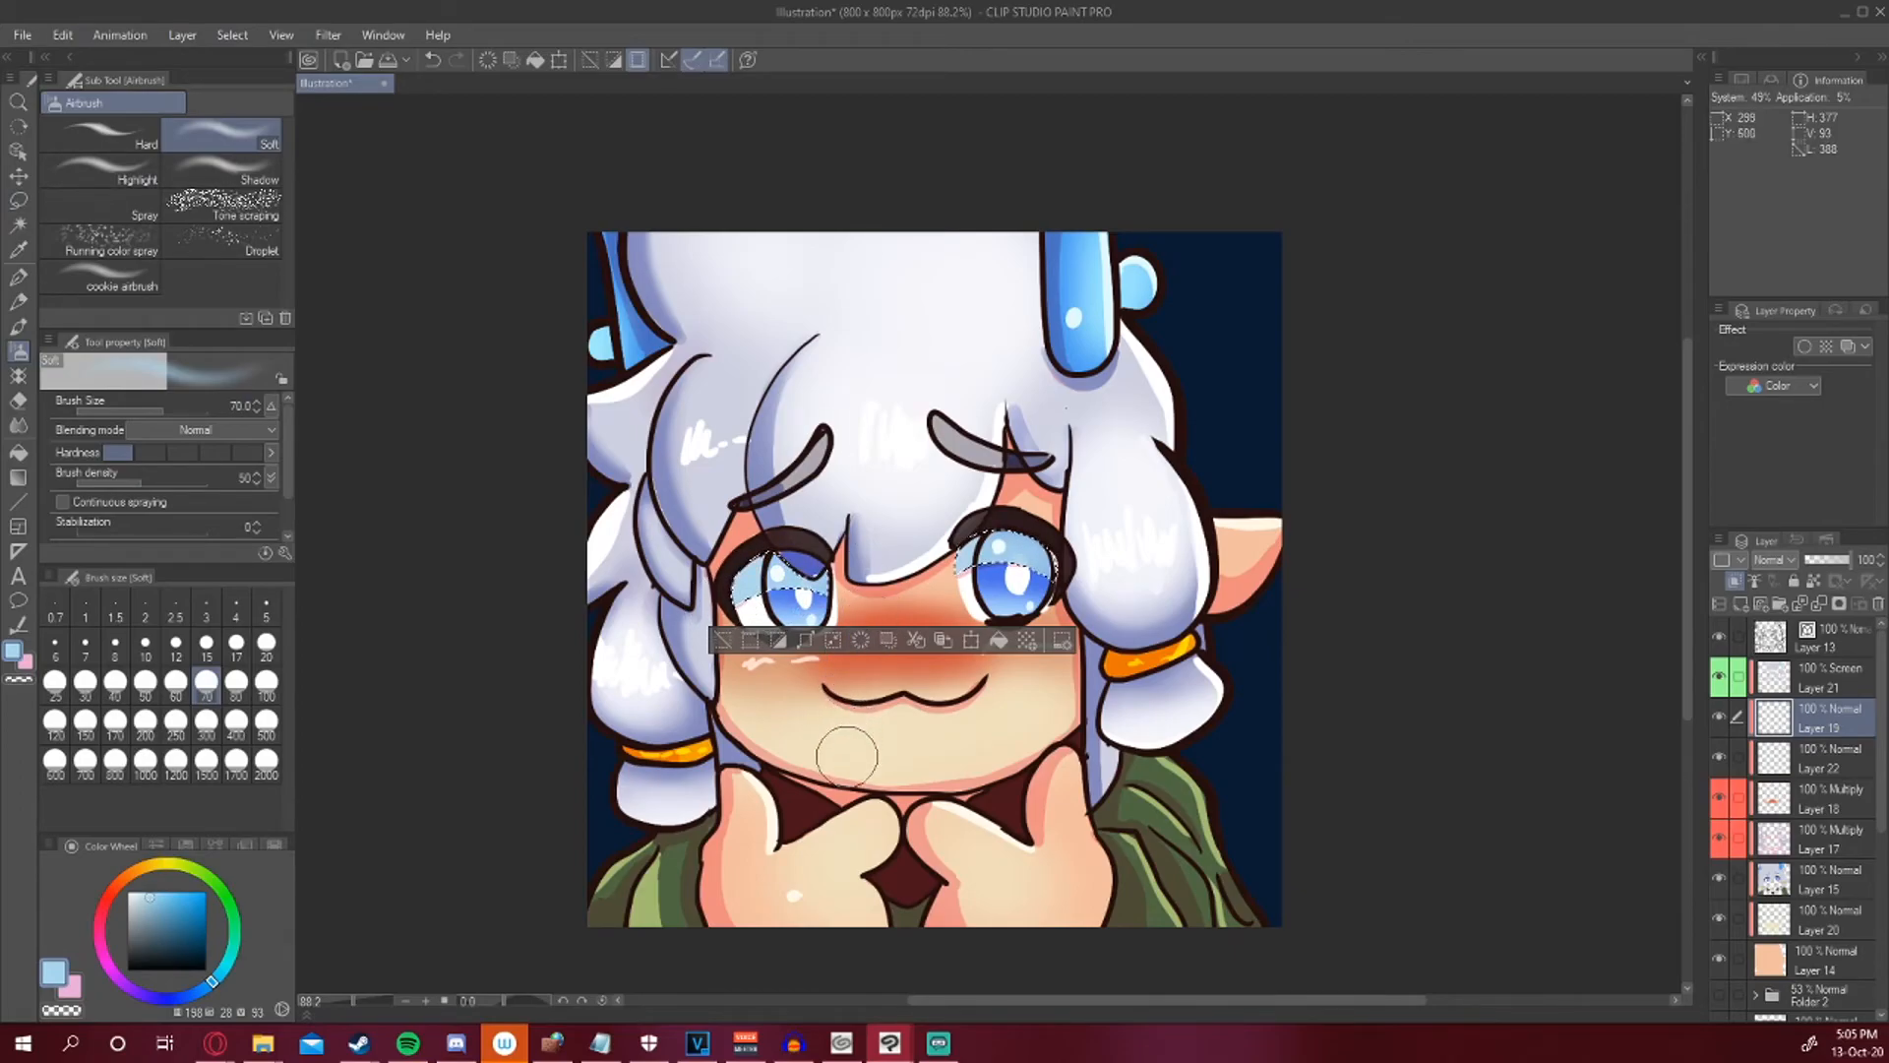
Soft-erase parts of the blue eye tint, set the layer opacity to 49%, and deselect.
{"action": "left_click", "coordinate": [18, 400]}
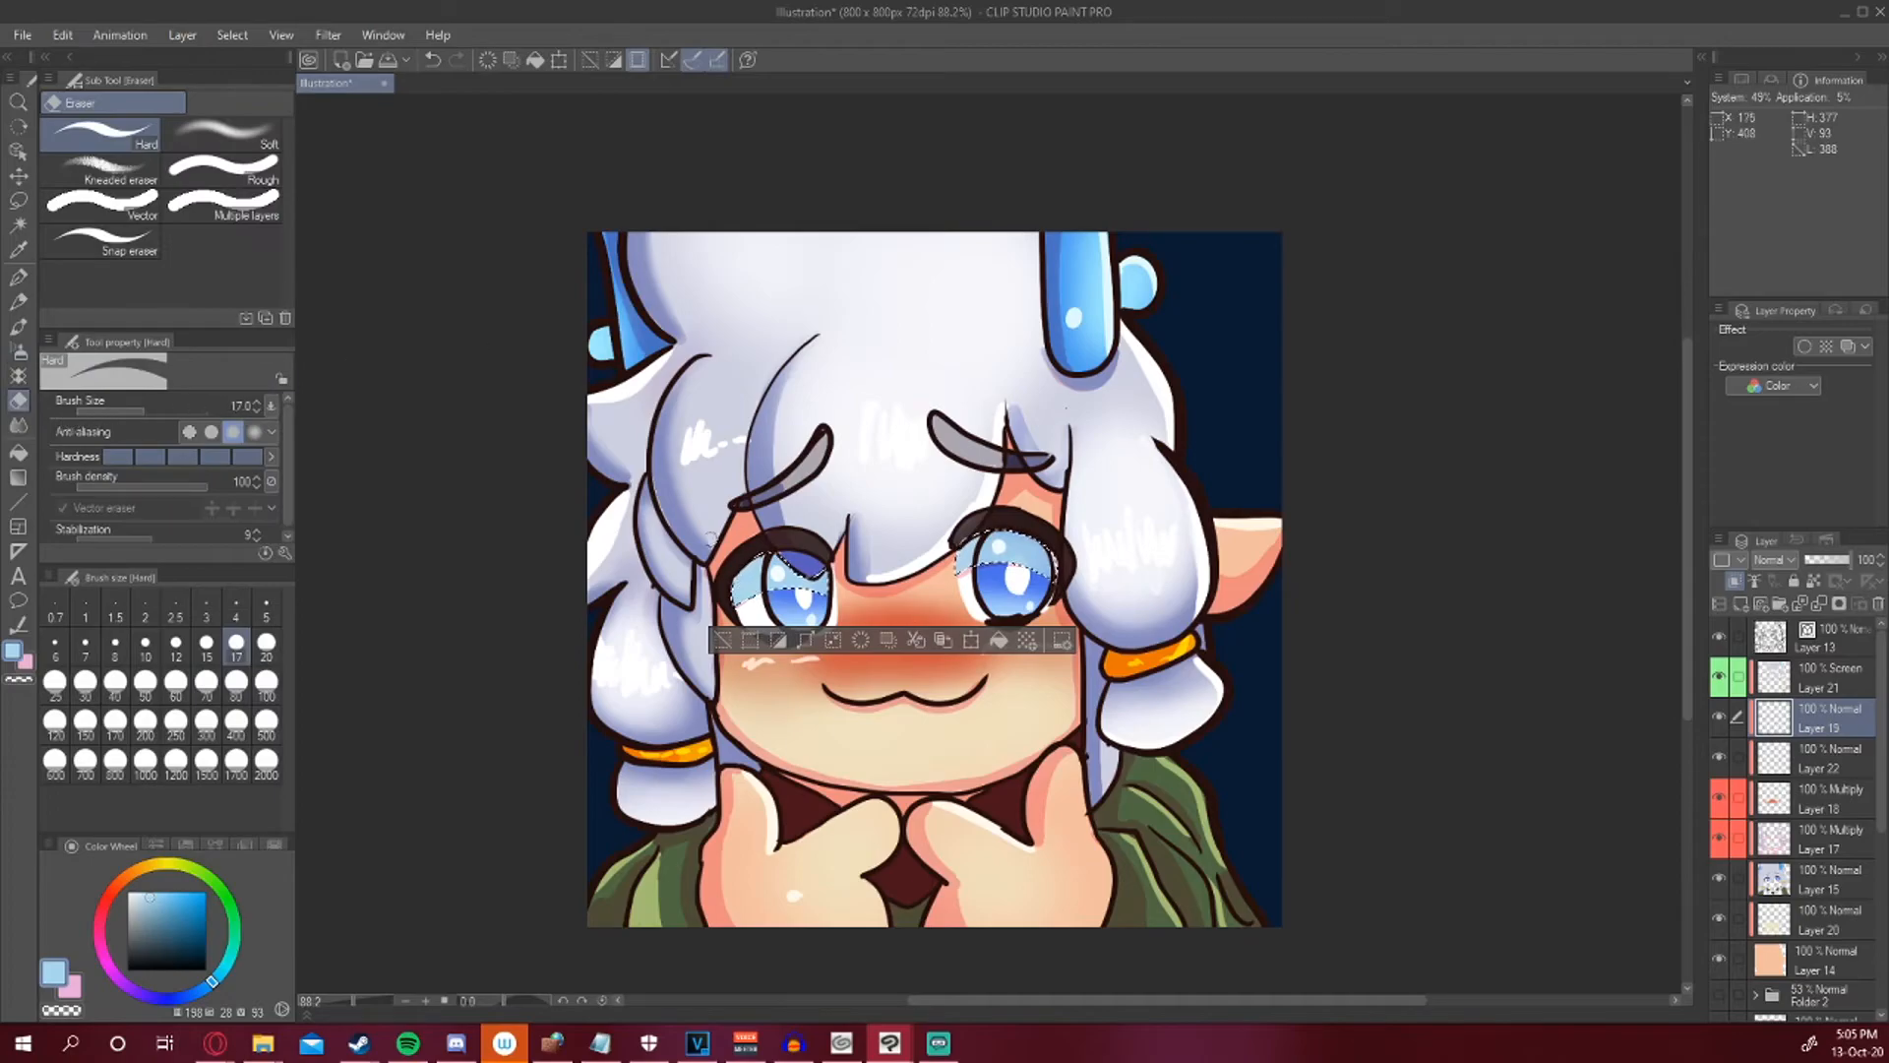
{"action": "left_click", "coordinate": [222, 135]}
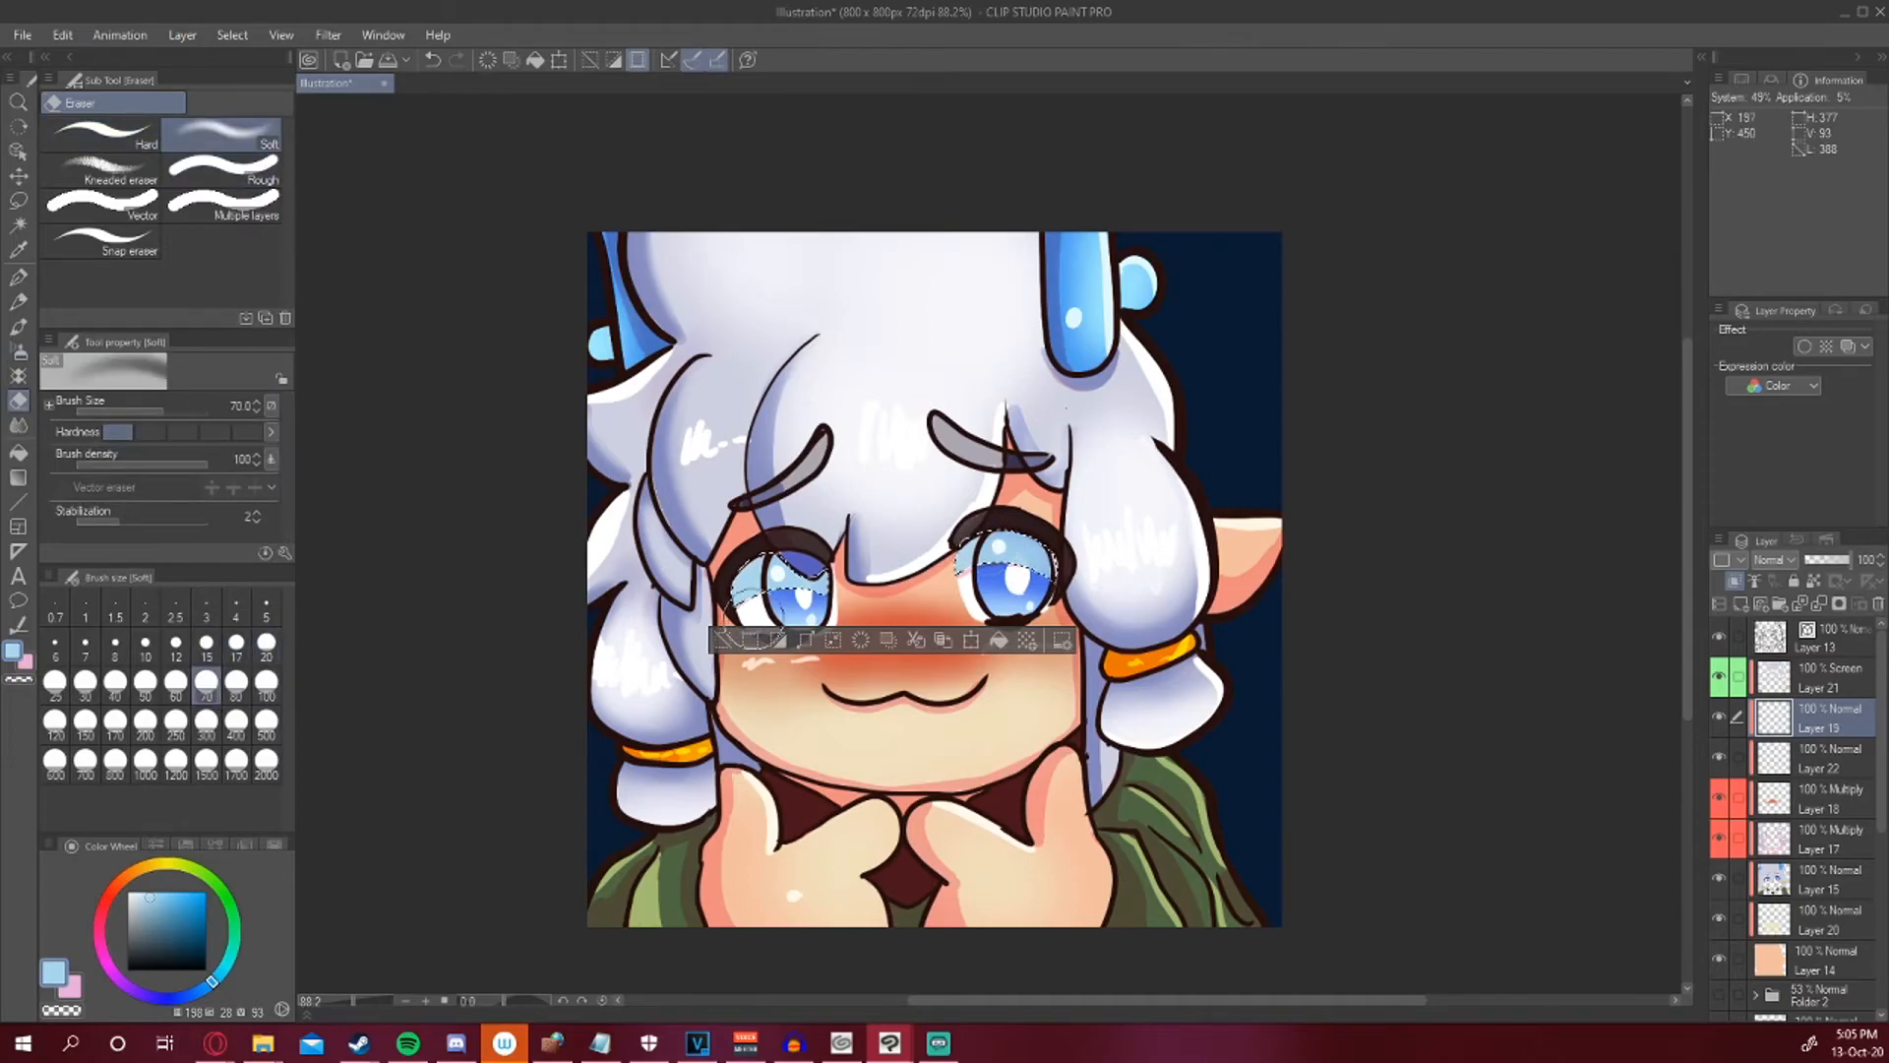
{"action": "mouse_move", "coordinate": [766, 610]}
{"action": "left_mouse_down"}
{"action": "mouse_move", "coordinate": [795, 614]}
{"action": "mouse_move", "coordinate": [738, 626]}
{"action": "mouse_move", "coordinate": [827, 620]}
{"action": "left_mouse_up"}
{"action": "left_click_drag", "start_coordinate": [951, 590], "coordinate": [1054, 611]}
{"action": "left_click_drag", "start_coordinate": [1838, 562], "coordinate": [1827, 565]}
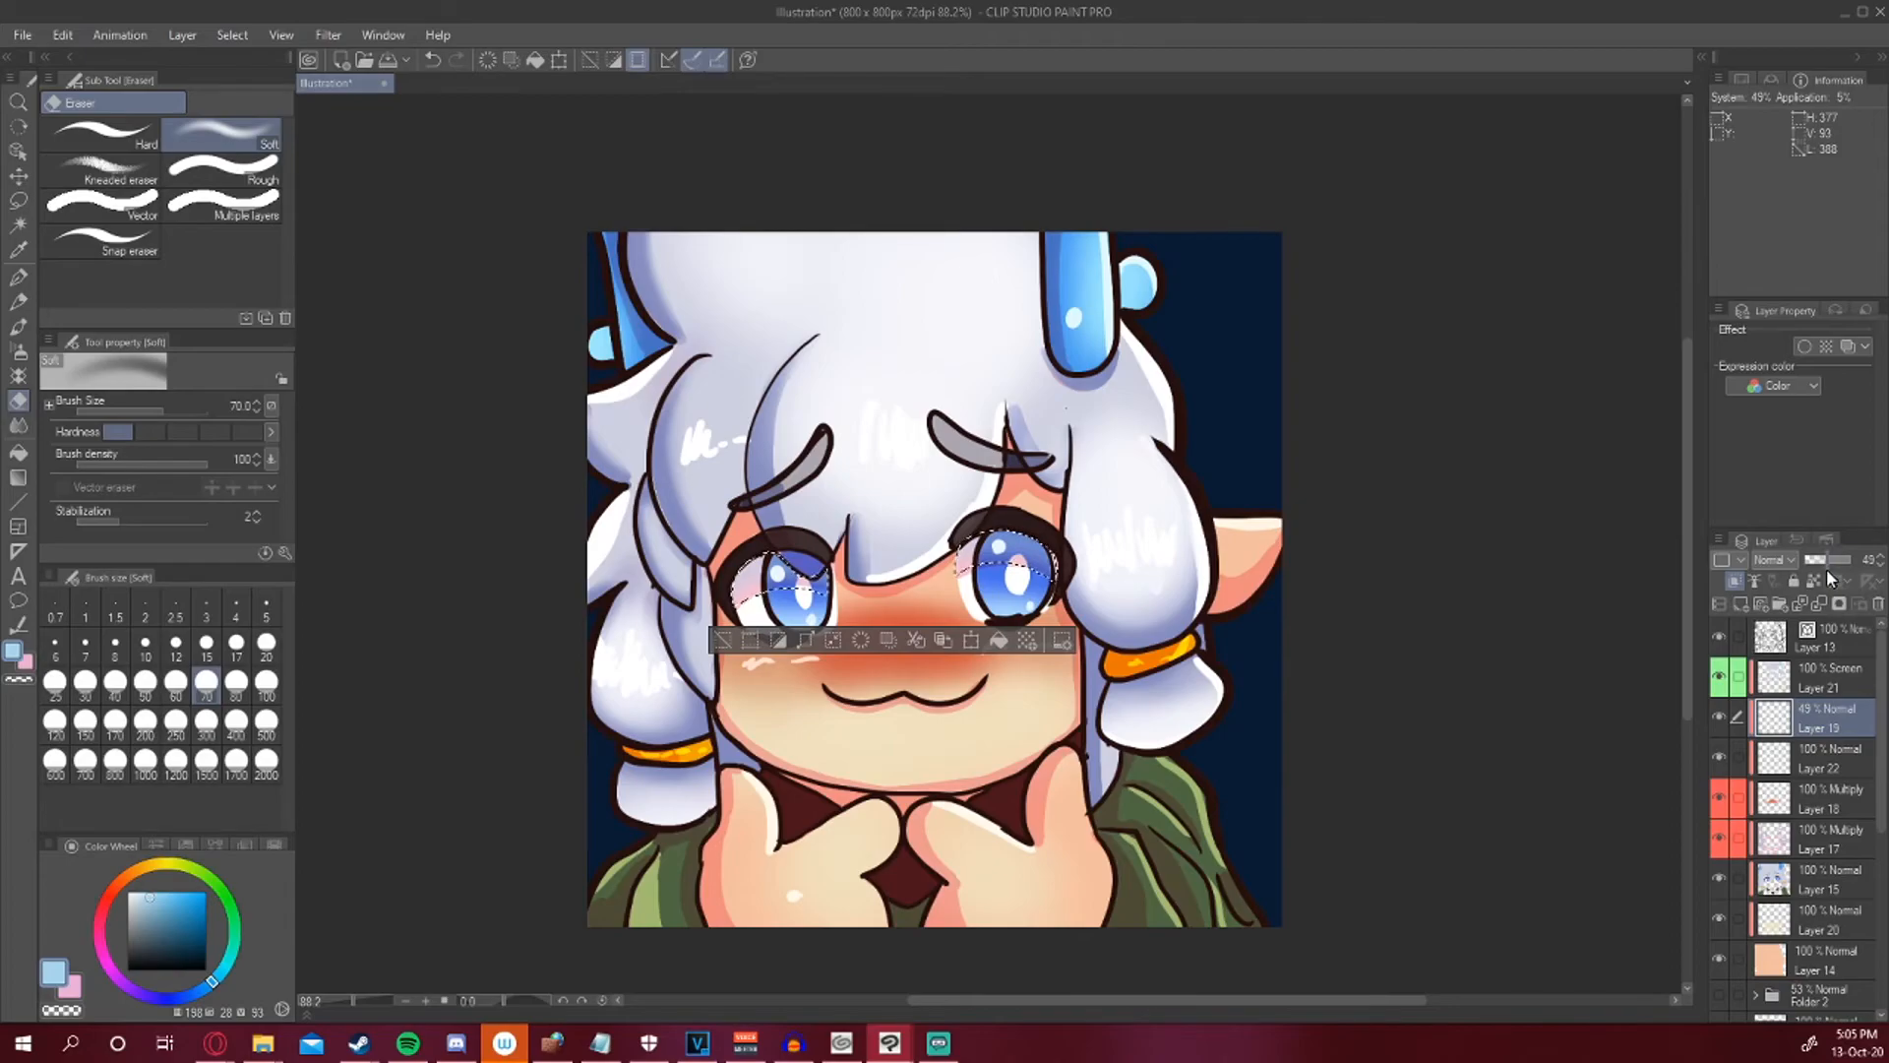
{"action": "key", "text": "ctrl+d"}
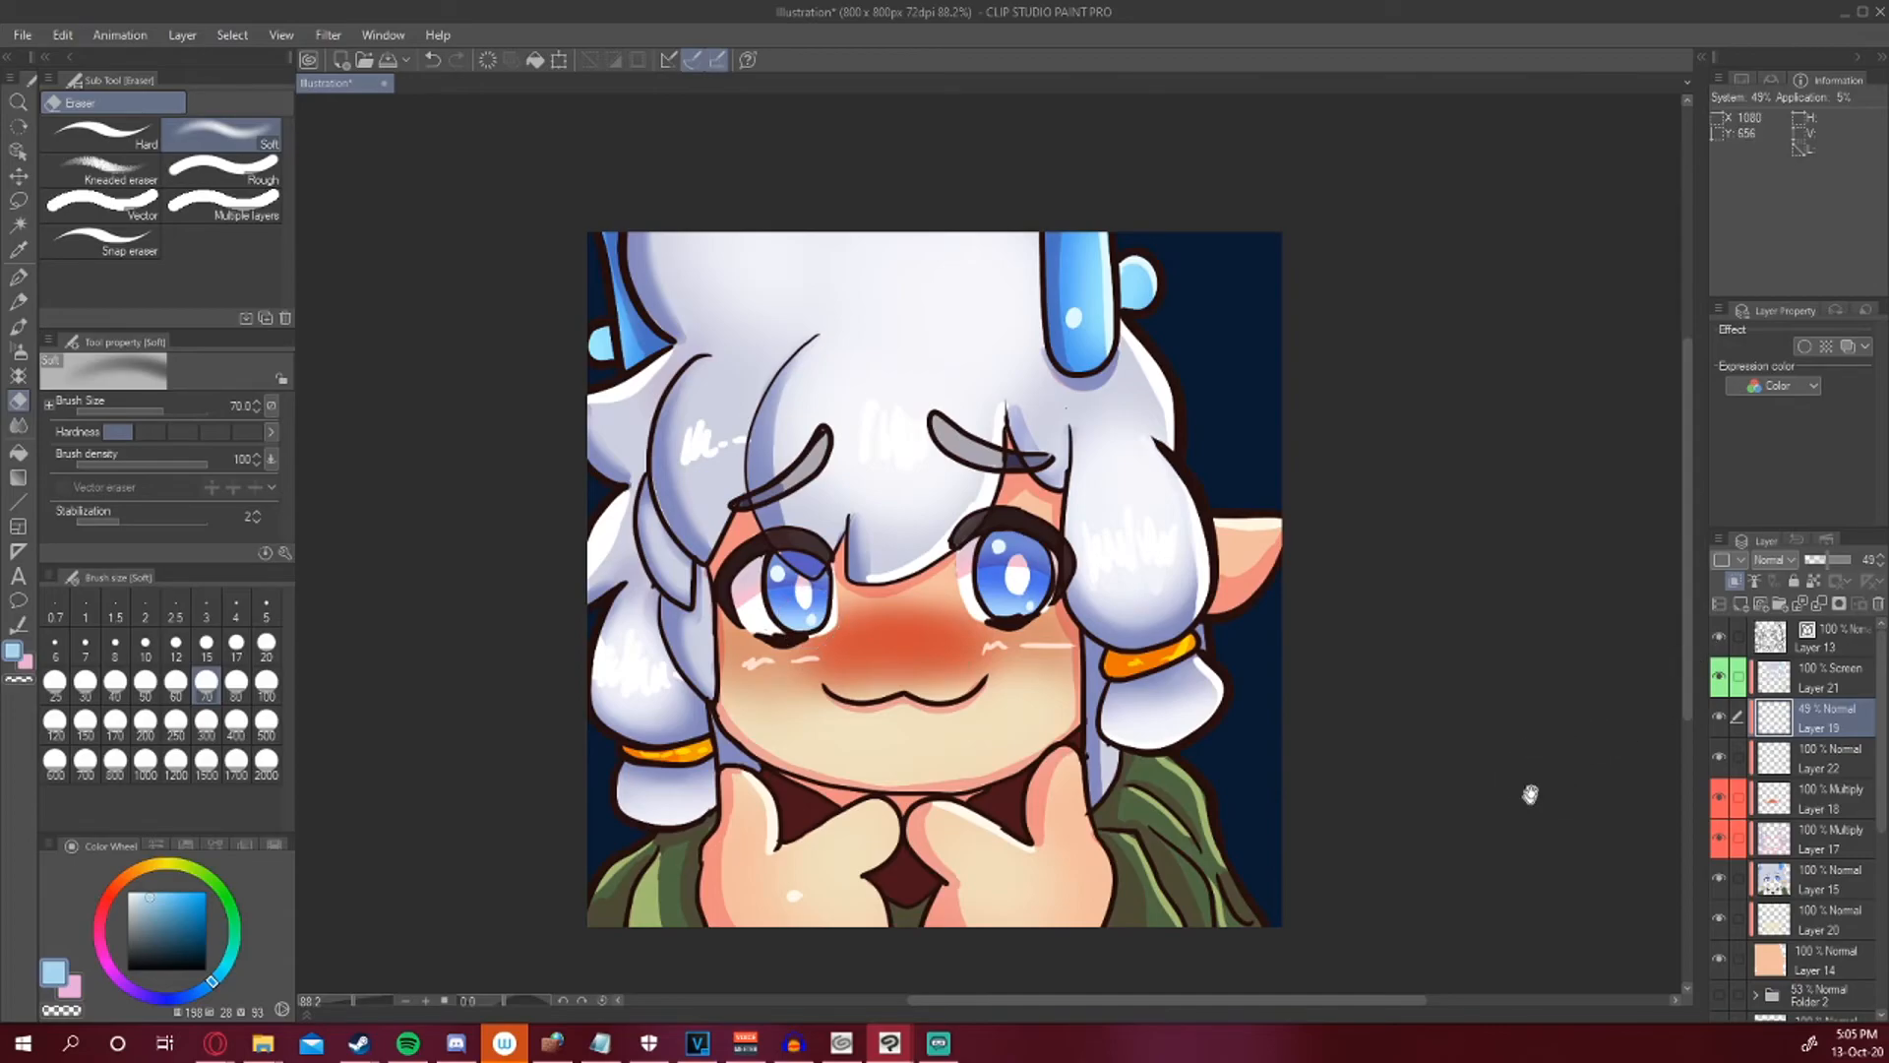
Select the green jacket areas with Auto select on the line art layer.
{"action": "left_click_drag", "start_coordinate": [1532, 793], "coordinate": [1582, 666]}
{"action": "left_click", "coordinate": [1791, 676]}
{"action": "left_click", "coordinate": [1793, 645]}
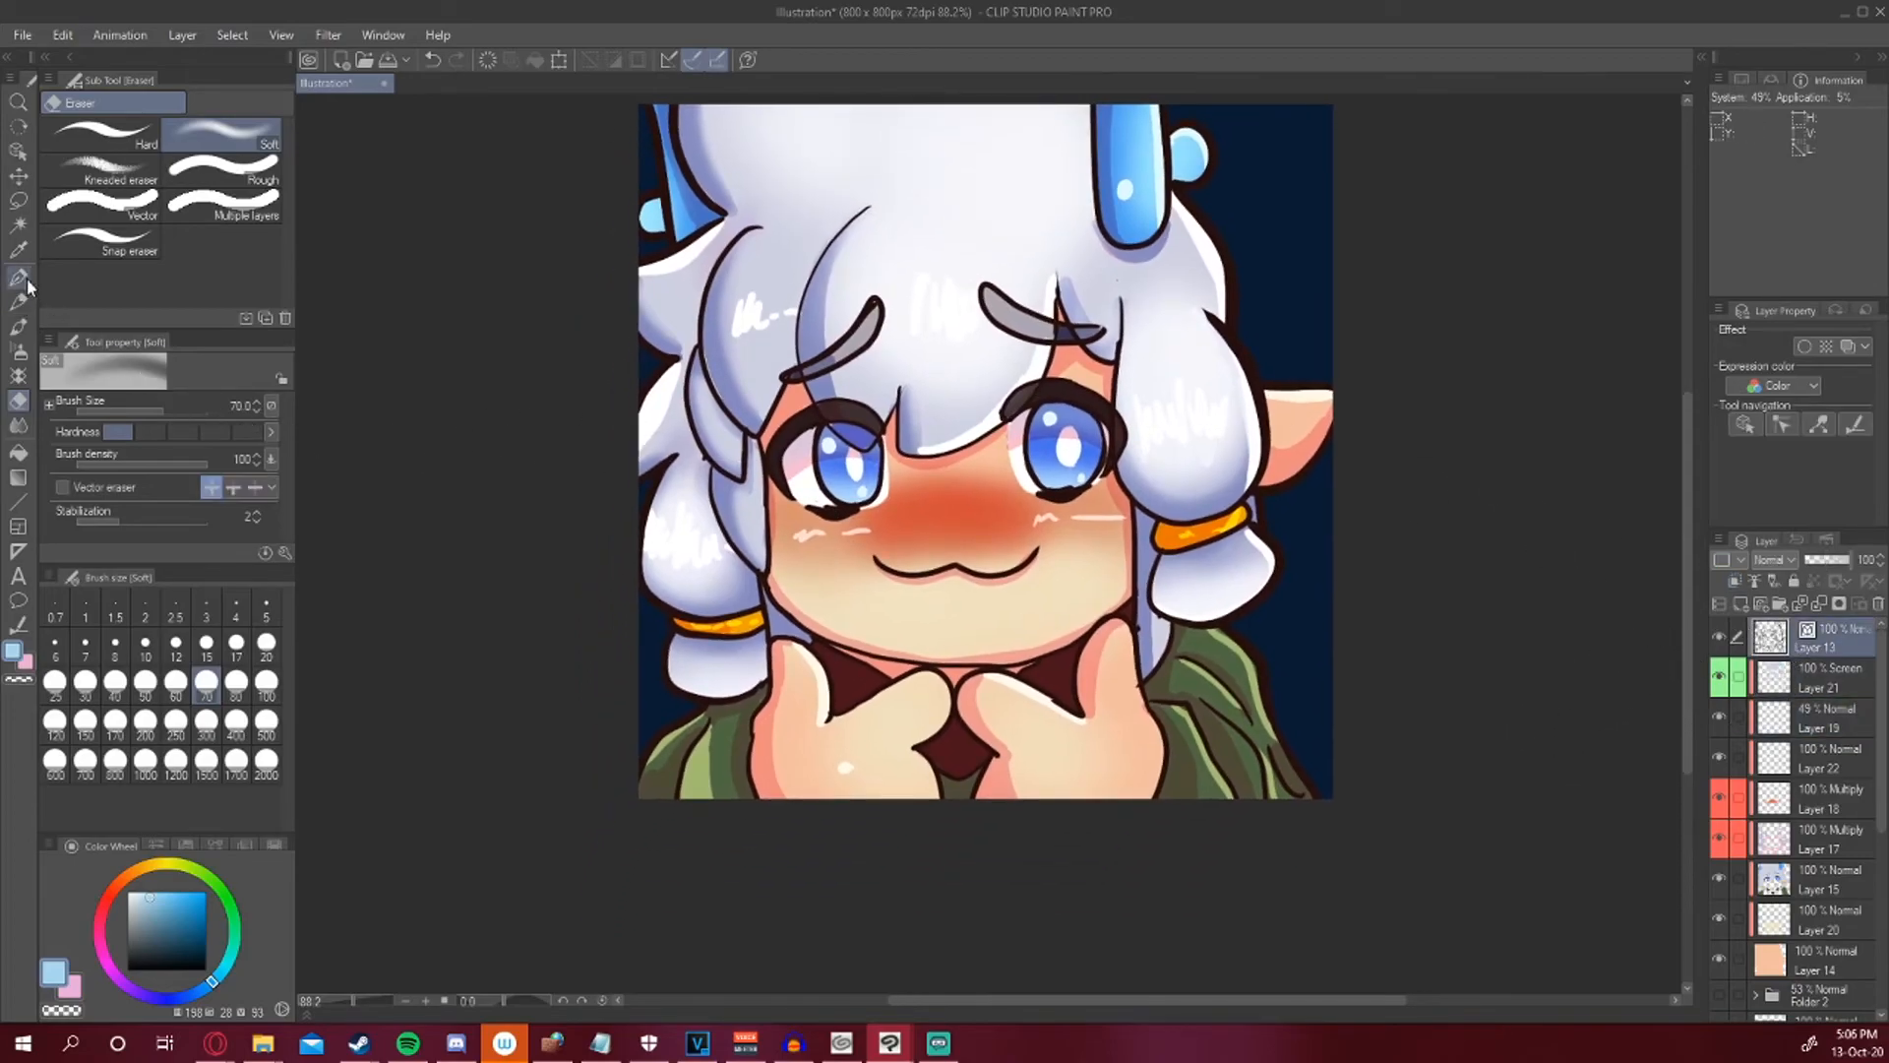
{"action": "left_click", "coordinate": [19, 224]}
{"action": "left_click", "coordinate": [735, 765]}
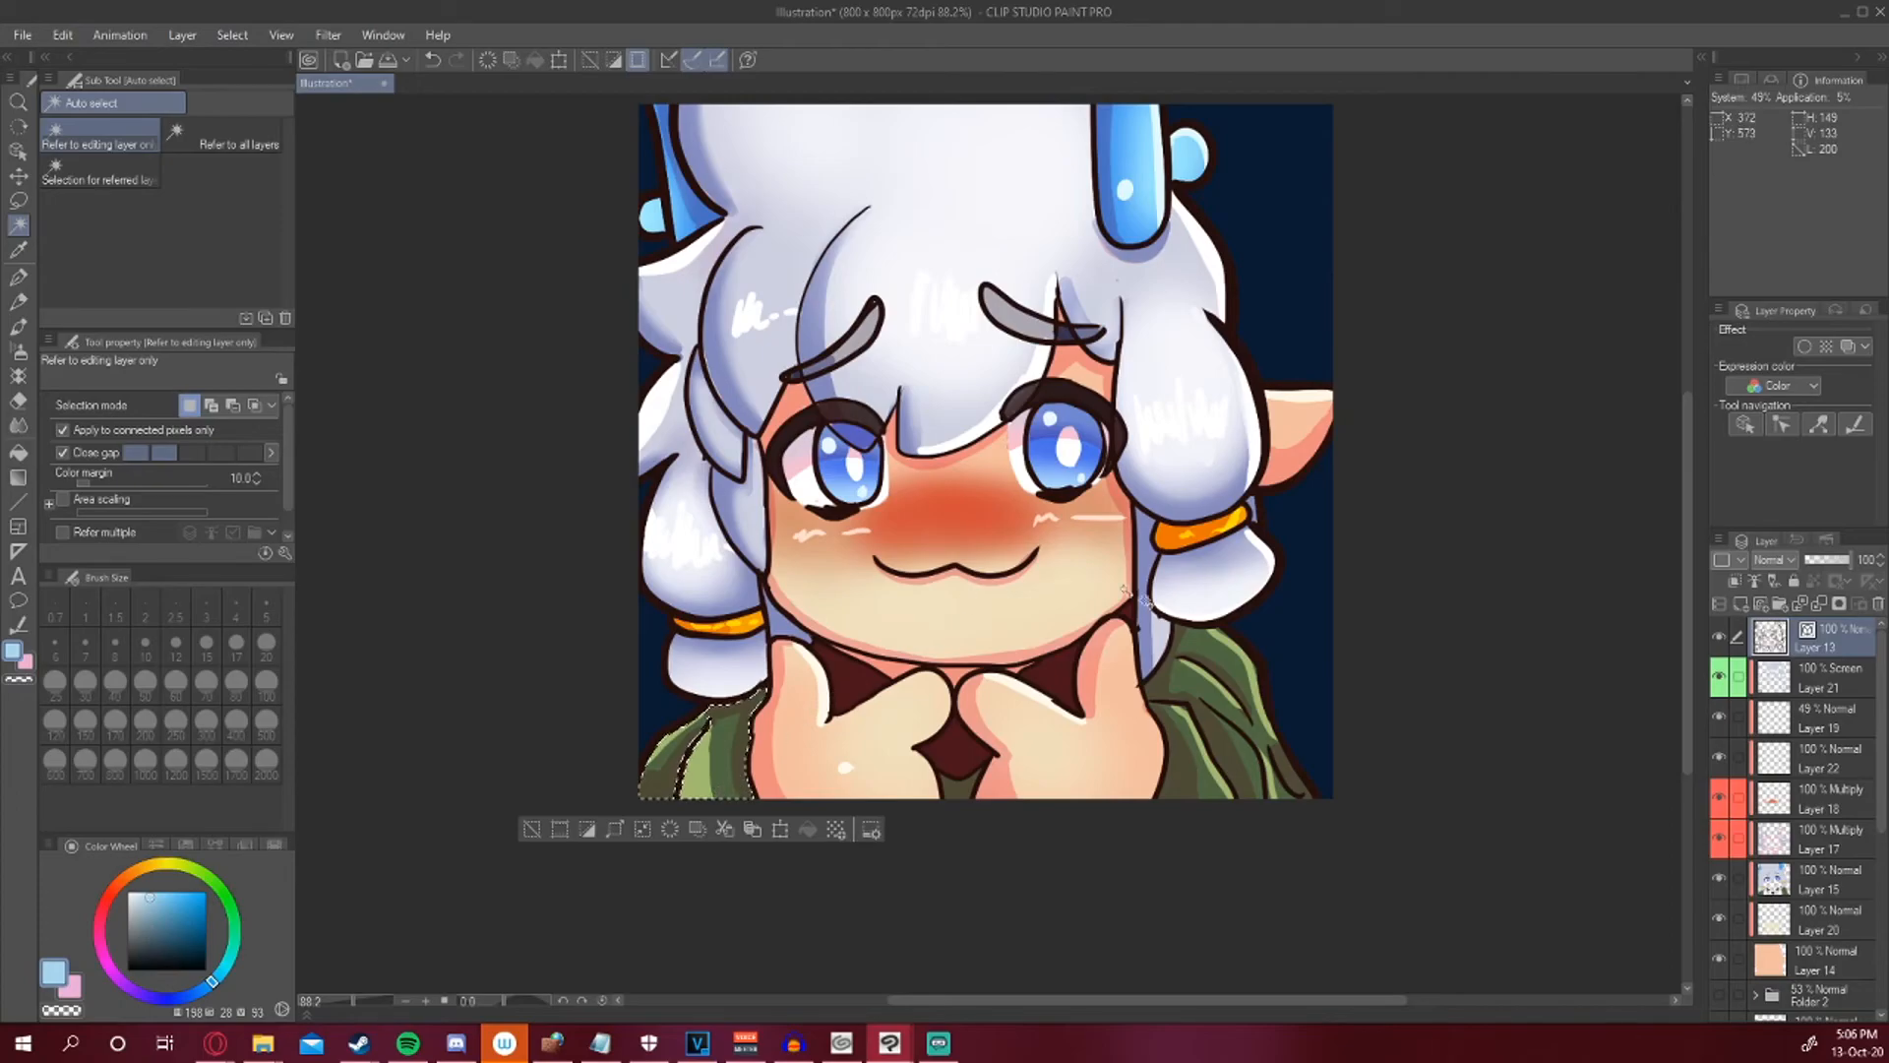
{"action": "left_click", "coordinate": [1216, 752], "text": "shift"}
{"action": "left_click", "coordinate": [1242, 748], "text": "shift"}
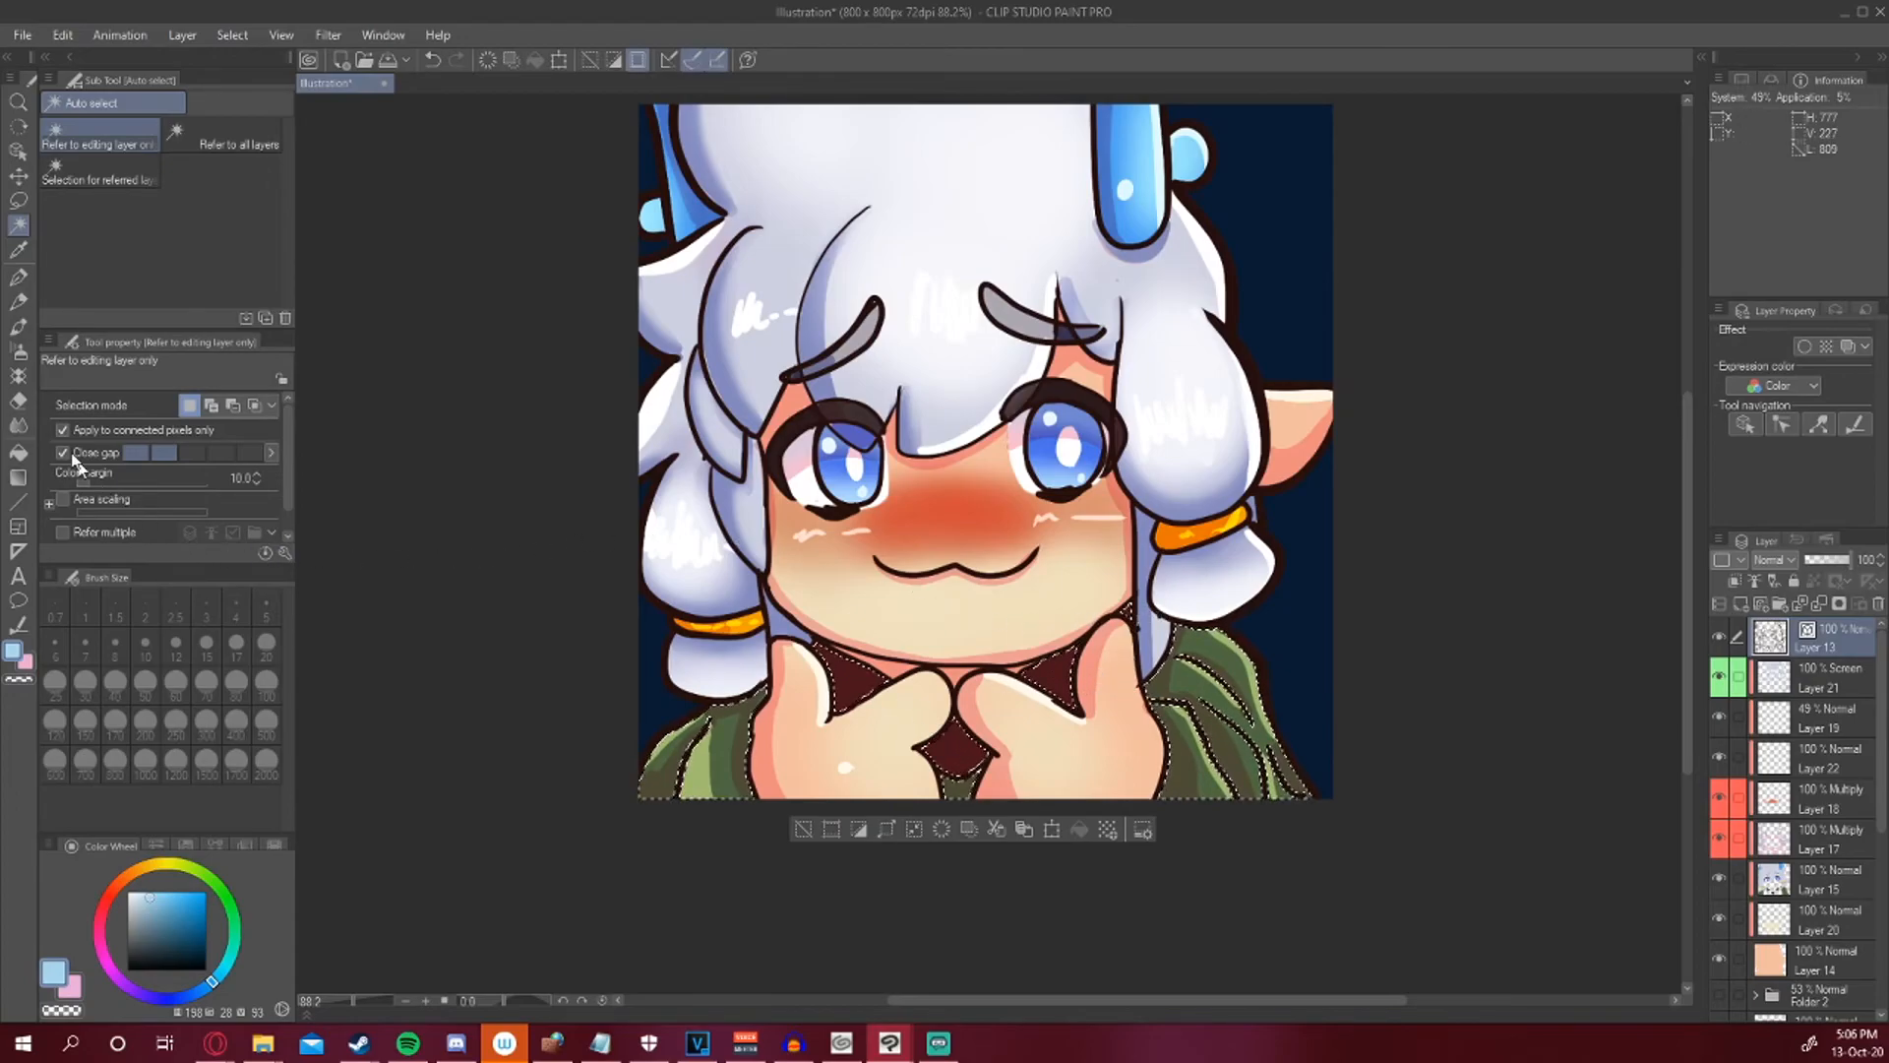
Airbrush purple shading over the selected jacket areas on the Multiply Layer 18, then deselect.
{"action": "left_click", "coordinate": [18, 351]}
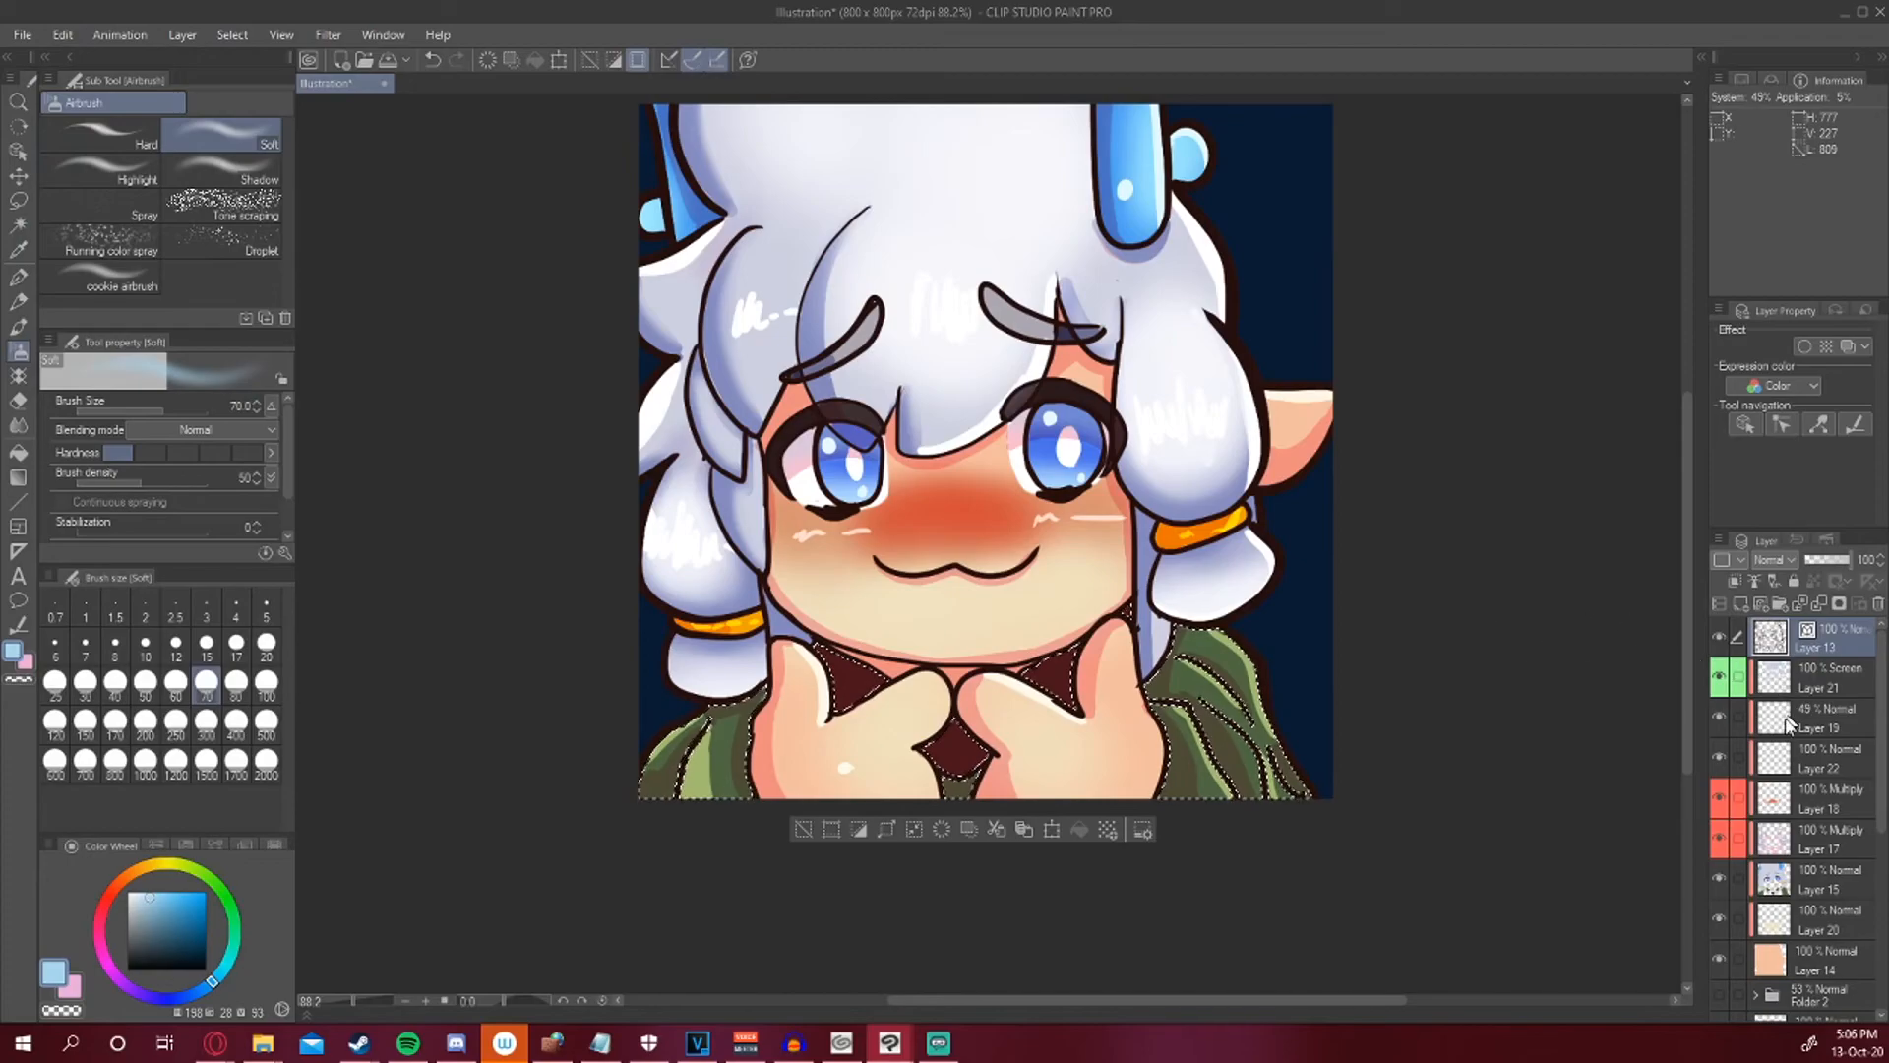
{"action": "left_click", "coordinate": [1788, 805]}
{"action": "left_click", "coordinate": [1783, 846]}
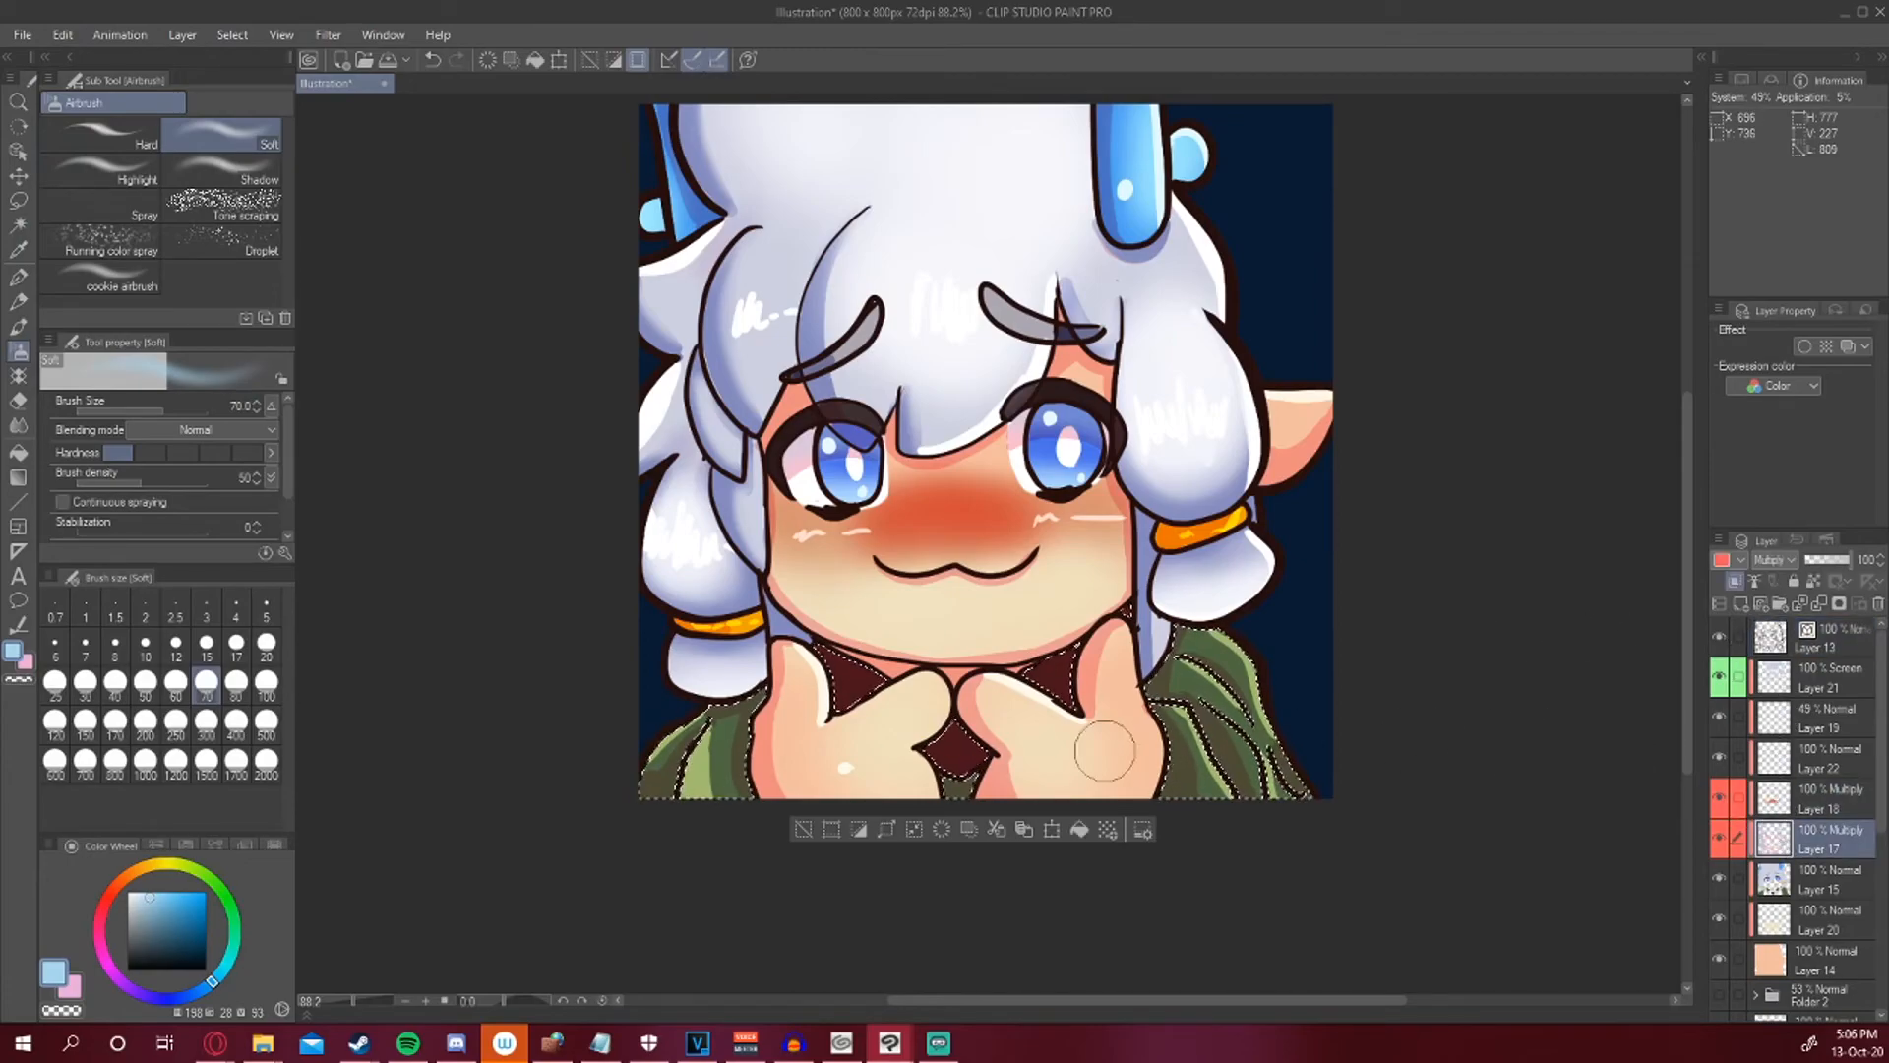
{"action": "left_click", "coordinate": [1796, 802]}
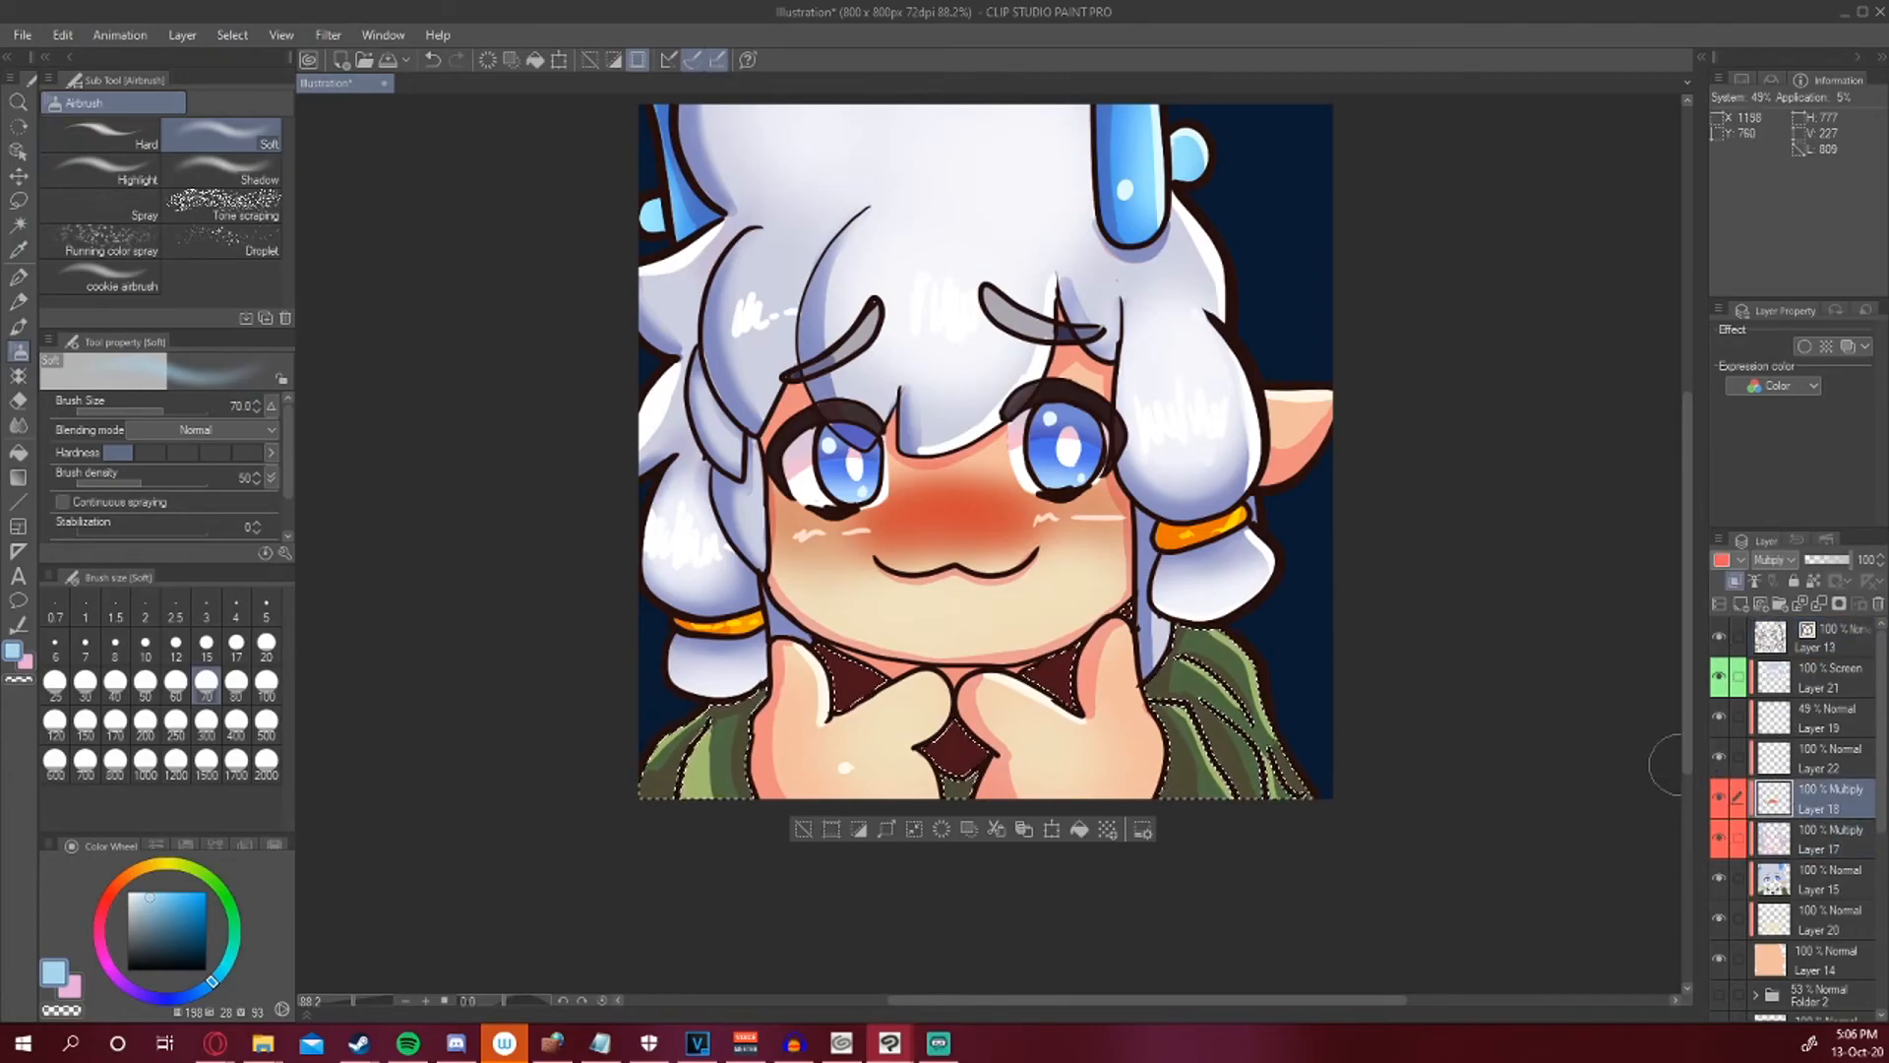
{"action": "left_click", "coordinate": [160, 897]}
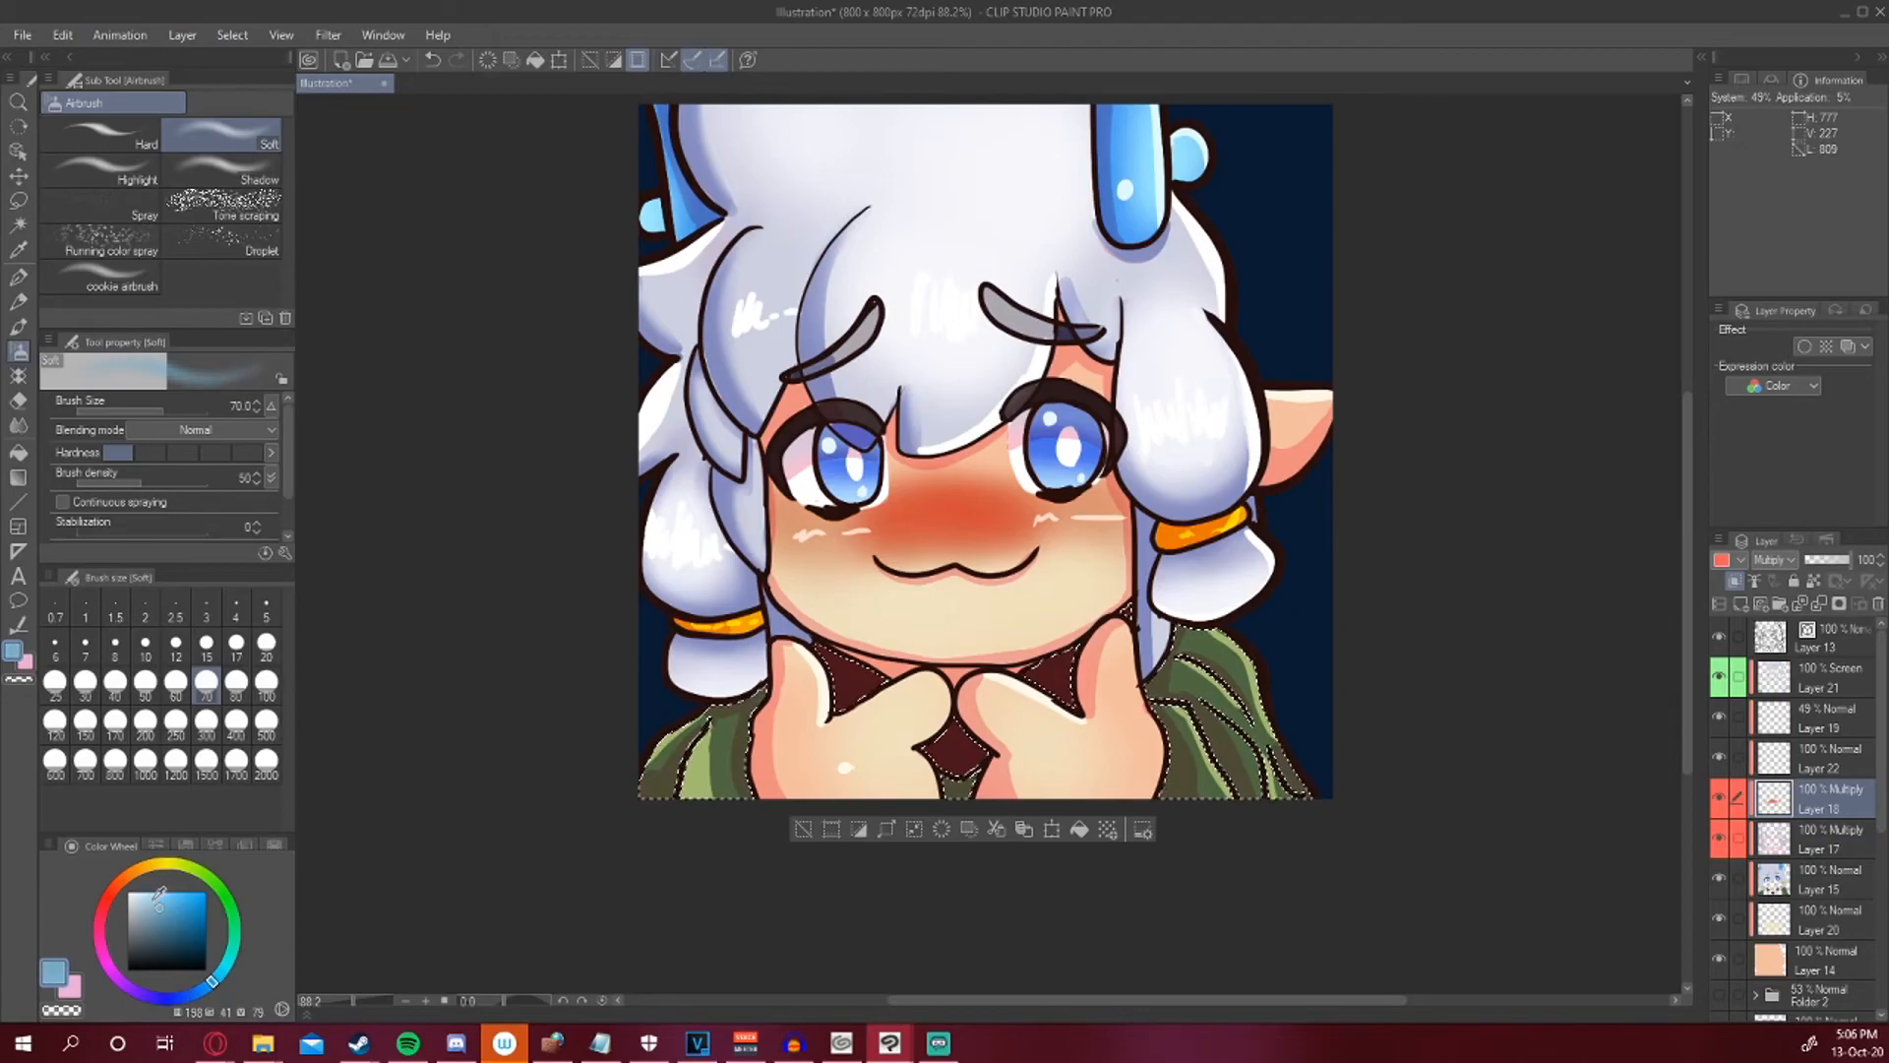
{"action": "left_click", "coordinate": [151, 917]}
{"action": "left_click", "coordinate": [123, 984]}
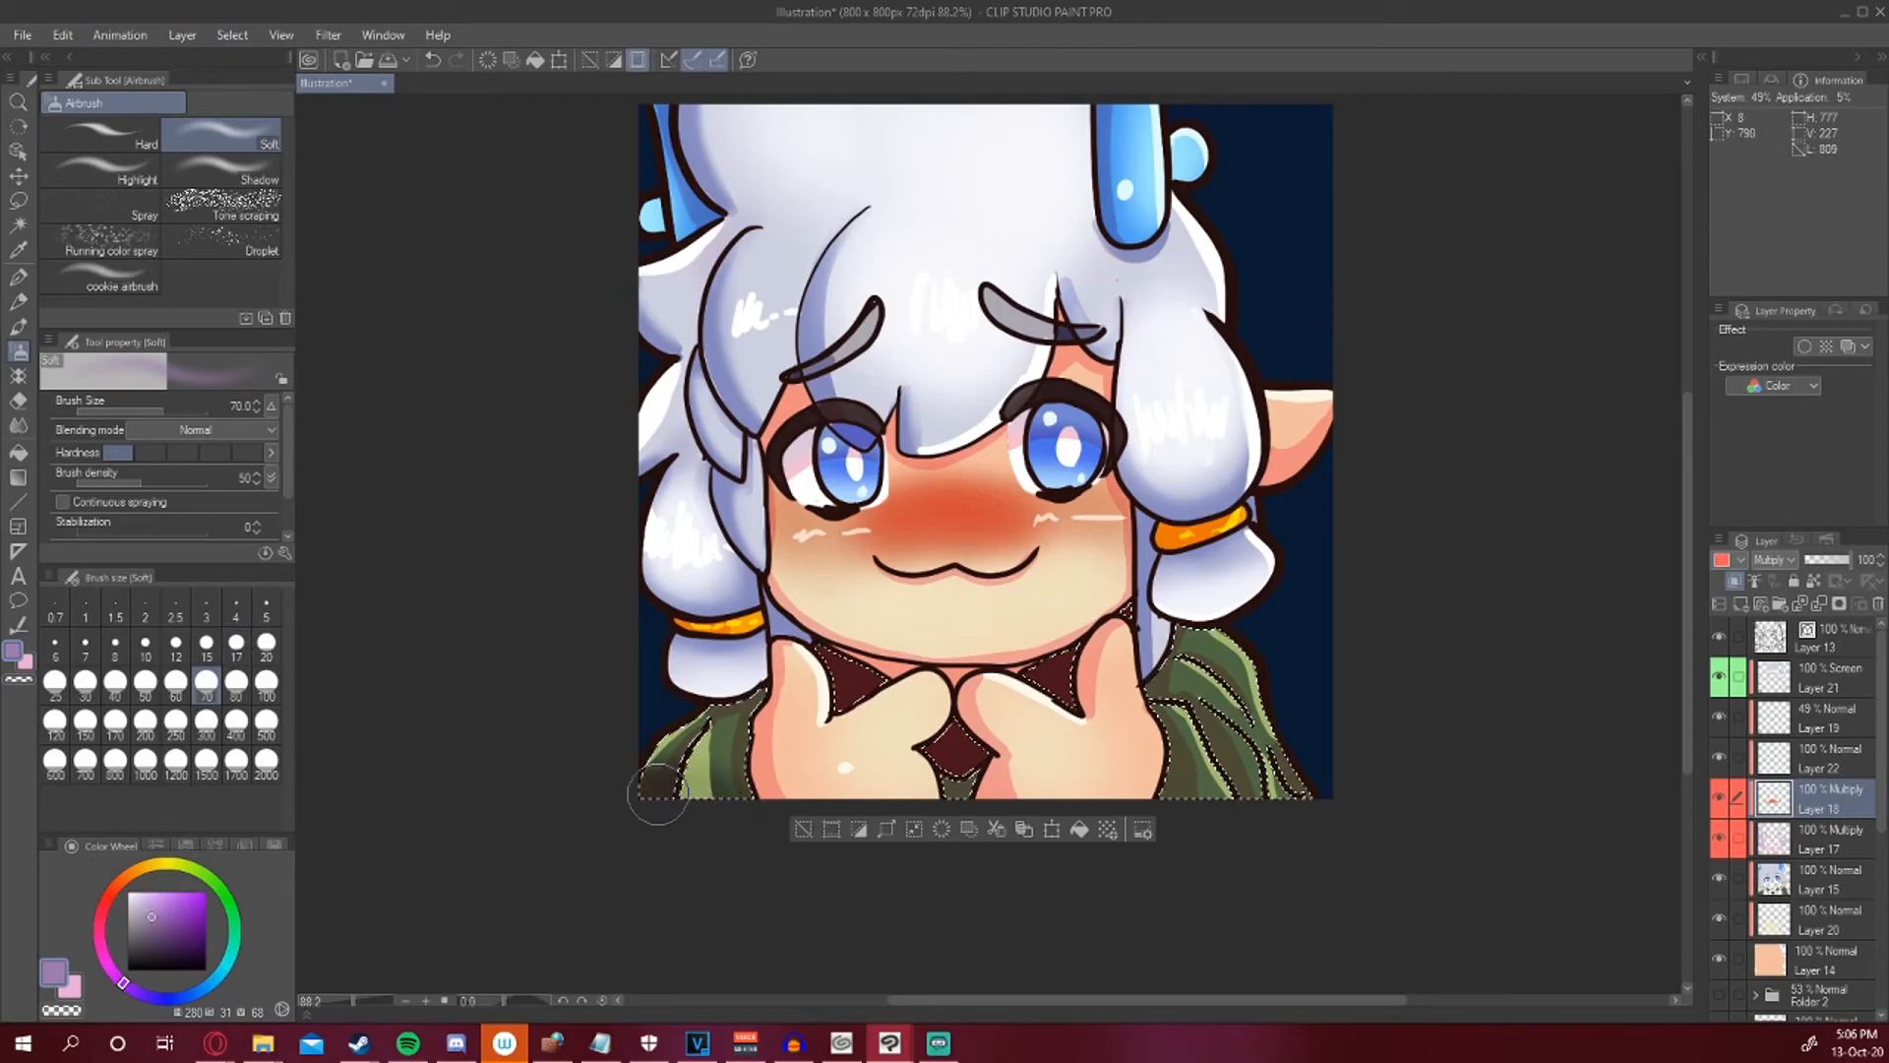
{"action": "mouse_move", "coordinate": [909, 799]}
{"action": "left_mouse_down"}
{"action": "mouse_move", "coordinate": [983, 775]}
{"action": "mouse_move", "coordinate": [1003, 808]}
{"action": "mouse_move", "coordinate": [1072, 820]}
{"action": "mouse_move", "coordinate": [1276, 778]}
{"action": "mouse_move", "coordinate": [1166, 810]}
{"action": "mouse_move", "coordinate": [1212, 771]}
{"action": "mouse_move", "coordinate": [1213, 822]}
{"action": "mouse_move", "coordinate": [1282, 745]}
{"action": "mouse_move", "coordinate": [1252, 719]}
{"action": "left_mouse_up"}
{"action": "mouse_move", "coordinate": [1161, 787]}
{"action": "left_mouse_down"}
{"action": "mouse_move", "coordinate": [1245, 748]}
{"action": "mouse_move", "coordinate": [1230, 738]}
{"action": "left_mouse_up"}
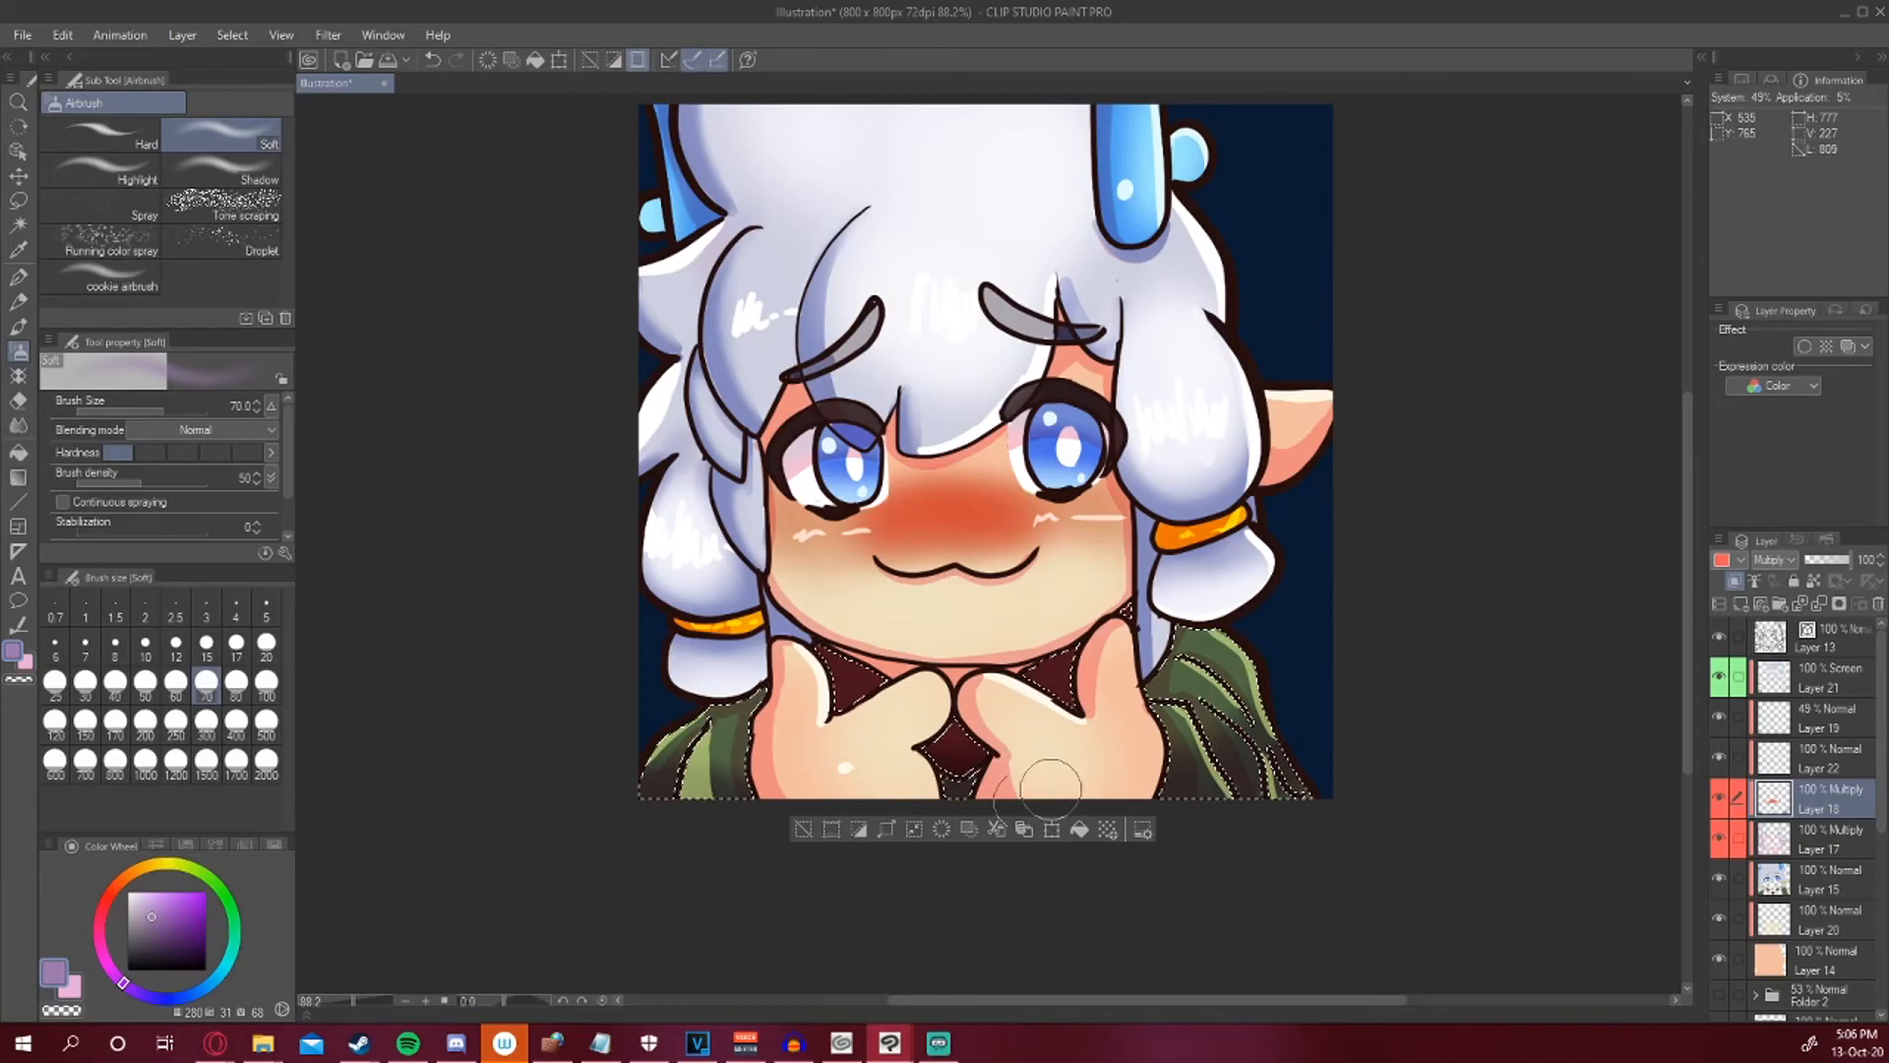
{"action": "key", "text": "ctrl+d"}
Add a new Normal layer and draw a small dark red stroke on the face with the Turnip pen.
{"action": "left_click_drag", "start_coordinate": [1210, 641], "coordinate": [1192, 748]}
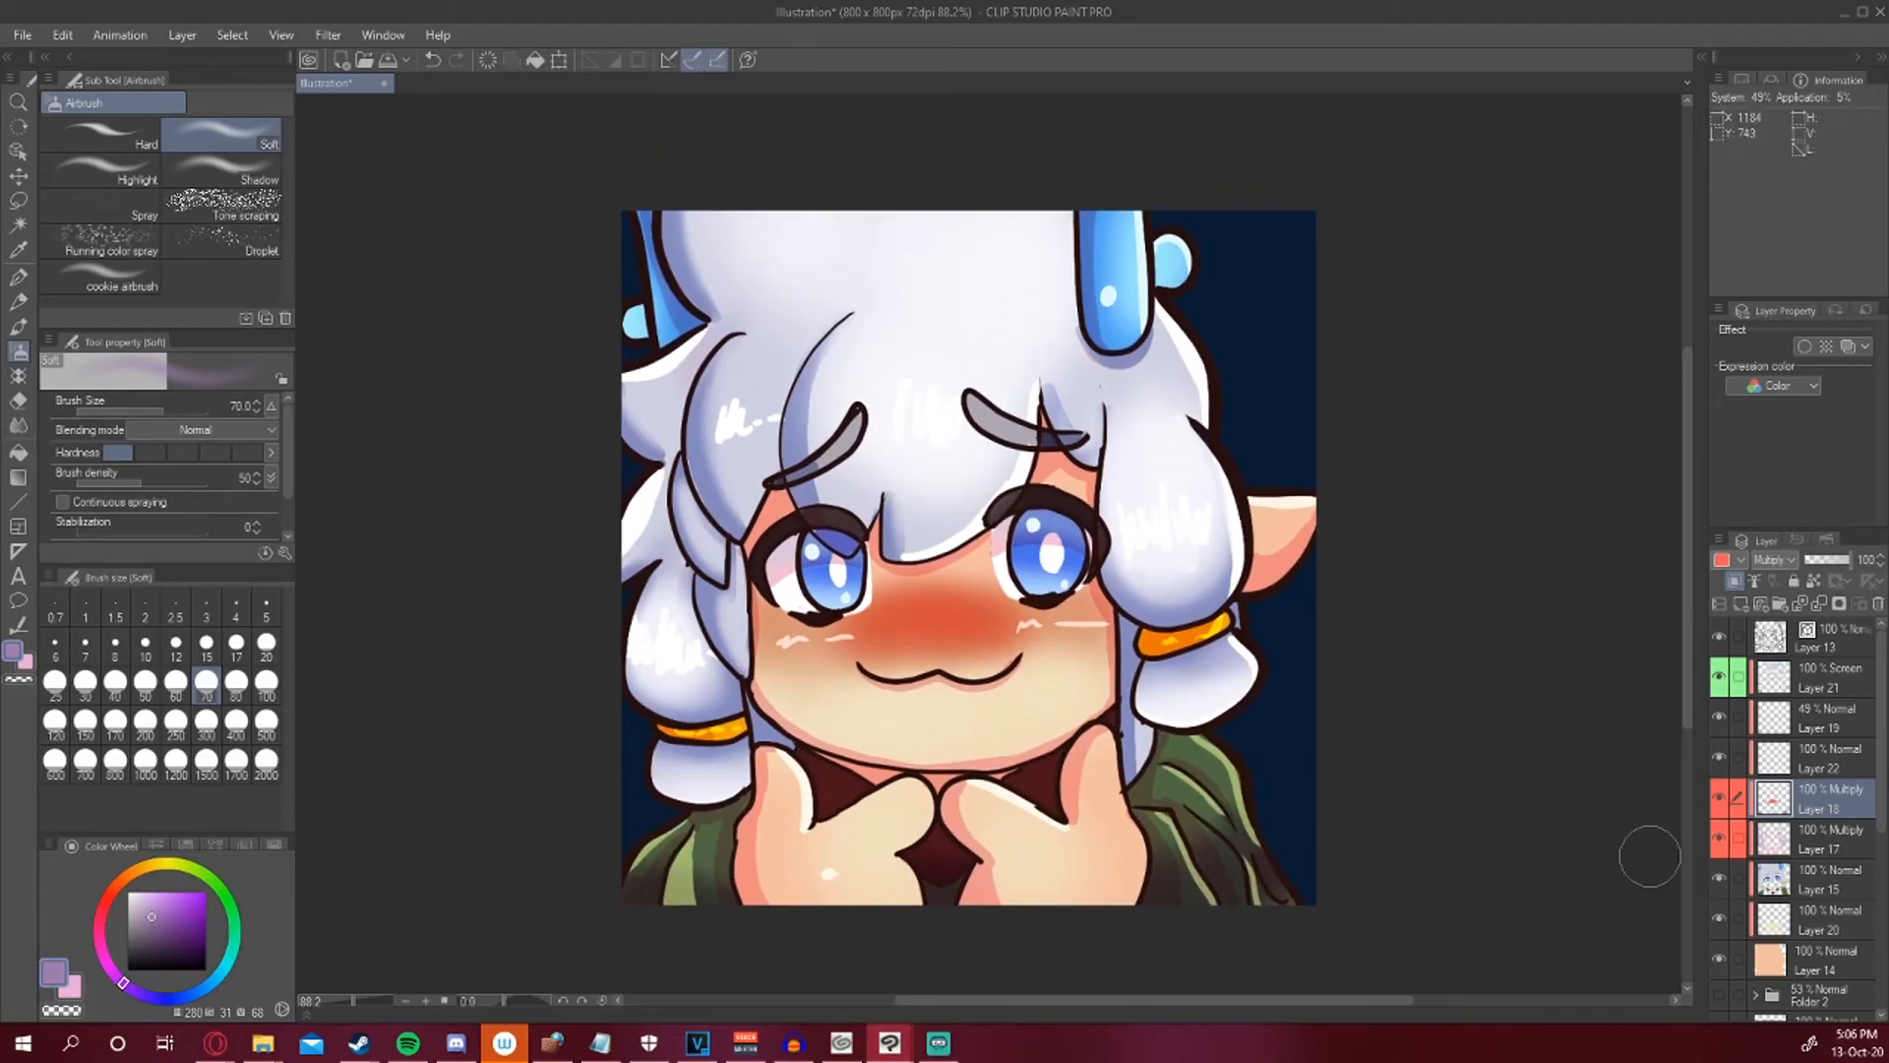
{"action": "scroll", "coordinate": [1195, 777], "scroll_direction": "down", "scroll_amount": 2}
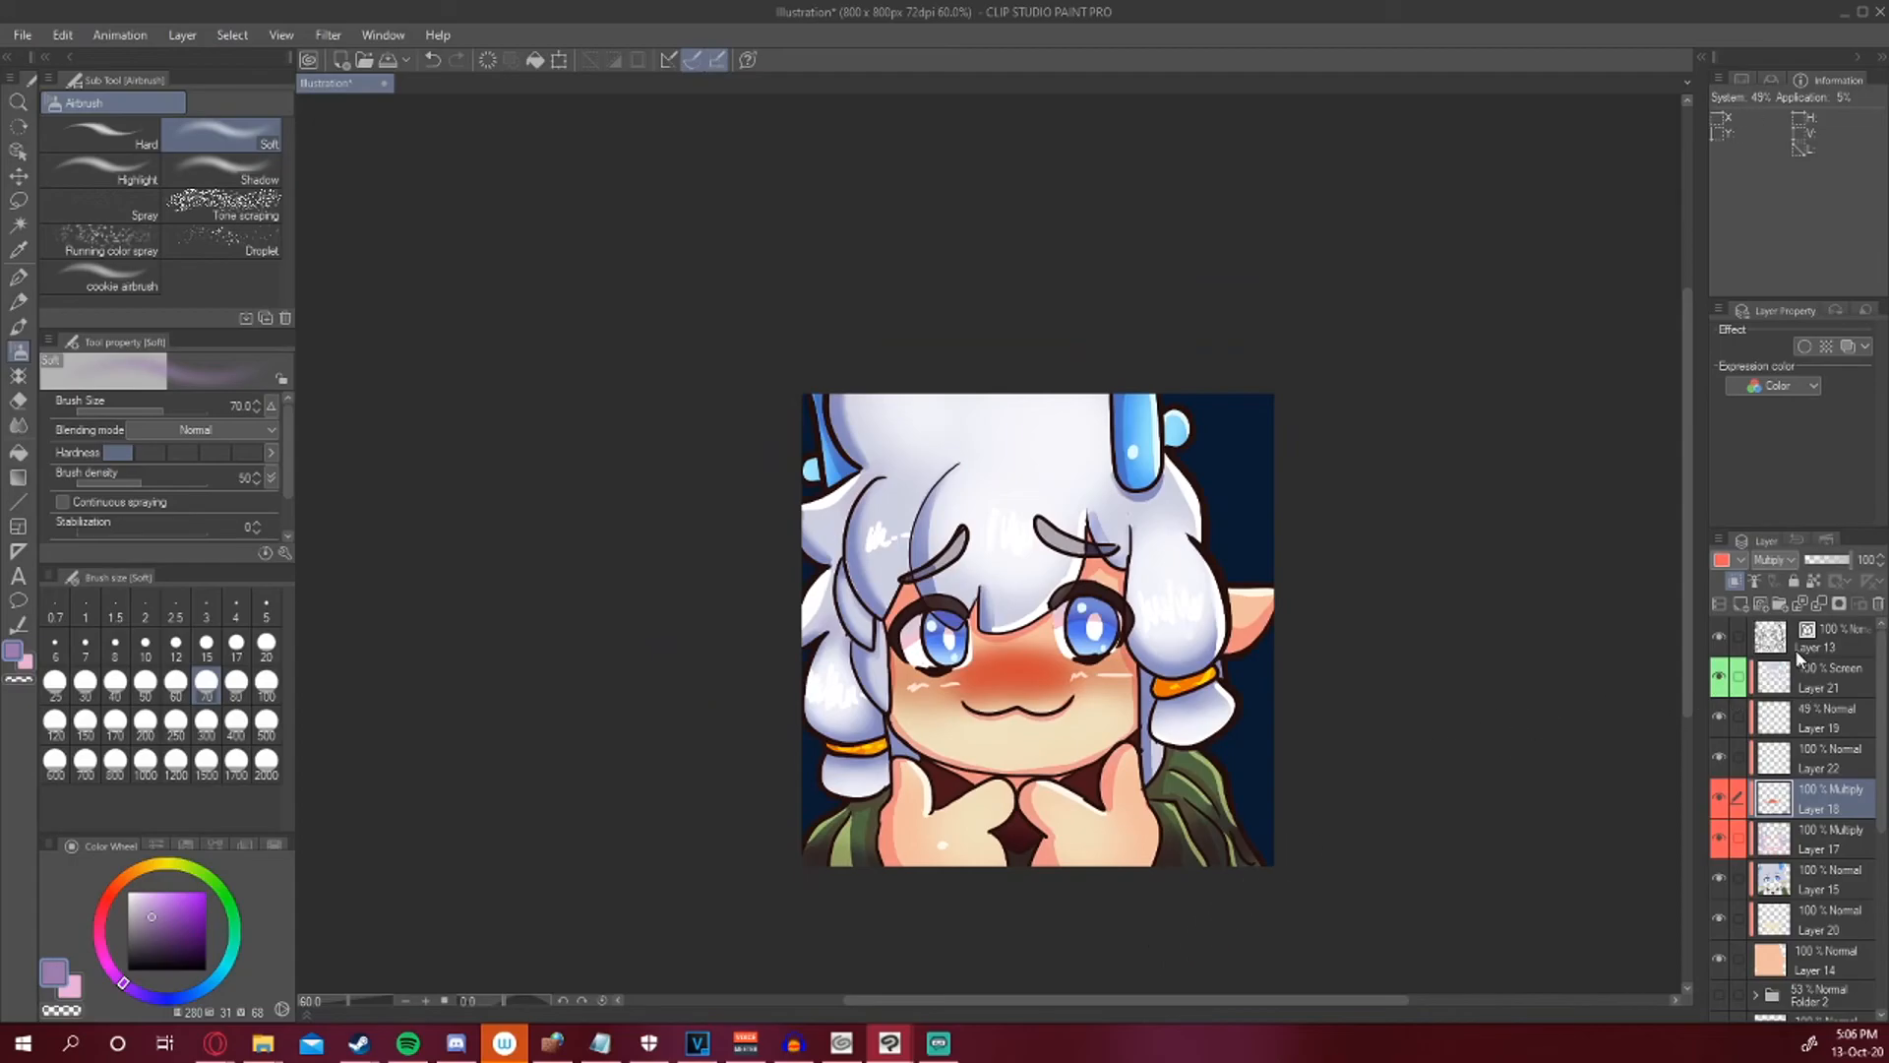
{"action": "left_click", "coordinate": [1743, 606]}
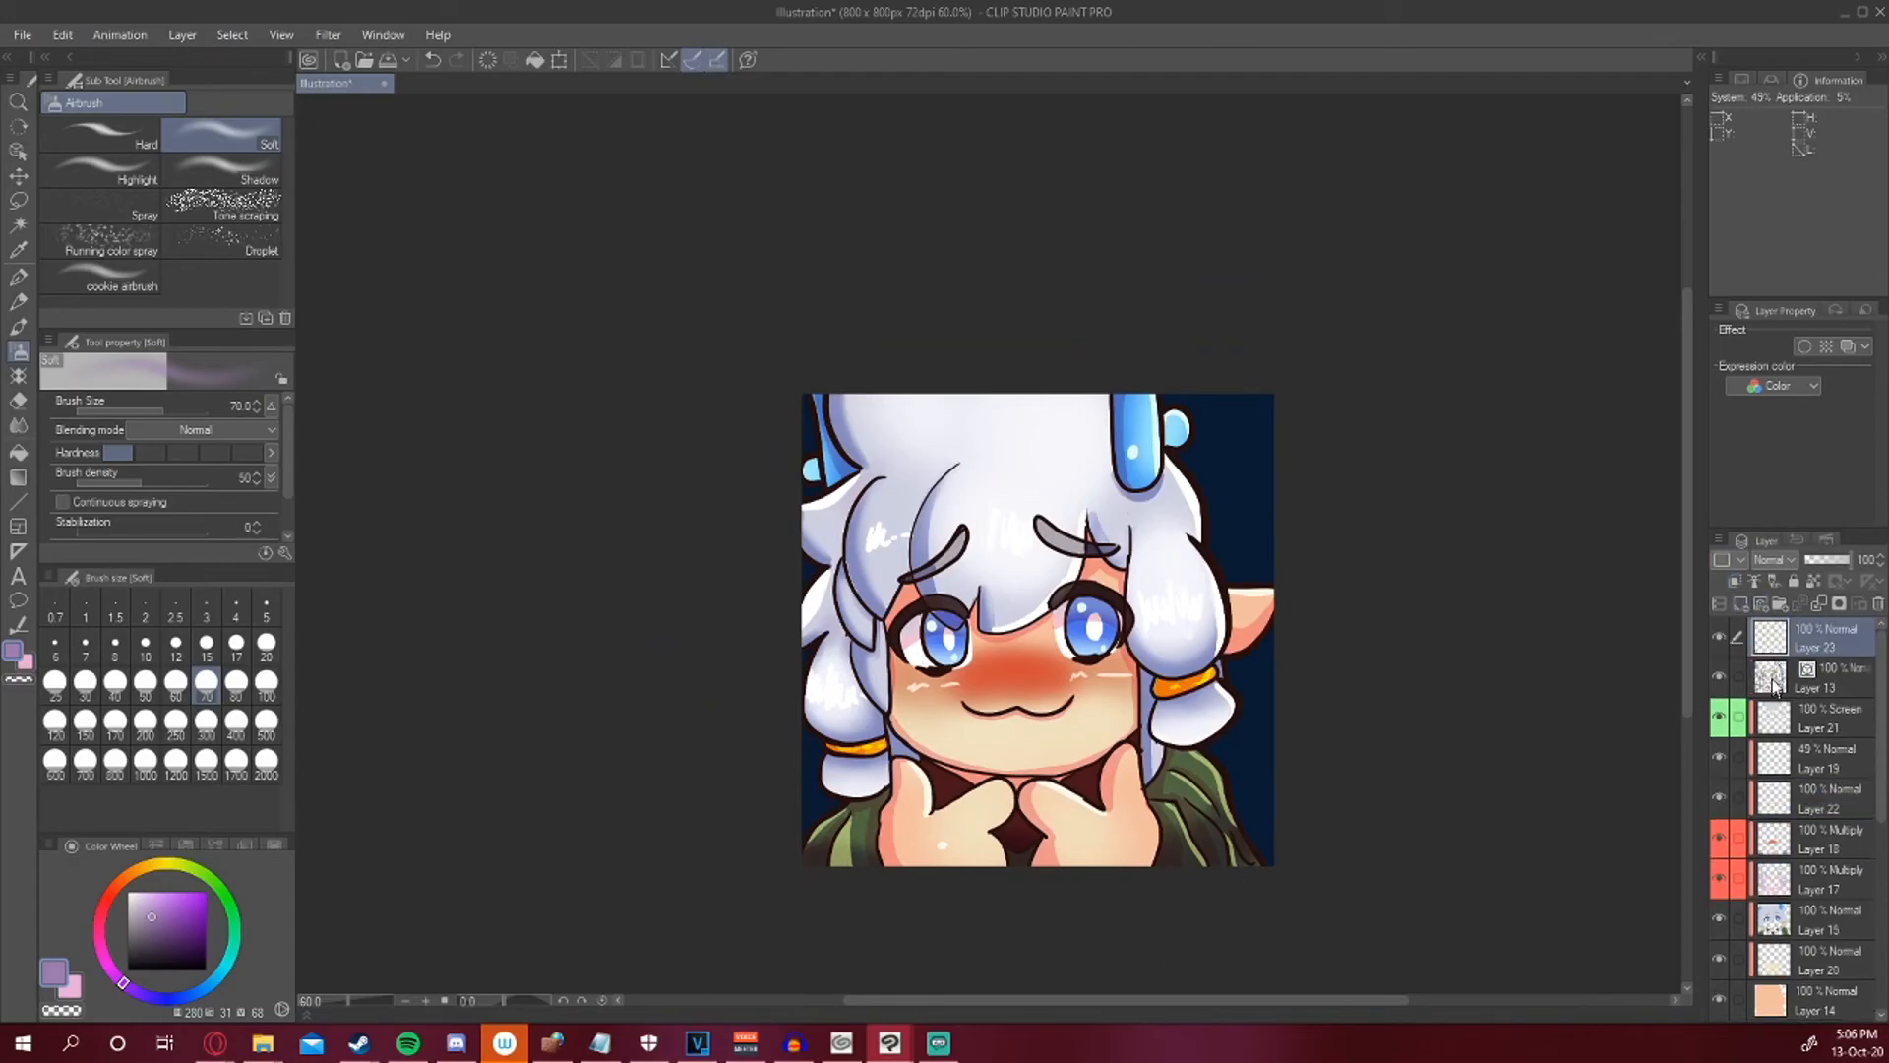
{"action": "left_click", "coordinate": [1734, 581]}
{"action": "left_click", "coordinate": [19, 279]}
{"action": "left_click", "coordinate": [108, 899]}
{"action": "left_click", "coordinate": [170, 932]}
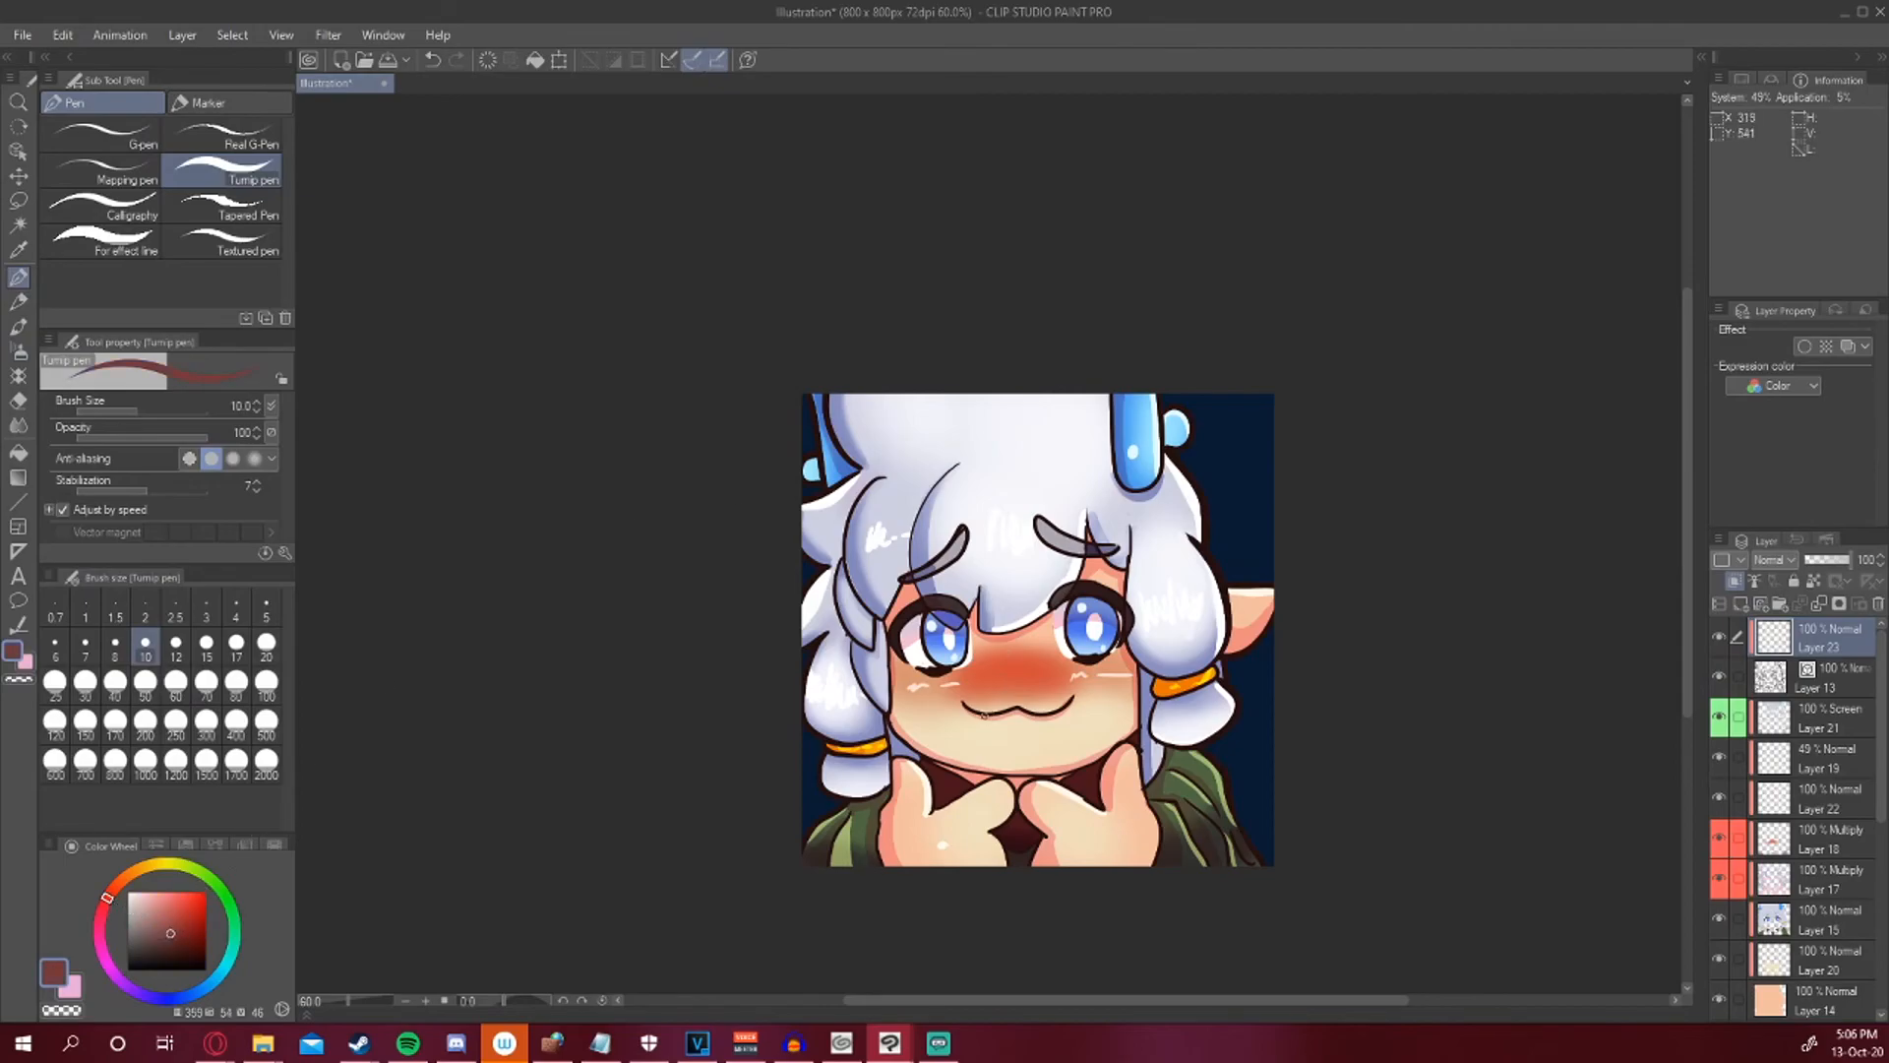
{"action": "left_click", "coordinate": [206, 723]}
{"action": "left_click", "coordinate": [236, 681]}
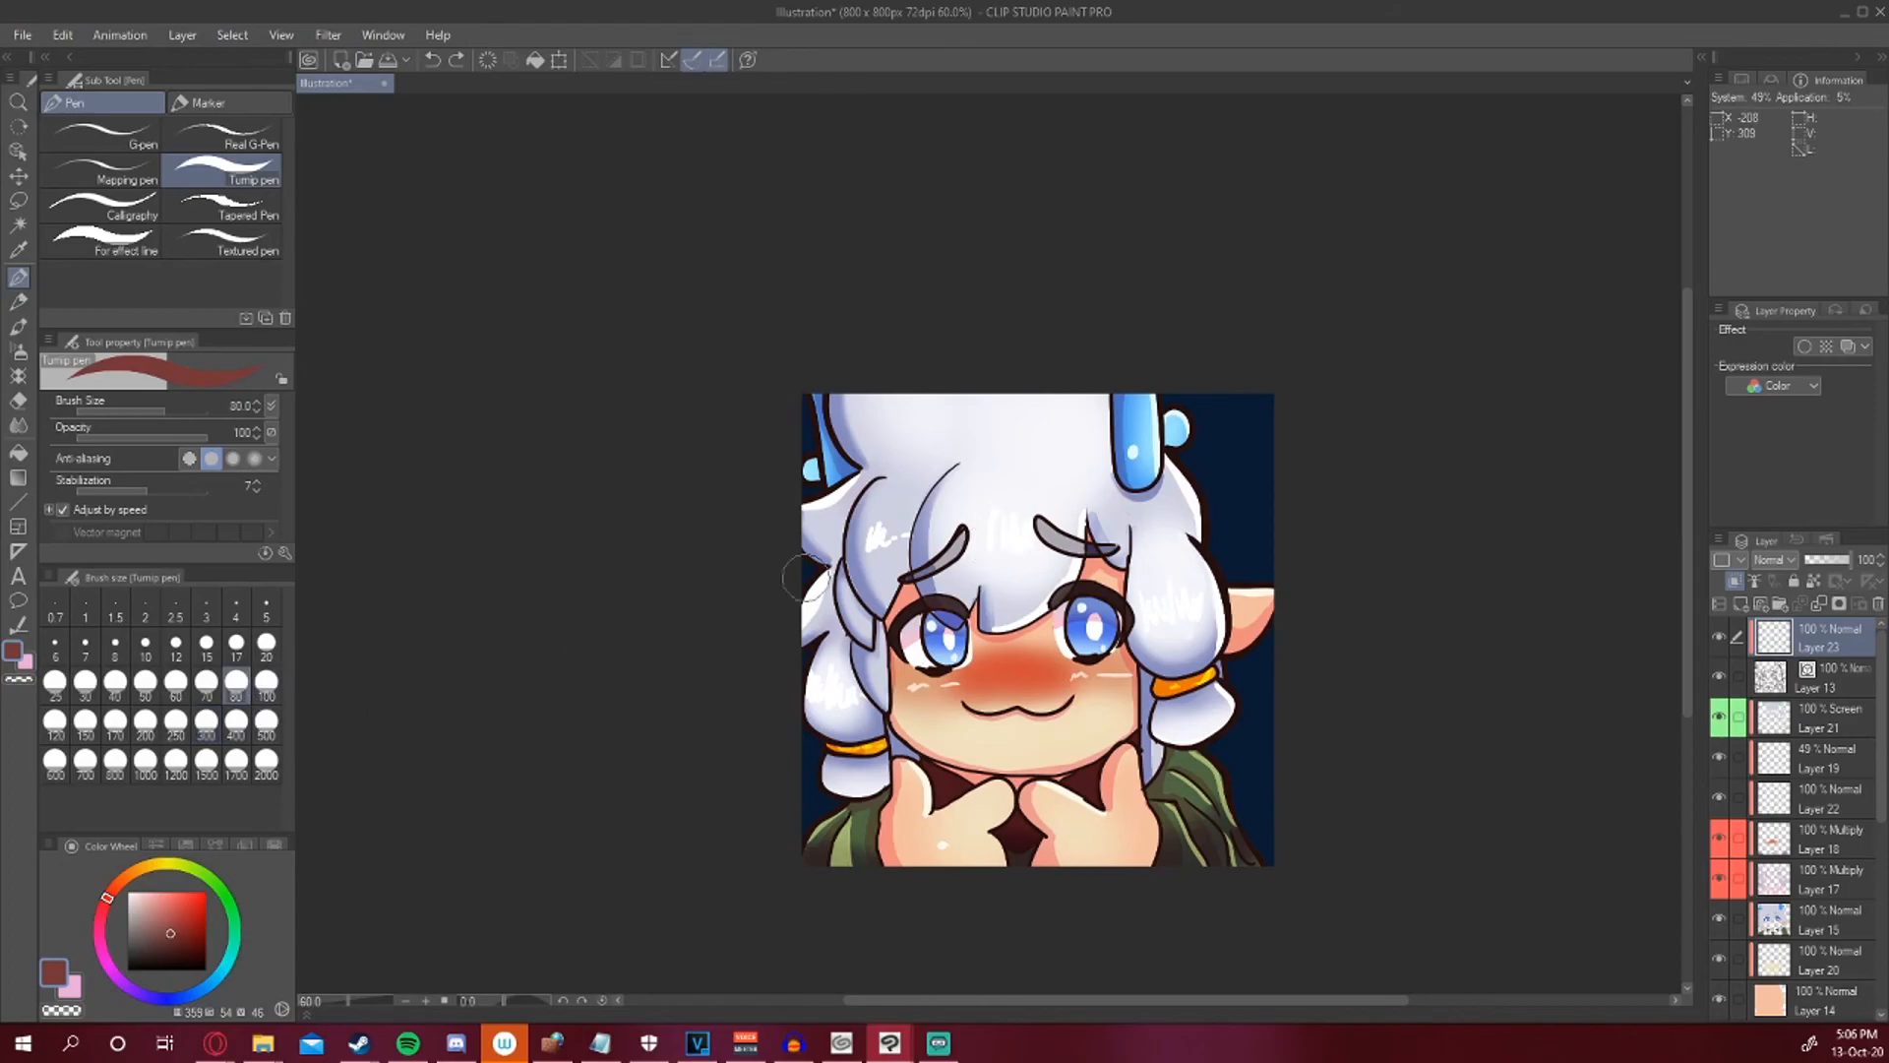
{"action": "left_click_drag", "start_coordinate": [1052, 719], "coordinate": [975, 710]}
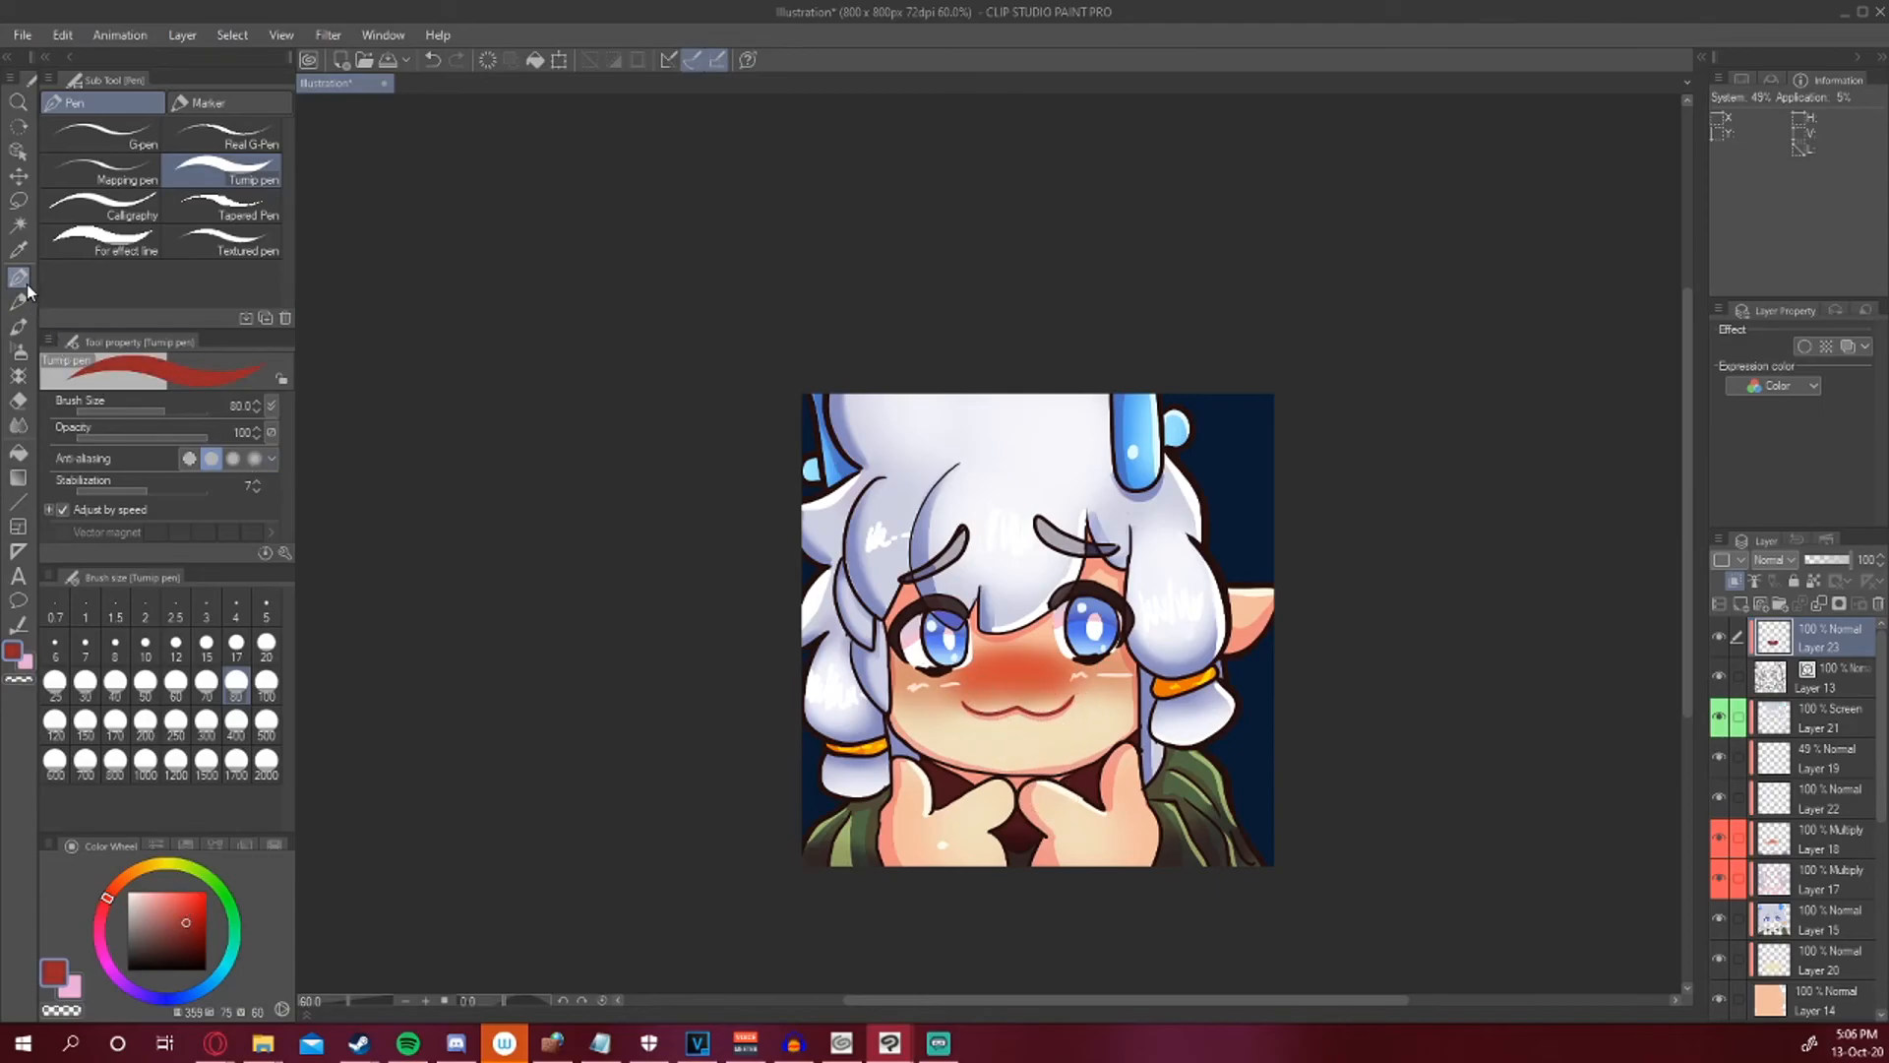
{"action": "left_click", "coordinate": [207, 644]}
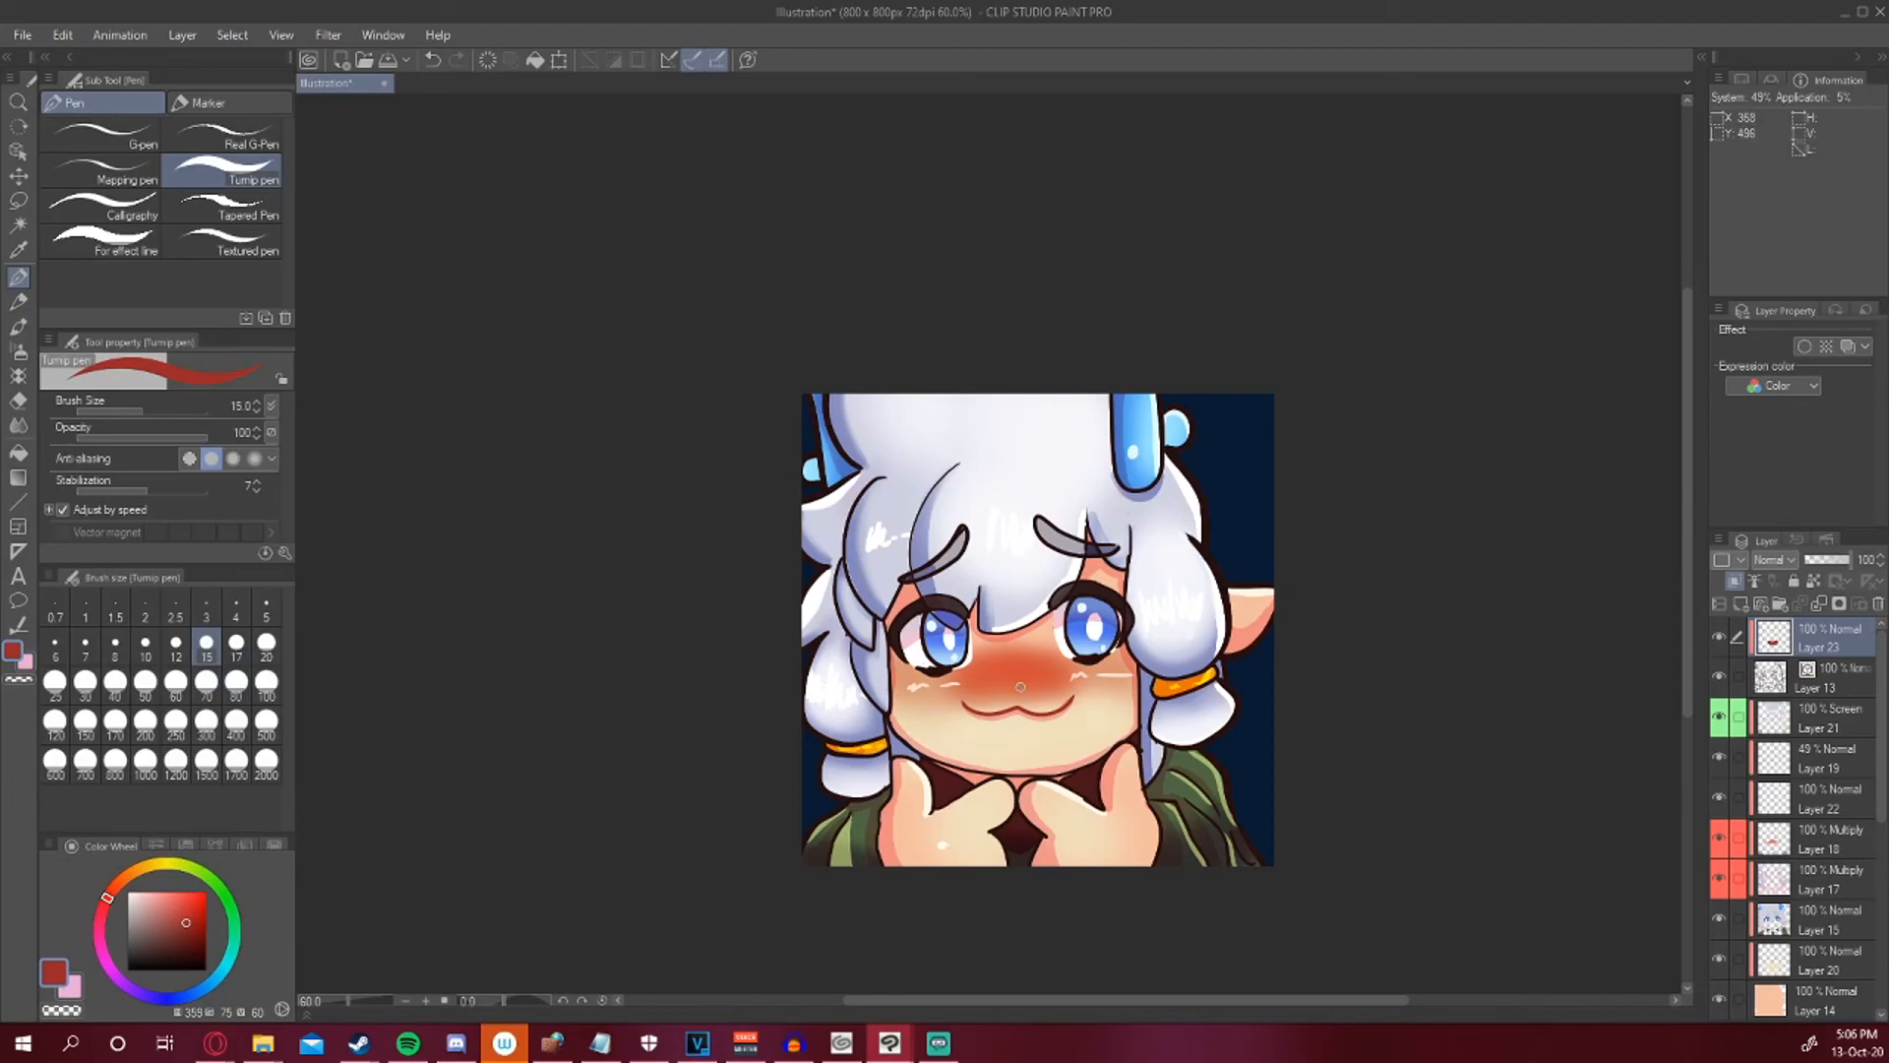
Select the whole character area with Auto select on the line art layer, inverting the background selection.
{"action": "left_click", "coordinate": [1797, 679]}
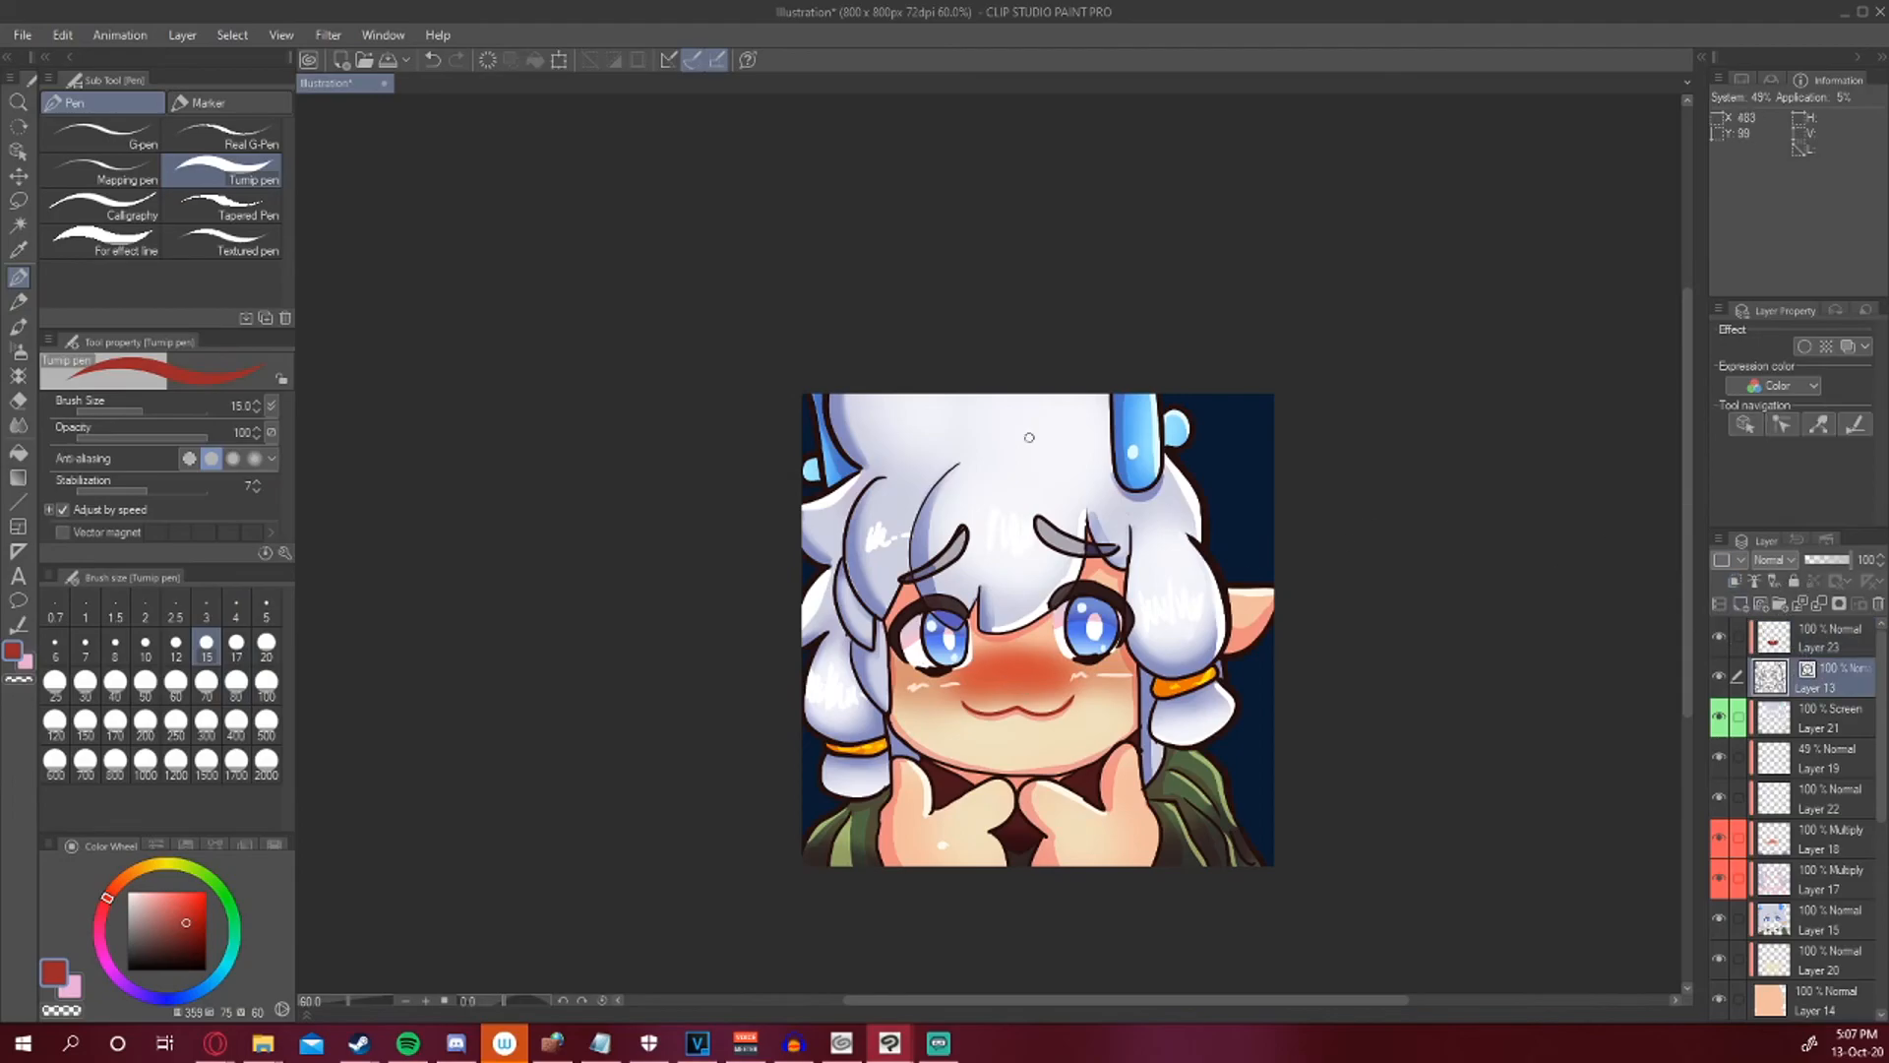
{"action": "left_click", "coordinate": [19, 225]}
{"action": "left_click", "coordinate": [1216, 500]}
{"action": "left_click", "coordinate": [815, 802]}
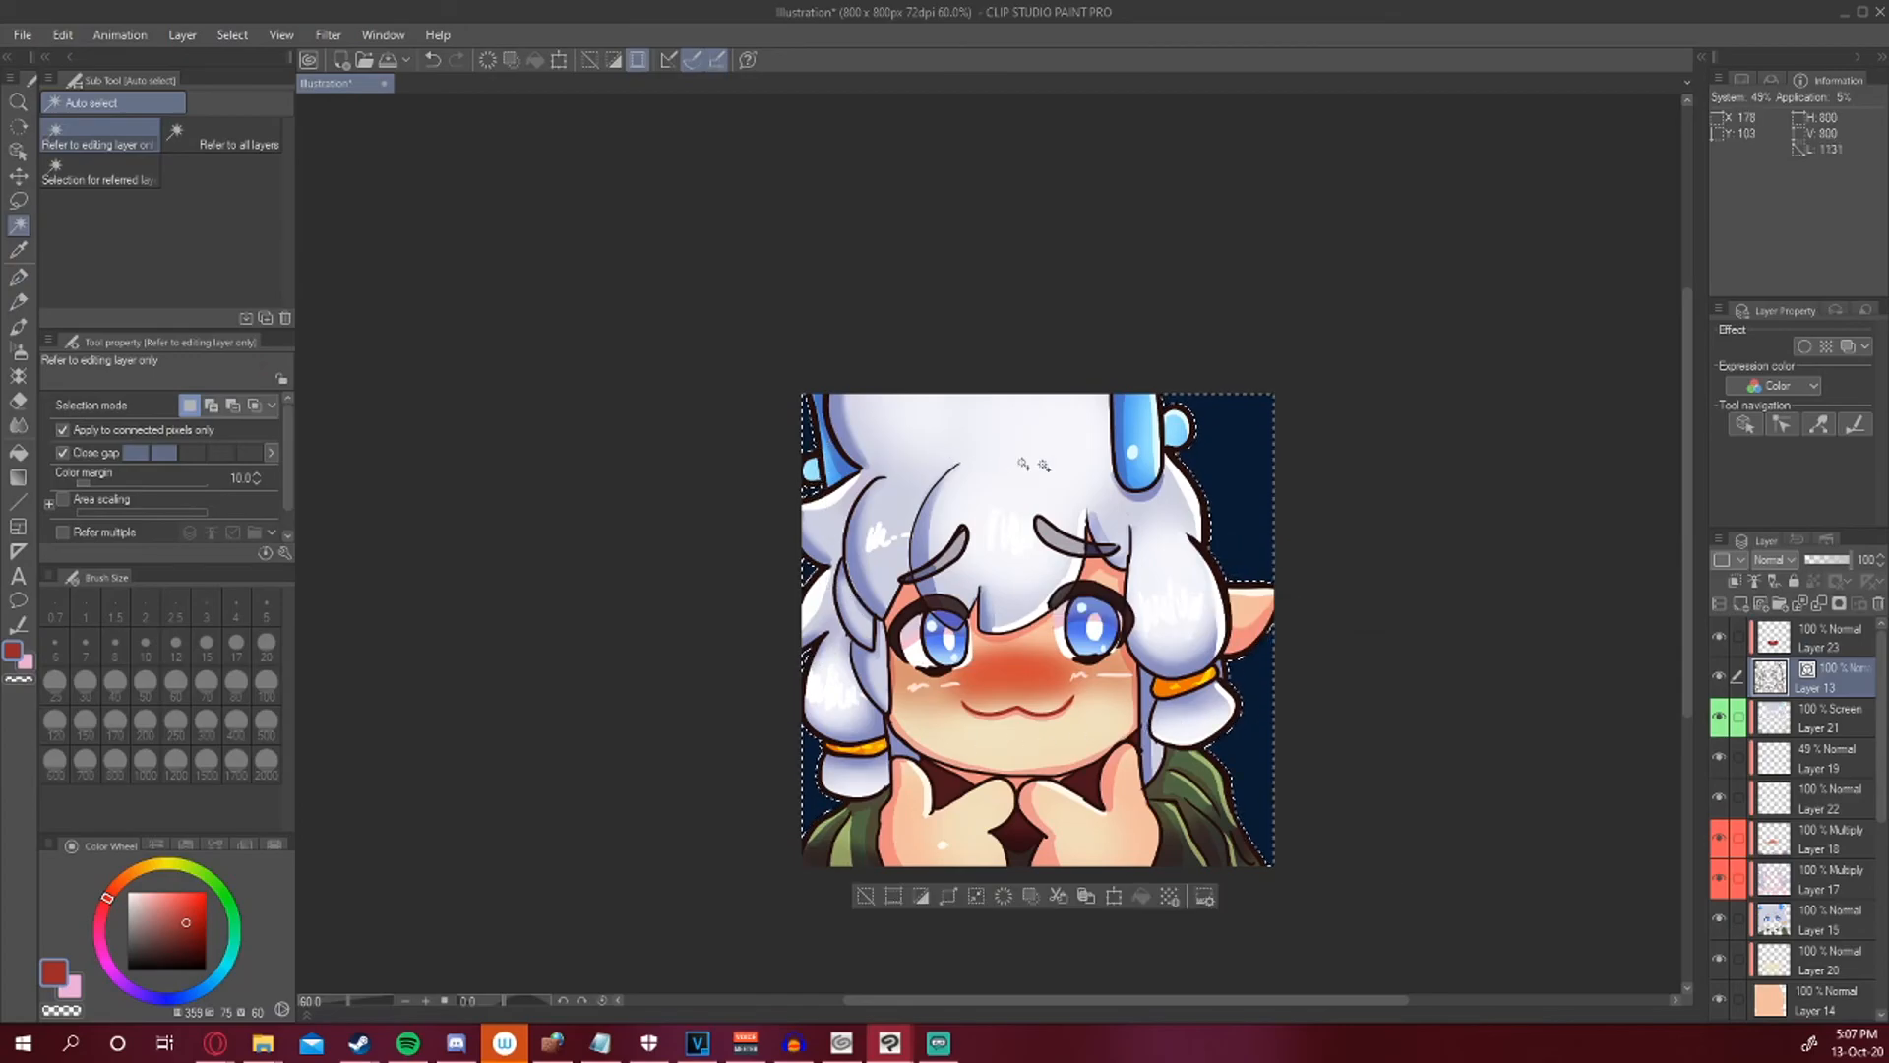
{"action": "left_click", "coordinate": [947, 898]}
{"action": "left_click", "coordinate": [1074, 518]}
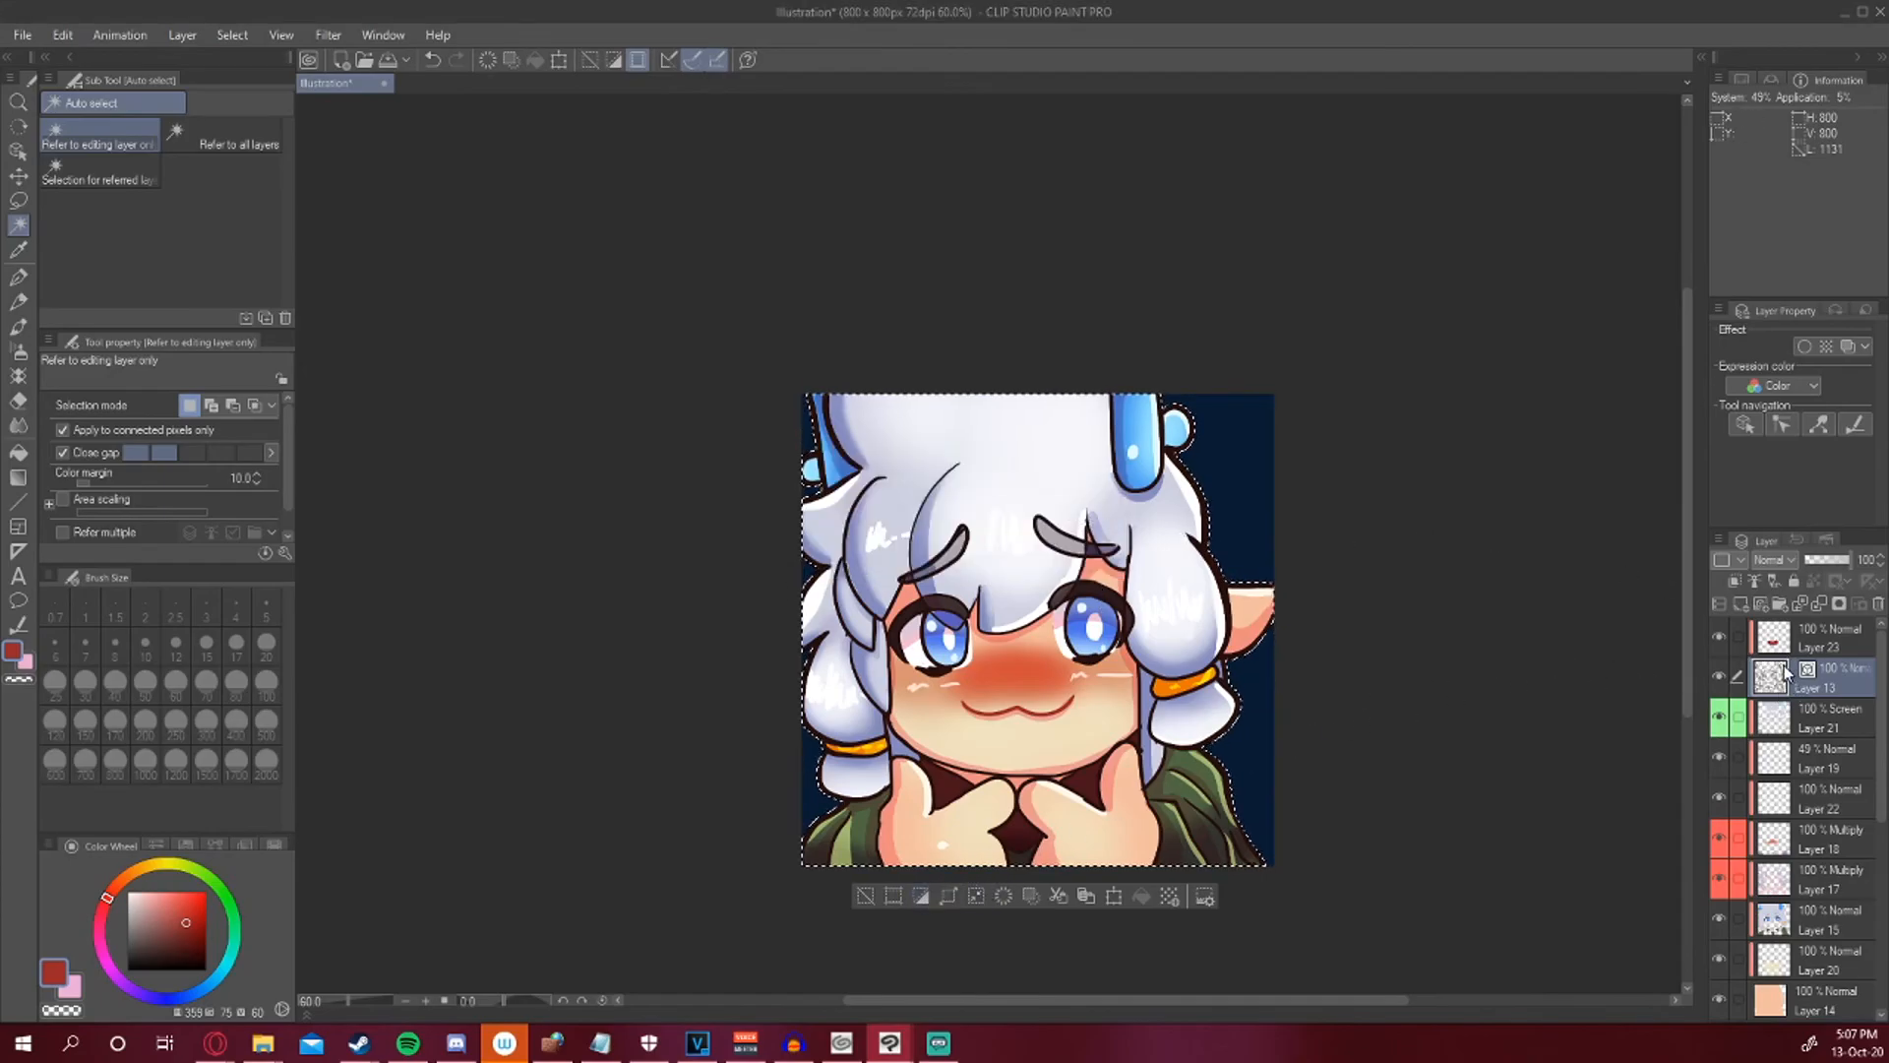
{"action": "left_click", "coordinate": [1772, 638]}
Add a new layer and fill the character selection with the Sunset 3 gradient from bottom to top.
{"action": "left_click", "coordinate": [1742, 607]}
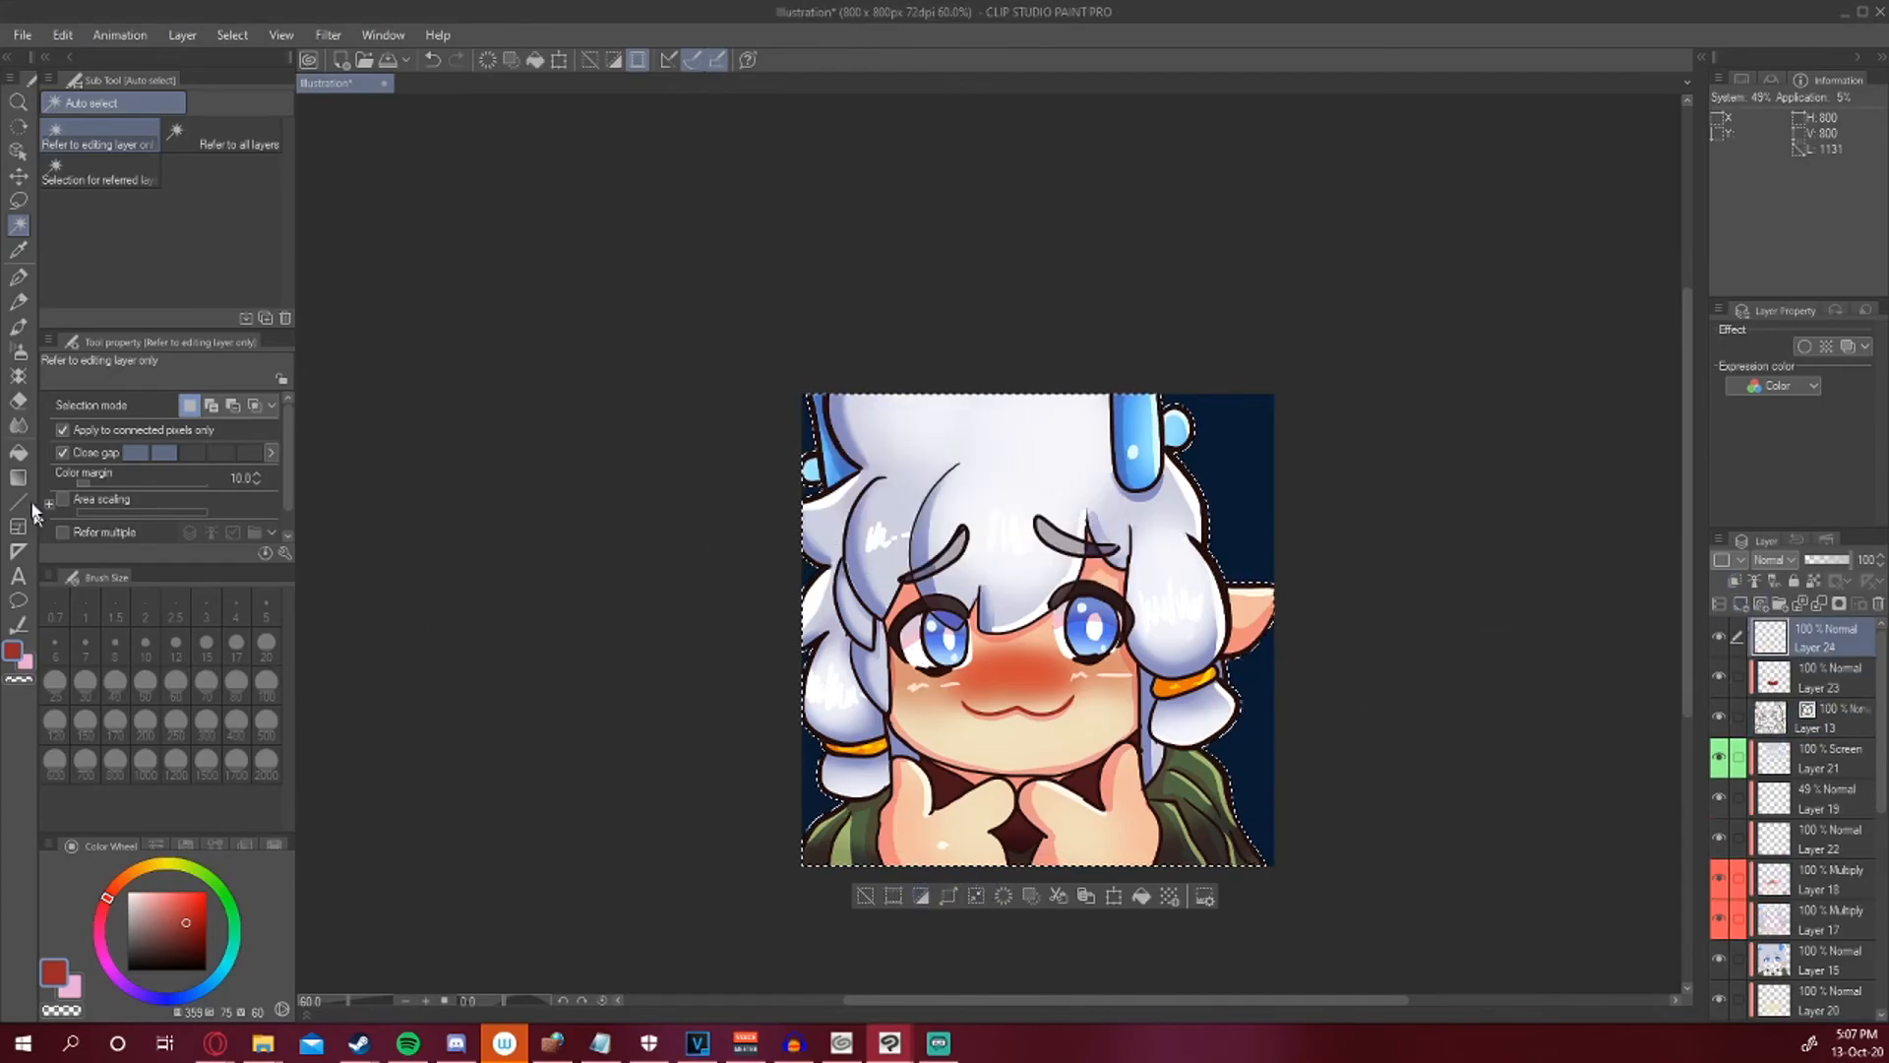
{"action": "key", "text": "g"}
{"action": "left_click", "coordinate": [246, 203]}
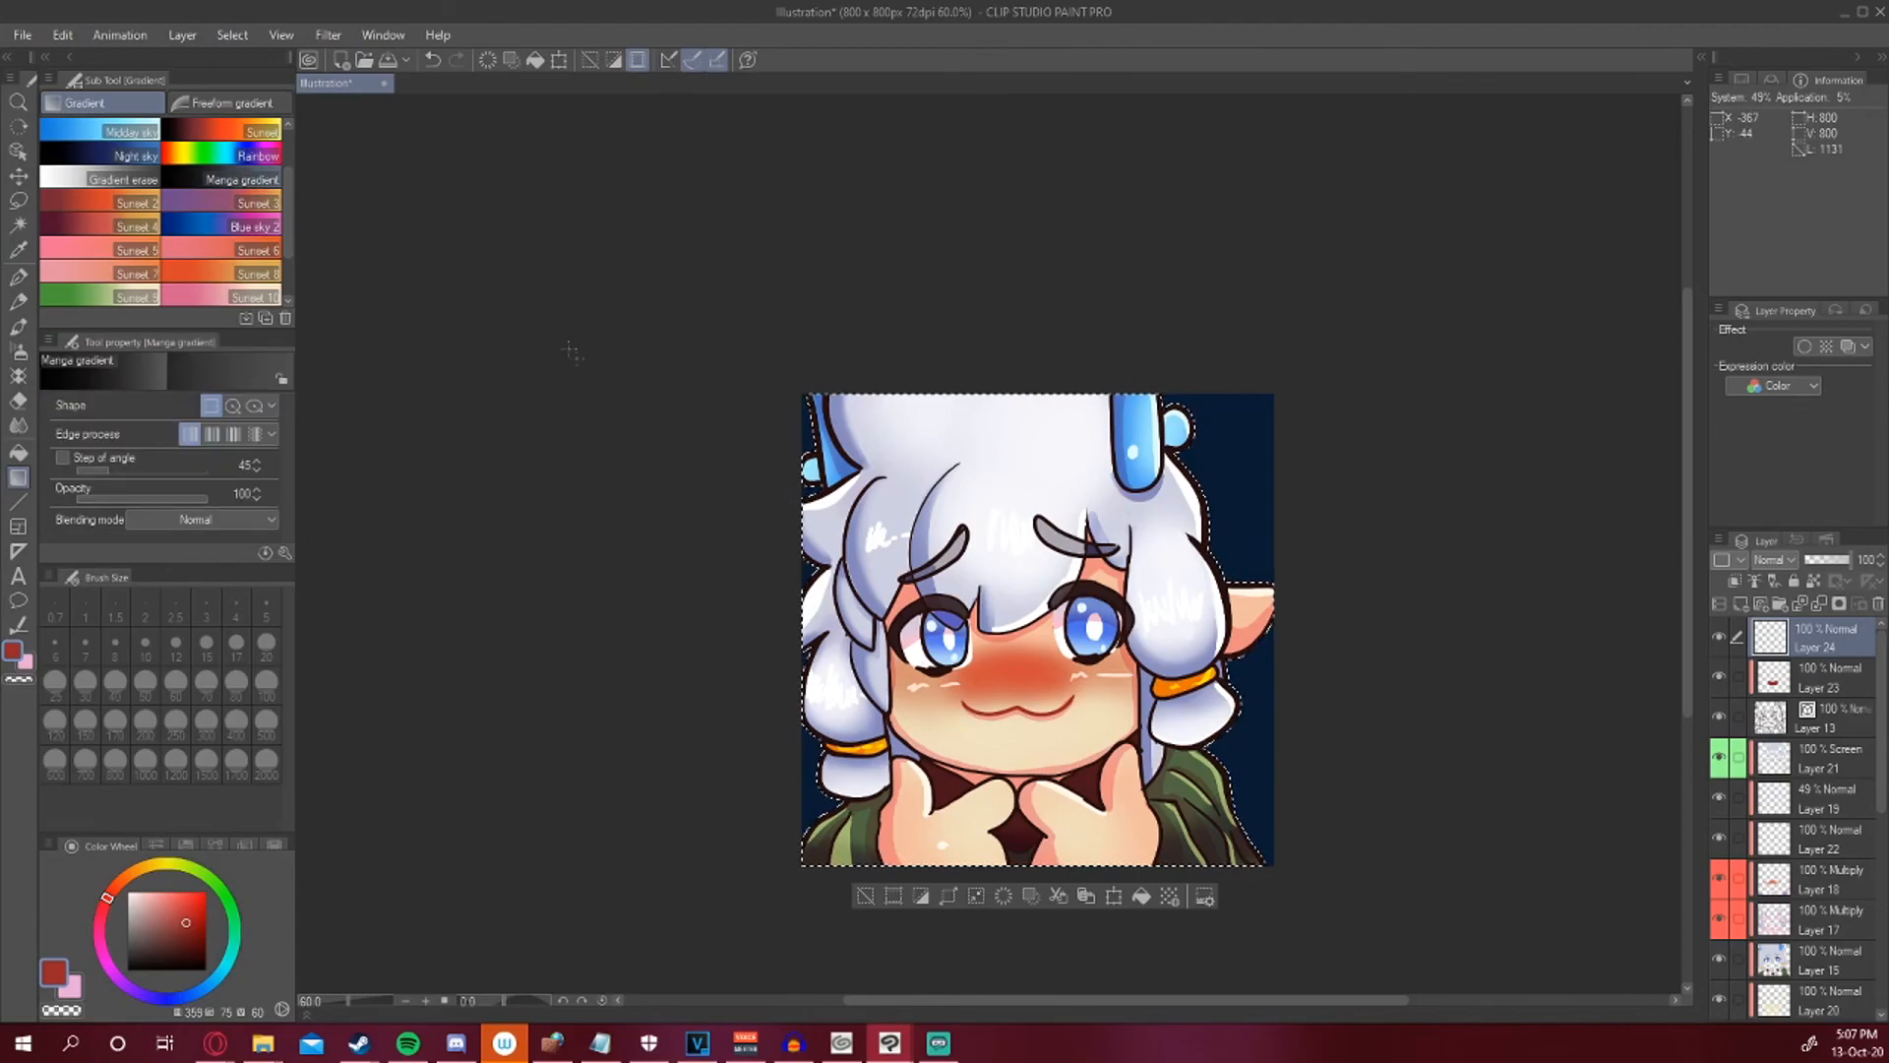
{"action": "left_click_drag", "start_coordinate": [1021, 959], "coordinate": [1018, 440]}
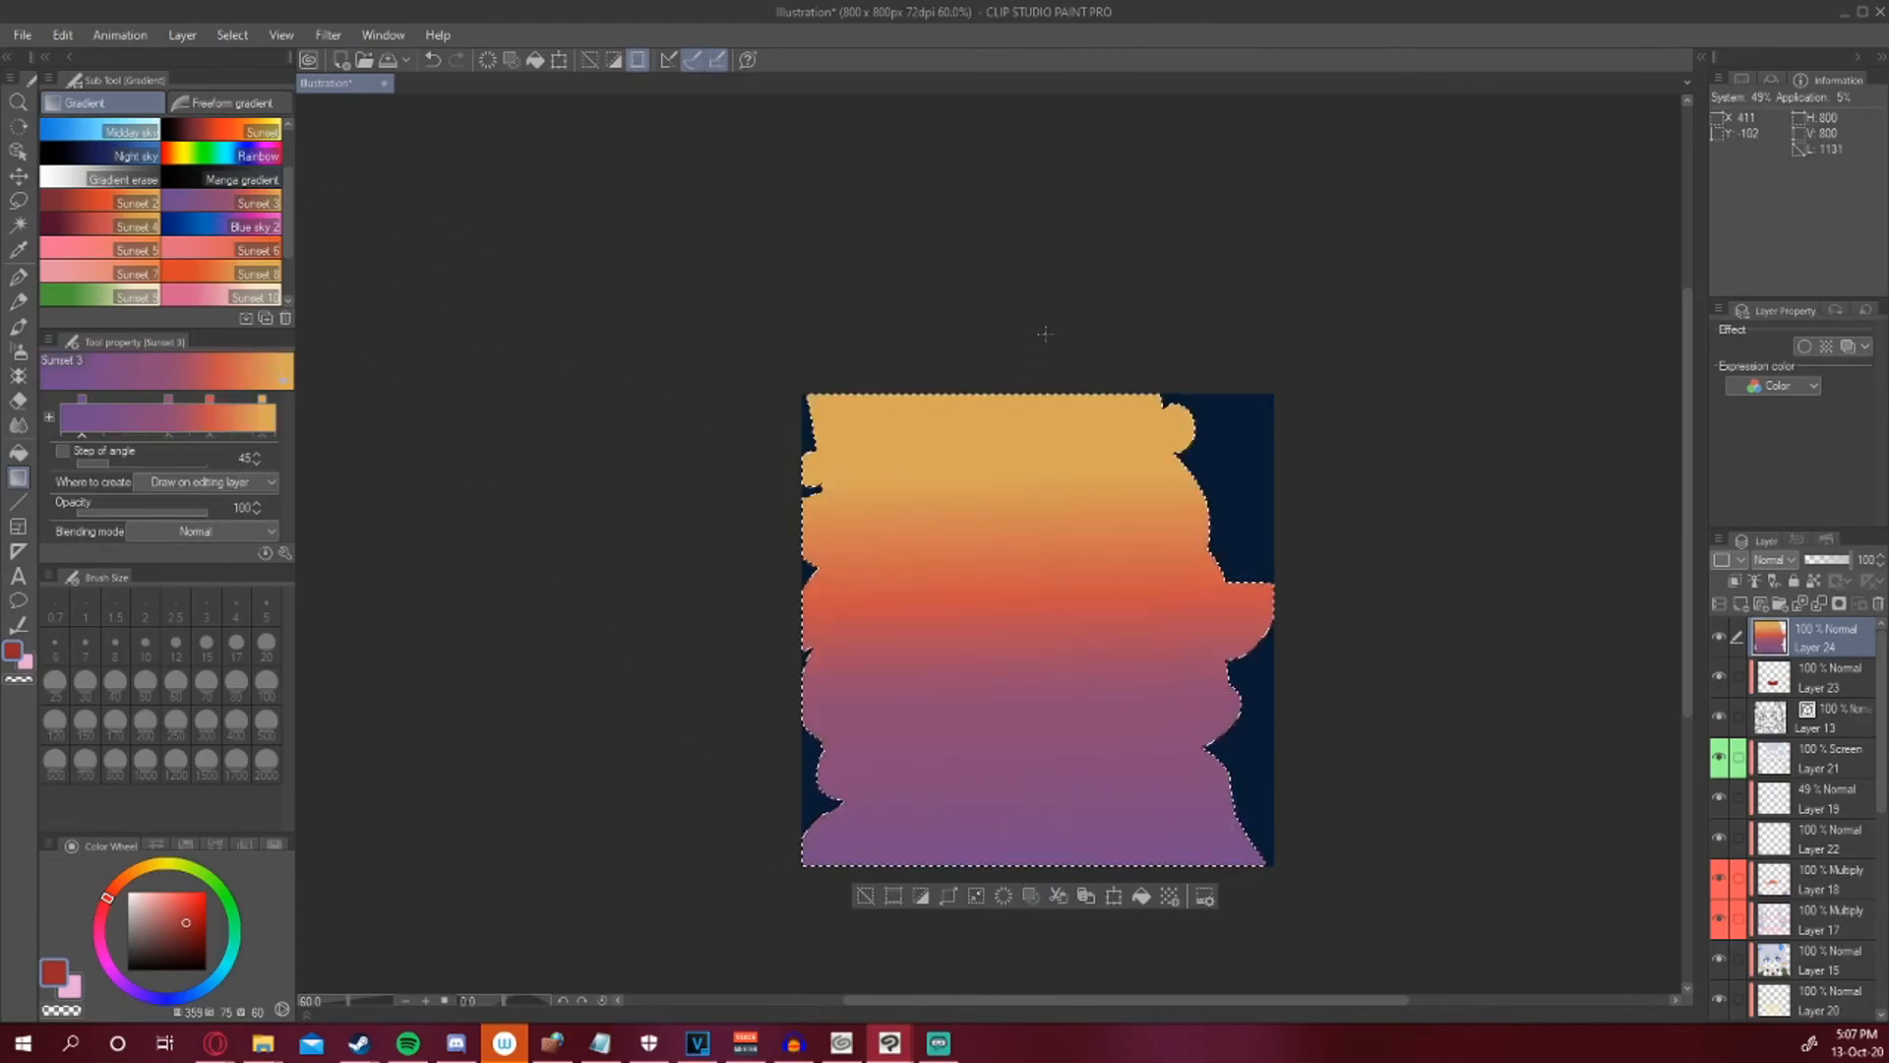
Set the gradient layer's blending mode to Overlay and its opacity to 40%, then deselect.
{"action": "left_click", "coordinate": [1779, 561]}
{"action": "left_click", "coordinate": [1774, 258]}
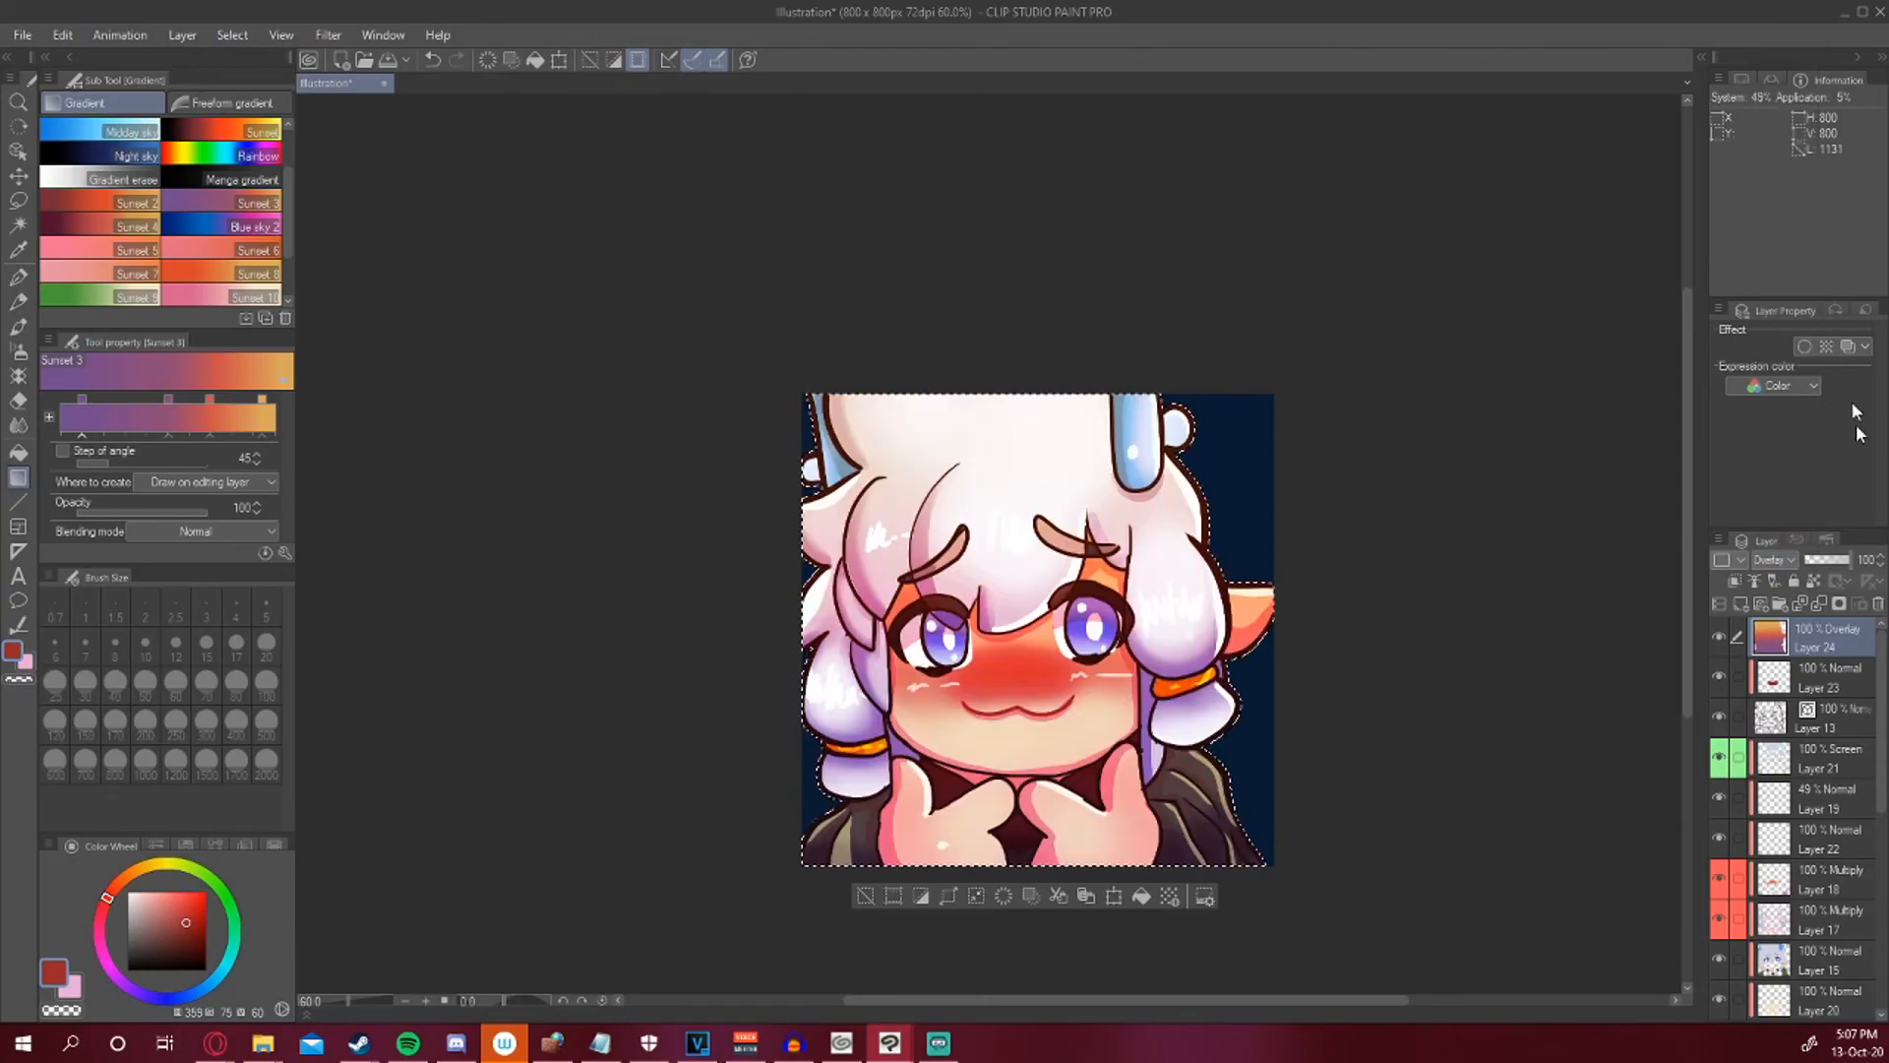
{"action": "left_click", "coordinate": [1827, 560]}
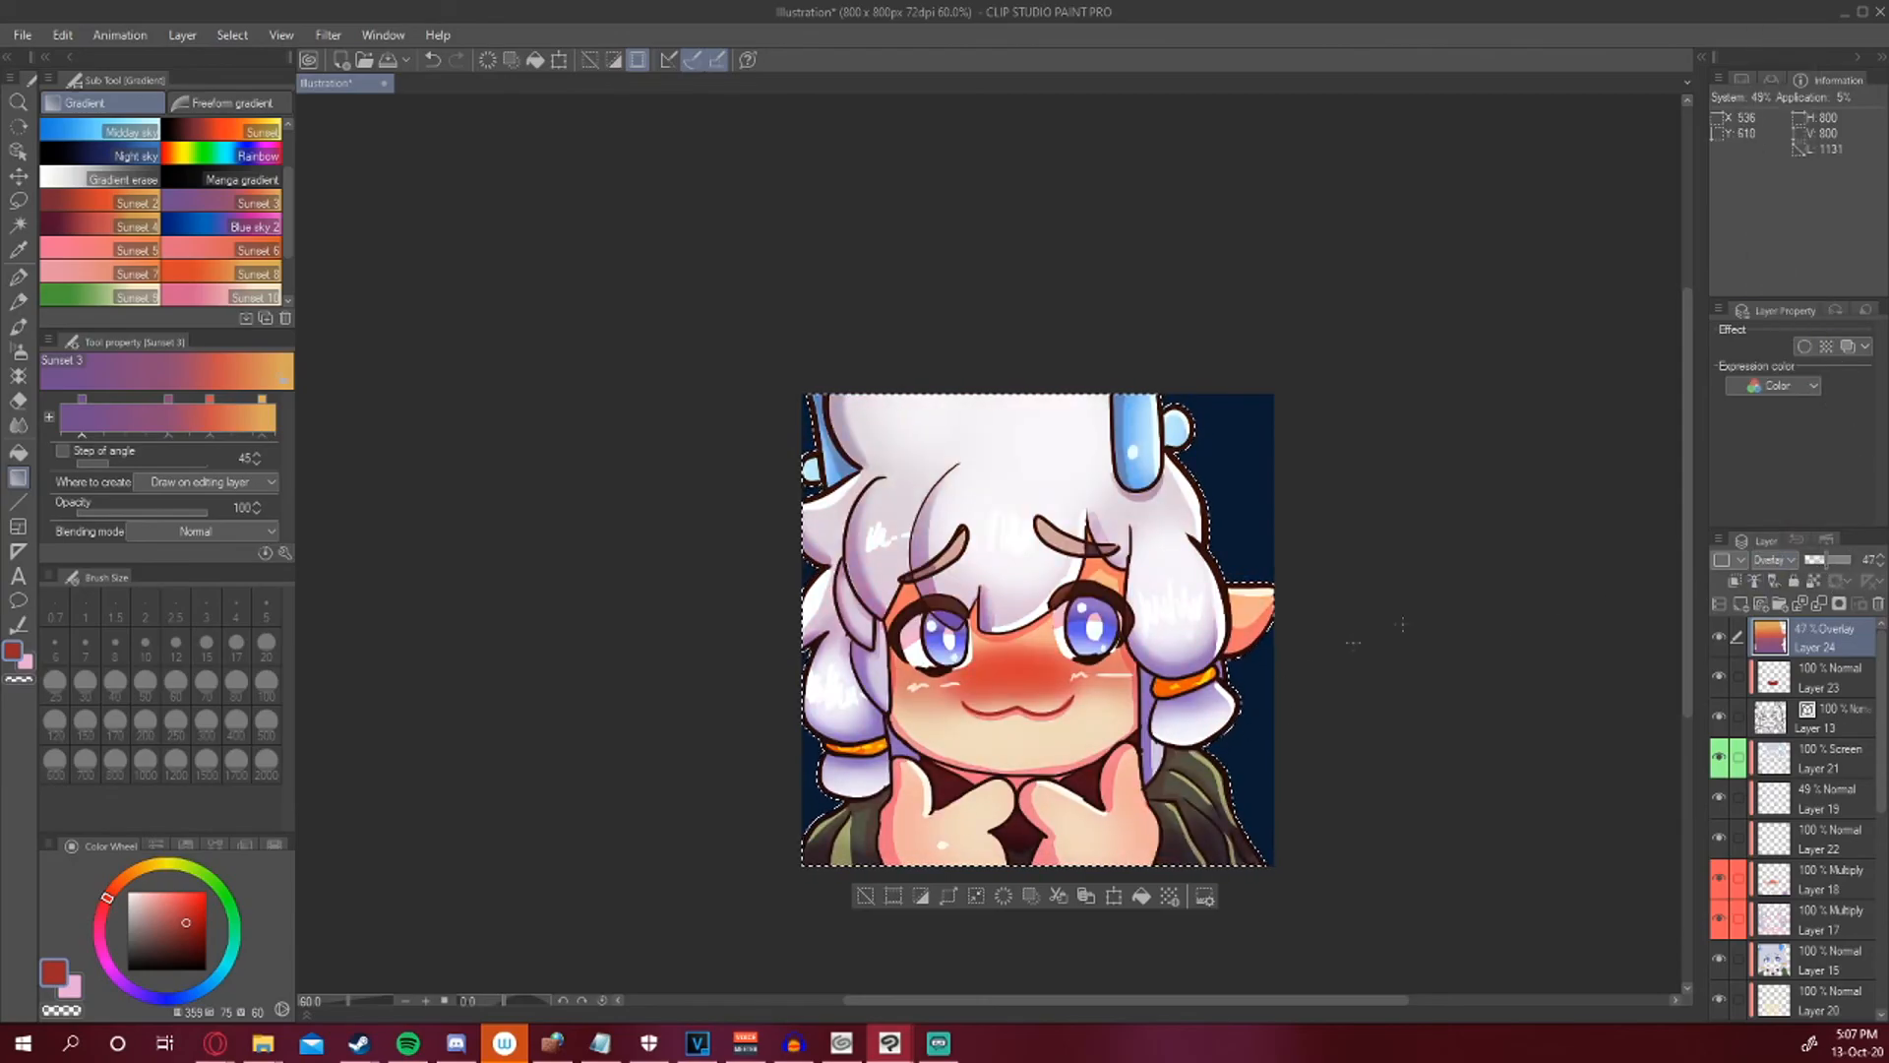
{"action": "left_click", "coordinate": [1823, 560]}
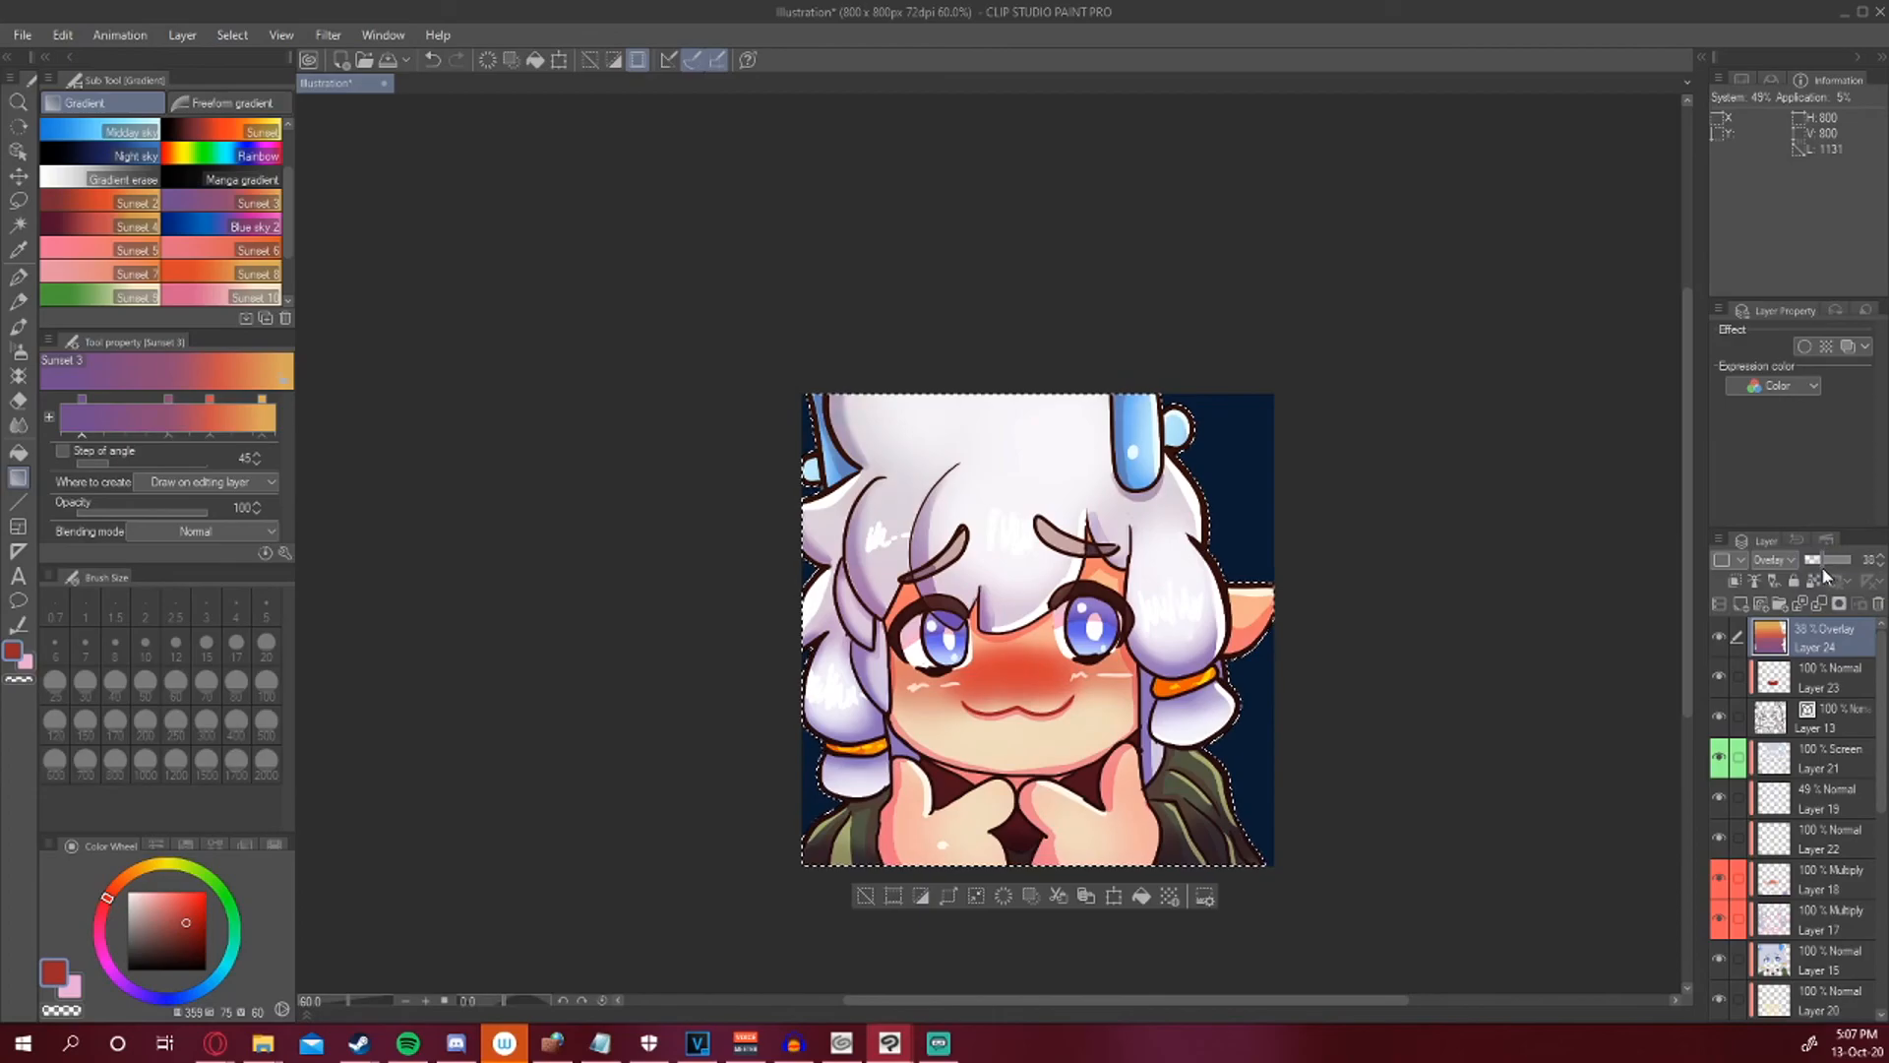
{"action": "left_click", "coordinate": [865, 895]}
{"action": "scroll", "coordinate": [1877, 784], "scroll_direction": "down", "scroll_amount": 1}
{"action": "scroll", "coordinate": [1877, 784], "scroll_direction": "down", "scroll_amount": 5}
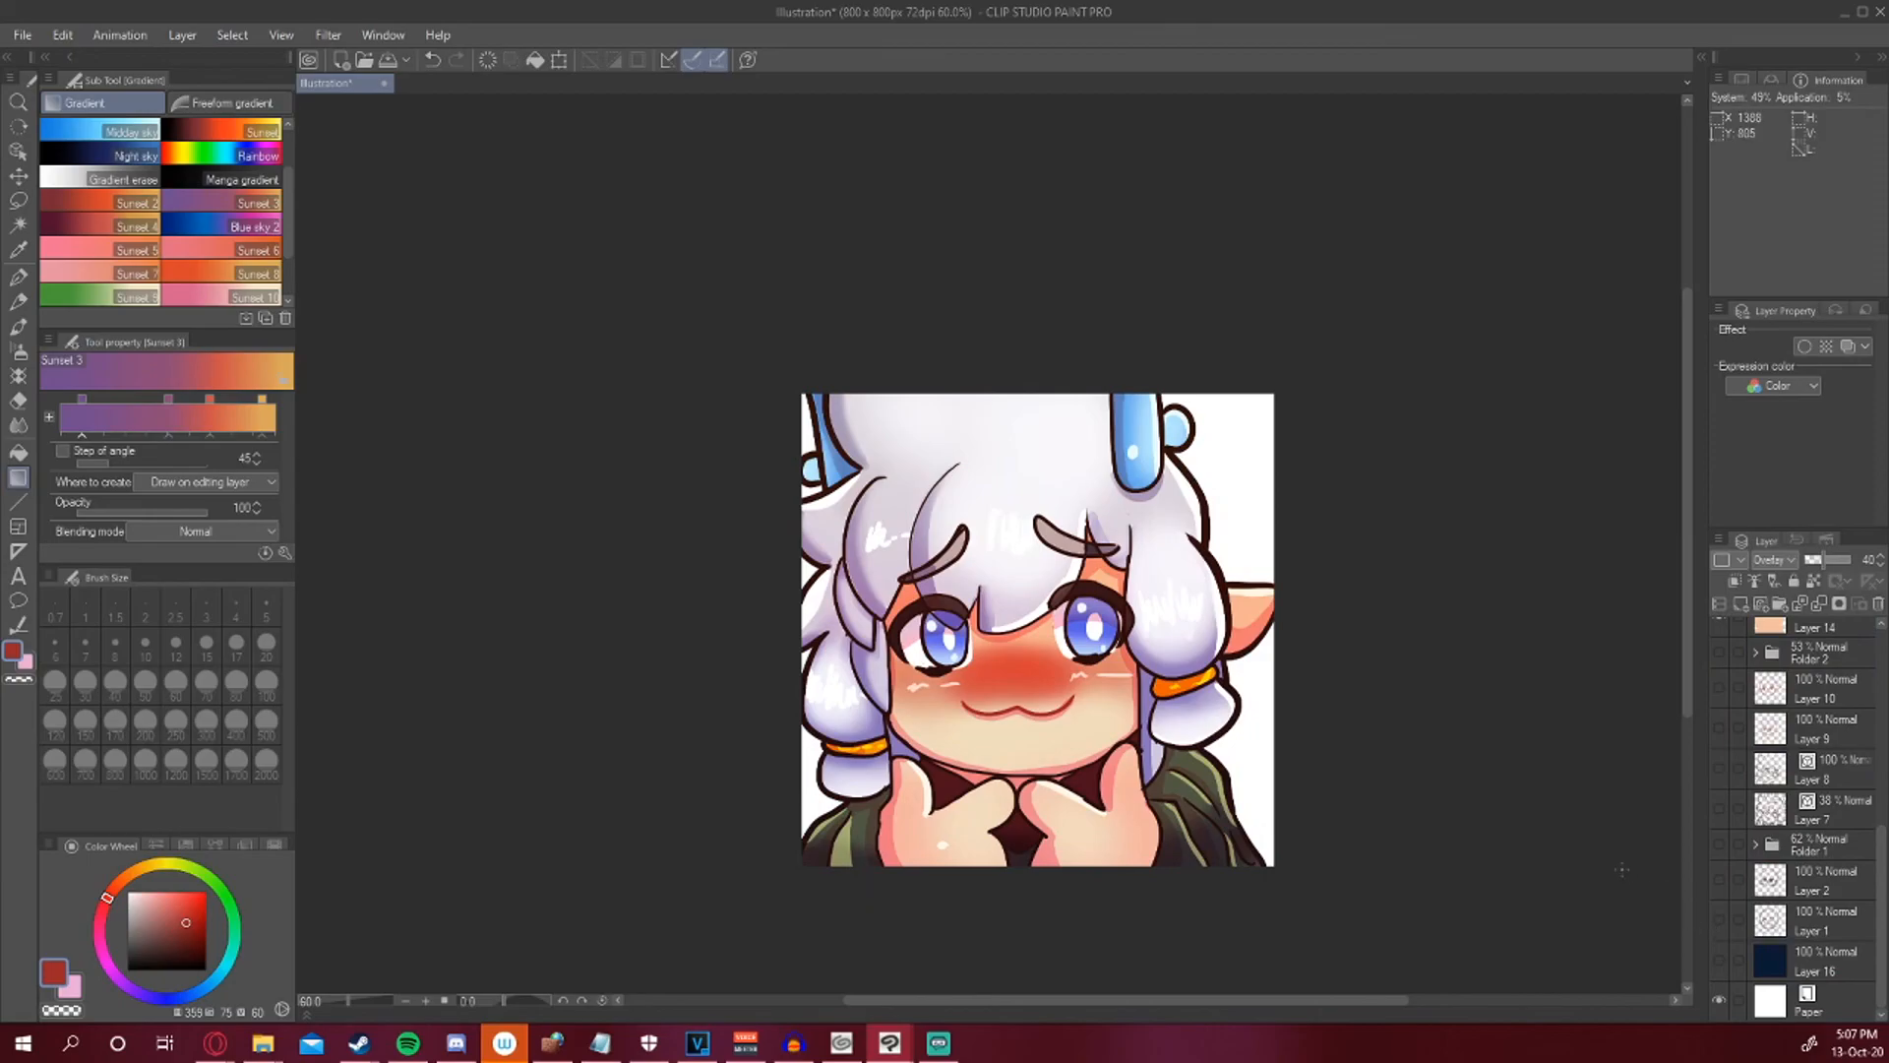